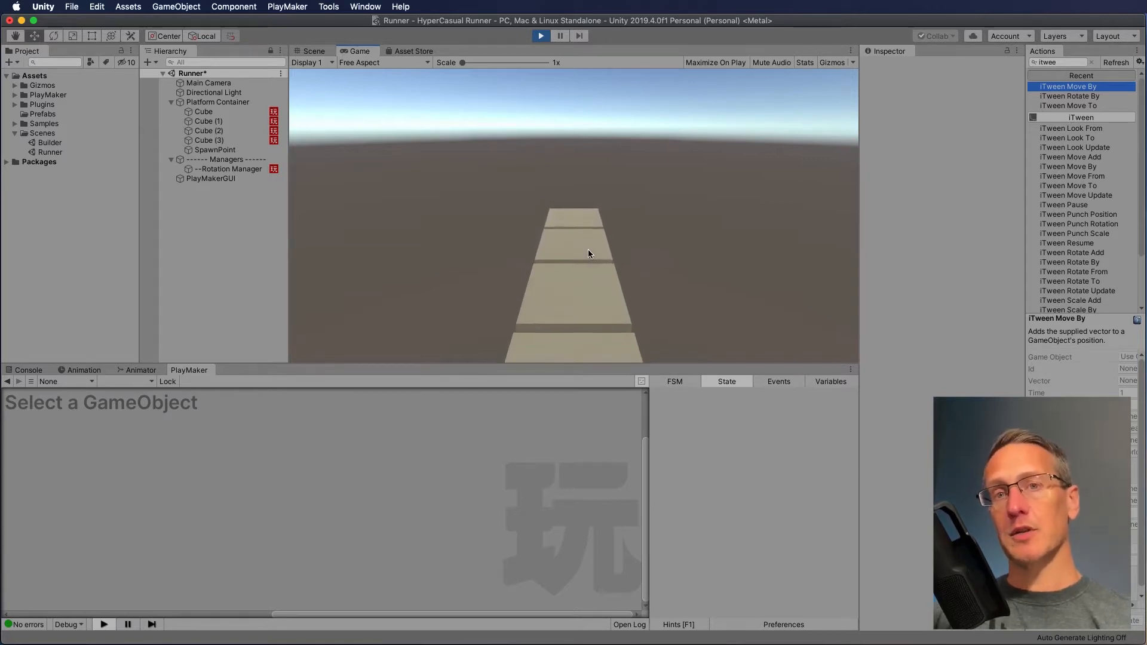
# - Swipe across the running game to test the platform's rotation, and end play mode
pyautogui.moveTo(589, 250); pyautogui.dragTo(707, 294)
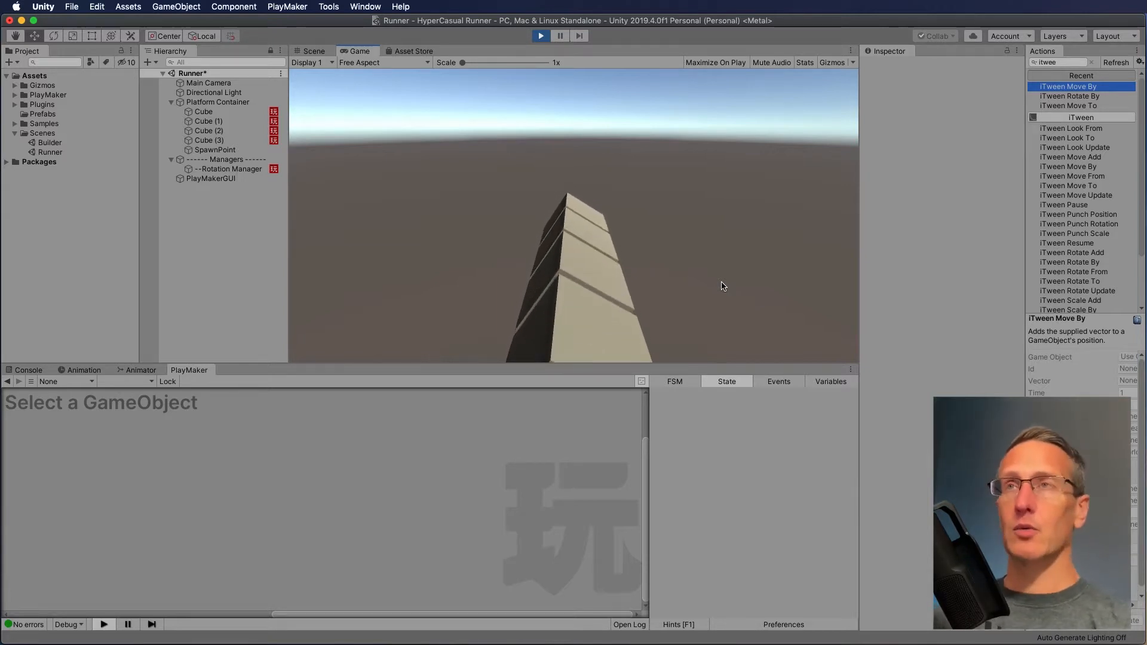
pyautogui.click(540, 37)
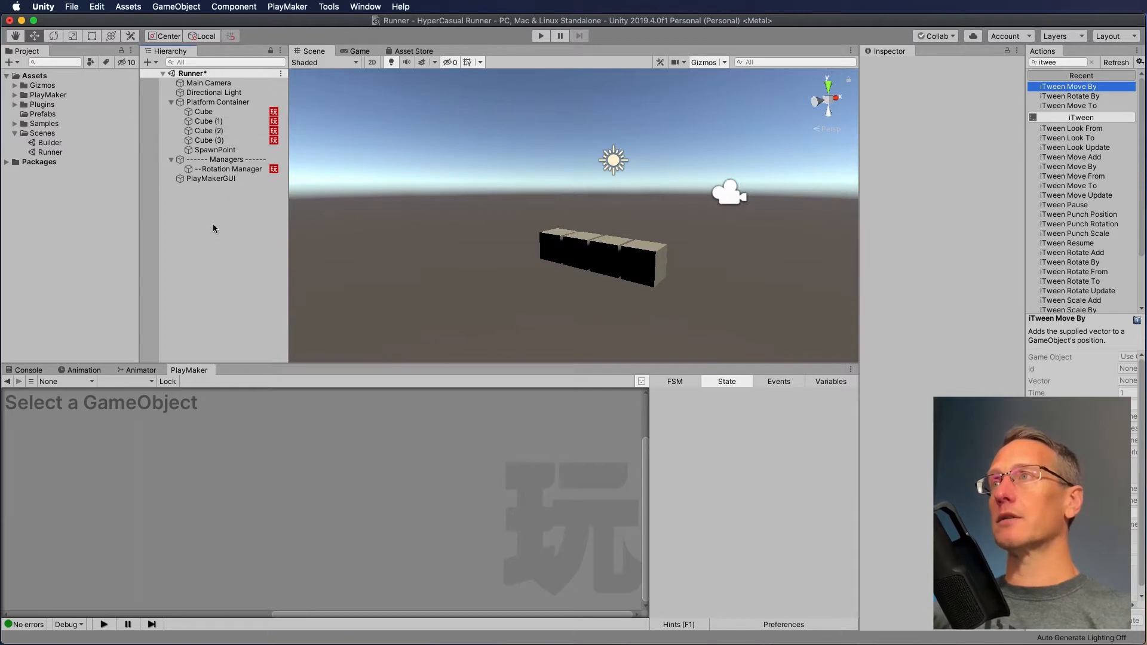
# - Create an empty game object at the root of the Runner scene and name it Platform
pyautogui.rightClick(191, 208)
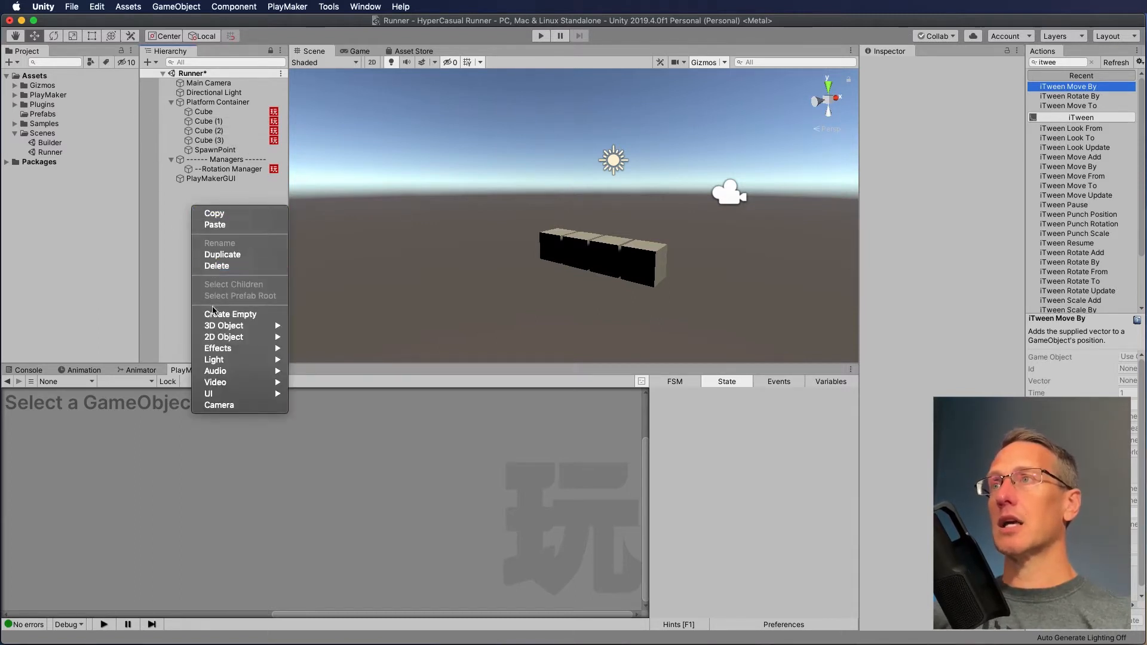
pyautogui.click(245, 313)
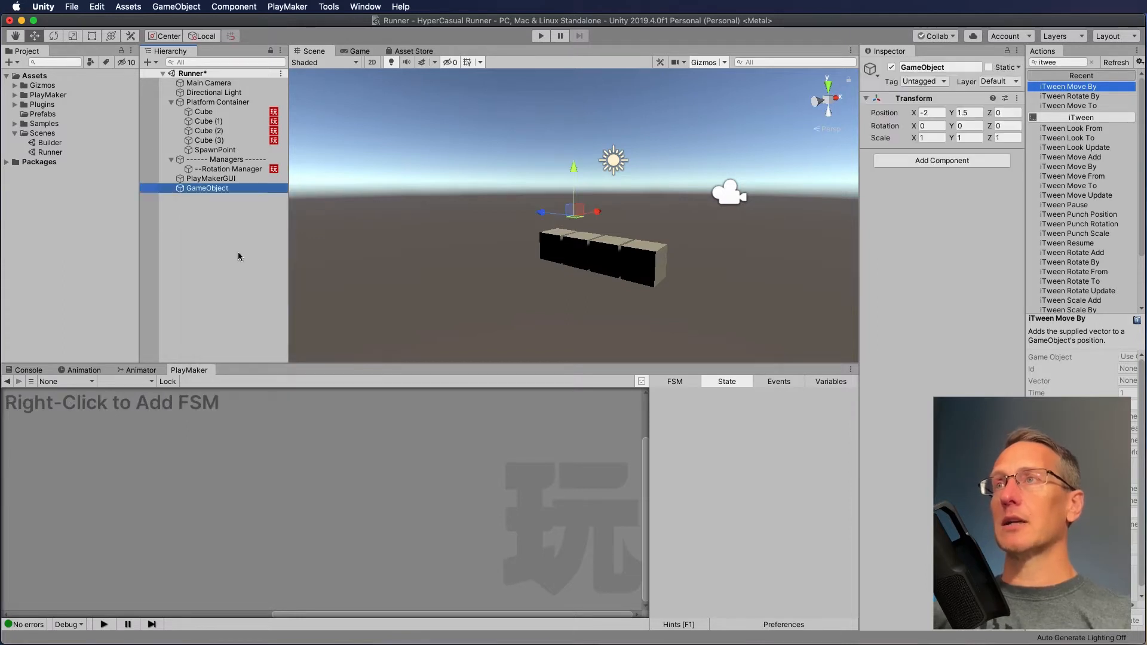
pyautogui.click(210, 187)
pyautogui.write('Pla')
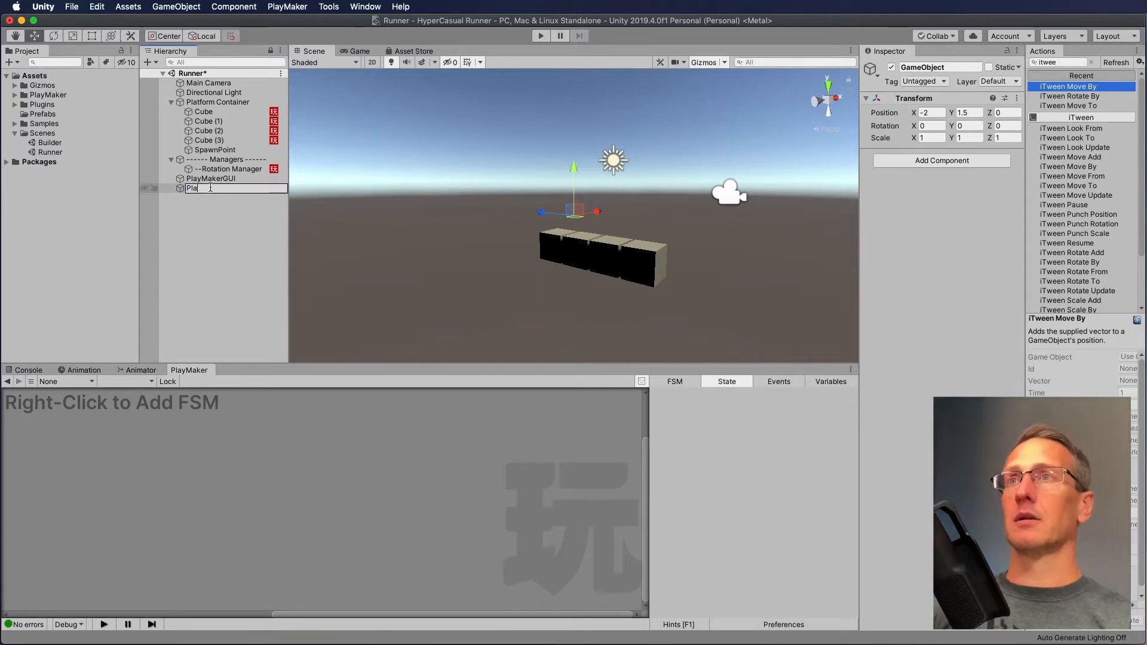
pyautogui.write('tform')
pyautogui.press('Return')
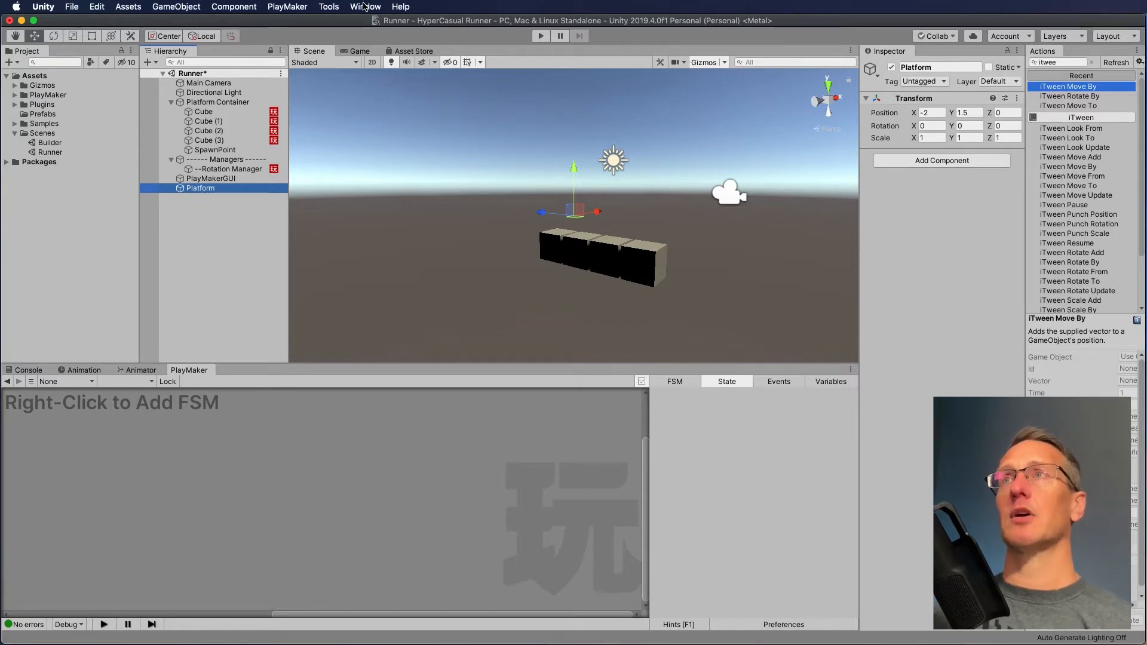
# - Look up the ProBuilder package in the Package Manager by searching for "pro" to check its installation
pyautogui.click(364, 7)
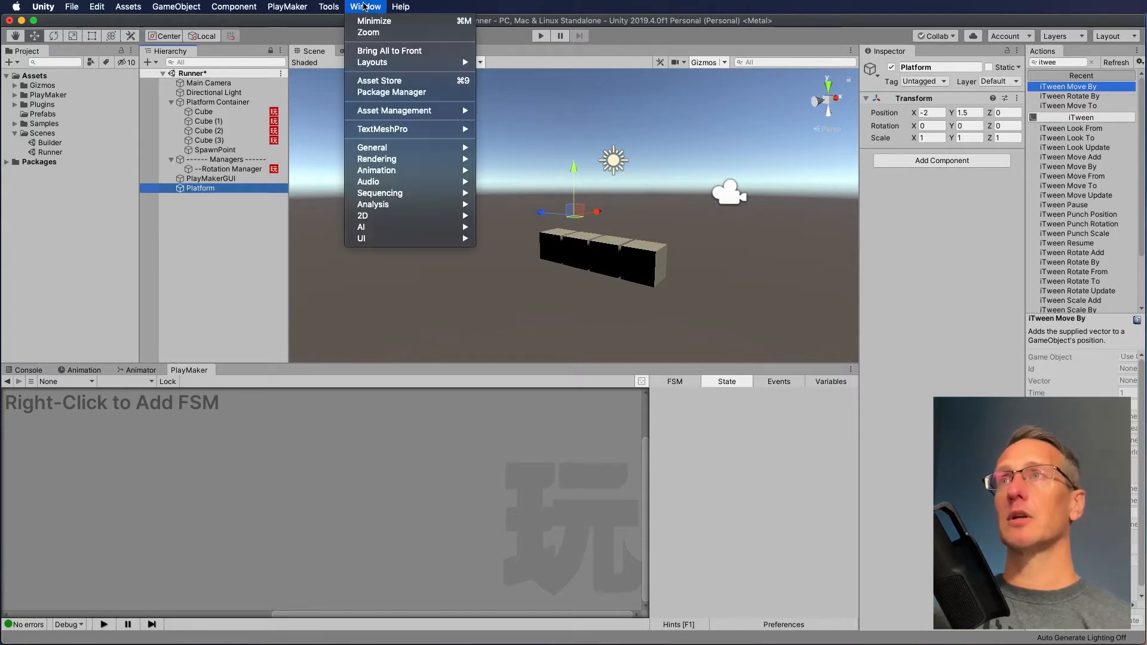
pyautogui.click(379, 82)
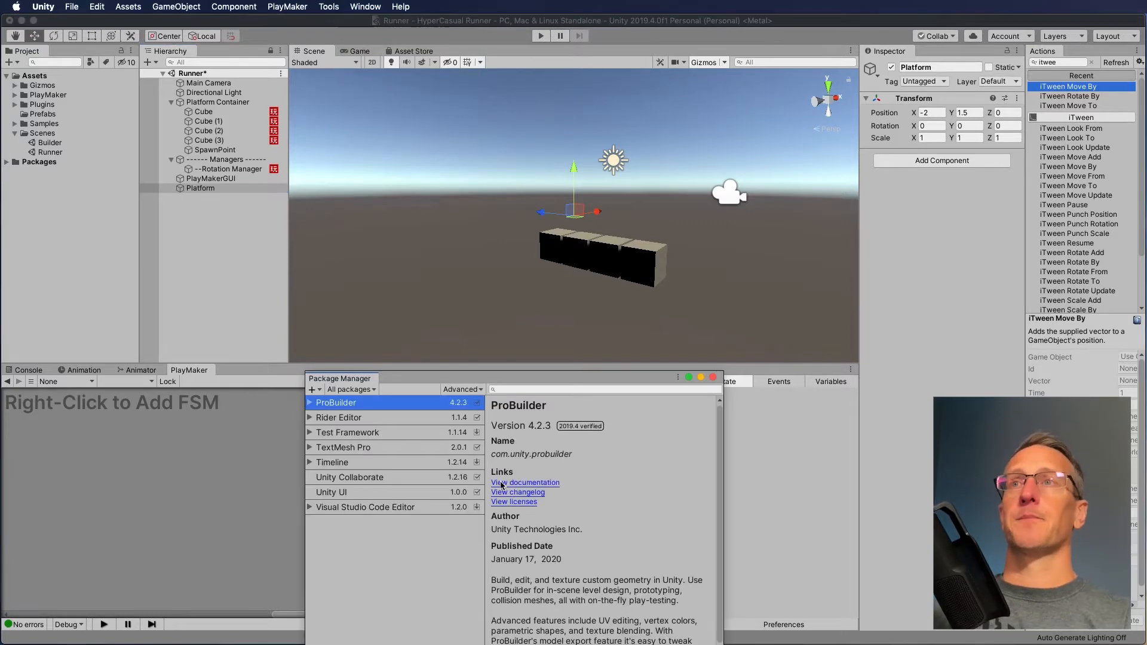
pyautogui.moveTo(505, 404); pyautogui.dragTo(505, 239)
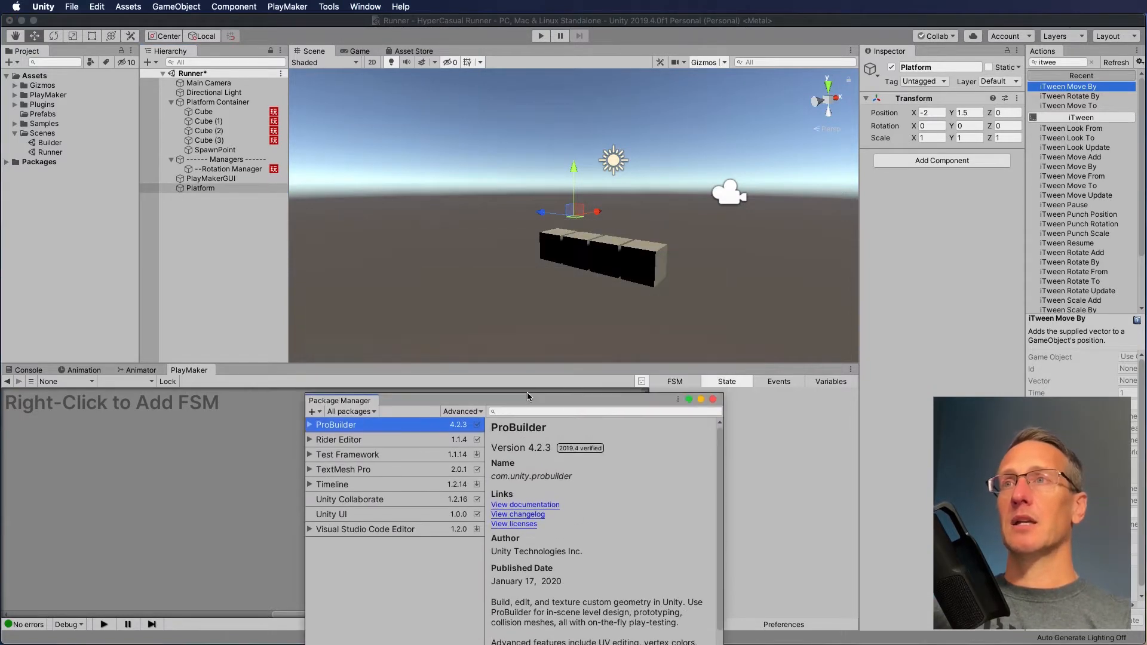
pyautogui.moveTo(528, 392); pyautogui.dragTo(616, 221)
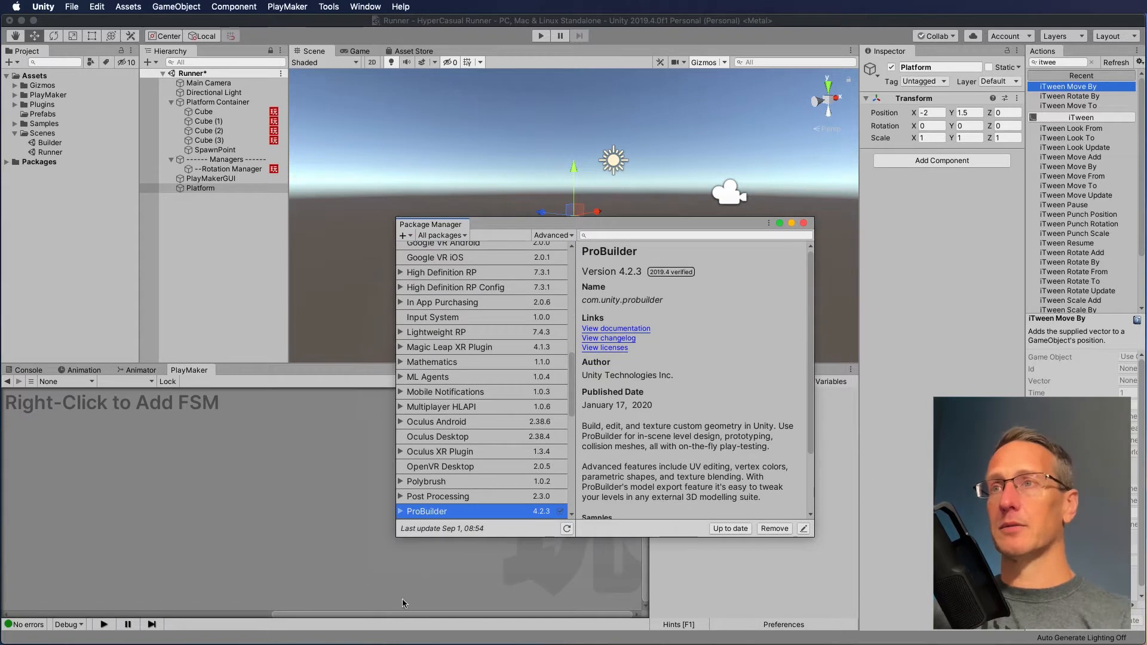
pyautogui.click(603, 235)
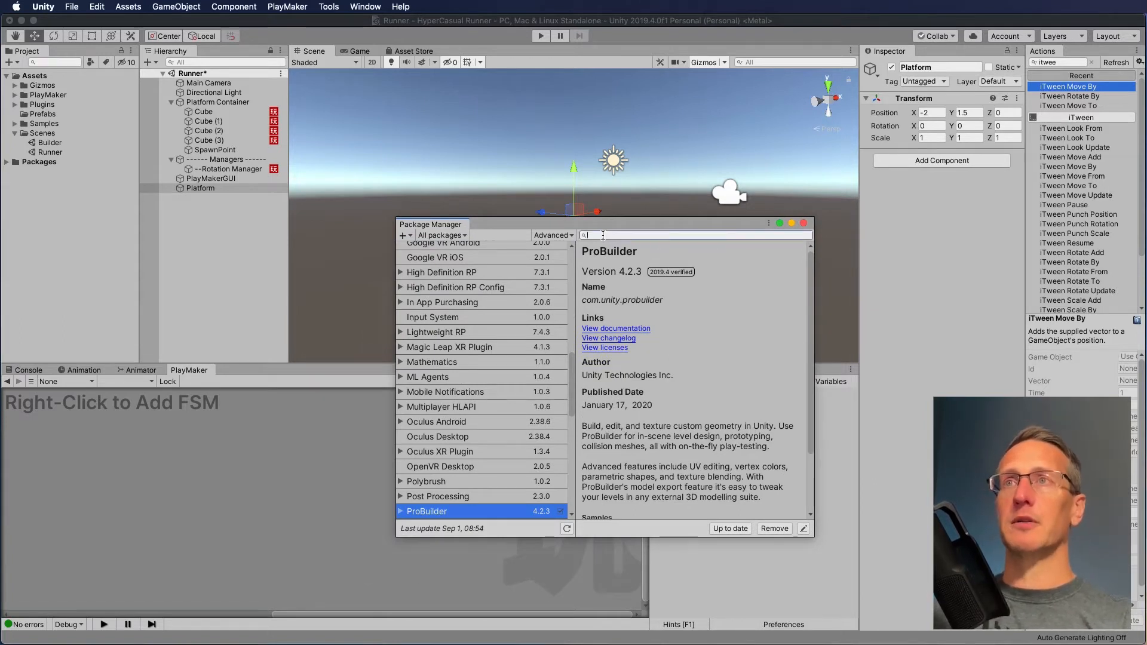
pyautogui.write('pro')
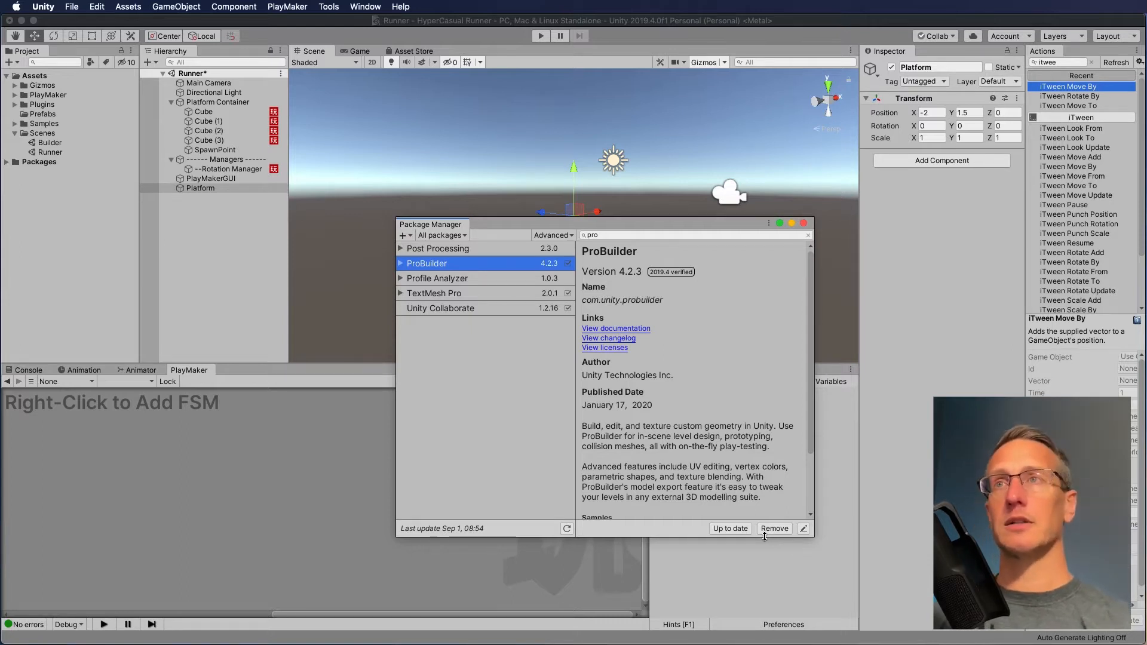
pyautogui.click(804, 223)
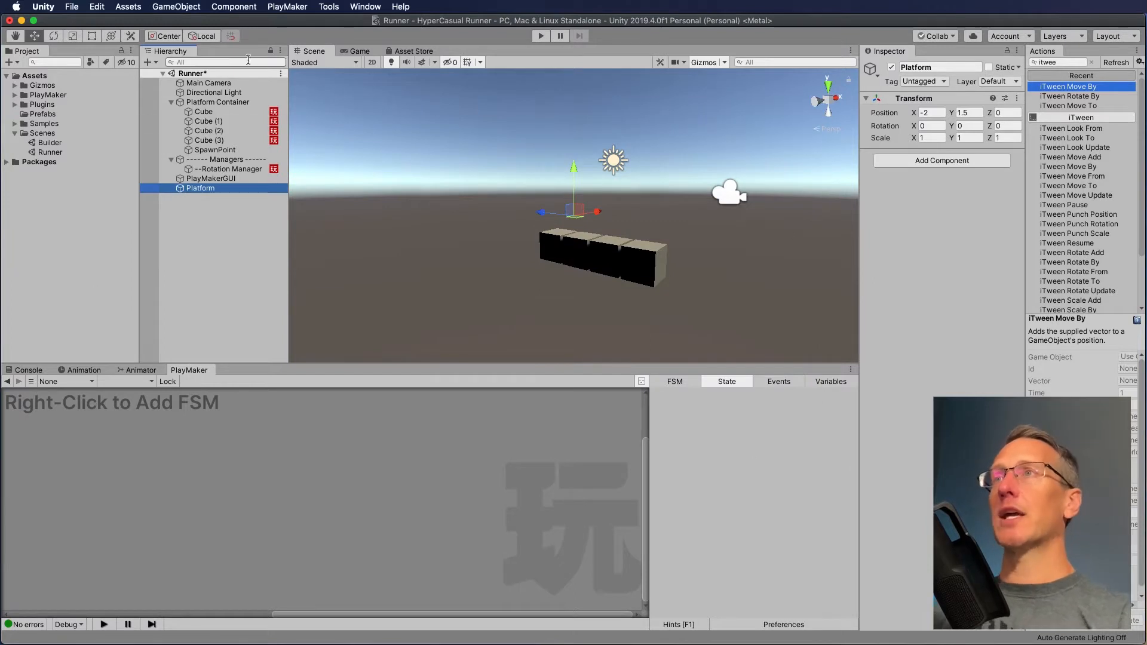
# - Open the ProBuilder window and dock it next to the Project window
pyautogui.click(328, 7)
pyautogui.moveTo(332, 21)
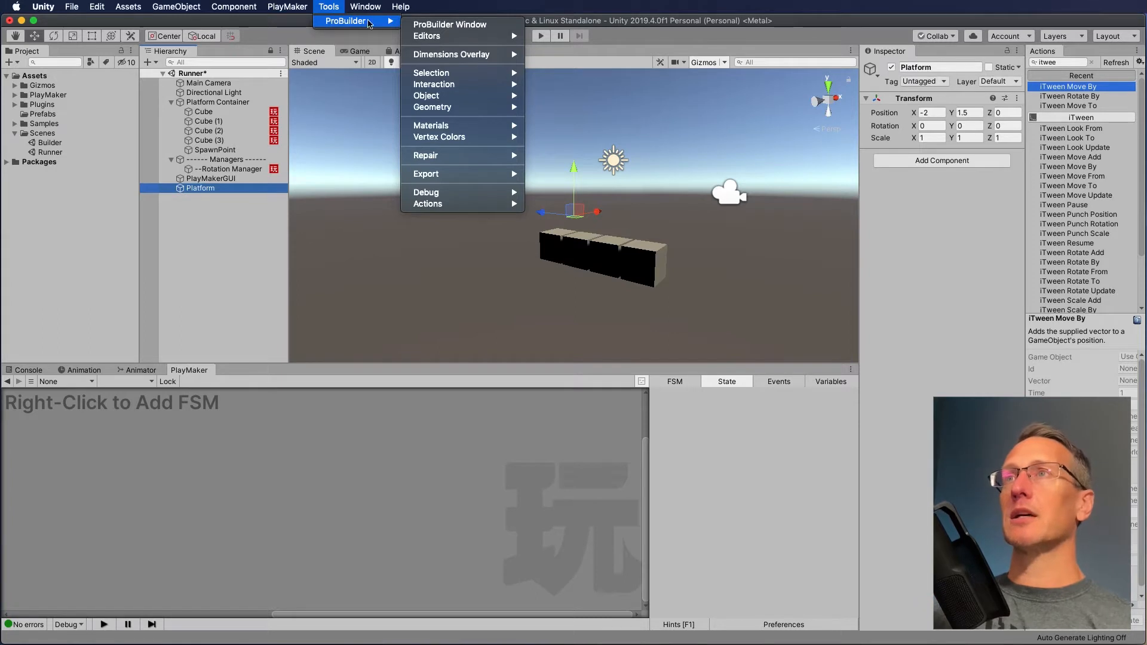
pyautogui.click(441, 24)
pyautogui.moveTo(95, 25); pyautogui.dragTo(422, 387)
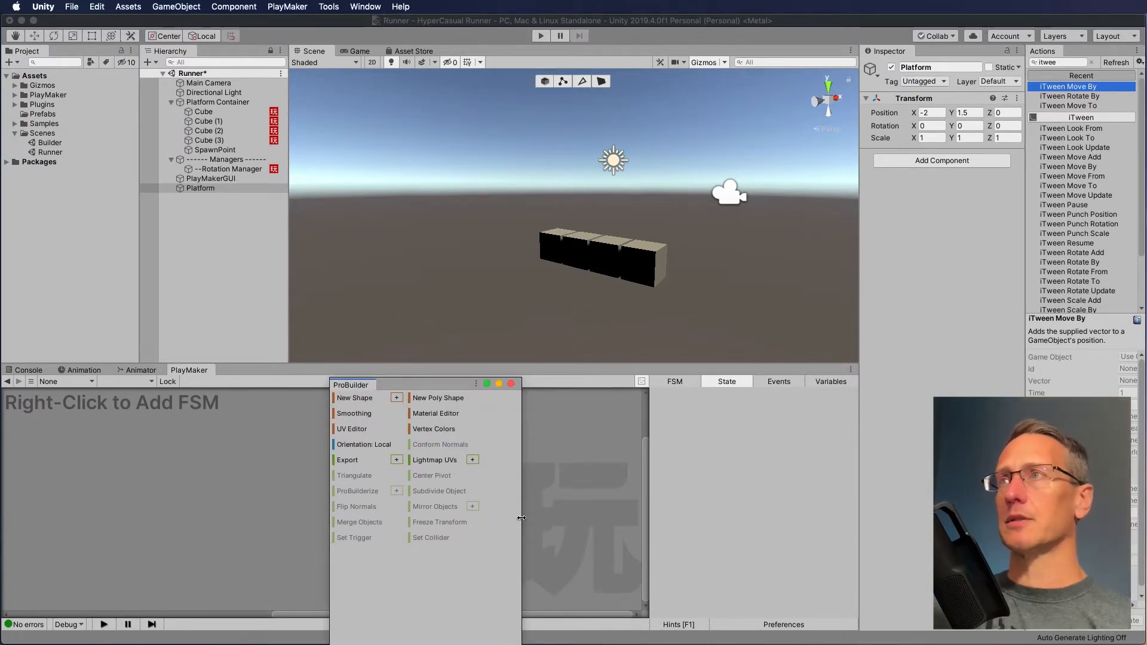
pyautogui.moveTo(521, 517); pyautogui.dragTo(466, 512)
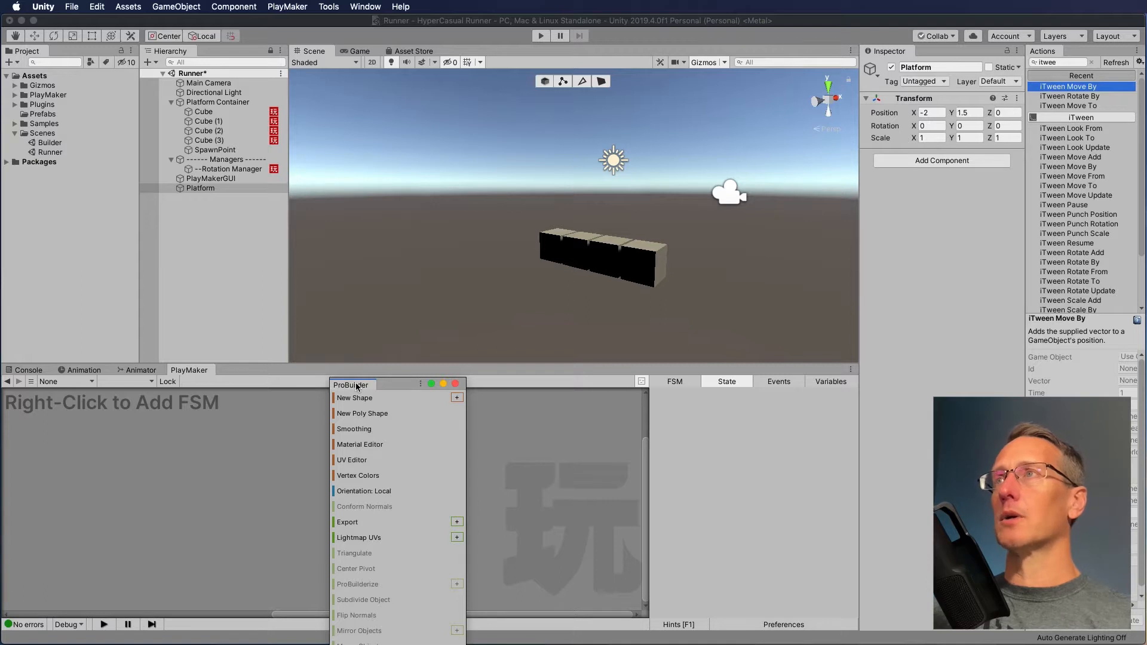
pyautogui.moveTo(356, 387); pyautogui.dragTo(81, 53)
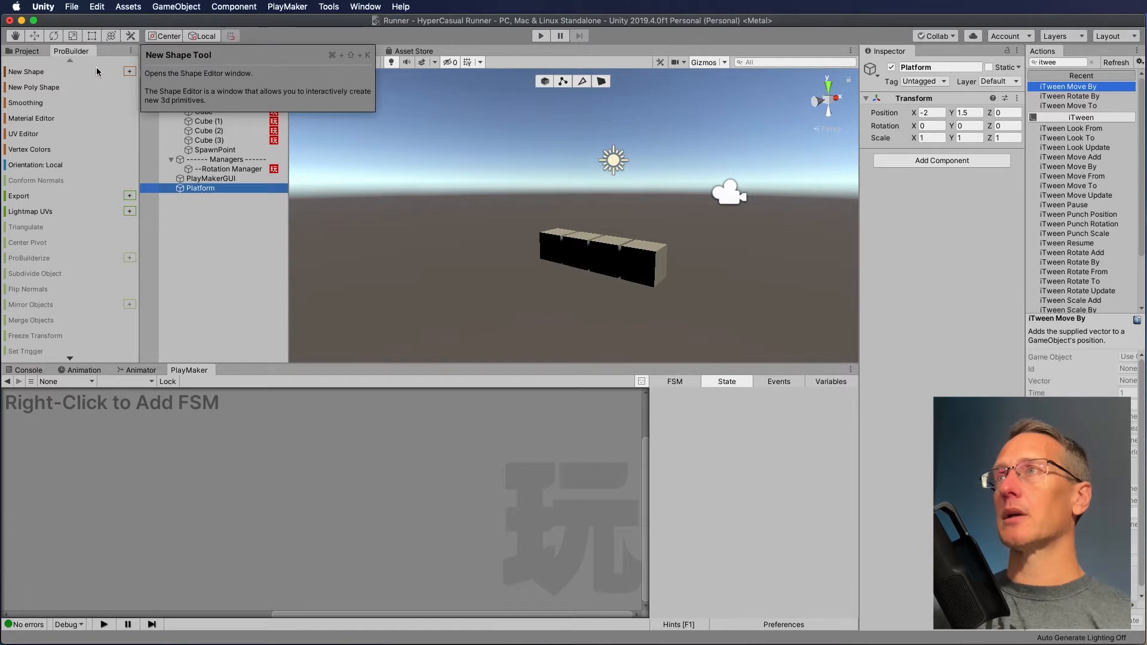
# - Start a new ProBuilder shape with its settings shown and choose Cylinder as the shape
pyautogui.click(129, 71)
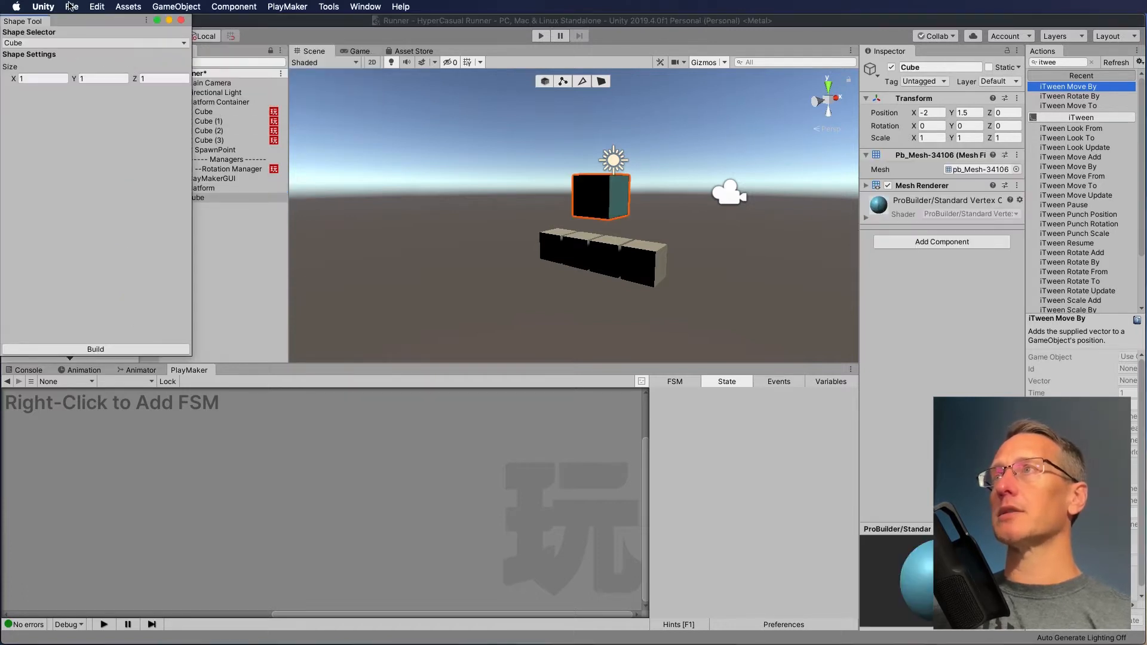
pyautogui.moveTo(80, 19); pyautogui.dragTo(347, 183)
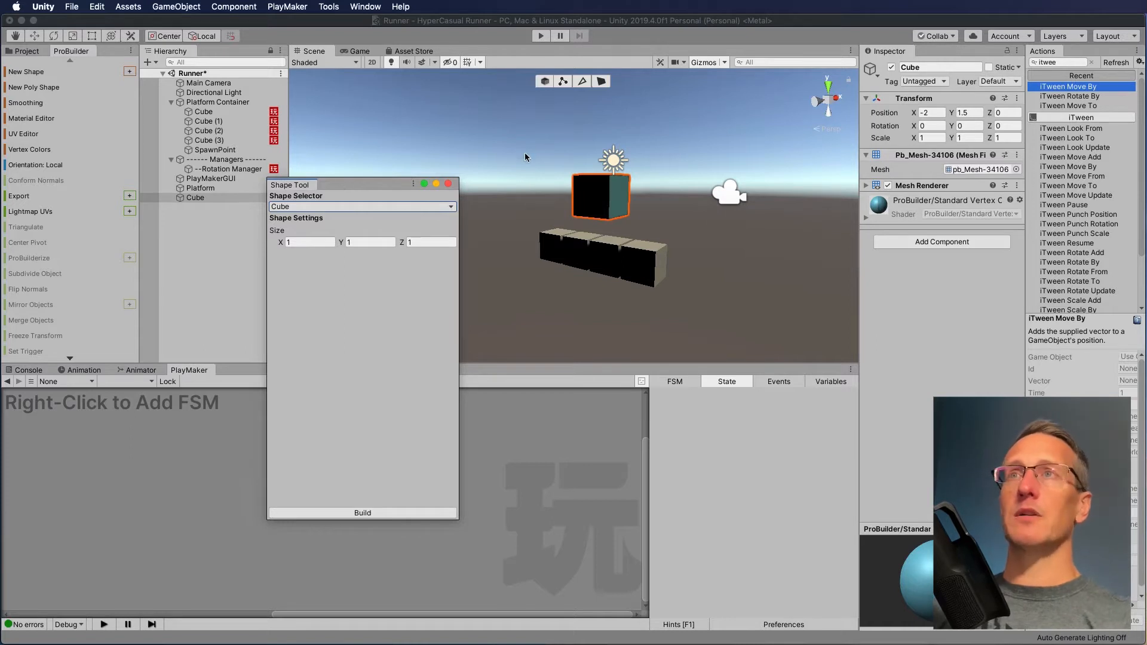
pyautogui.click(451, 206)
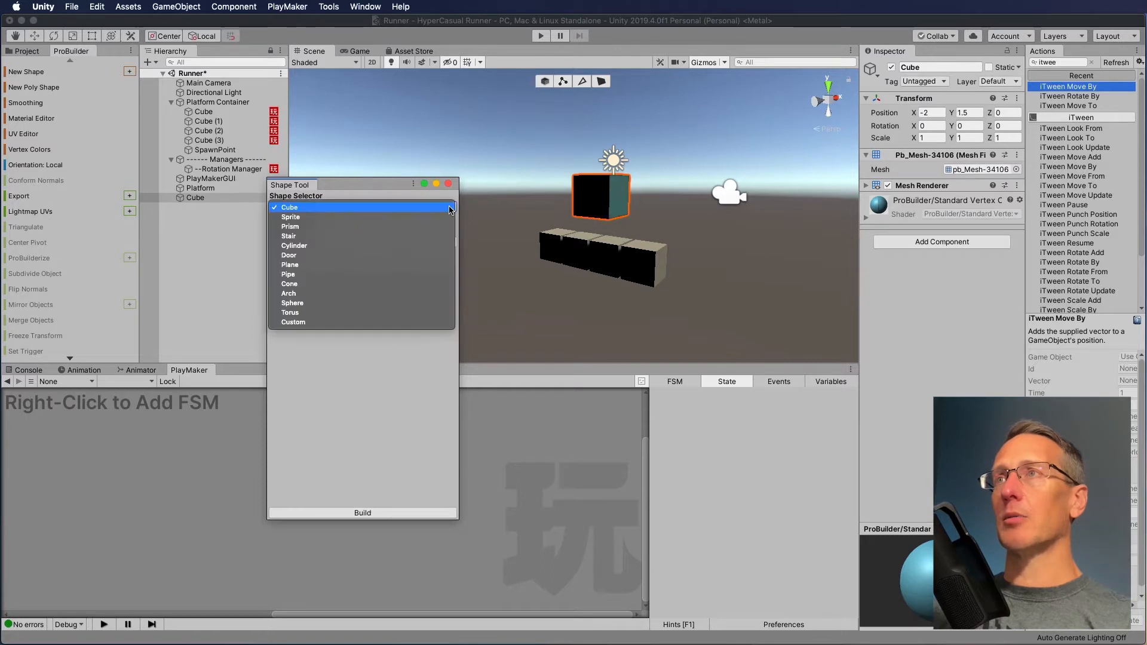
pyautogui.click(367, 247)
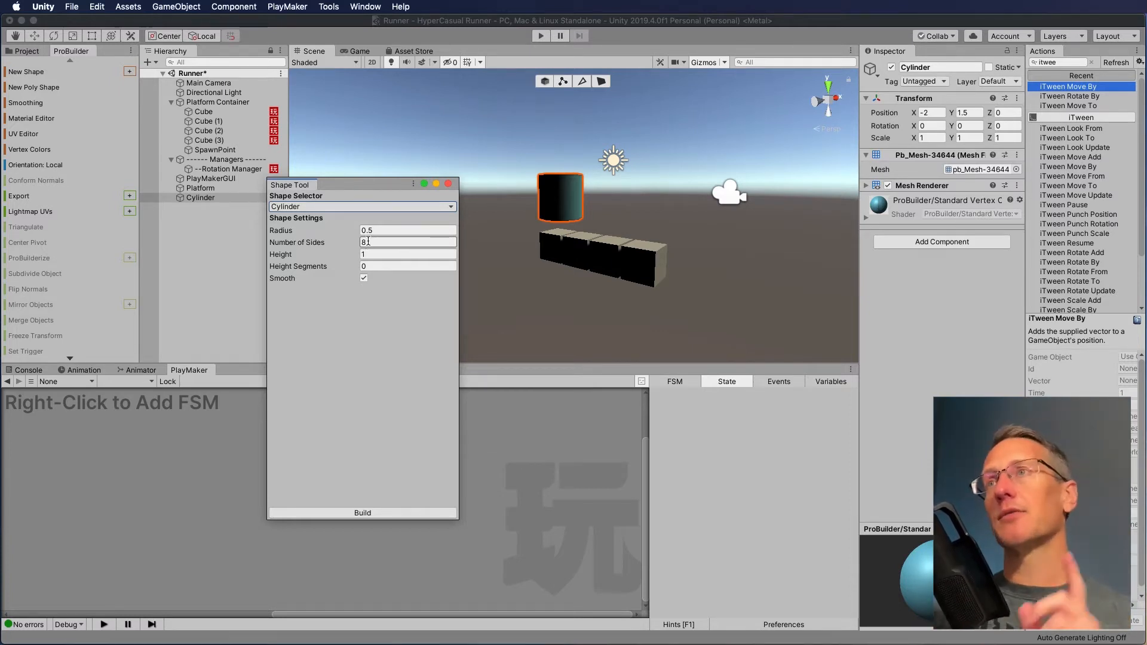
# - Set the cylinder's radius to 2, keeping the shape settings clear of the scene view
pyautogui.moveTo(353, 186); pyautogui.dragTo(324, 176)
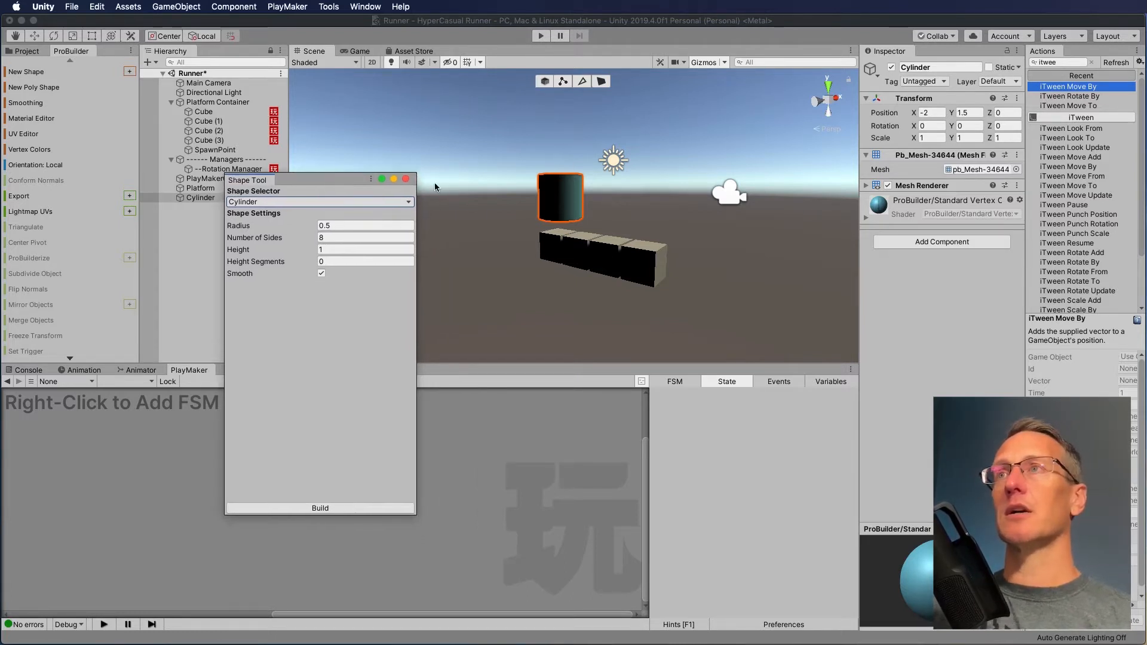
pyautogui.click(318, 226)
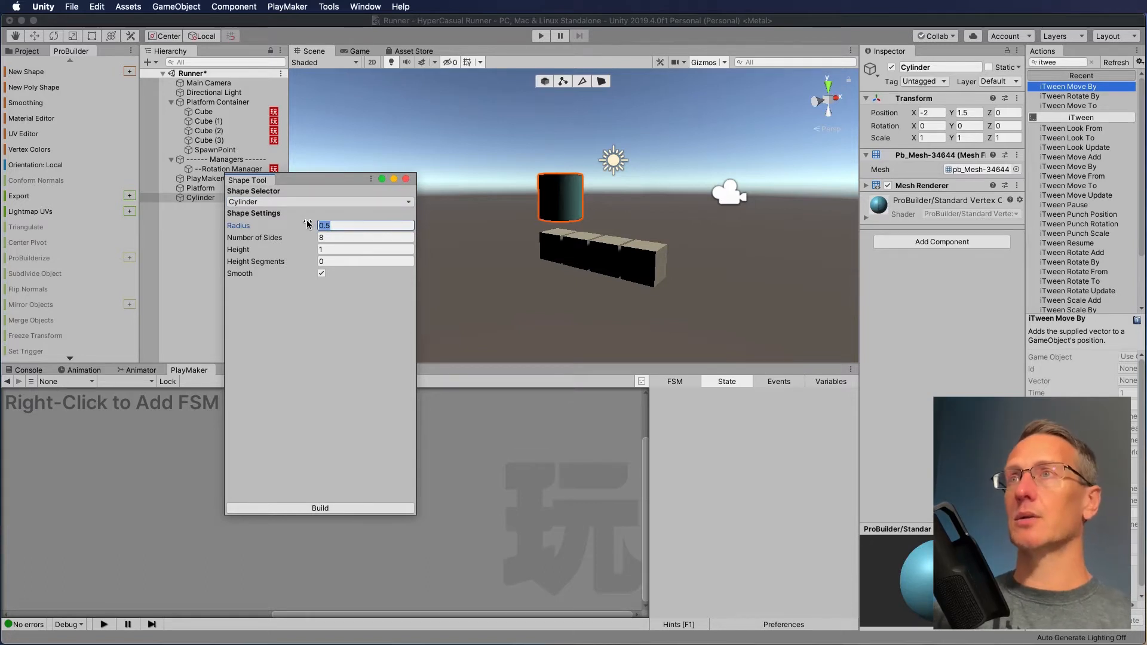
pyautogui.write('2')
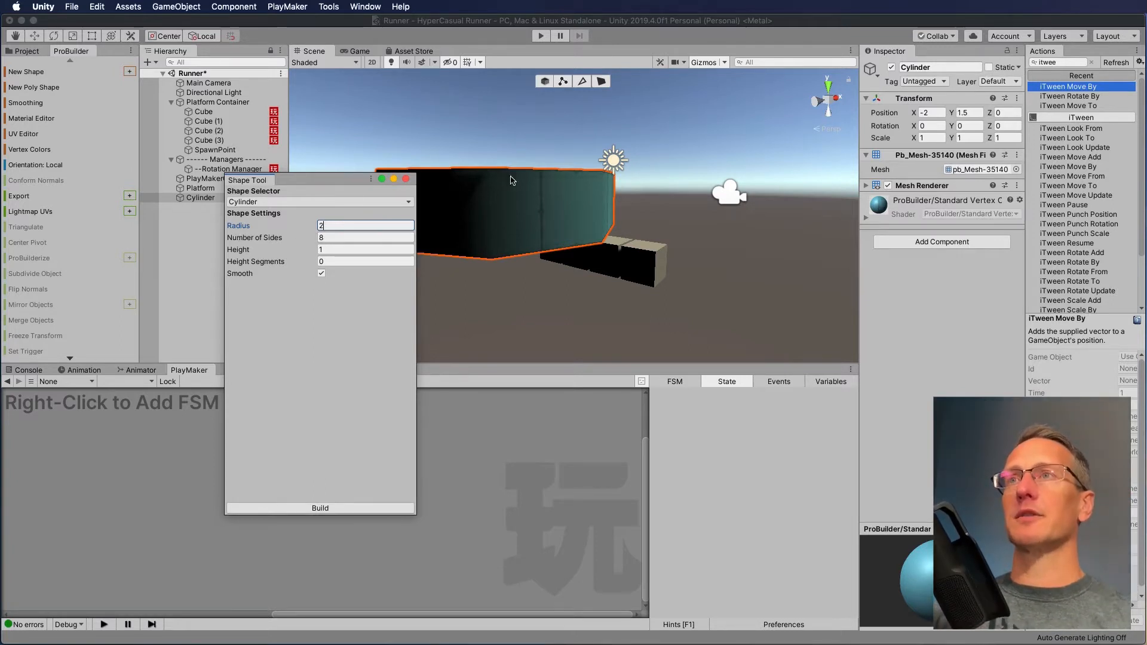
pyautogui.moveTo(325, 182); pyautogui.dragTo(705, 513)
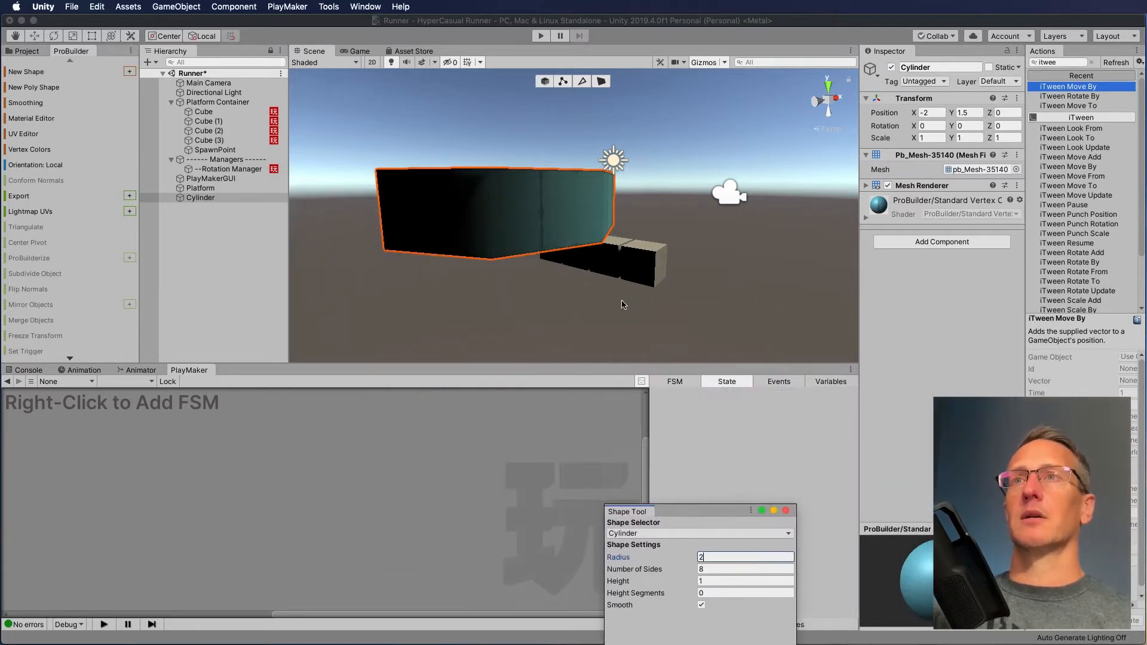
# - Set the cylinder's number of sides to 20 for a rounder outline
pyautogui.click(520, 141)
pyautogui.keyDown('alt'); pyautogui.moveTo(508, 159); pyautogui.dragTo(587, 336); pyautogui.keyUp('alt')
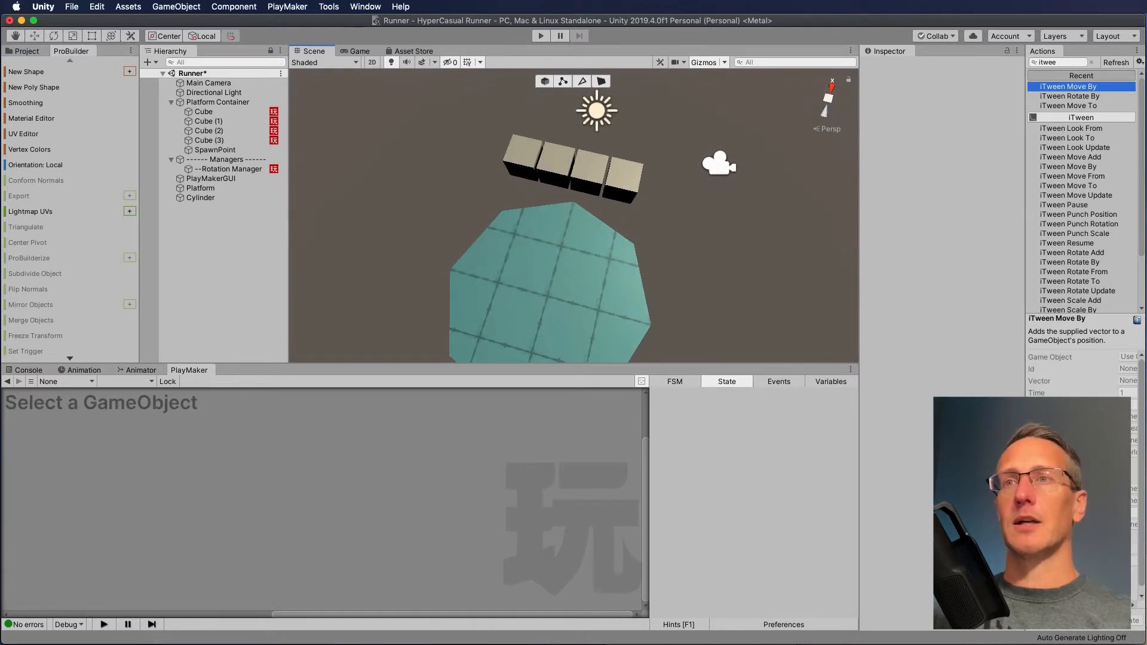
pyautogui.click(694, 644)
pyautogui.moveTo(697, 509); pyautogui.dragTo(770, 392)
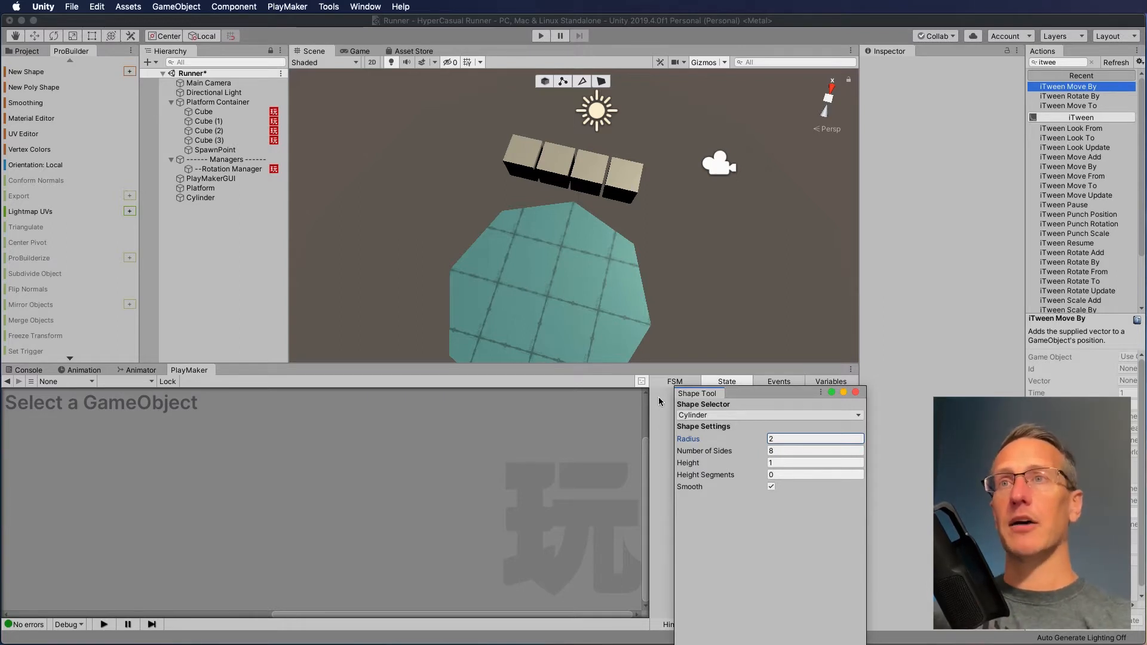
pyautogui.click(795, 451)
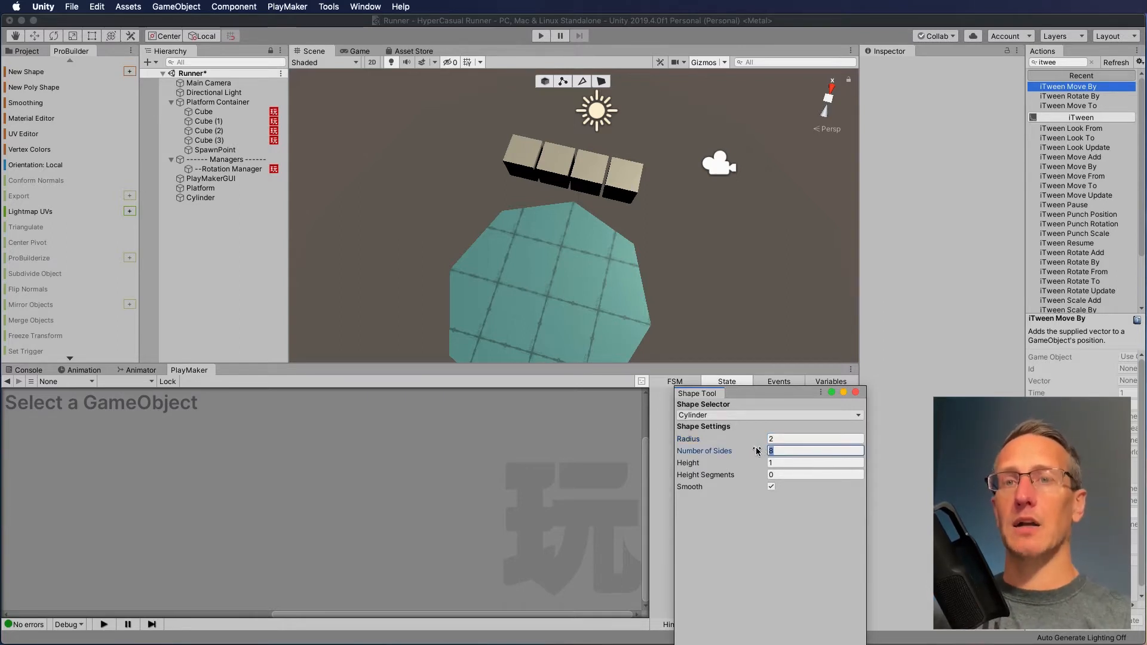
pyautogui.write('20')
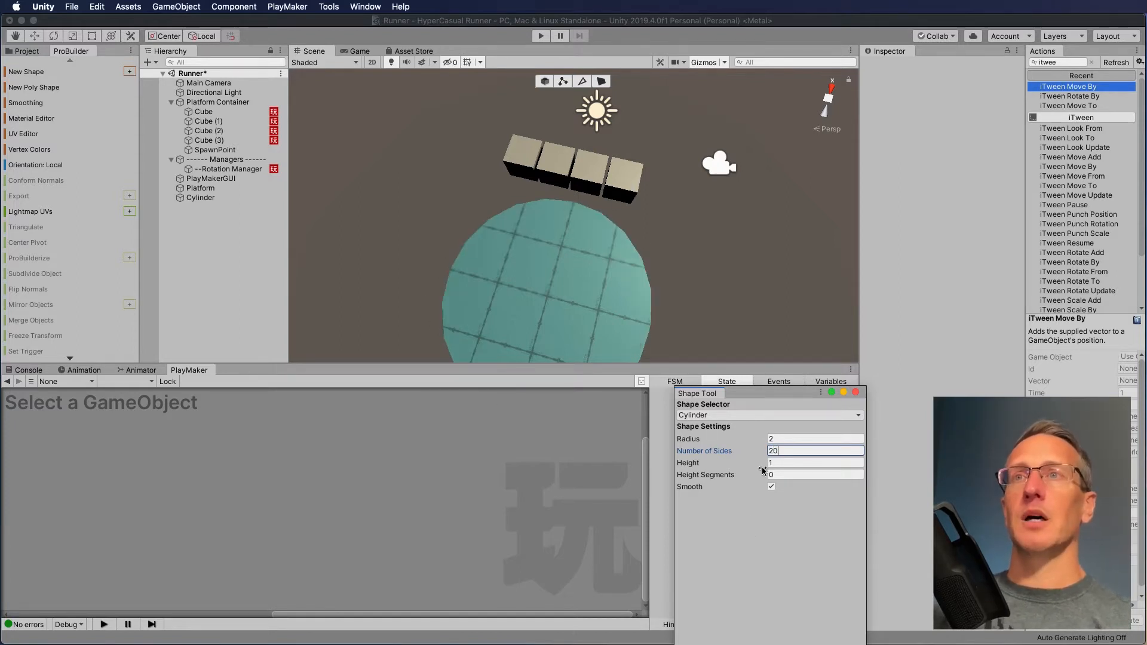
# - Set the cylinder's height to 3 and check its proportions against the row of cubes
pyautogui.click(571, 274)
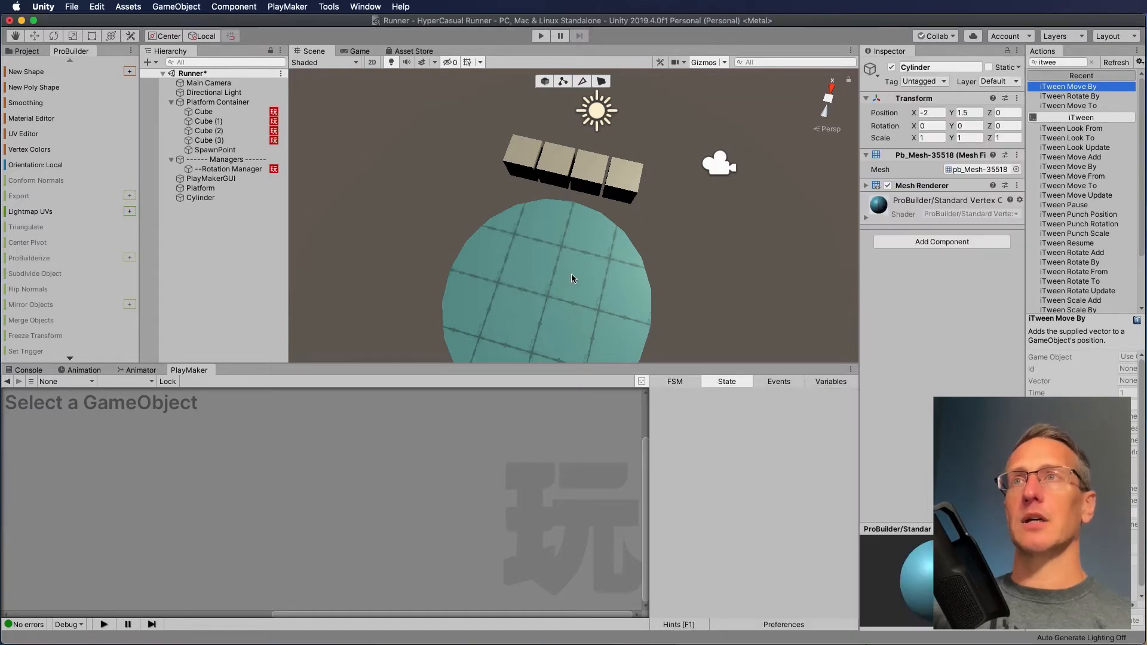
pyautogui.keyDown('alt'); pyautogui.moveTo(569, 310); pyautogui.dragTo(555, 113); pyautogui.keyUp('alt')
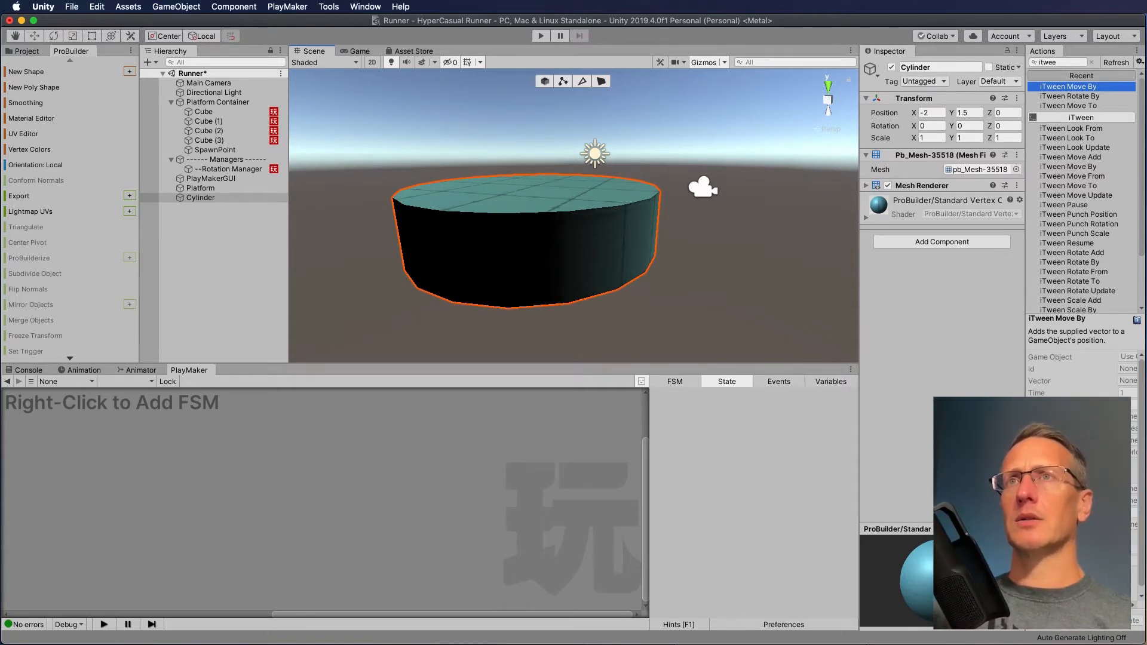
pyautogui.press('super+shift+k')
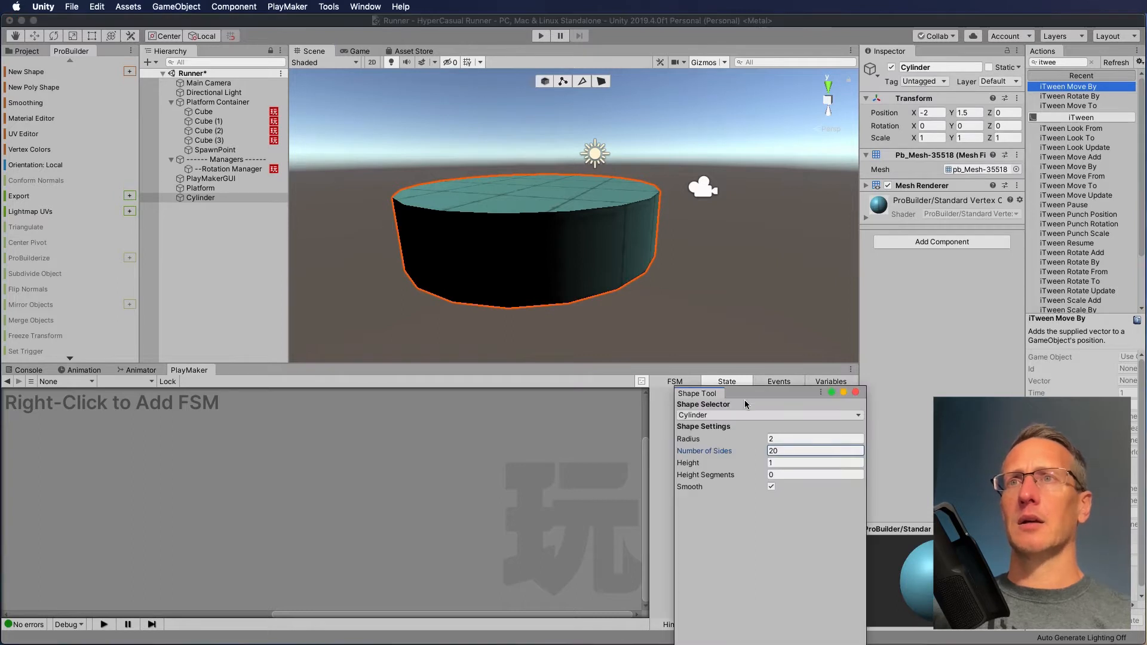
pyautogui.click(783, 464)
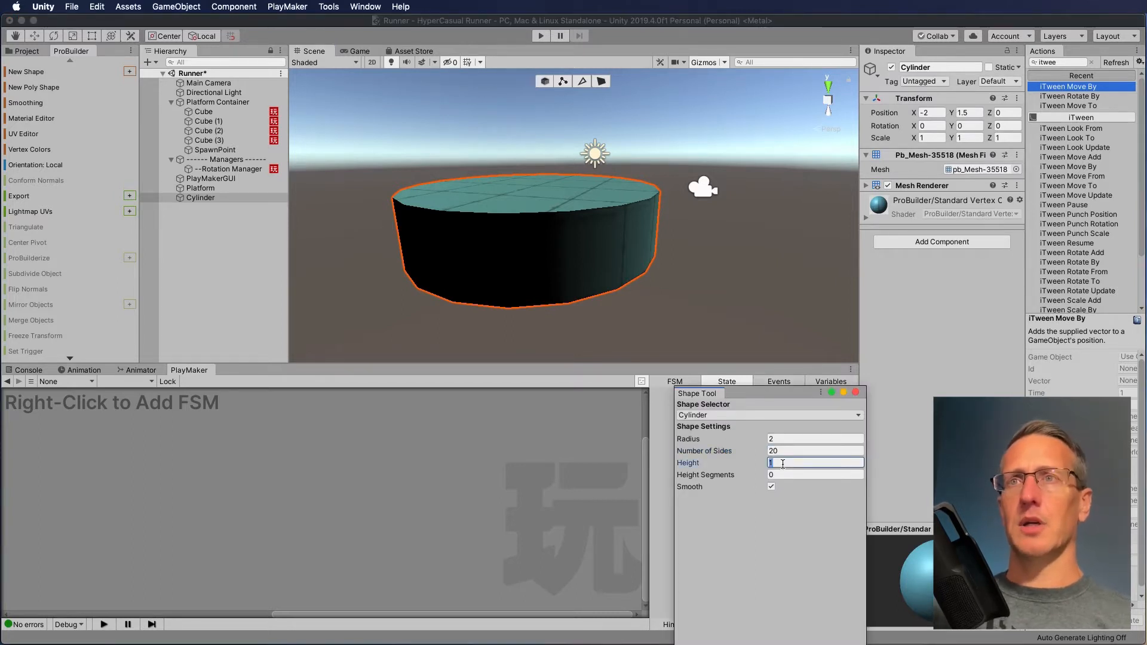
pyautogui.write('3')
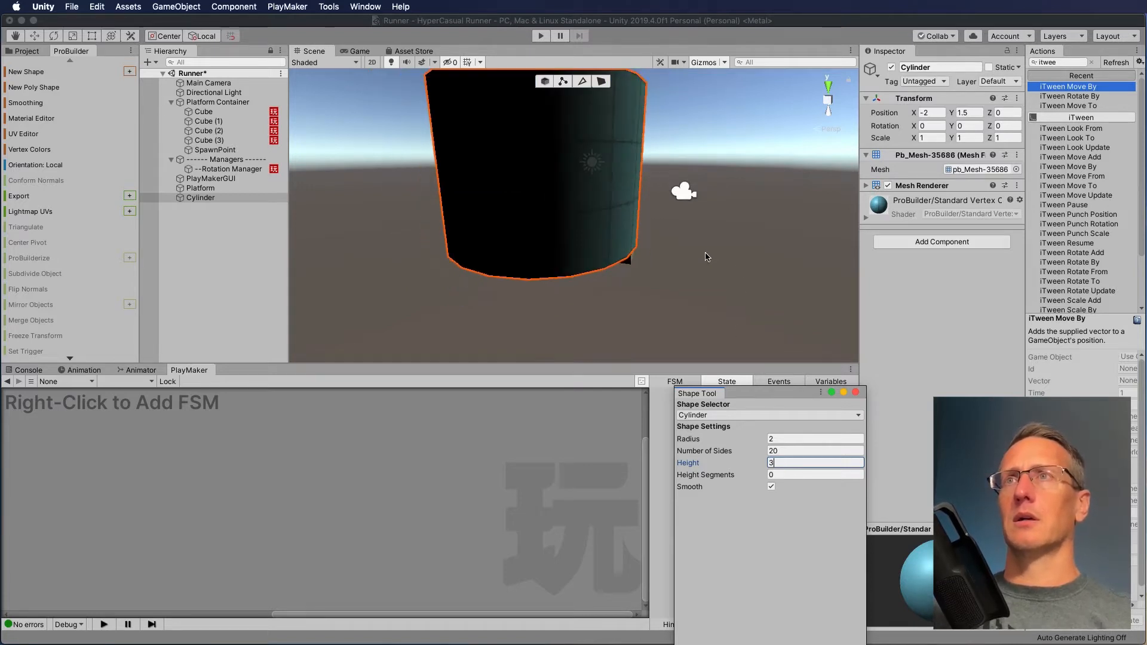
pyautogui.keyDown('alt'); pyautogui.moveTo(663, 232); pyautogui.dragTo(436, 217); pyautogui.keyUp('alt')
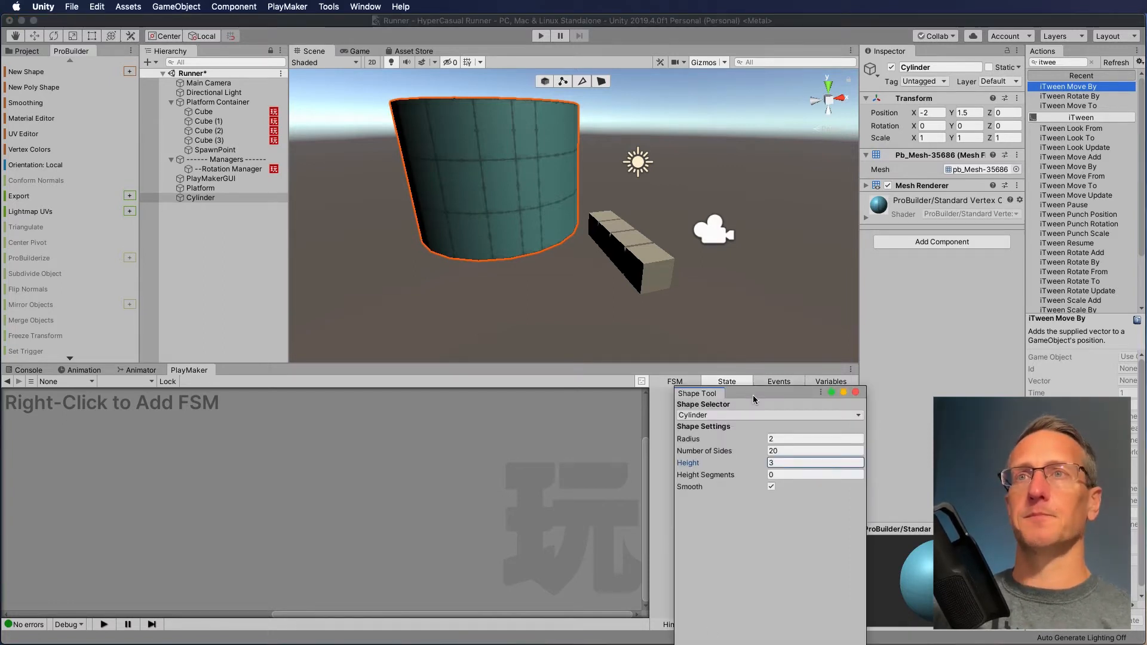
# - Build the cylinder with the current shape settings and close the Shape Tool
pyautogui.moveTo(753, 399); pyautogui.dragTo(750, 263)
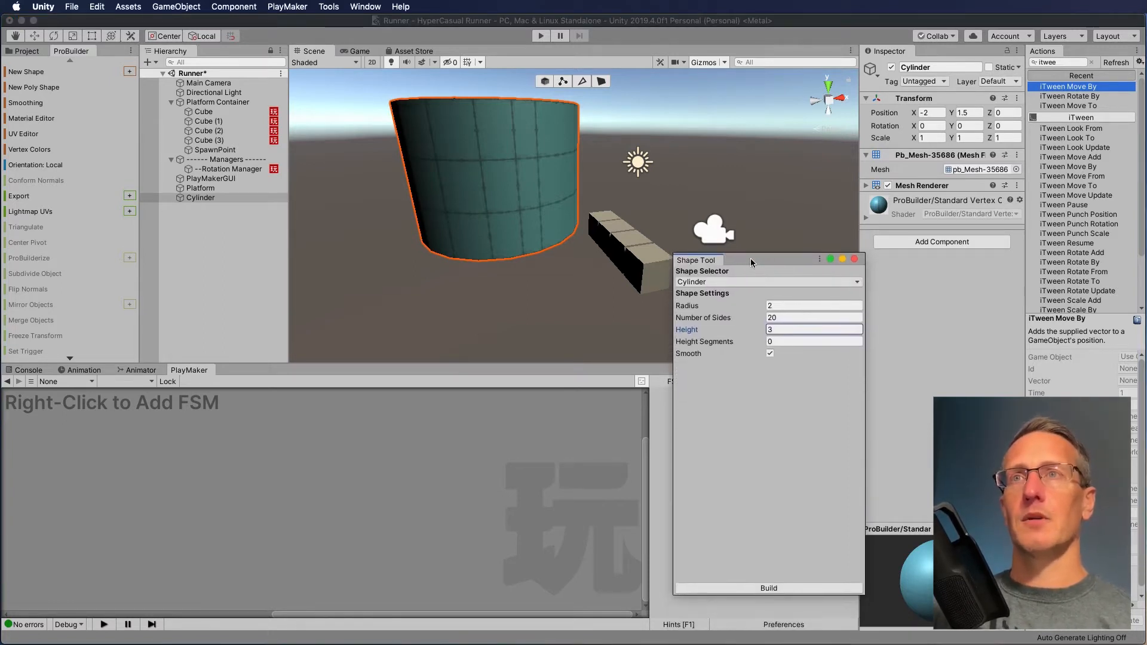
pyautogui.click(766, 589)
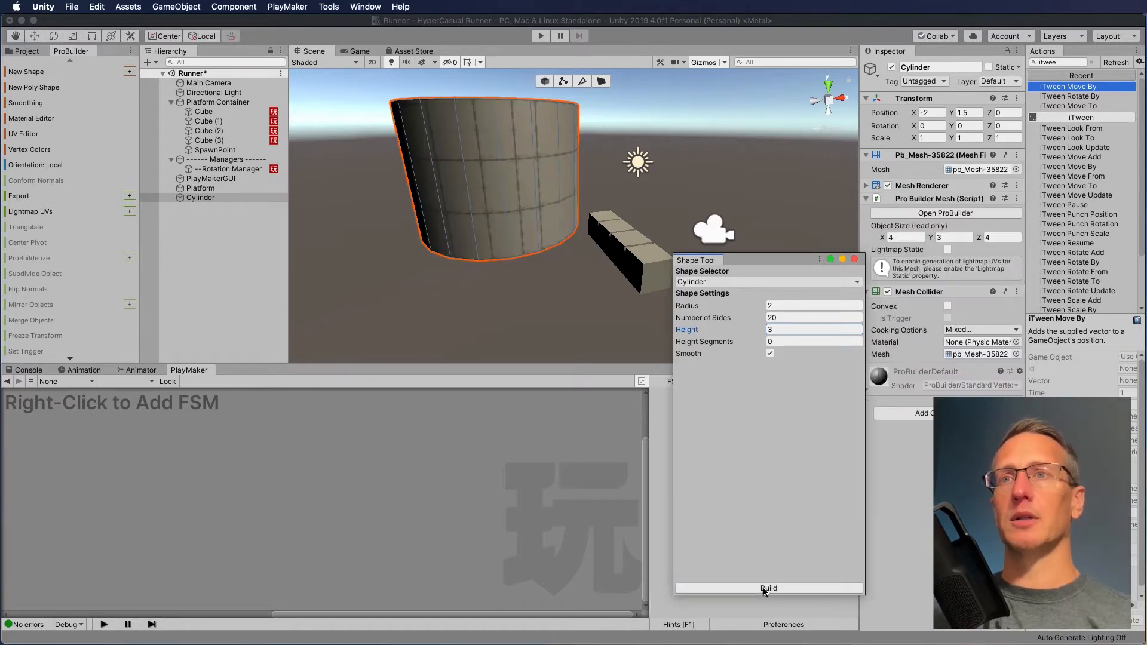
pyautogui.click(854, 260)
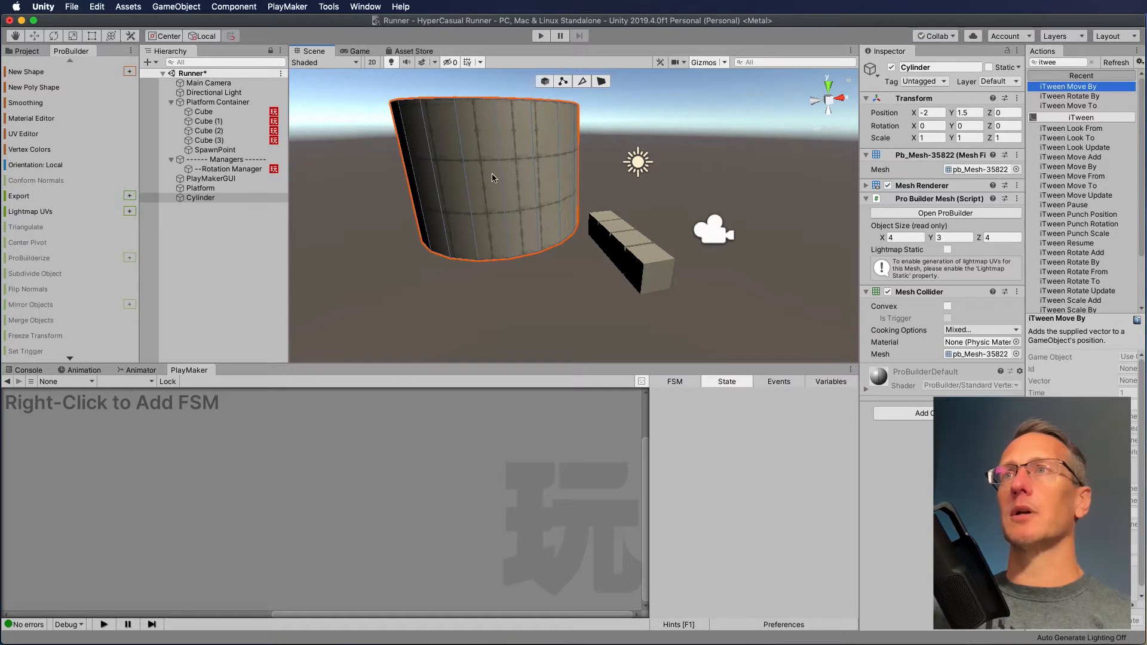
# - Switch the handle position to Pivot and set the Cylinder's X rotation to 90
pyautogui.click(198, 197)
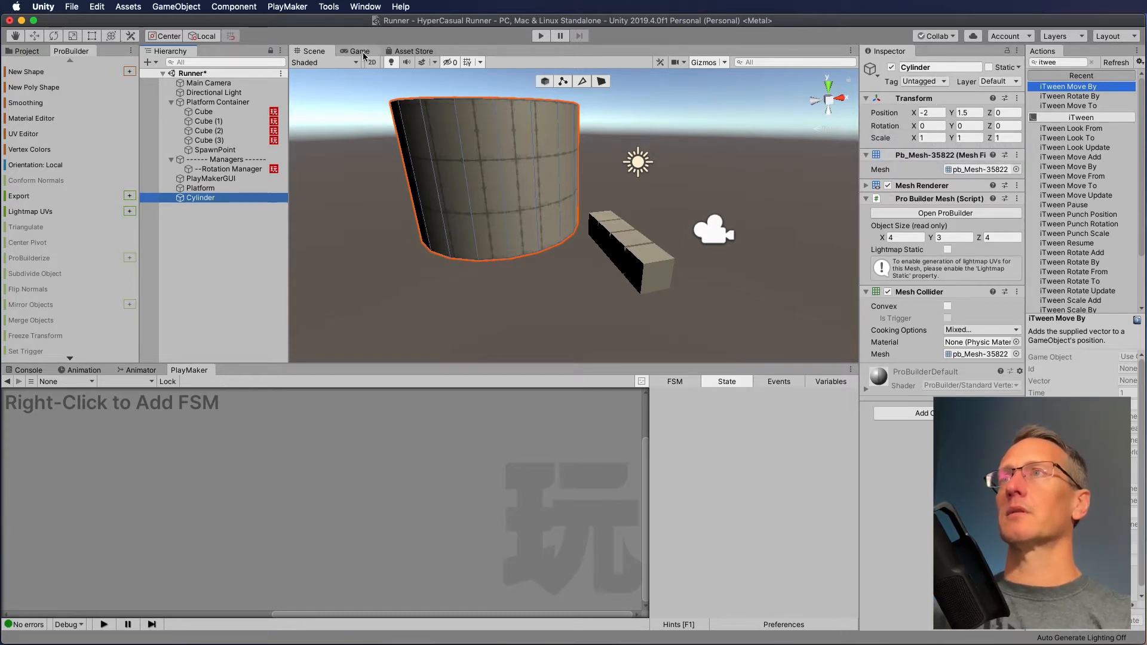
pyautogui.click(478, 197)
pyautogui.keyDown('alt'); pyautogui.moveTo(495, 173); pyautogui.dragTo(521, 191); pyautogui.keyUp('alt')
pyautogui.click(158, 36)
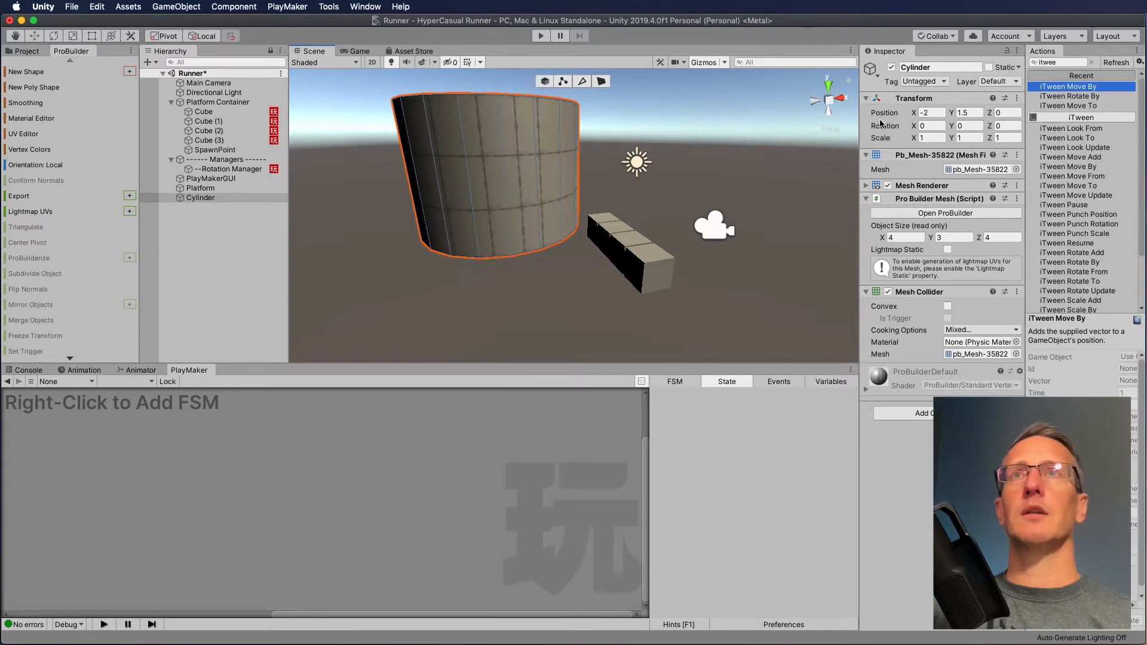
pyautogui.click(931, 126)
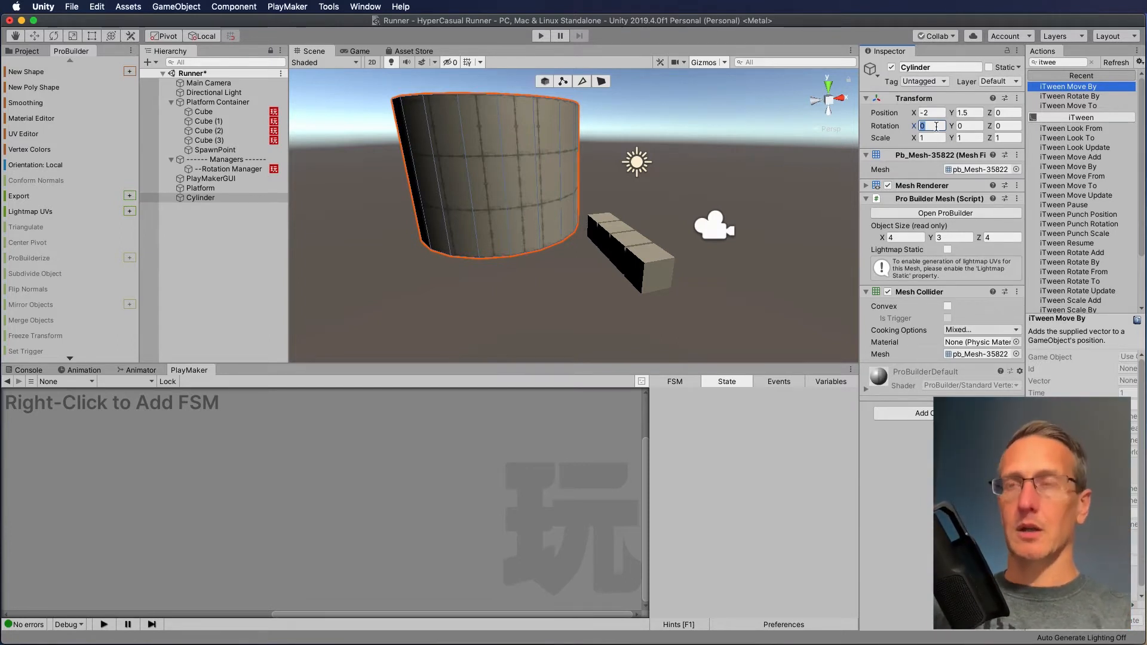
pyautogui.write('90')
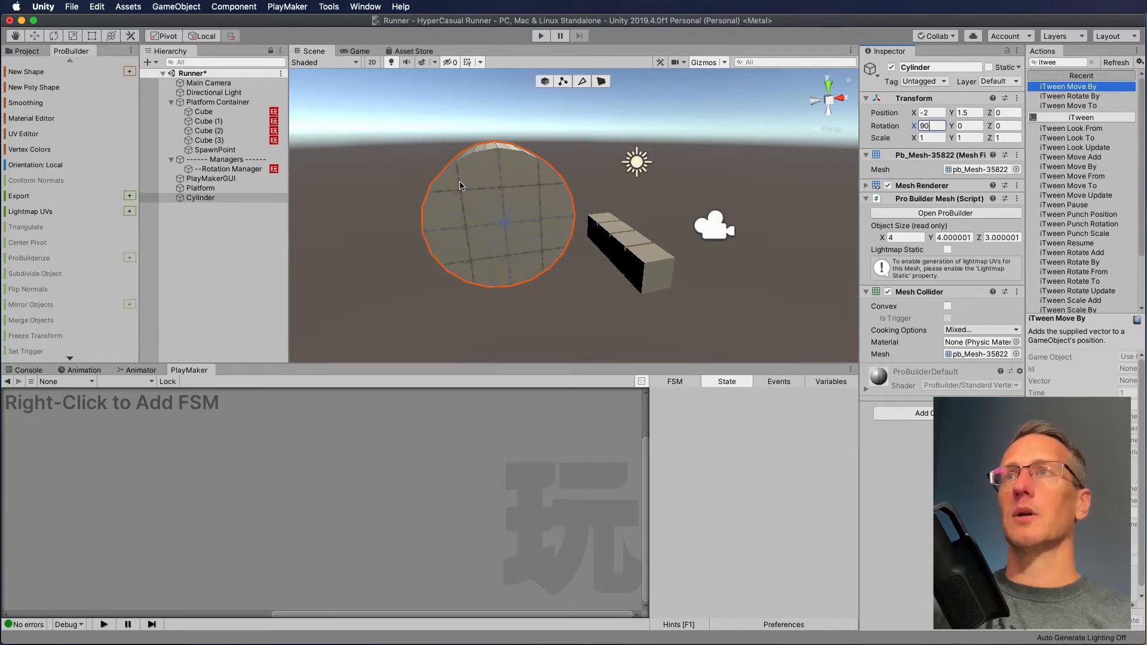
# - Make the Cylinder a child of the Platform object and set the Platform's X and Y positions to 0
pyautogui.click(189, 199)
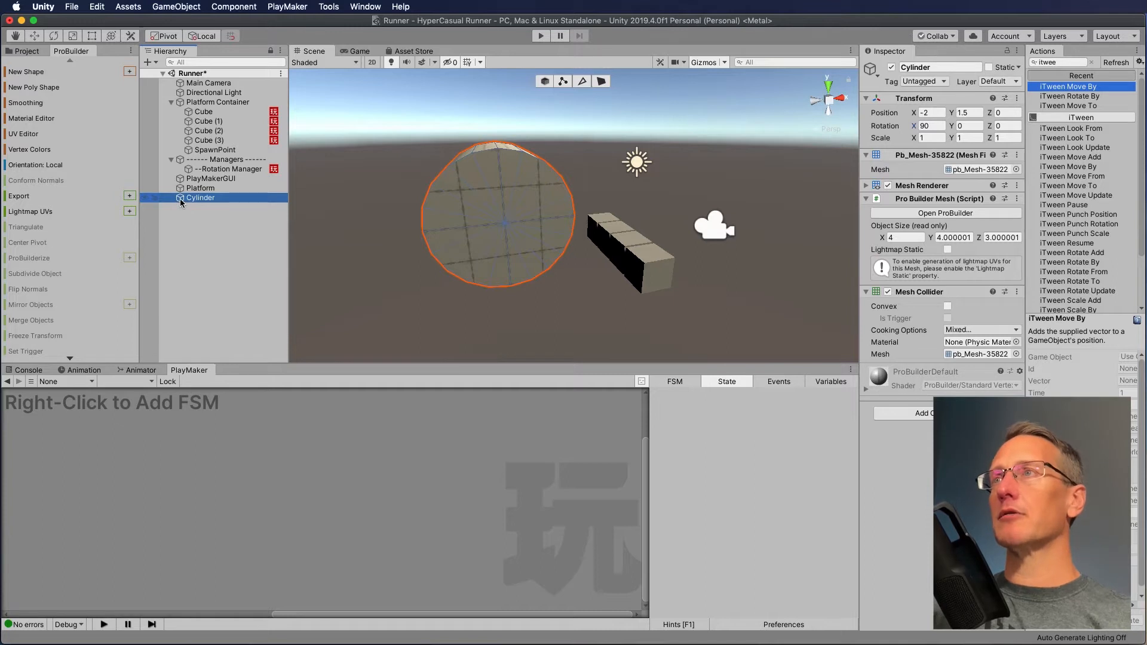
pyautogui.moveTo(180, 198); pyautogui.dragTo(196, 190)
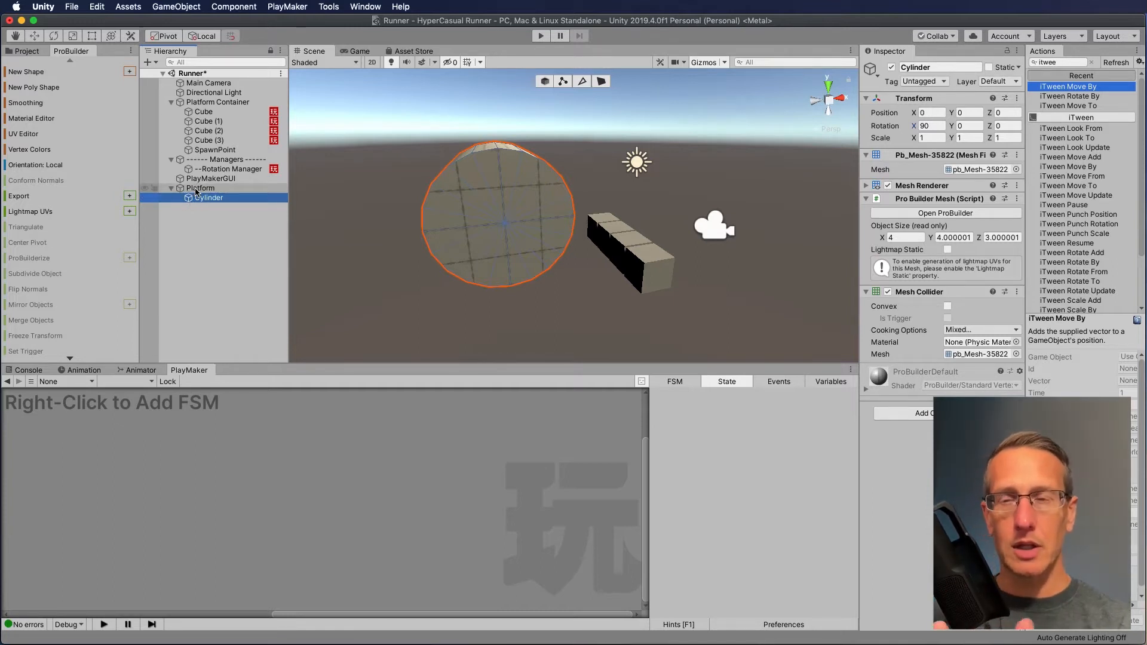
pyautogui.click(198, 190)
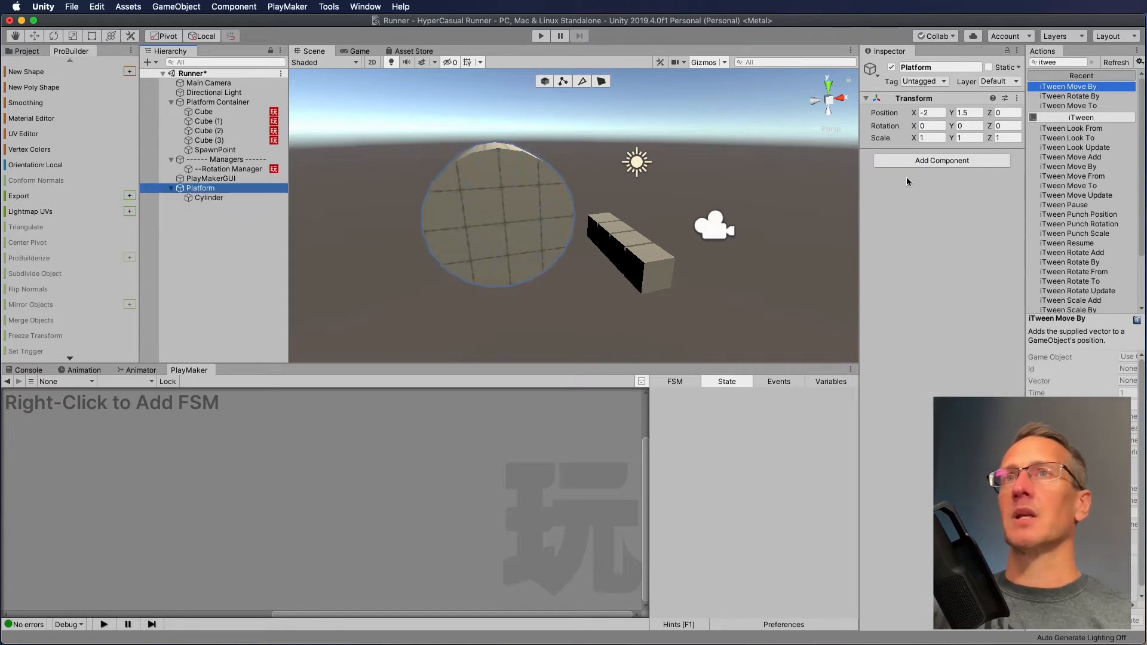
pyautogui.click(942, 113)
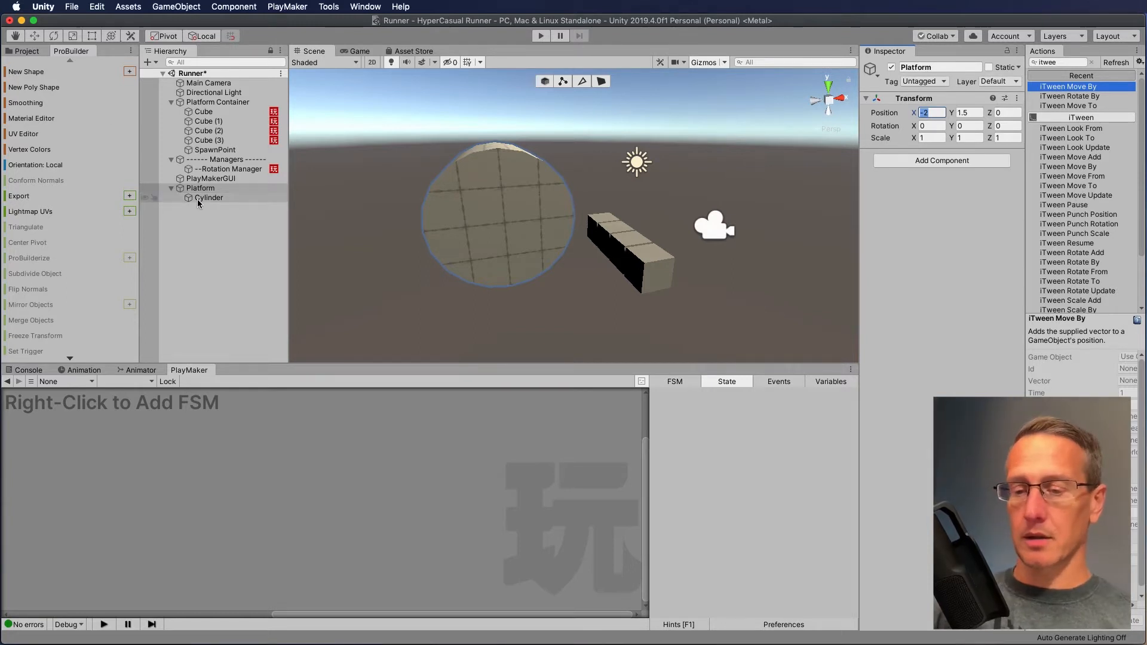
pyautogui.write('0')
pyautogui.press('Tab')
pyautogui.write('0')
pyautogui.press('Tab')
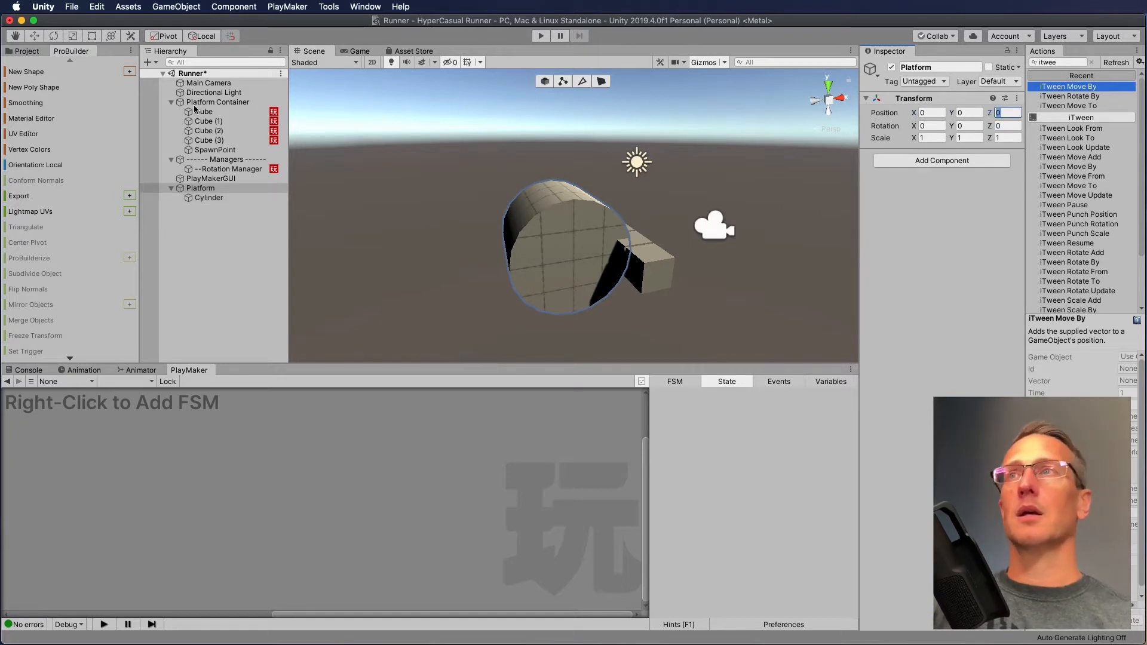
# - Examine the placement of the Platform and its Cylinder relative to the cubes, comparing their transforms with that of Platform Container
pyautogui.click(203, 199)
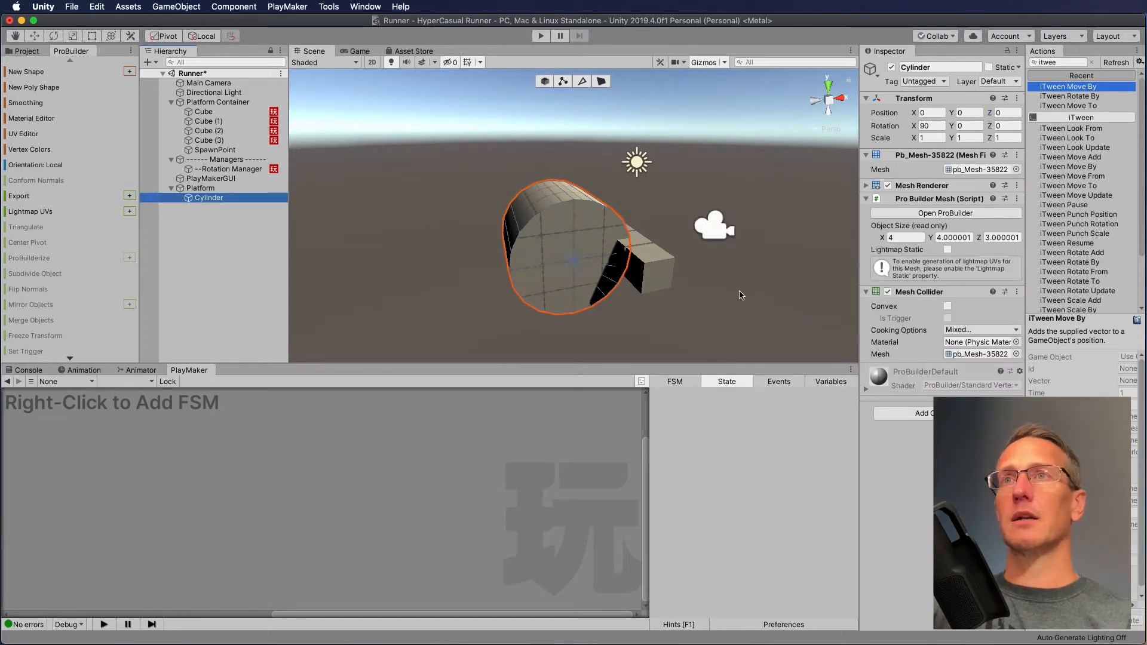
pyautogui.click(572, 226)
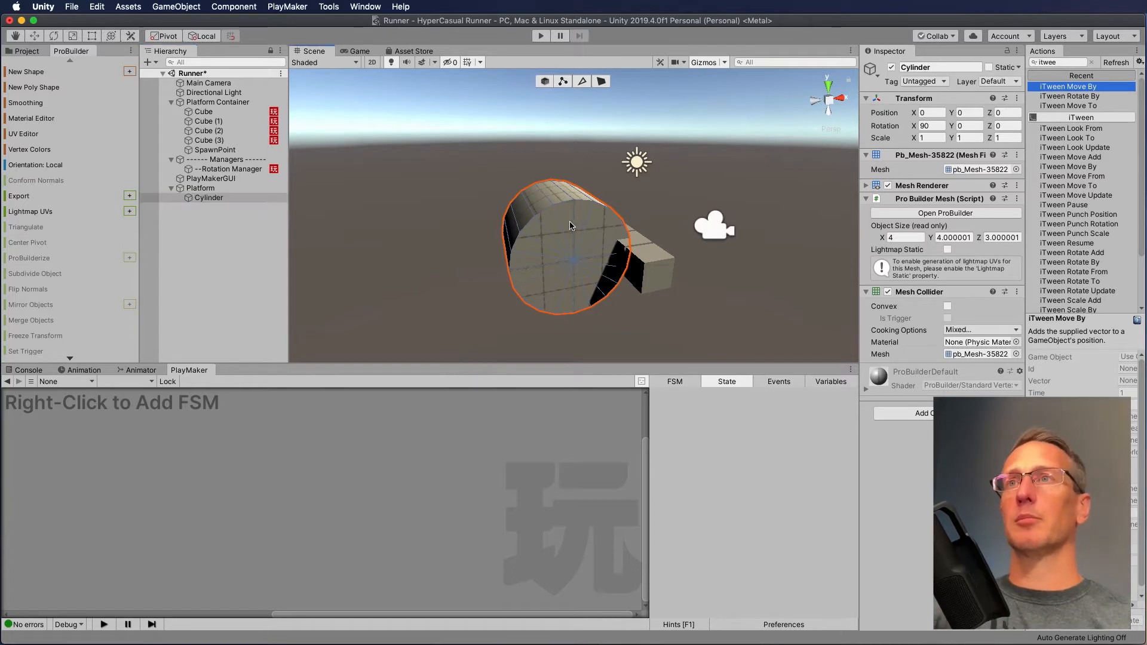
pyautogui.click(239, 188)
pyautogui.keyDown('alt'); pyautogui.moveTo(499, 232); pyautogui.dragTo(947, 209); pyautogui.keyUp('alt')
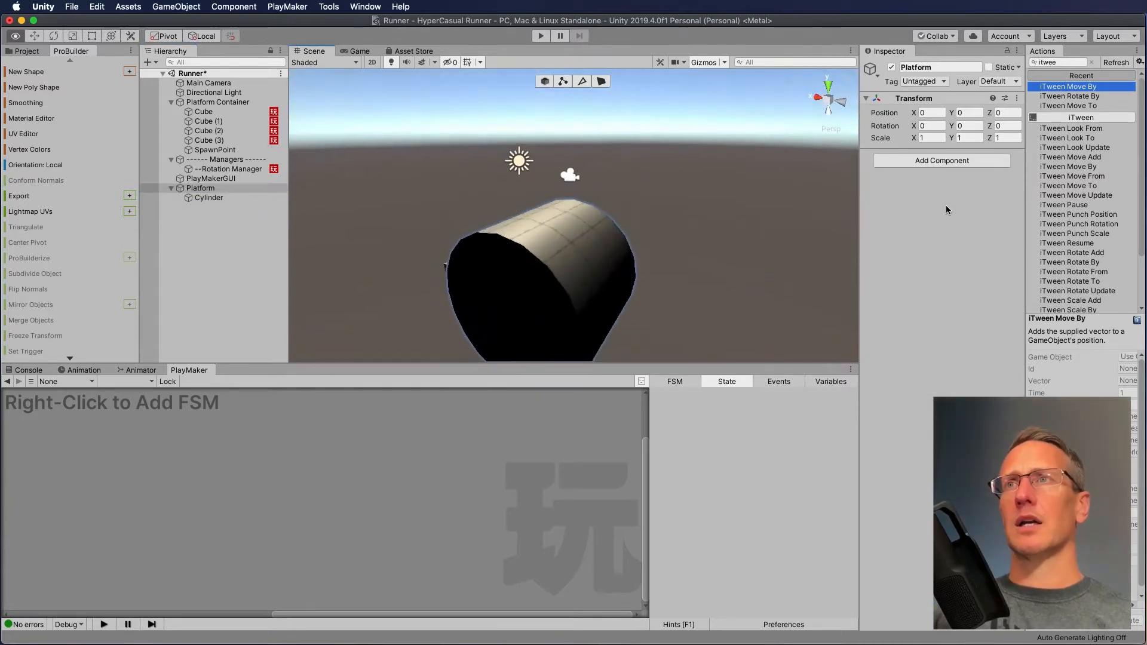
pyautogui.keyDown('alt'); pyautogui.moveTo(536, 278); pyautogui.dragTo(400, 254); pyautogui.keyUp('alt')
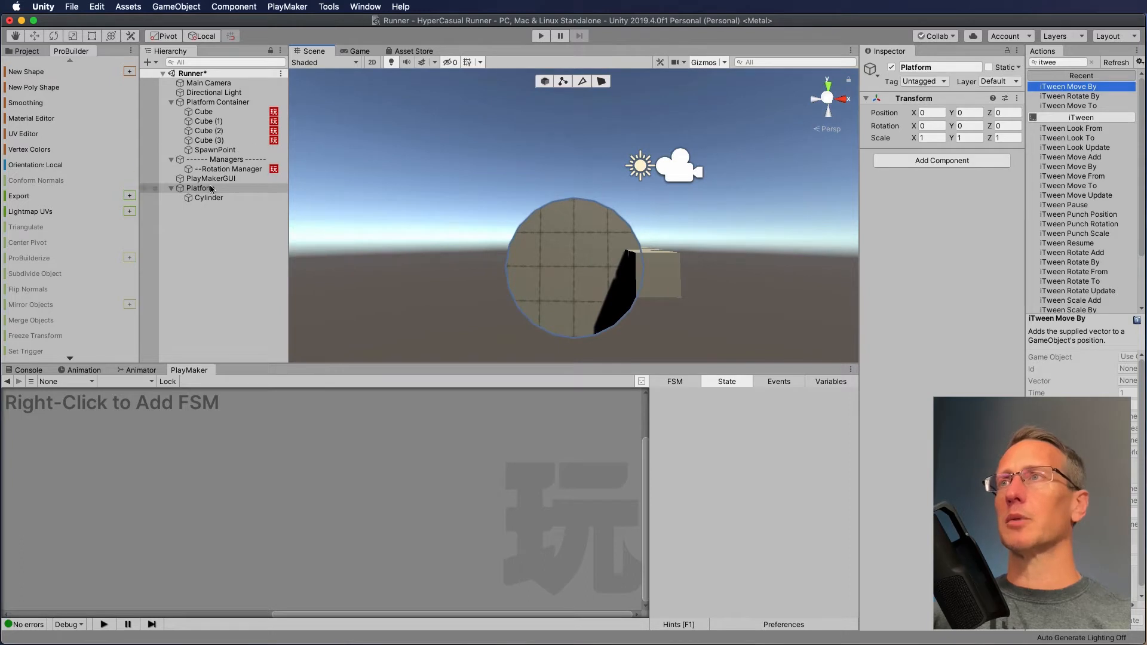
pyautogui.click(204, 102)
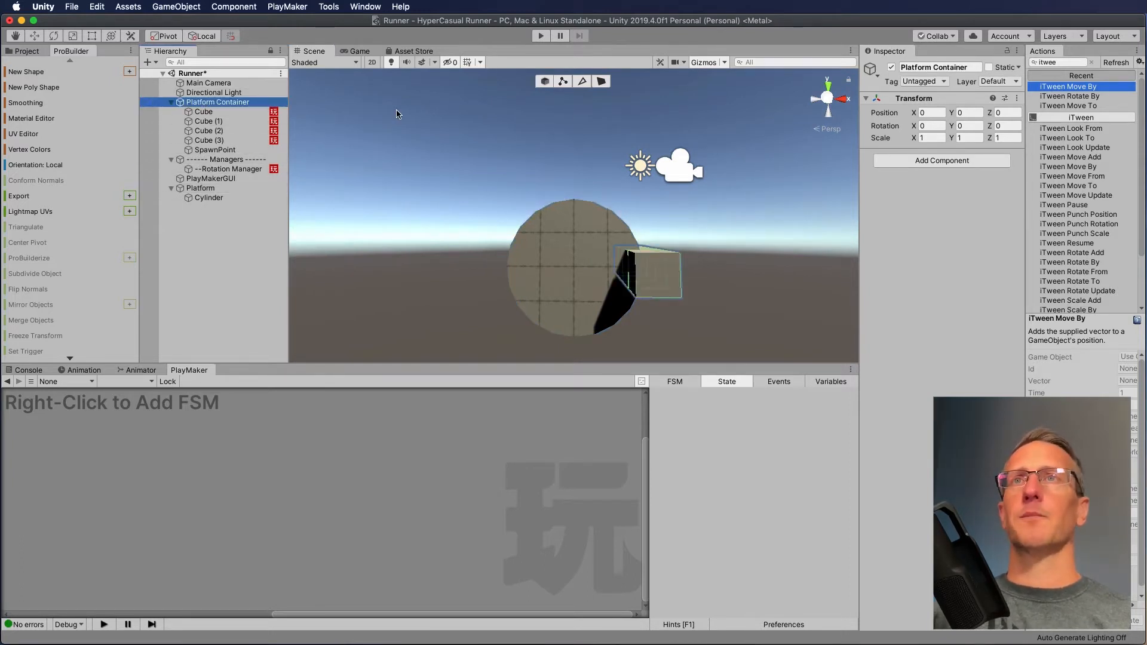
pyautogui.click(202, 188)
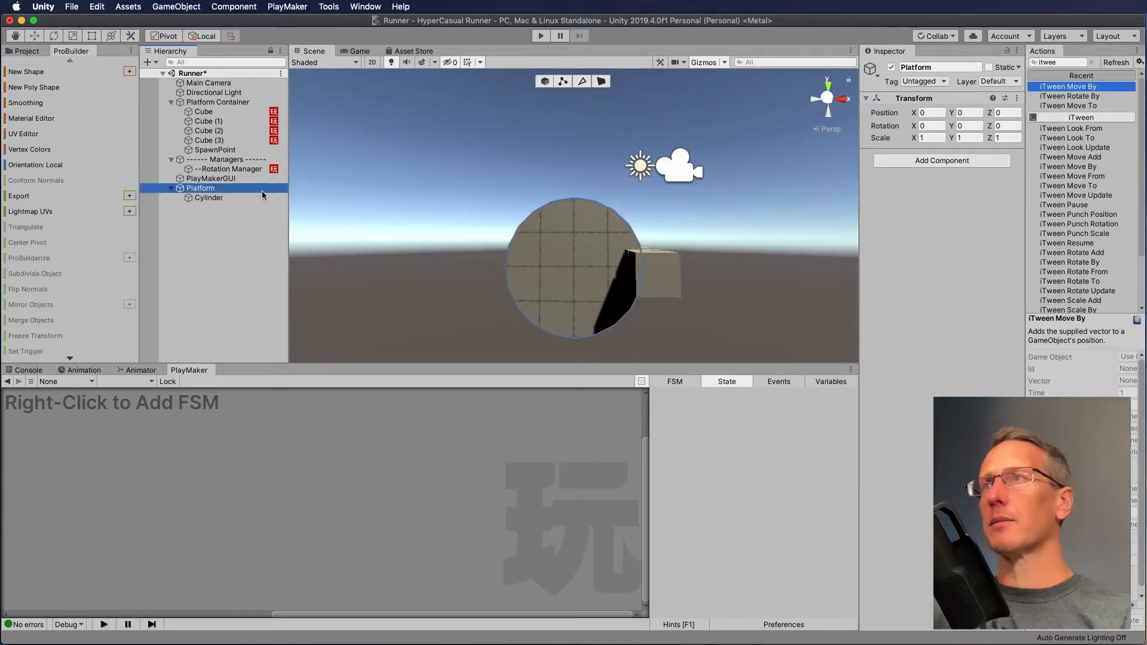
pyautogui.click(209, 198)
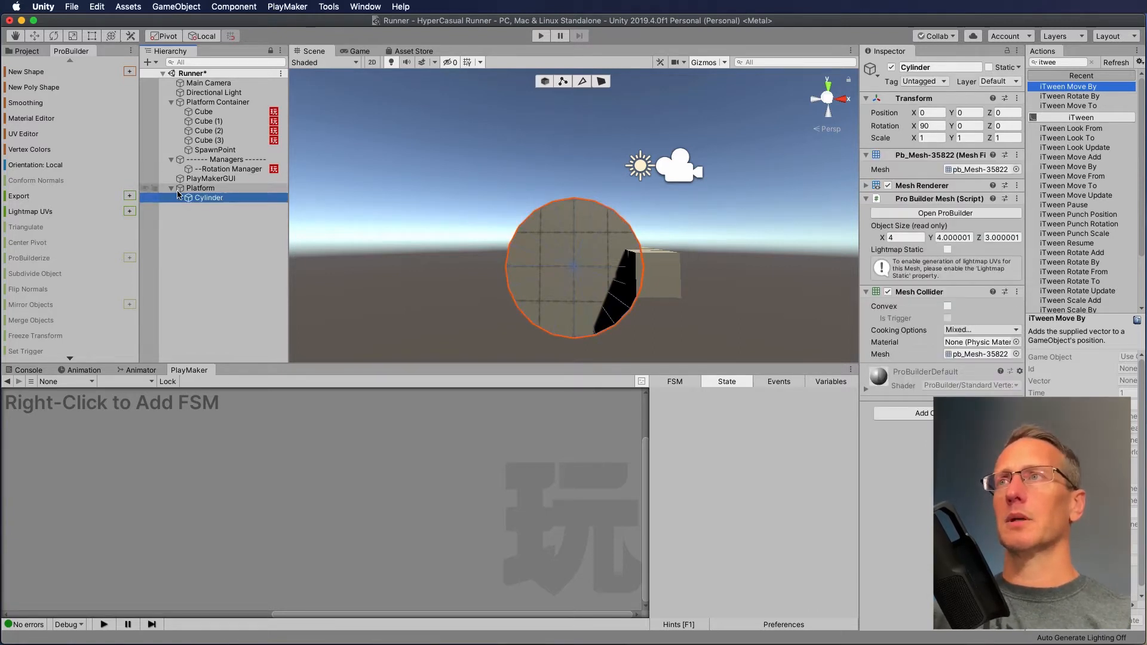
# - Set the Platform object's X position to 2 so the cylinder lines up with the row of cubes
pyautogui.click(203, 188)
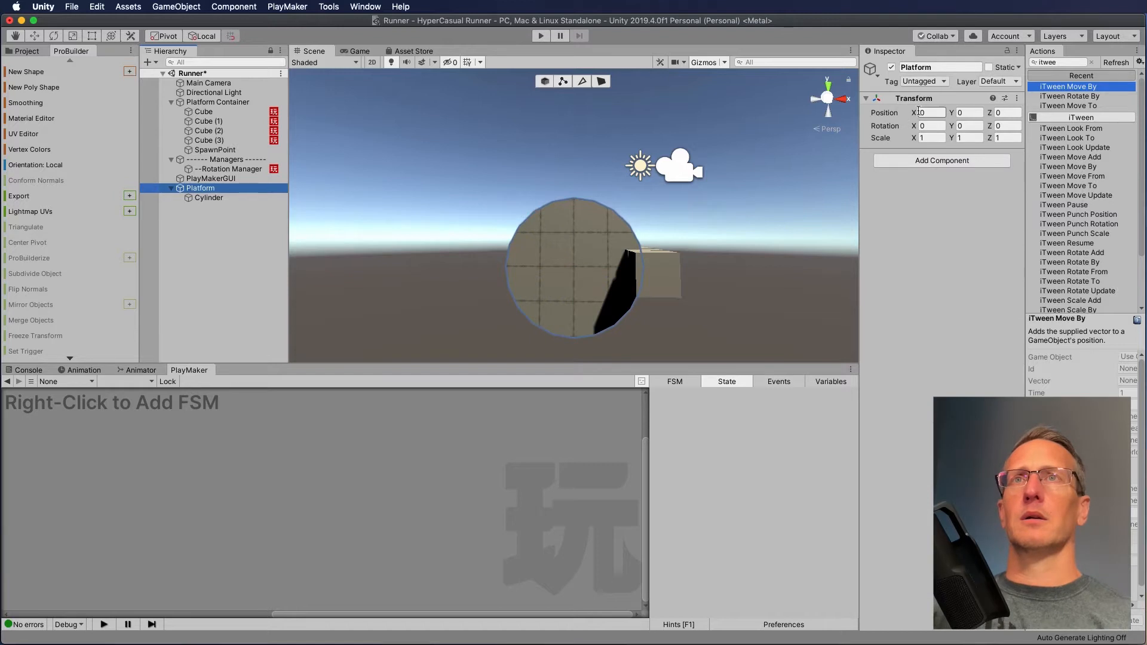
pyautogui.moveTo(914, 113); pyautogui.dragTo(956, 119)
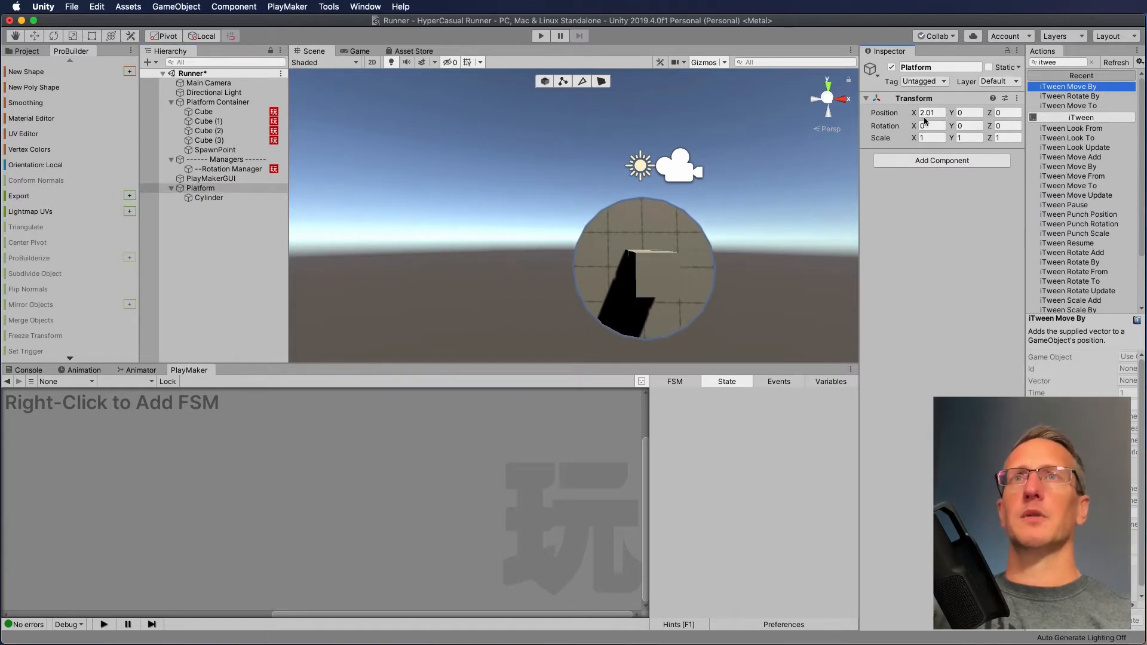
pyautogui.click(943, 113)
pyautogui.write('2')
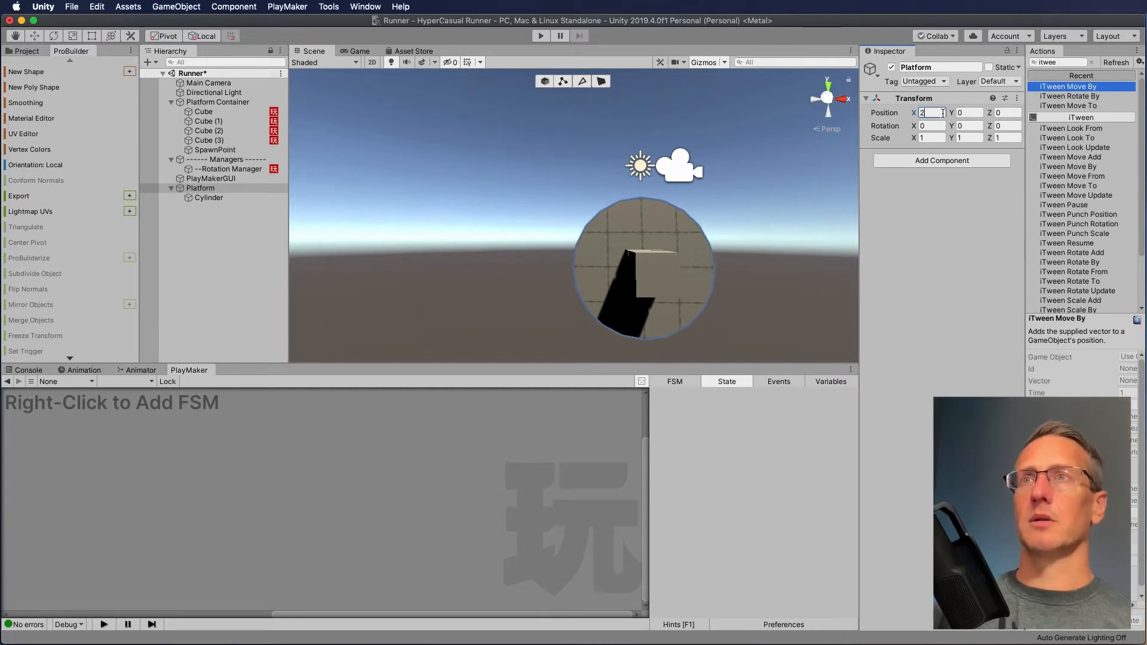
pyautogui.press('Tab')
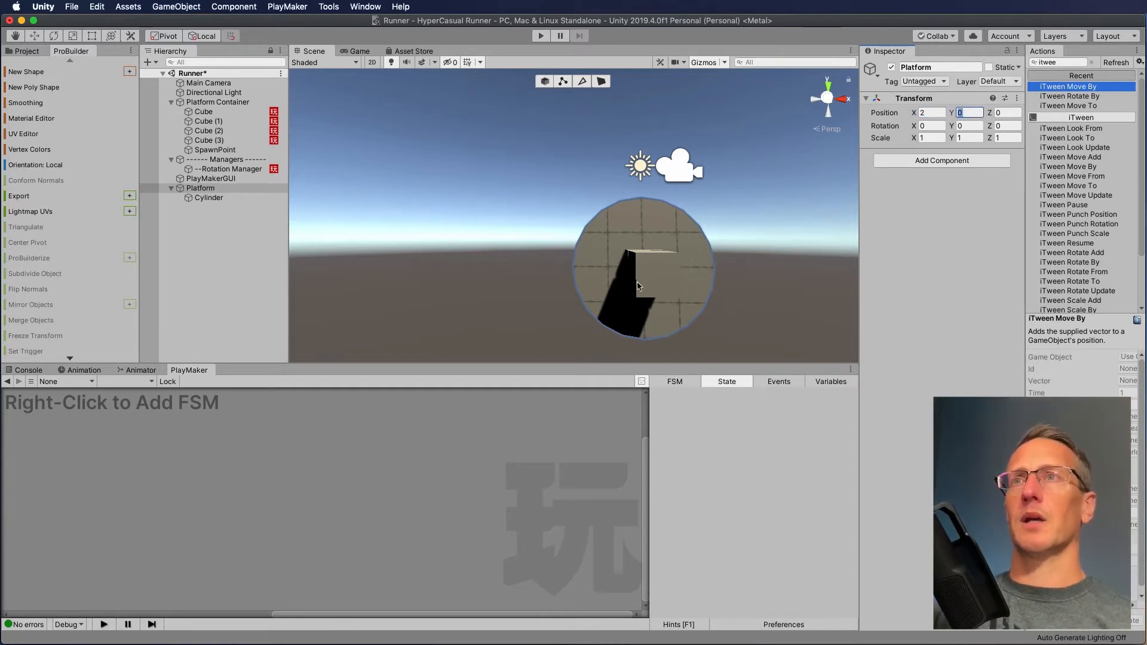
# - Collapse the Platform object and turn it into a prefab in the project's Prefabs folder
pyautogui.click(180, 189)
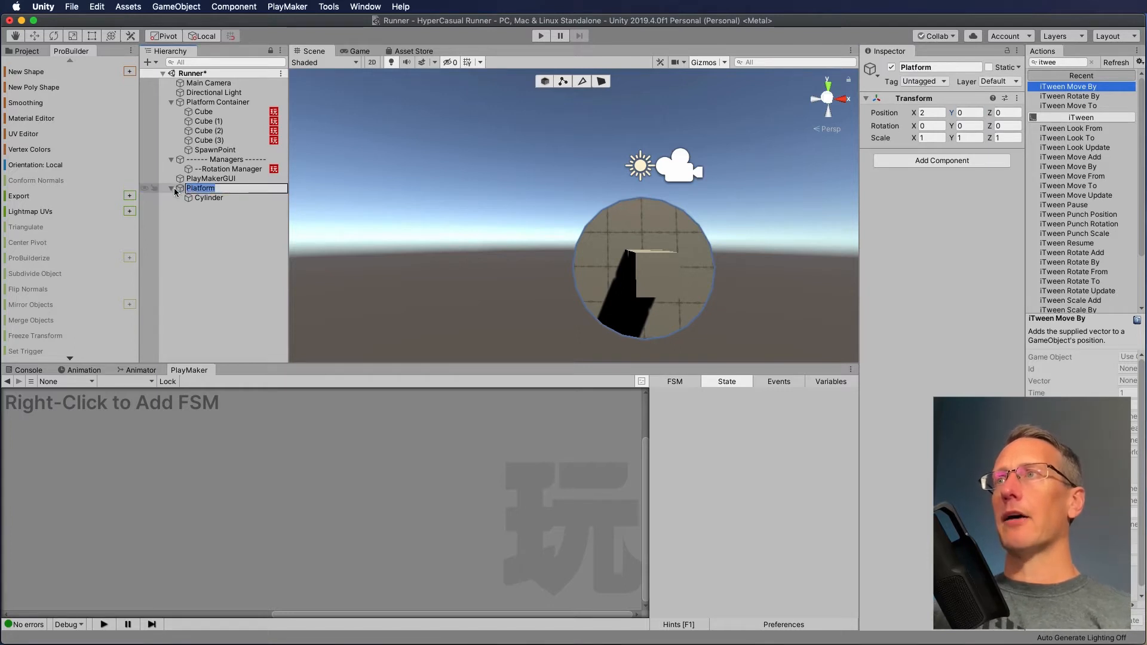
pyautogui.click(174, 188)
pyautogui.click(171, 188)
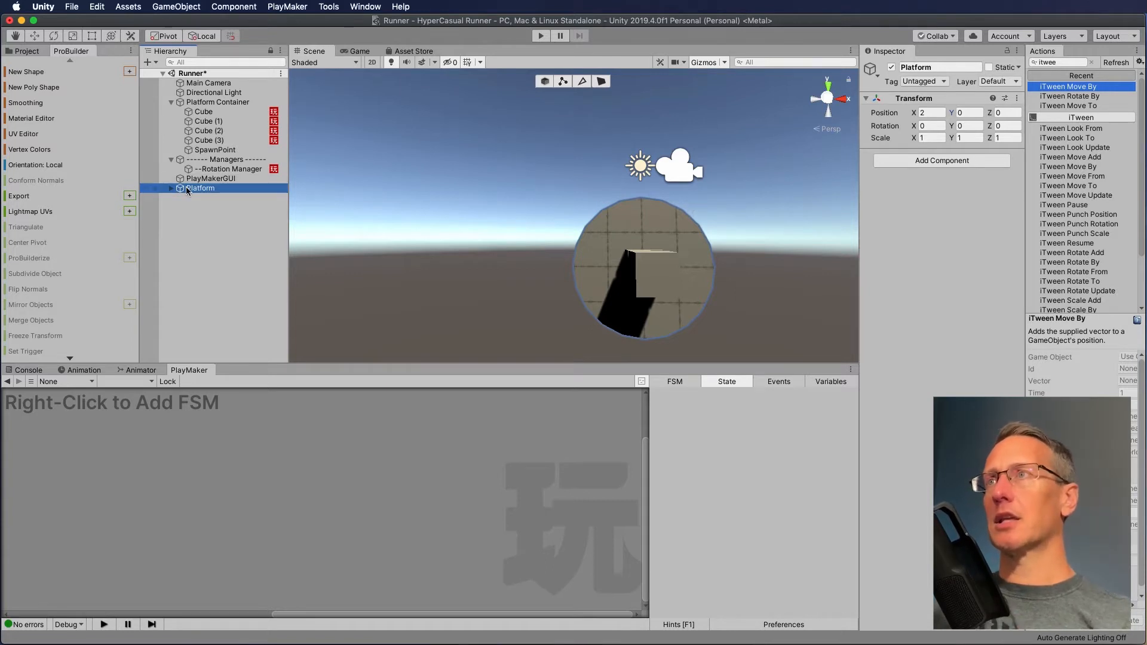
pyautogui.click(28, 52)
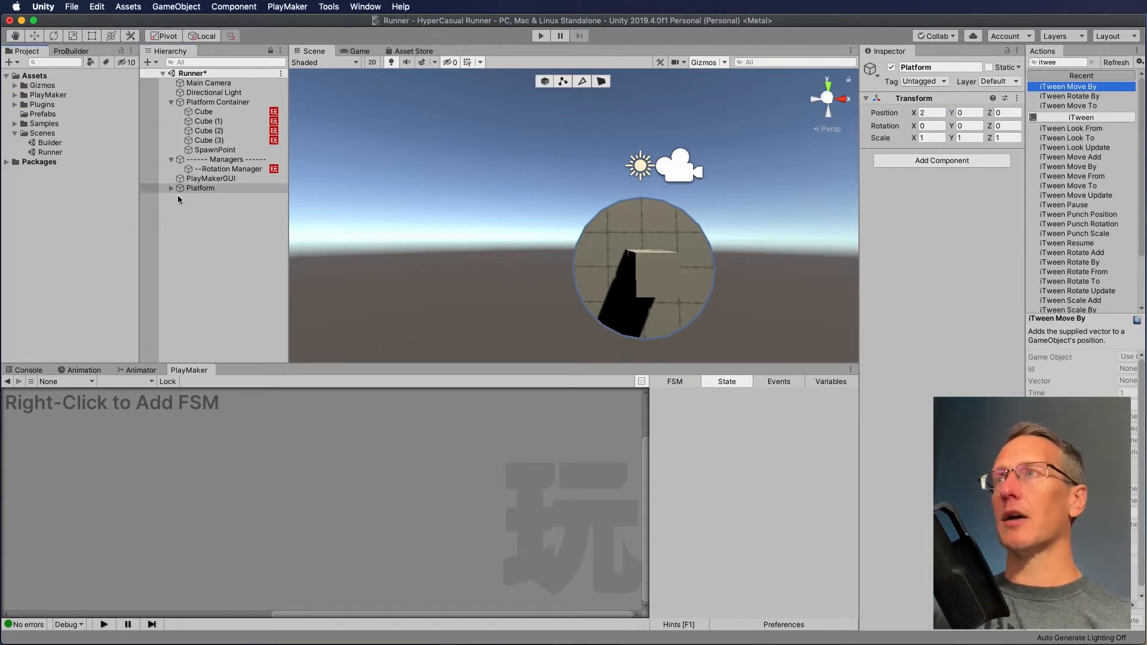
pyautogui.click(188, 190)
pyautogui.click(33, 116)
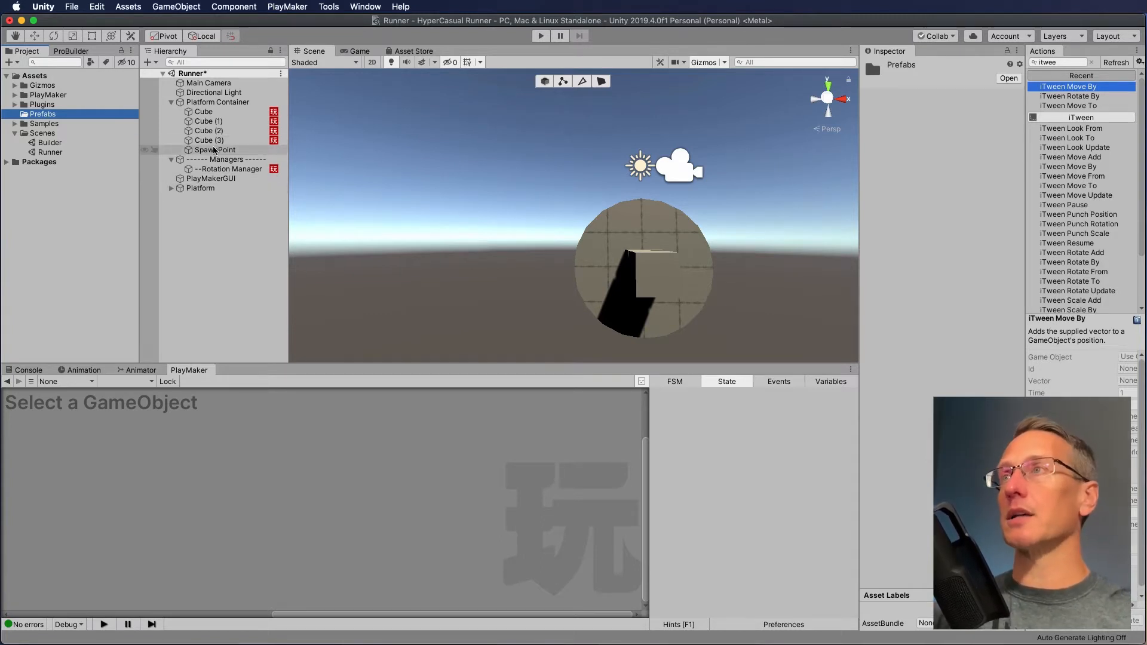
pyautogui.click(197, 188)
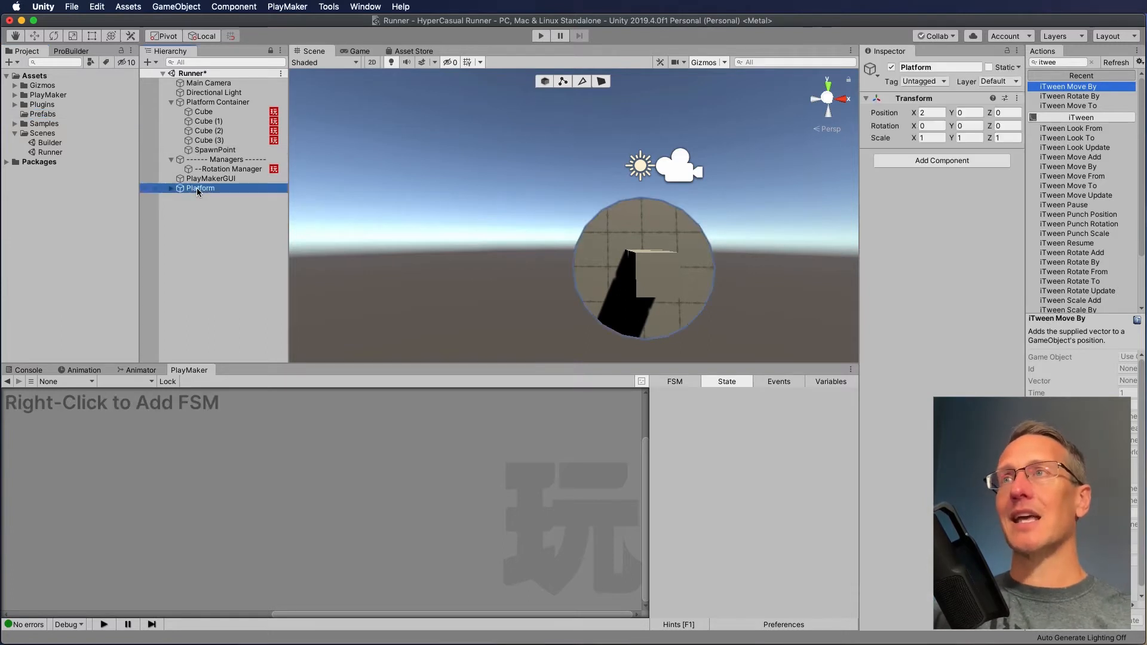
pyautogui.moveTo(197, 190); pyautogui.dragTo(44, 117)
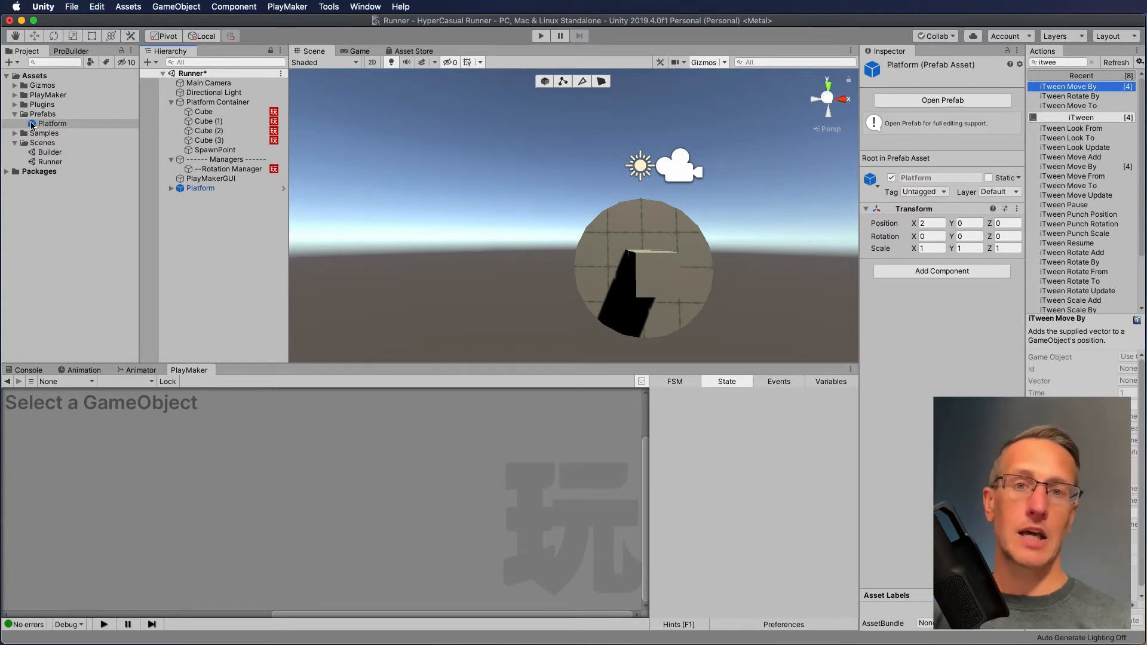
# - Delete the Platform instance from the scene and undo that deletion
pyautogui.click(202, 188)
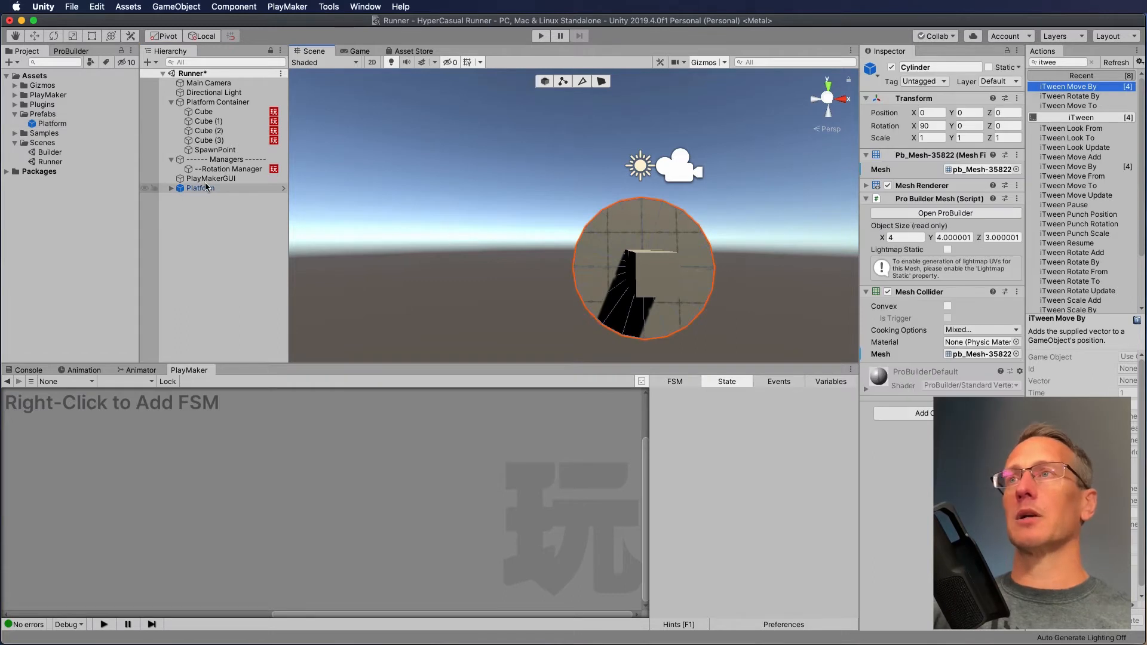
pyautogui.press('super+BackSpace')
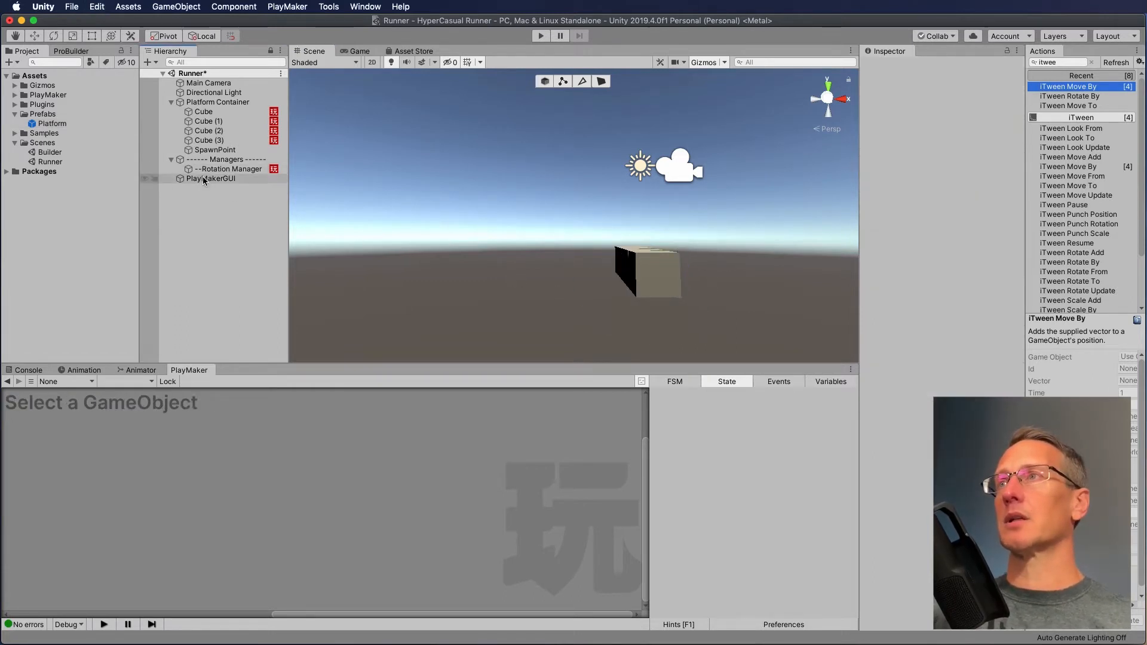
pyautogui.press('super+z')
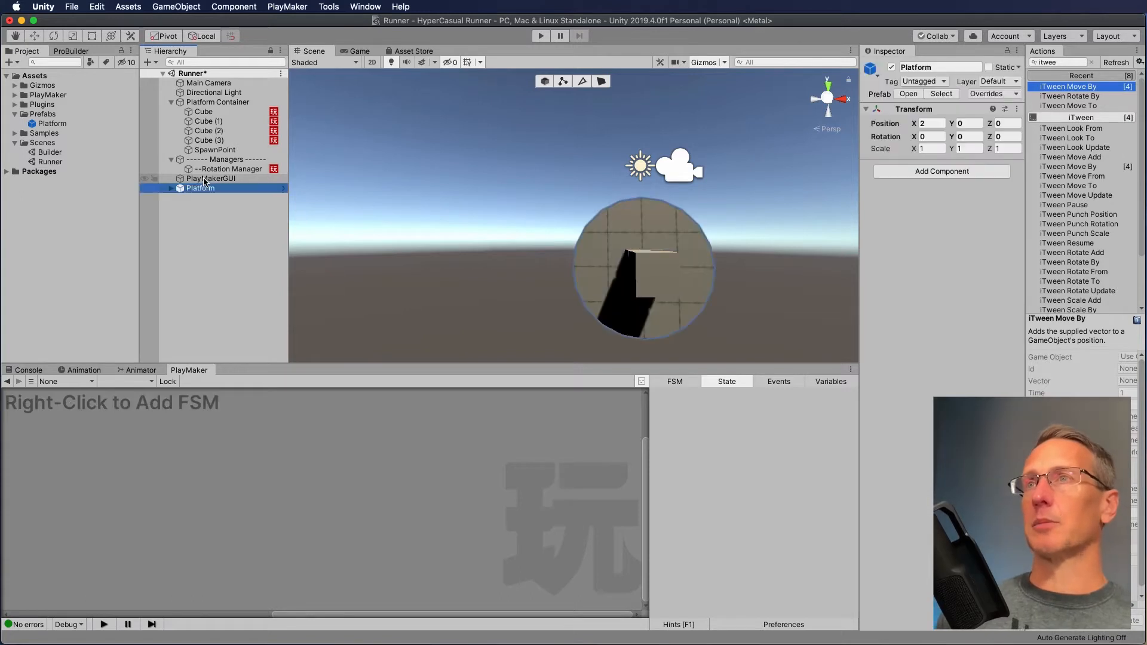
# - Open the Platform prefab from the Prefabs folder for editing
pyautogui.click(637, 225)
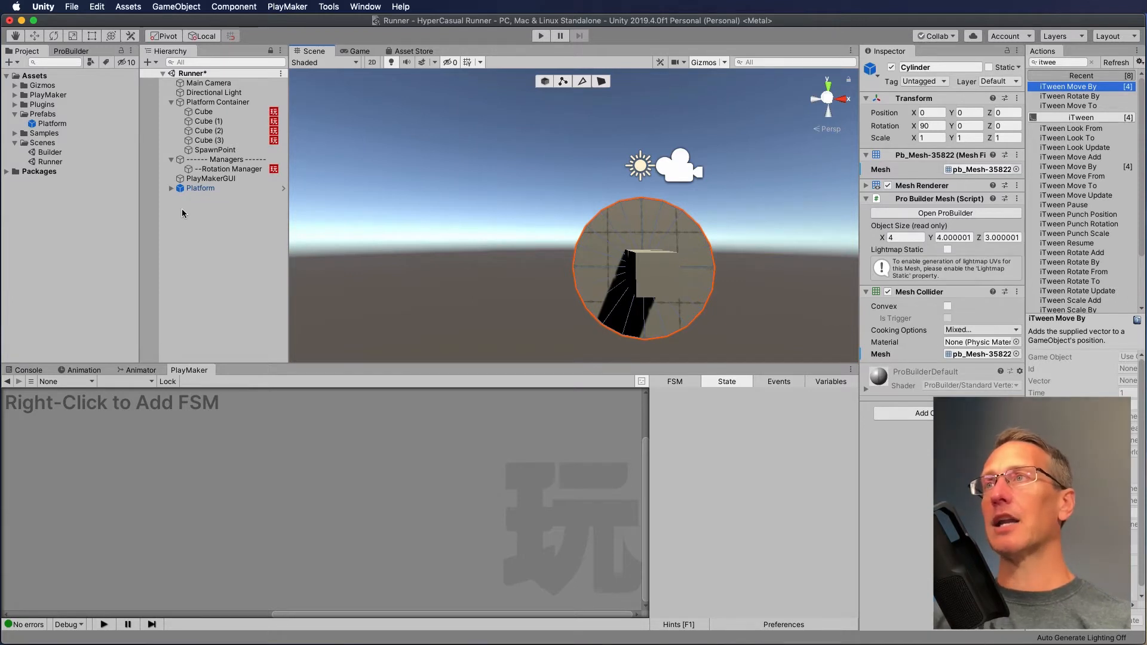
pyautogui.click(178, 188)
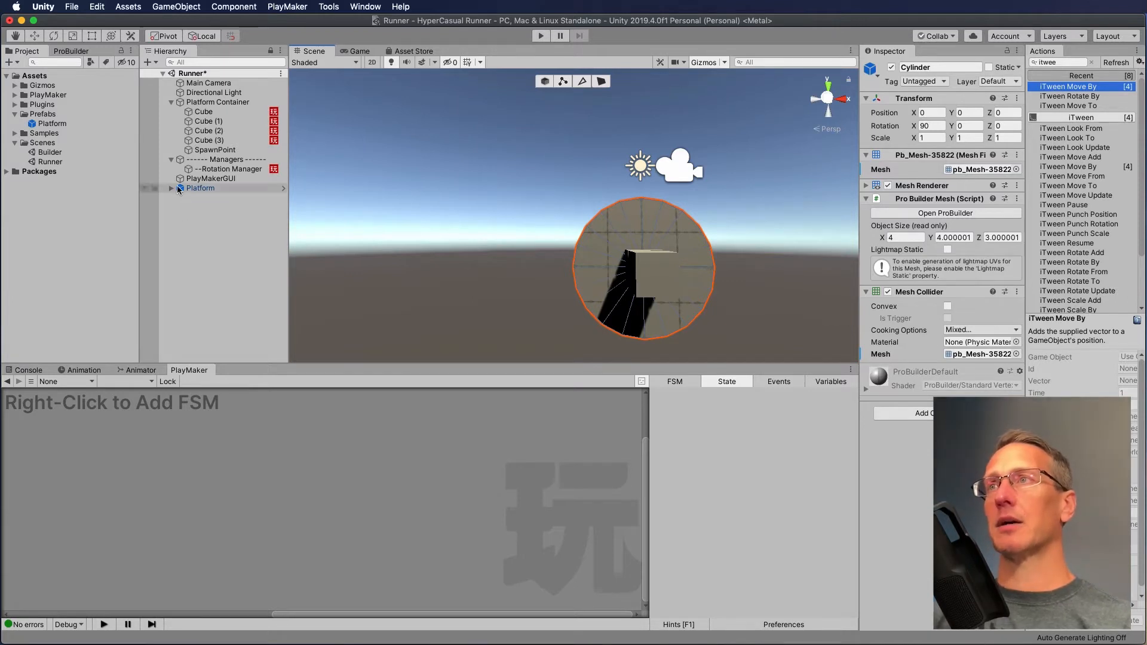
pyautogui.doubleClick(32, 125)
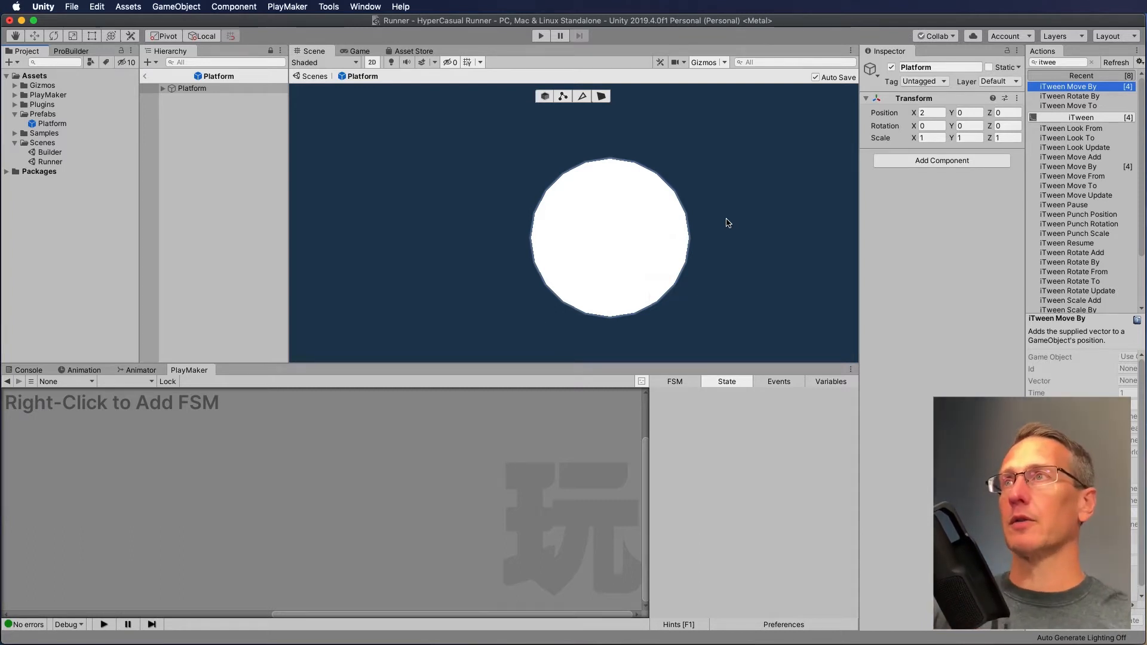
# - Filter the PlayMaker action list with "transl" to locate the Translate action for the Platform prefab
pyautogui.click(193, 88)
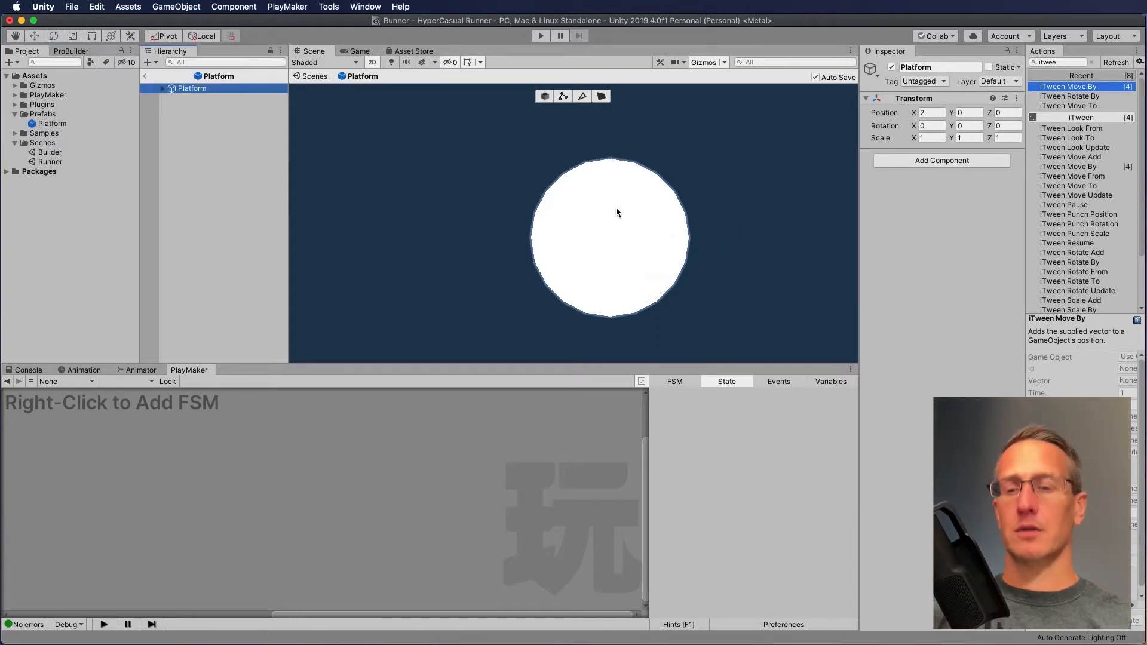
pyautogui.moveTo(617, 213); pyautogui.dragTo(584, 191, button='middle')
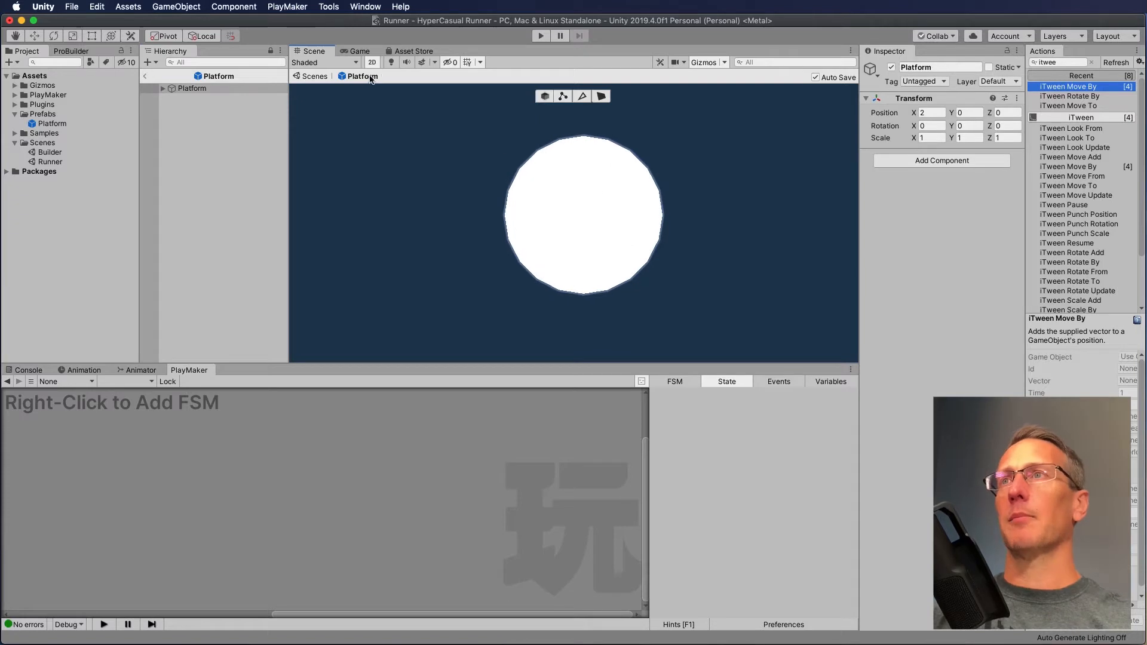
pyautogui.moveTo(558, 203)
pyautogui.keyDown('alt'); pyautogui.mouseDown()
pyautogui.moveTo(524, 218)
pyautogui.moveTo(686, 259)
pyautogui.moveTo(656, 258)
pyautogui.moveTo(550, 185)
pyautogui.mouseUp(); pyautogui.keyUp('alt')
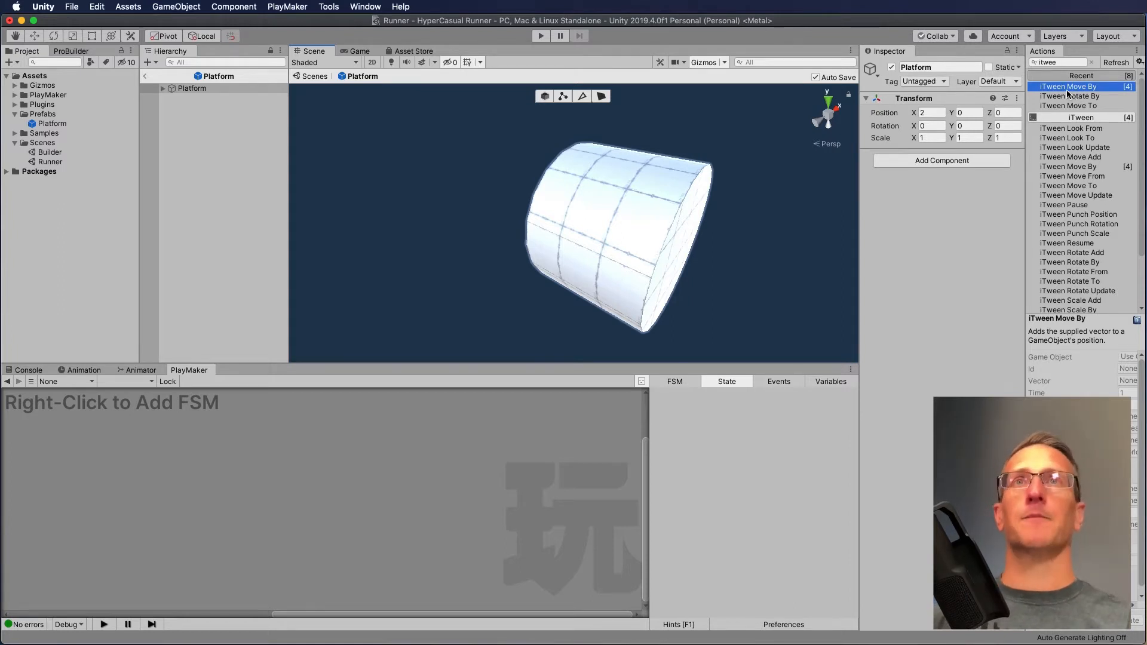
pyautogui.click(1063, 62)
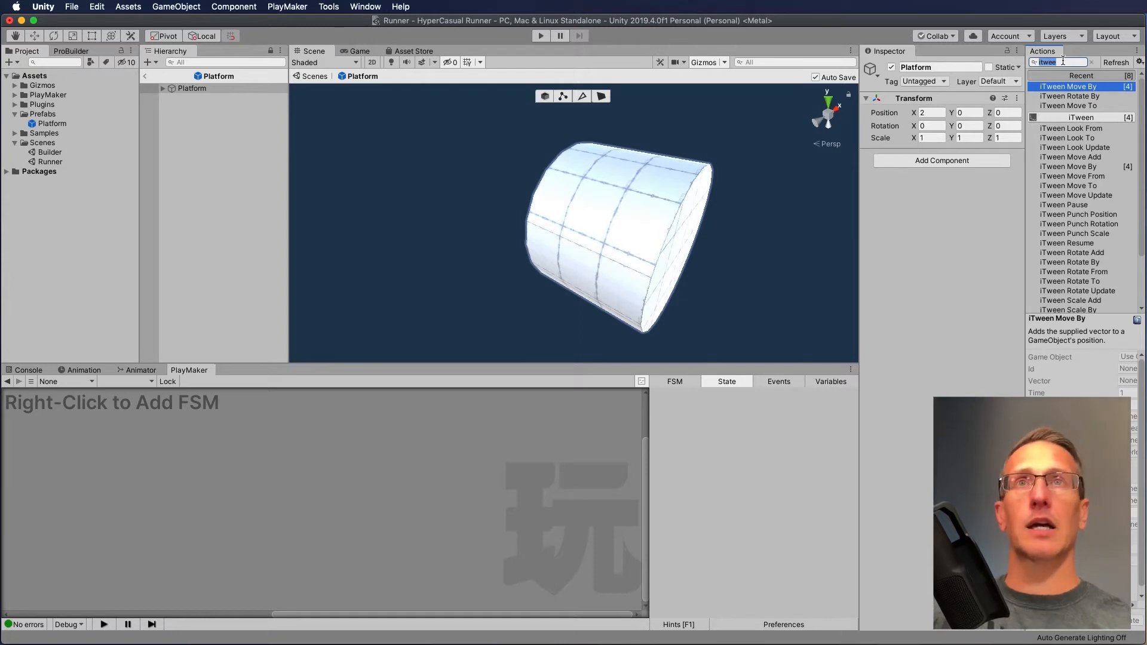
pyautogui.write('trans')
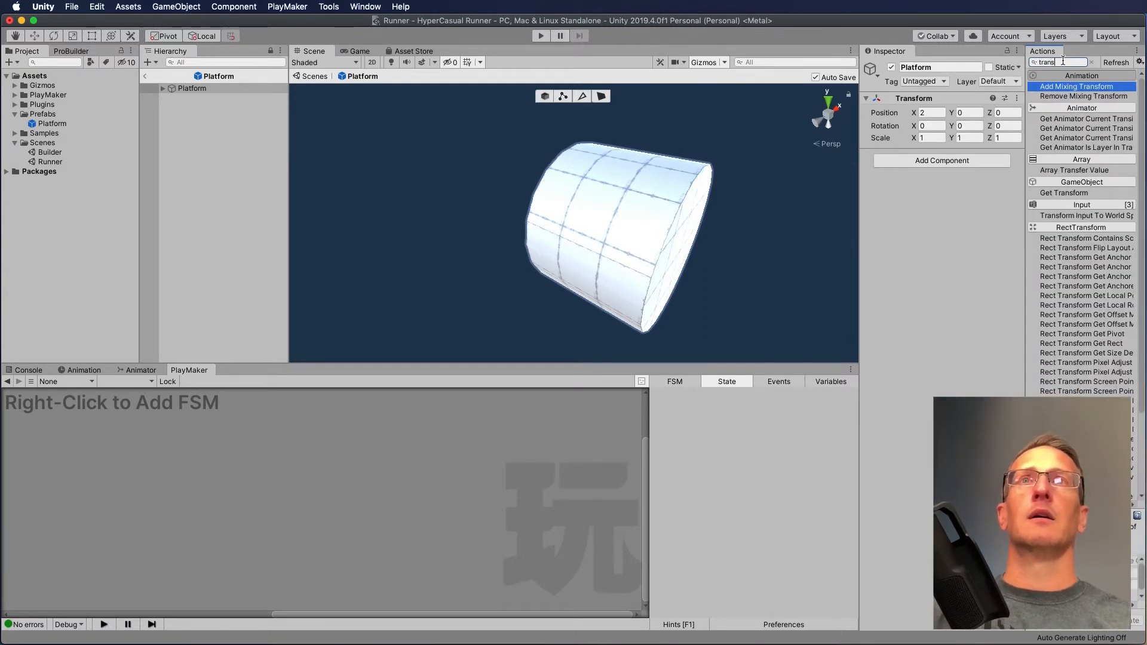
pyautogui.write('l')
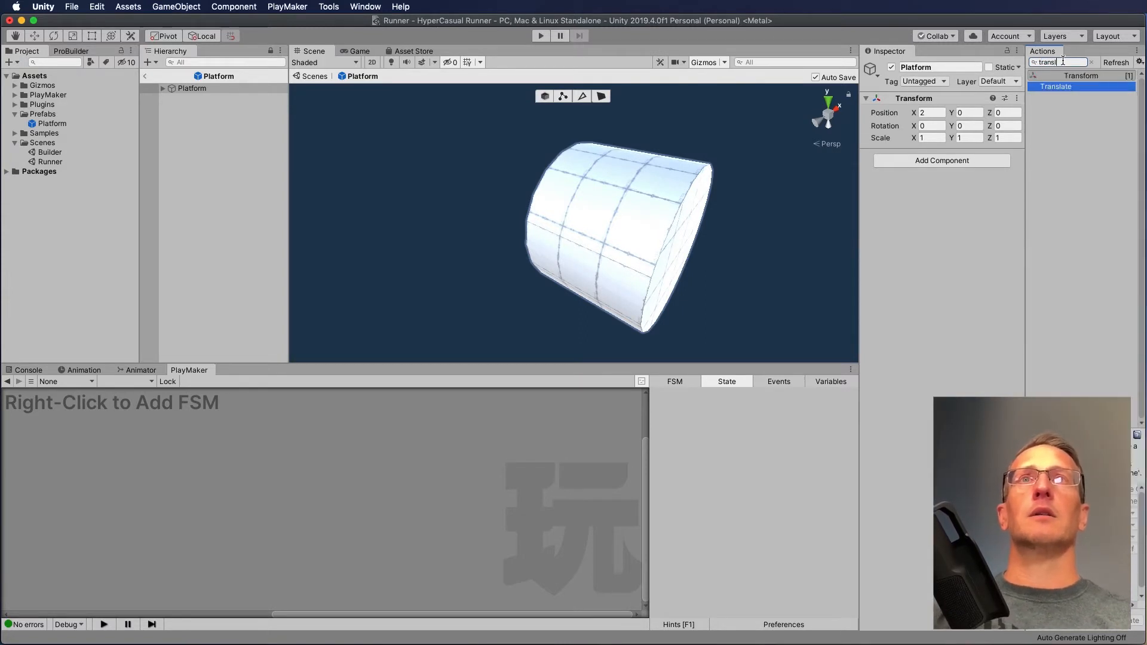
# - Add an FSM to the Platform object and rename its first state MovePlatform
pyautogui.click(210, 534)
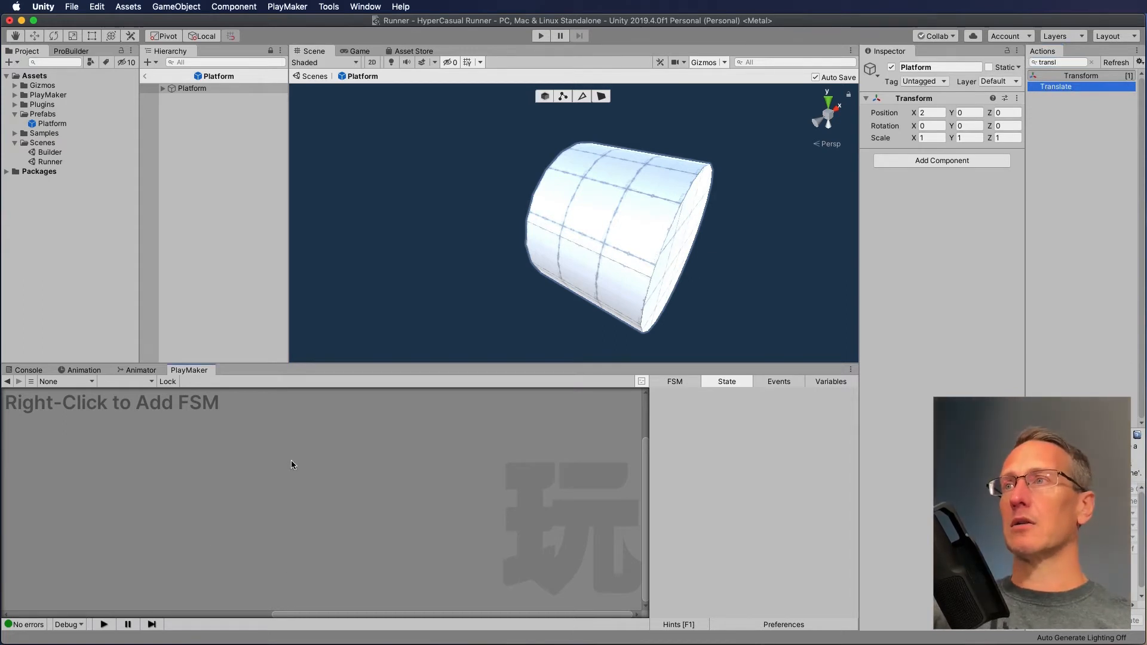
pyautogui.rightClick(293, 464)
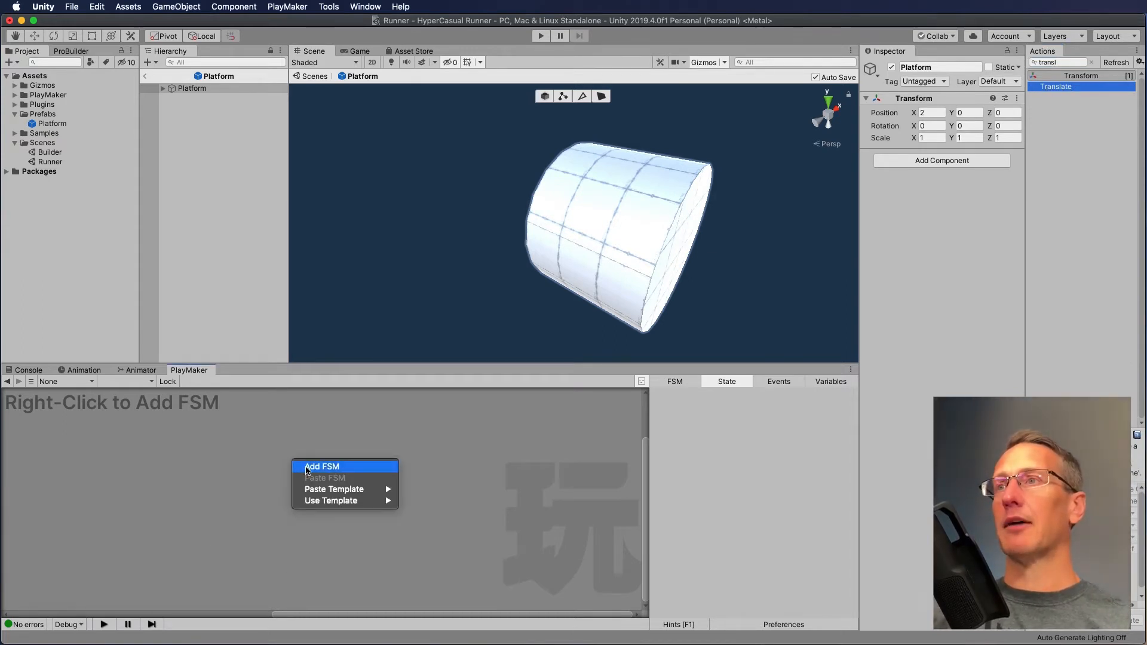
pyautogui.click(307, 469)
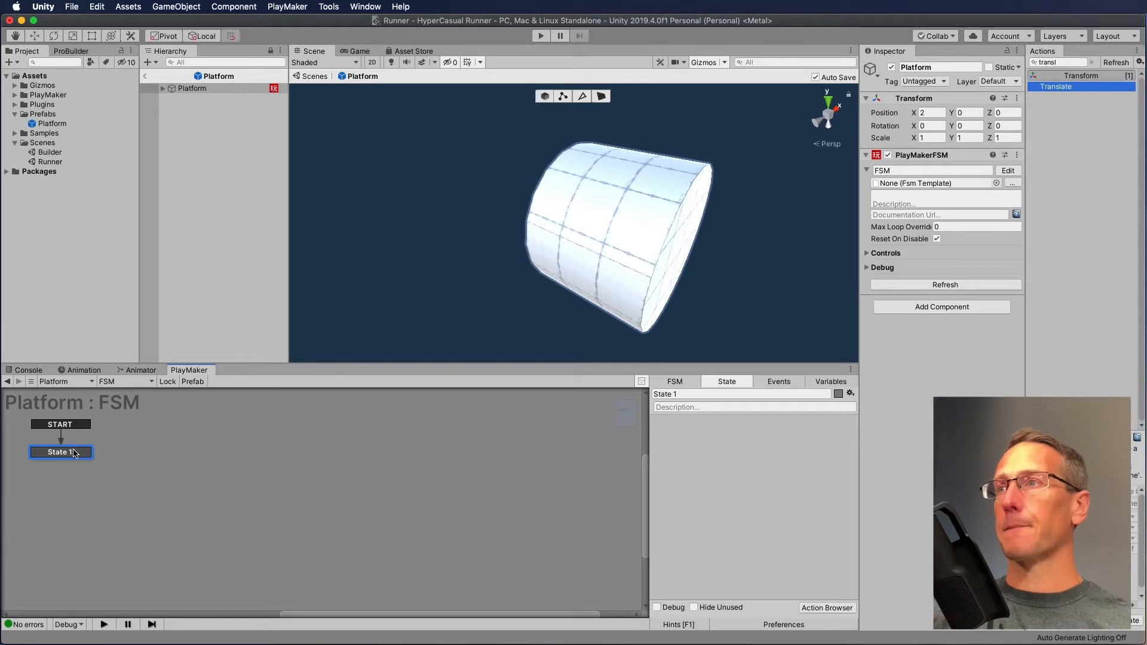
pyautogui.click(704, 394)
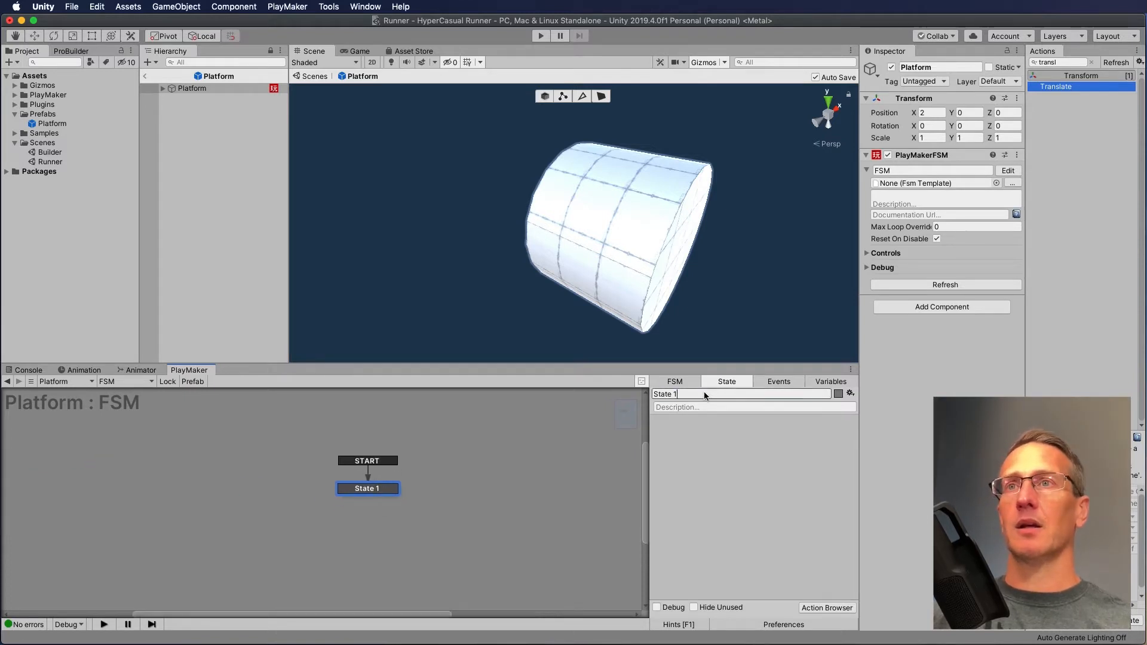
pyautogui.press('super+a')
pyautogui.write('M')
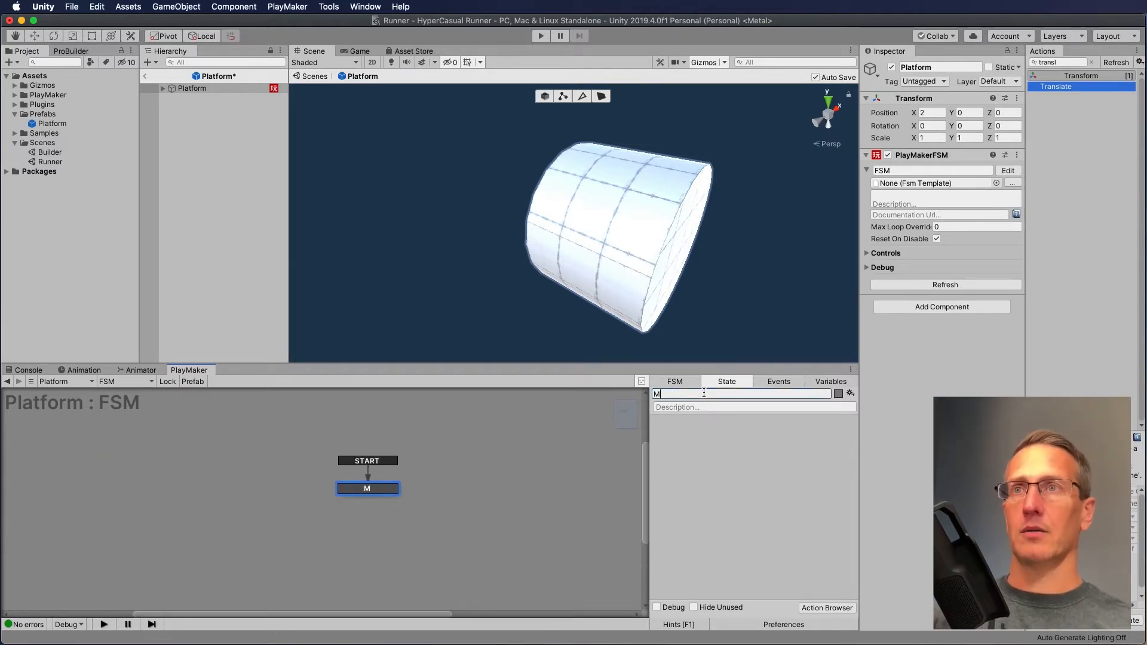
pyautogui.write('ovePlatform')
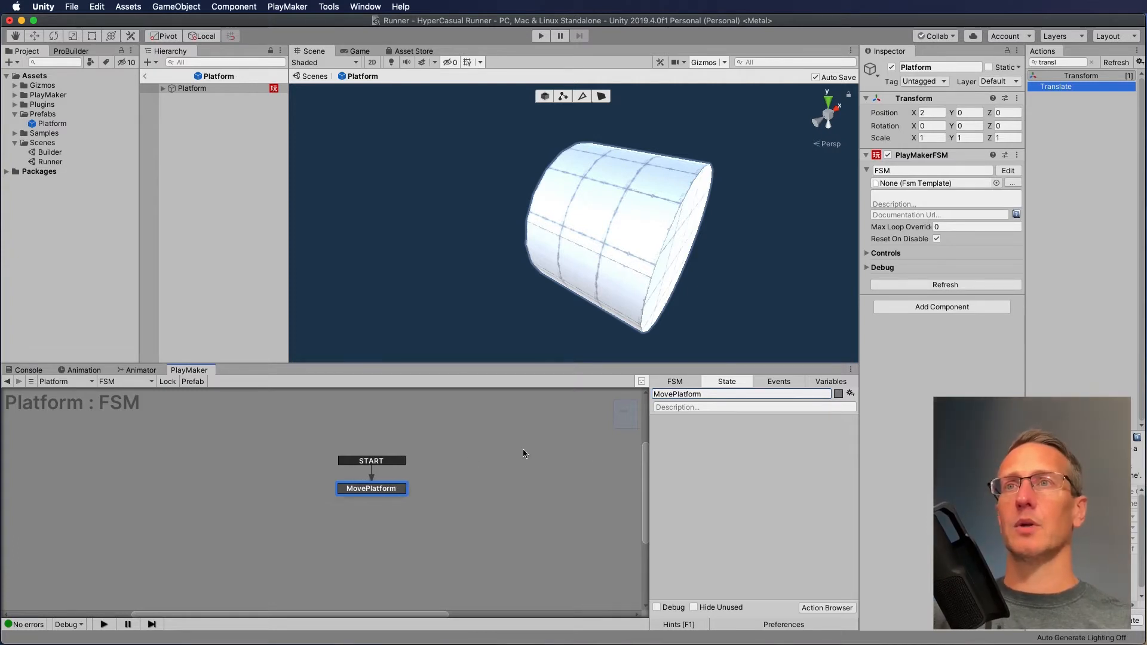
# - Add the Translate action to the MovePlatform state, keeping its Z input in variable mode
pyautogui.moveTo(1063, 88); pyautogui.dragTo(763, 454)
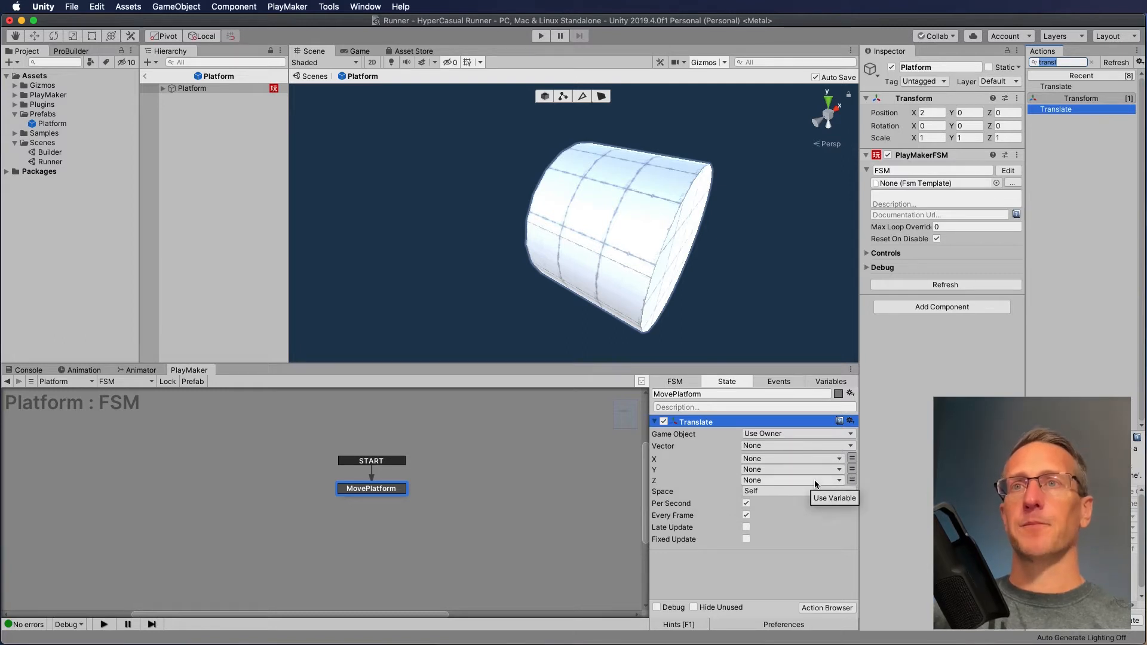
pyautogui.click(852, 480)
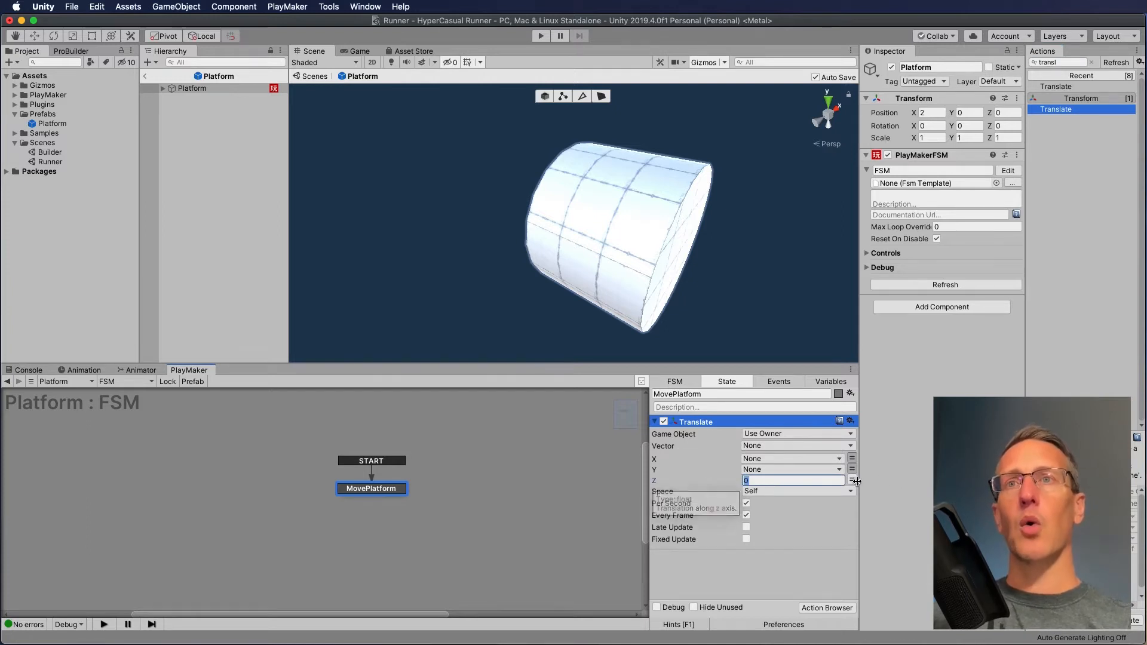
pyautogui.click(853, 481)
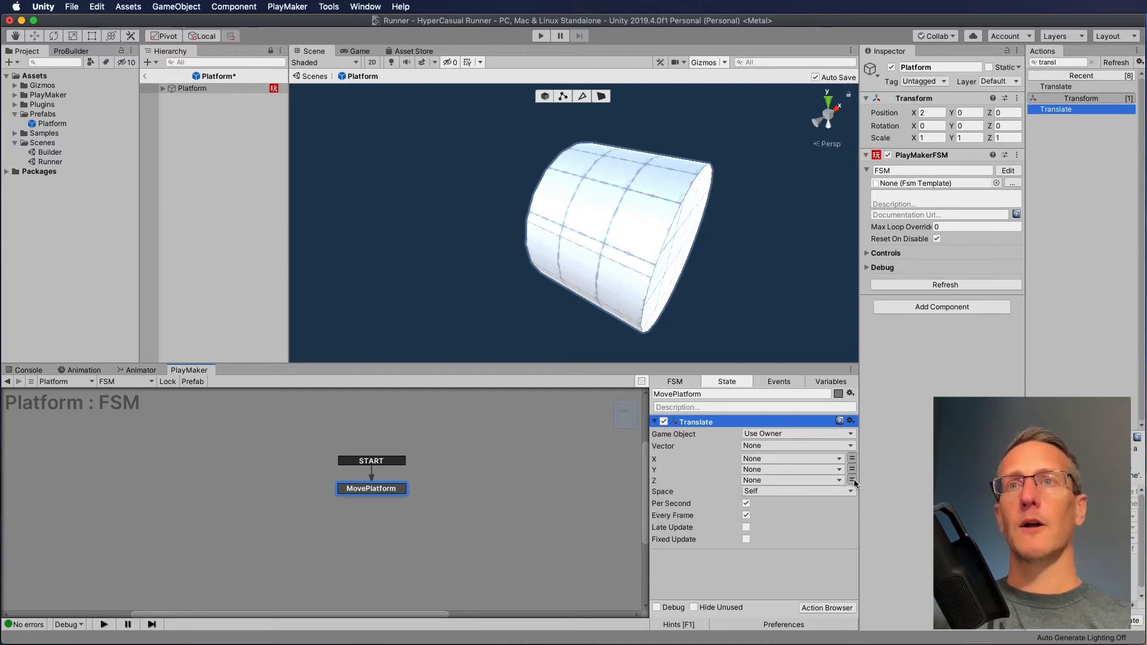
# - Create a new global variable PlatformSpeed and assign it to the Translate action's Z input
pyautogui.click(755, 480)
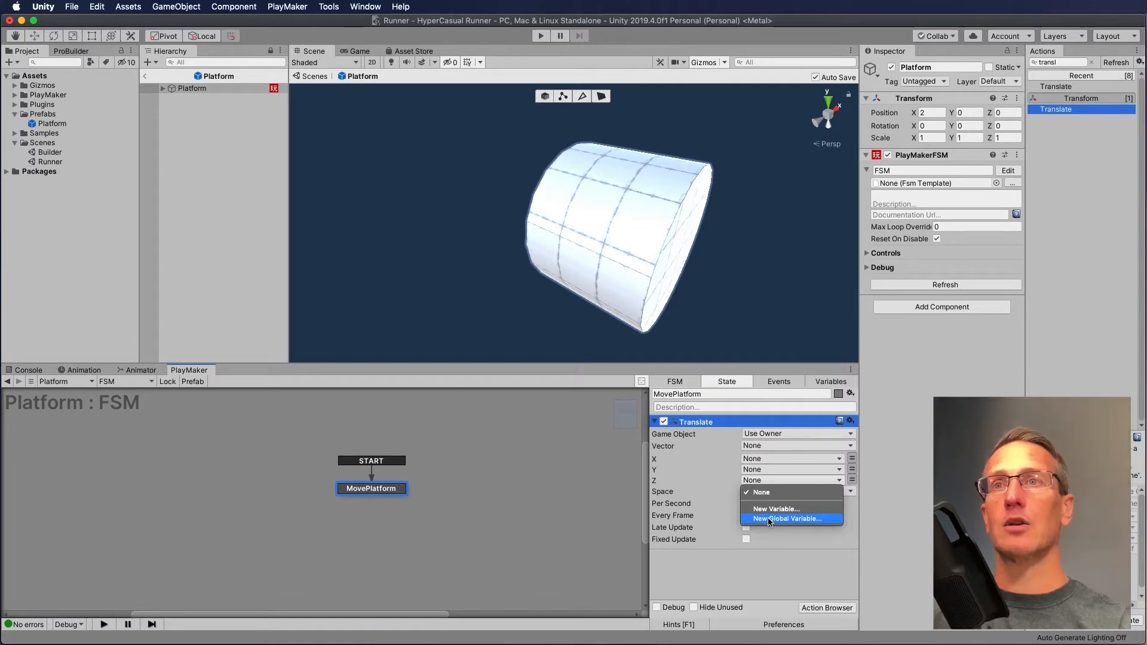
pyautogui.click(771, 520)
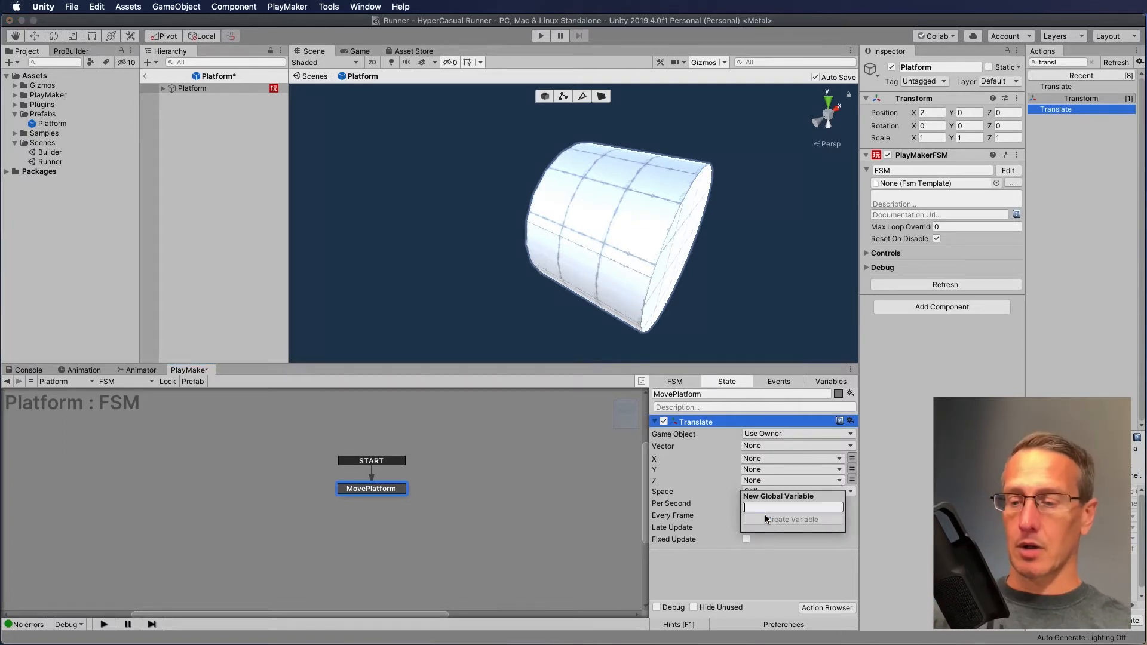
pyautogui.write('Pl')
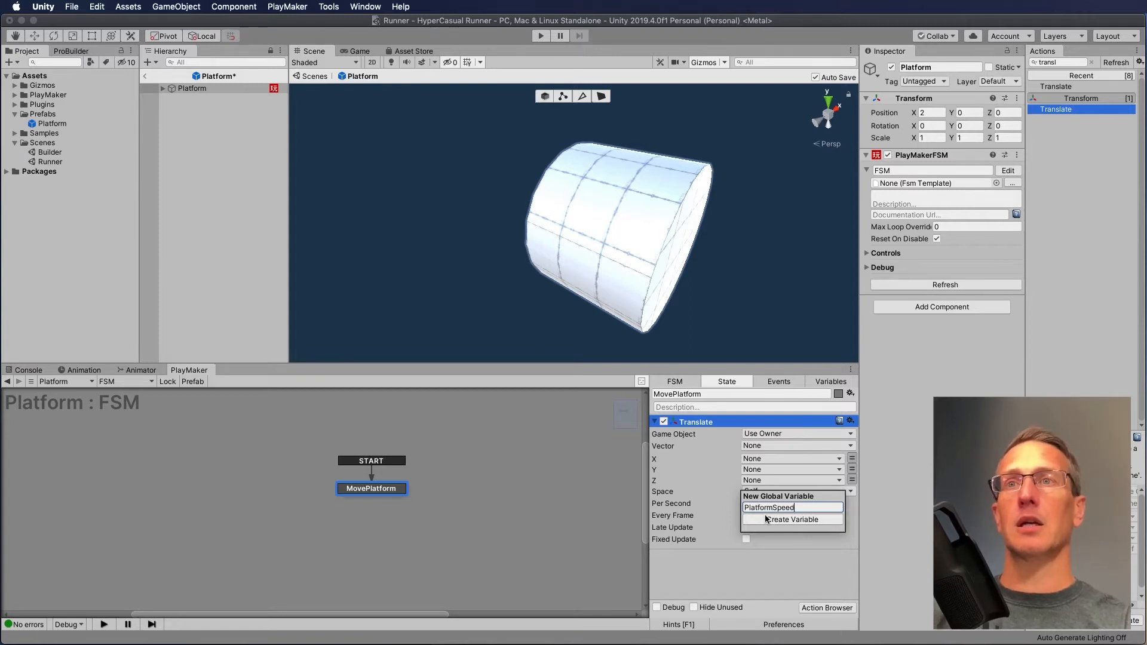
pyautogui.write('atformSpeed')
pyautogui.click(765, 520)
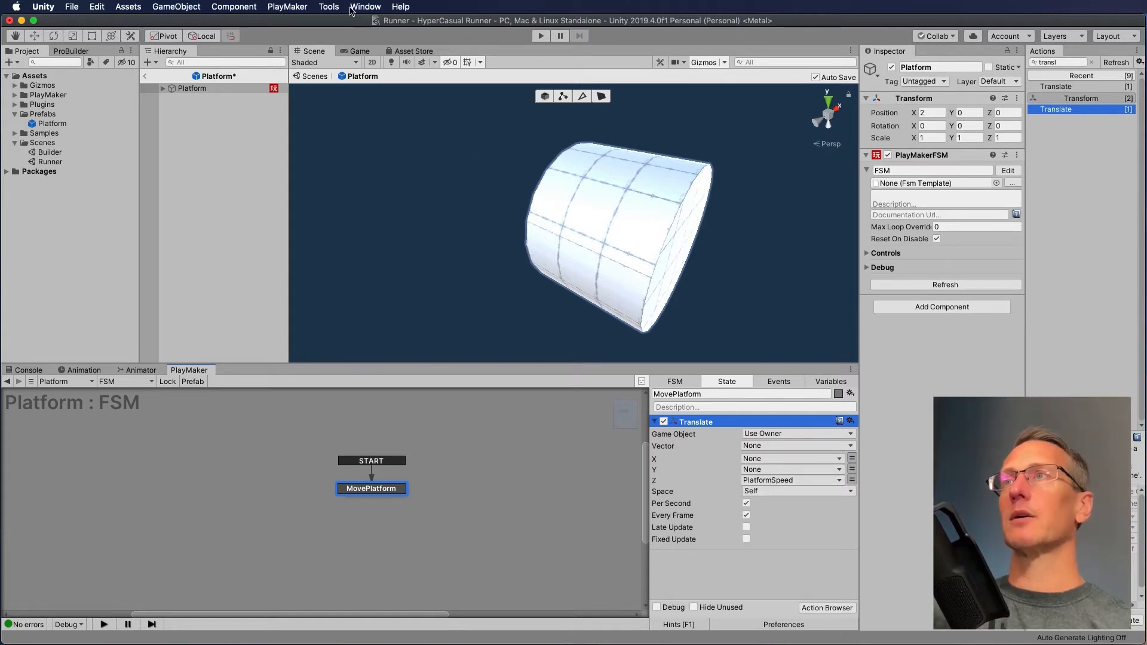
# - Open PlayMaker's global variables window and set the PlatformSpeed value to 1
pyautogui.click(285, 5)
pyautogui.moveTo(310, 33)
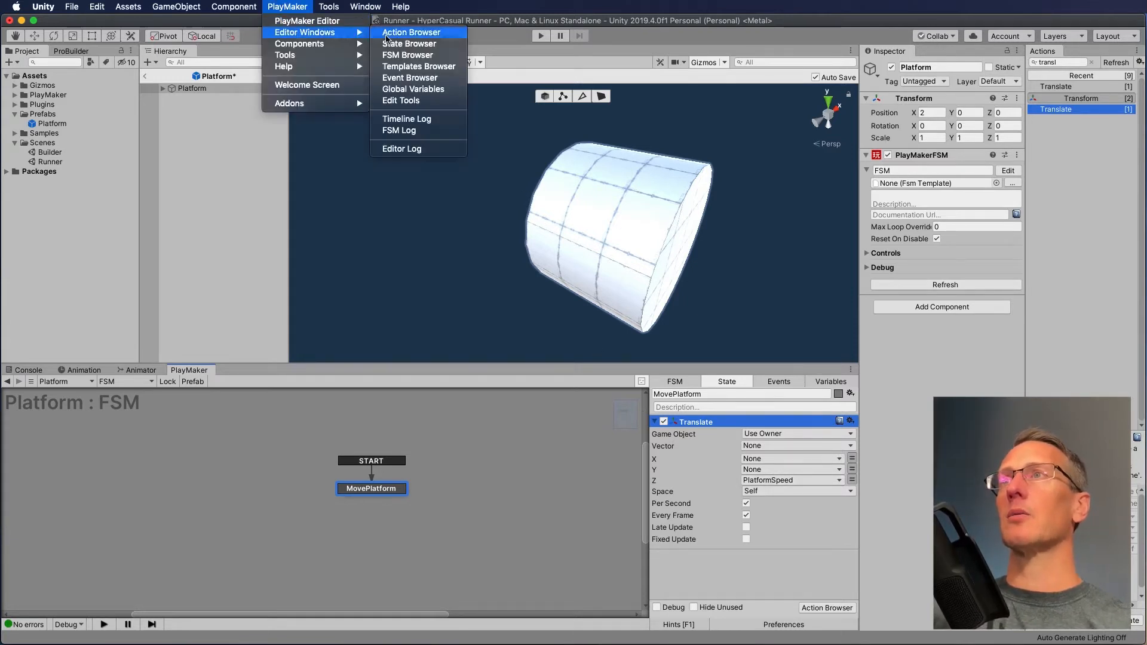
pyautogui.click(410, 90)
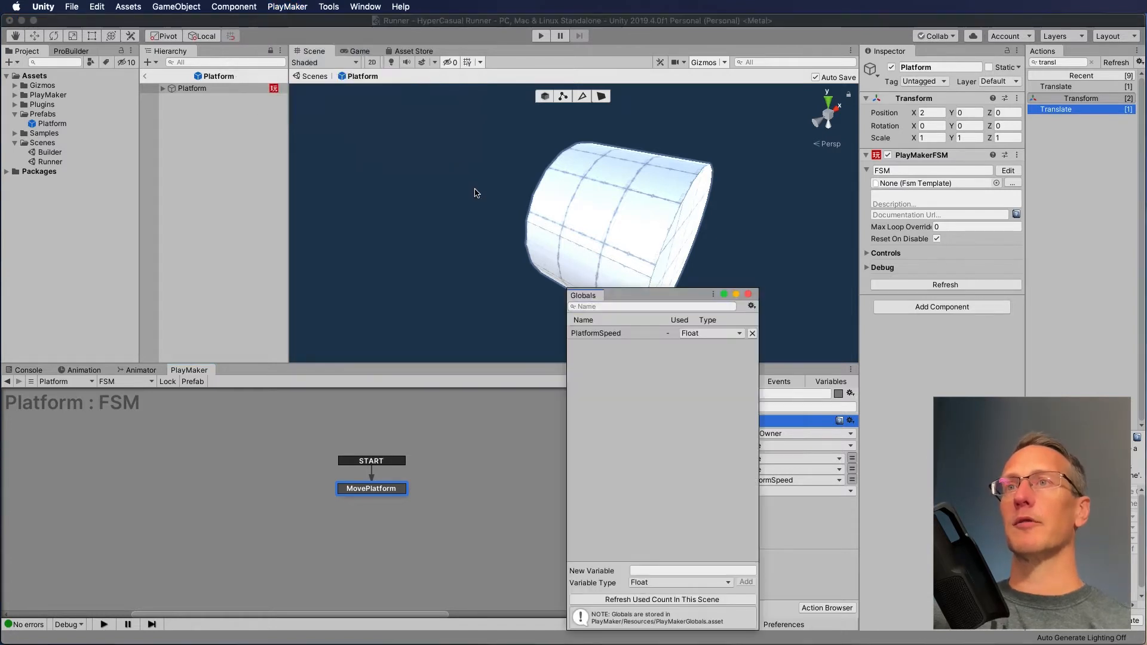
pyautogui.moveTo(620, 294); pyautogui.dragTo(496, 300)
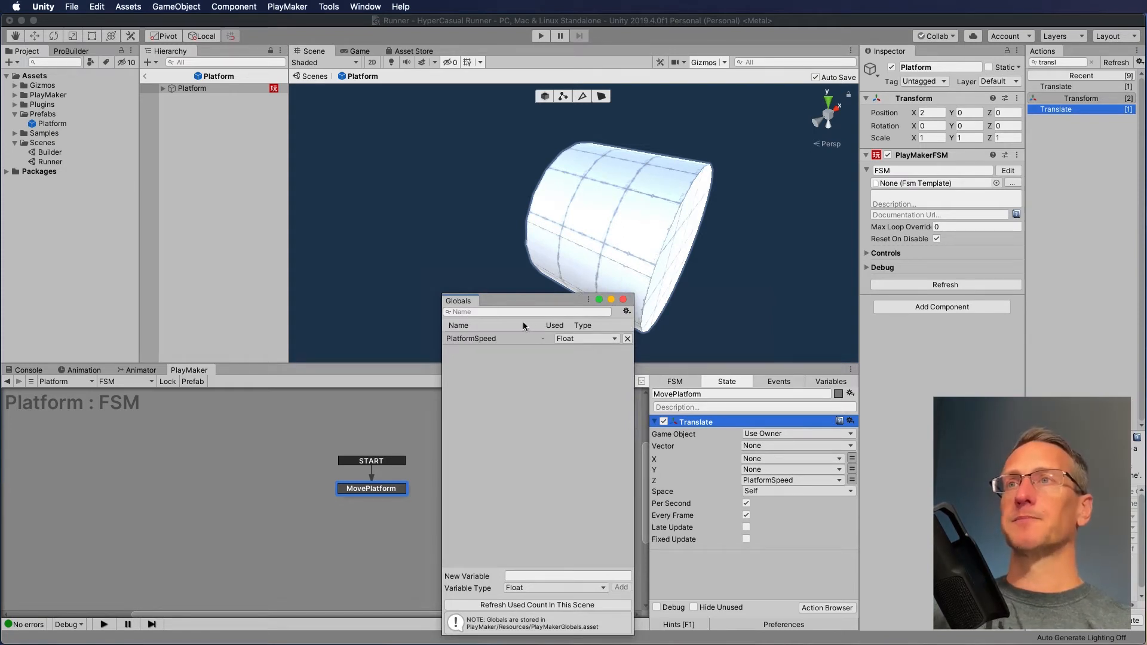
pyautogui.click(500, 339)
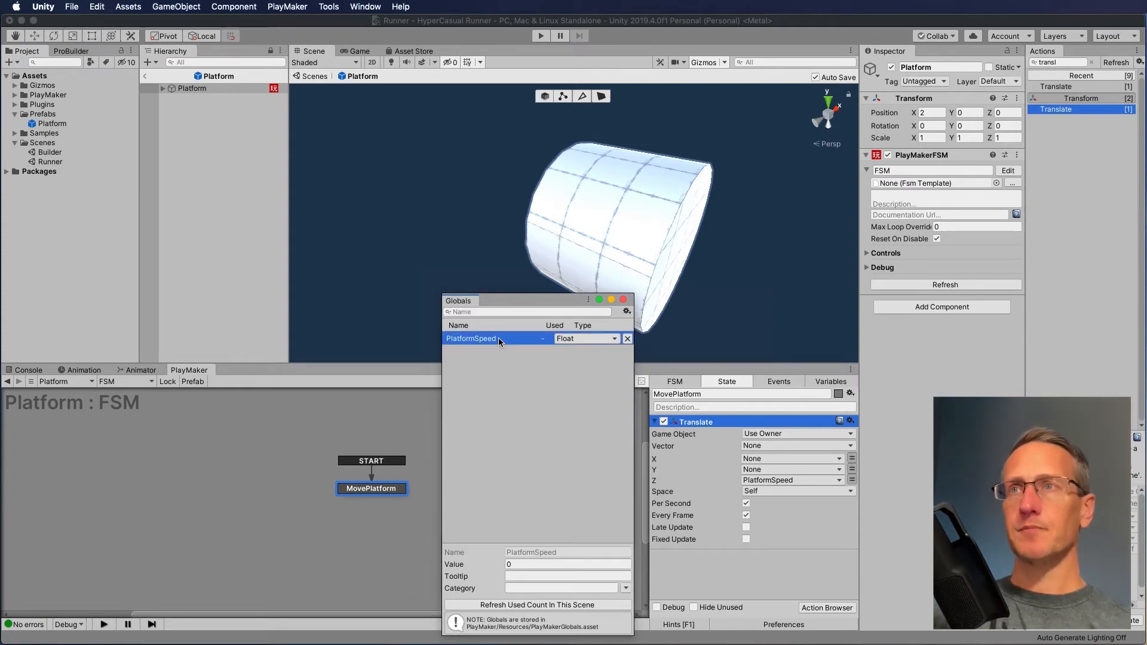
pyautogui.click(513, 565)
pyautogui.click(520, 565)
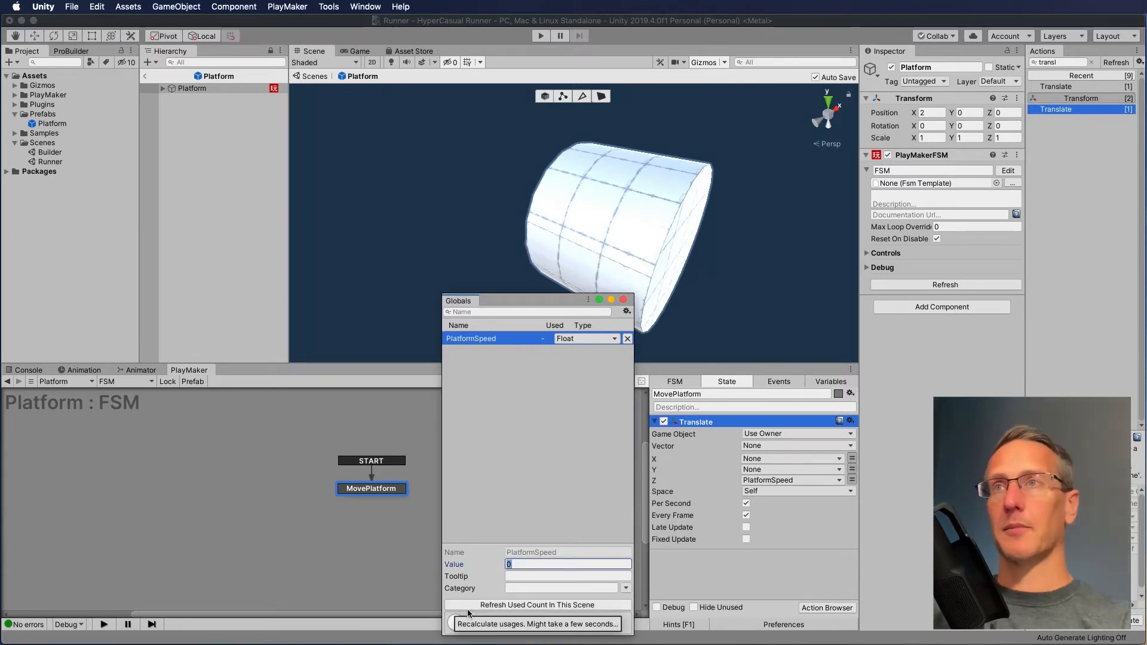
pyautogui.moveTo(493, 305); pyautogui.dragTo(487, 289)
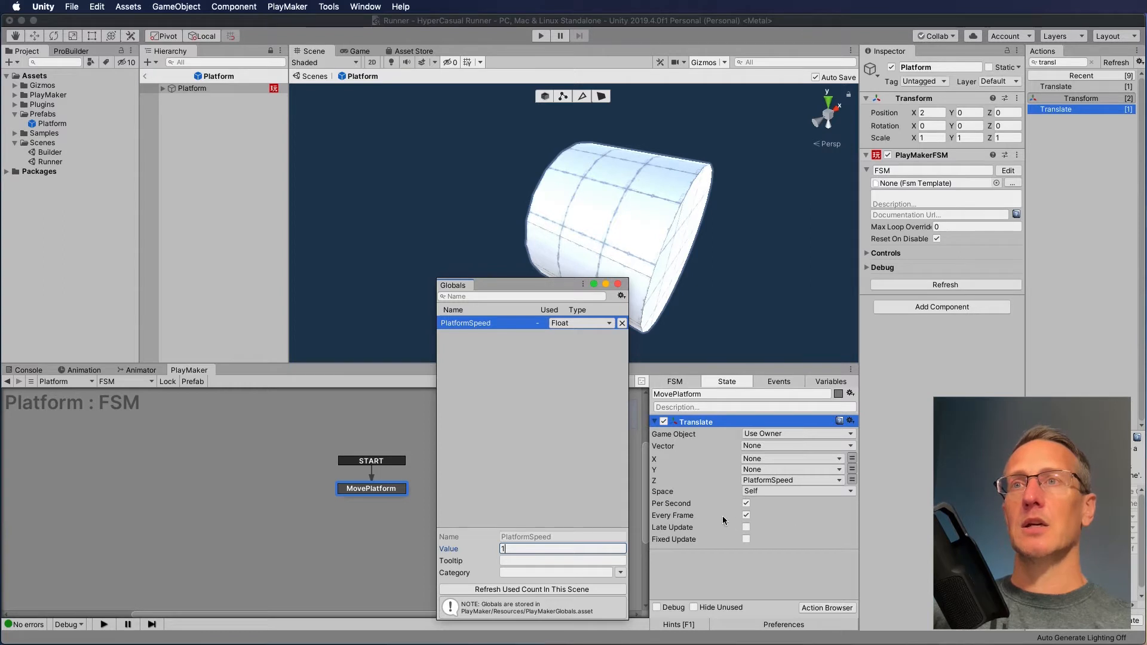
pyautogui.moveTo(529, 285); pyautogui.dragTo(518, 284)
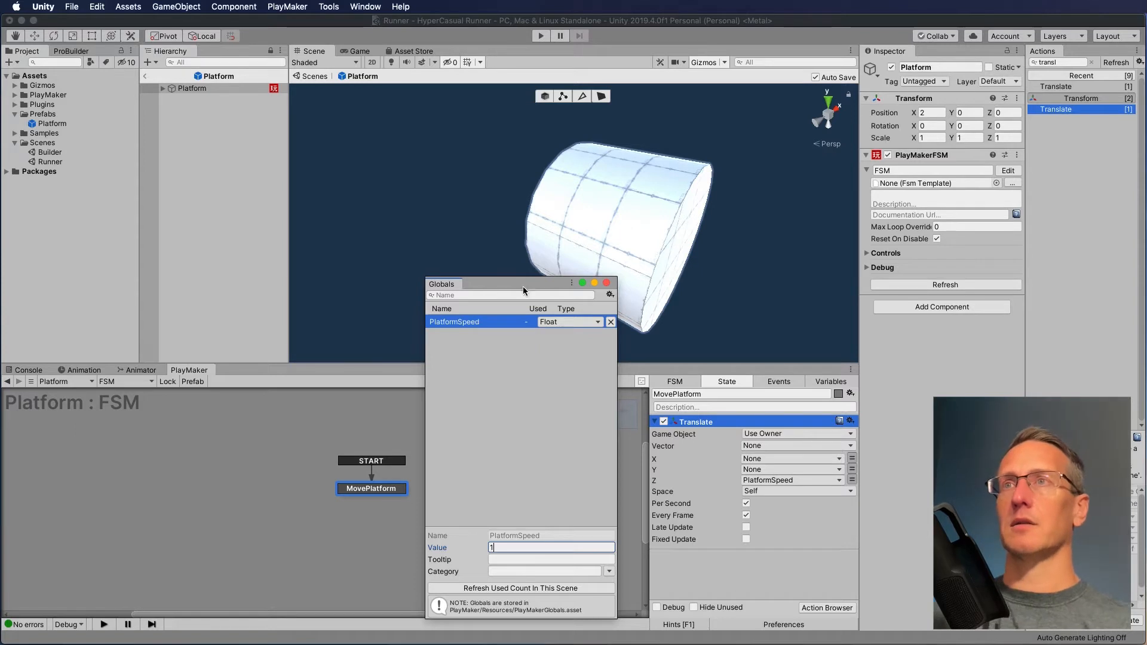
pyautogui.moveTo(522, 284); pyautogui.dragTo(514, 368)
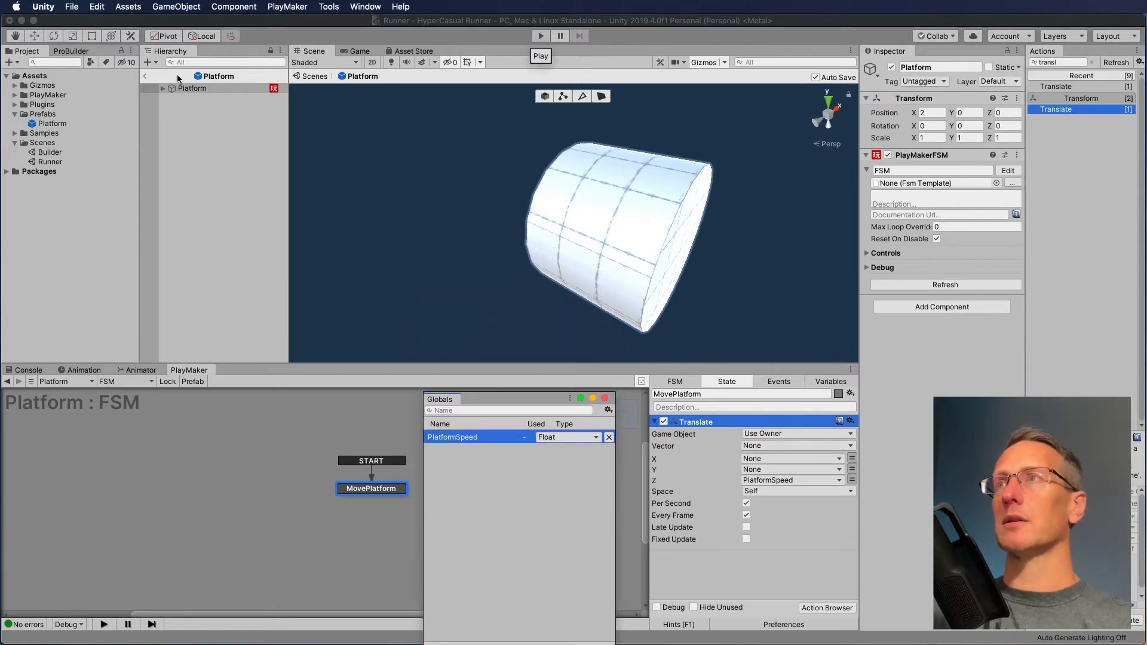
# - Return from the prefab to the Runner scene and run a short play test of the platform's movement
pyautogui.click(310, 76)
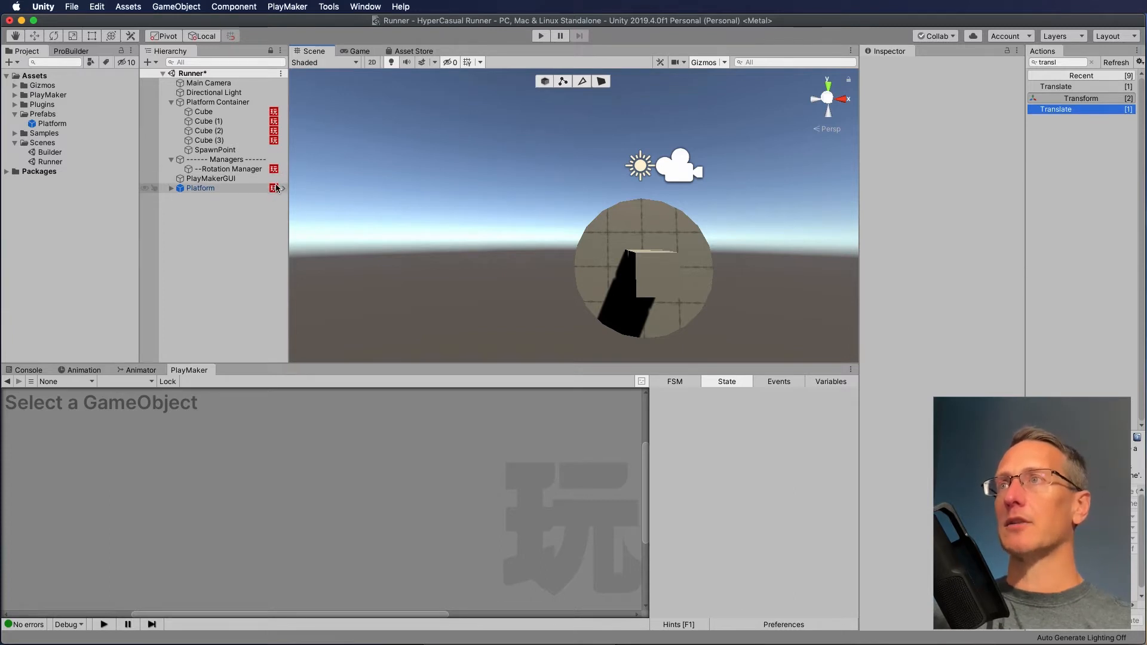
pyautogui.click(539, 36)
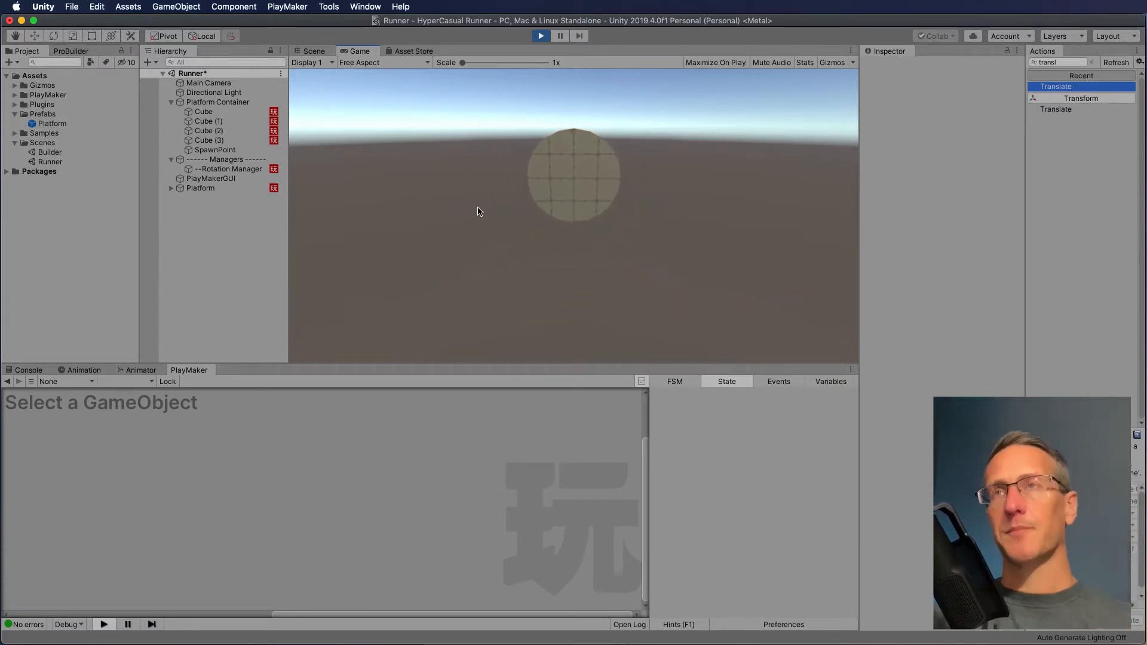
pyautogui.click(540, 35)
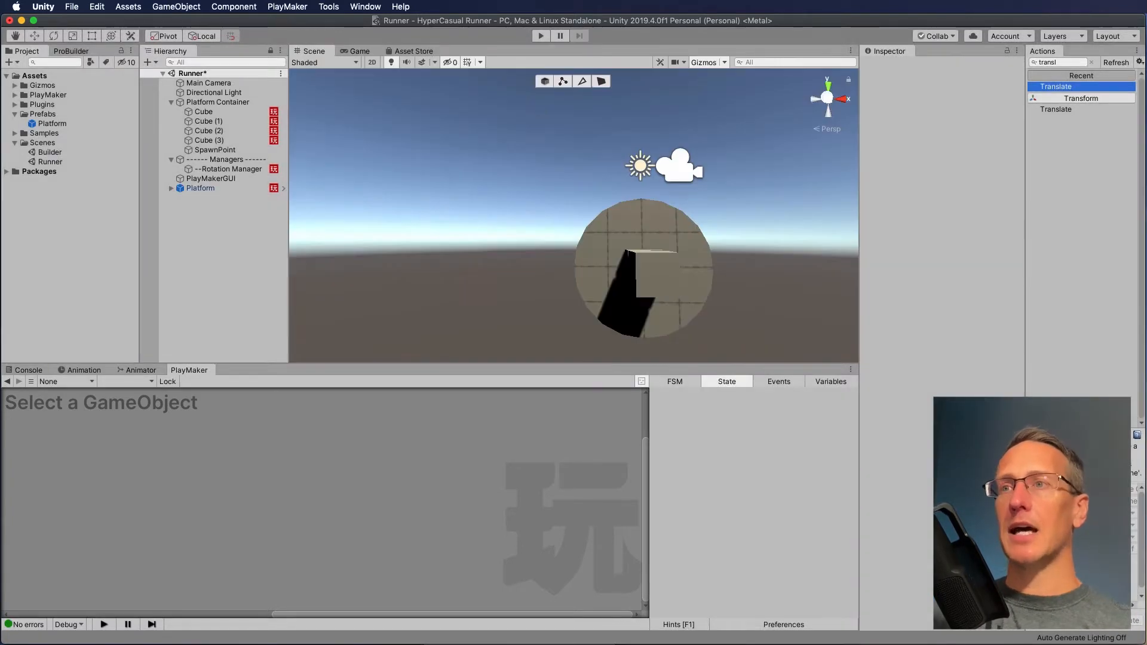
# - Set the PlatformSpeed global variable to -1 to reverse the platform's direction
pyautogui.moveTo(482, 403); pyautogui.dragTo(420, 344)
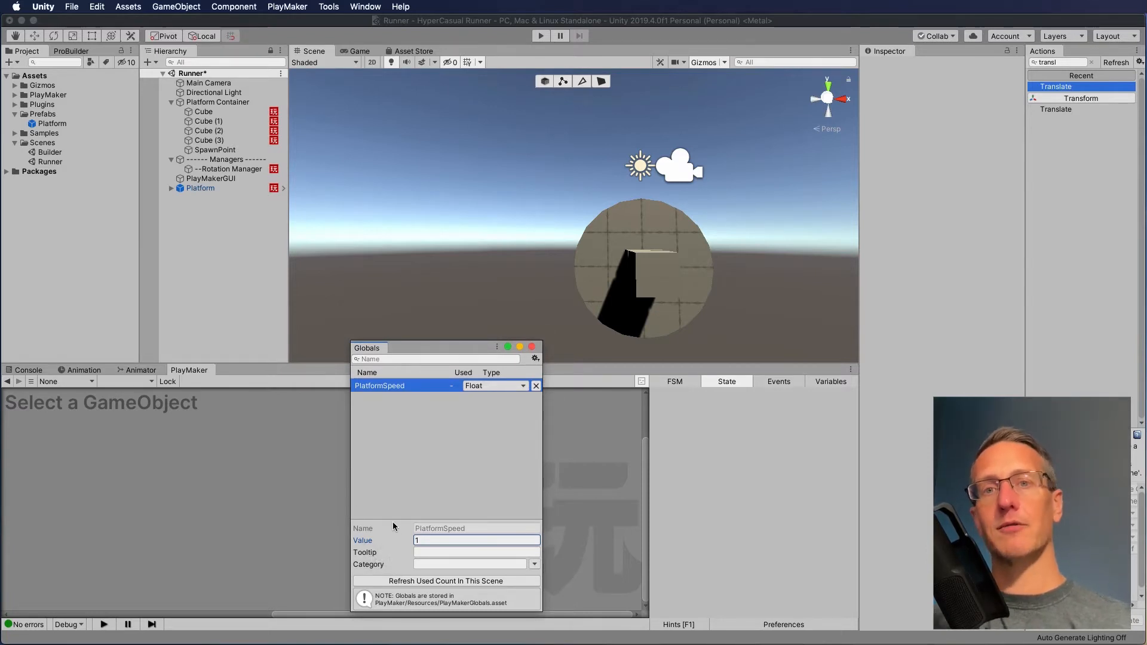
pyautogui.click(429, 540)
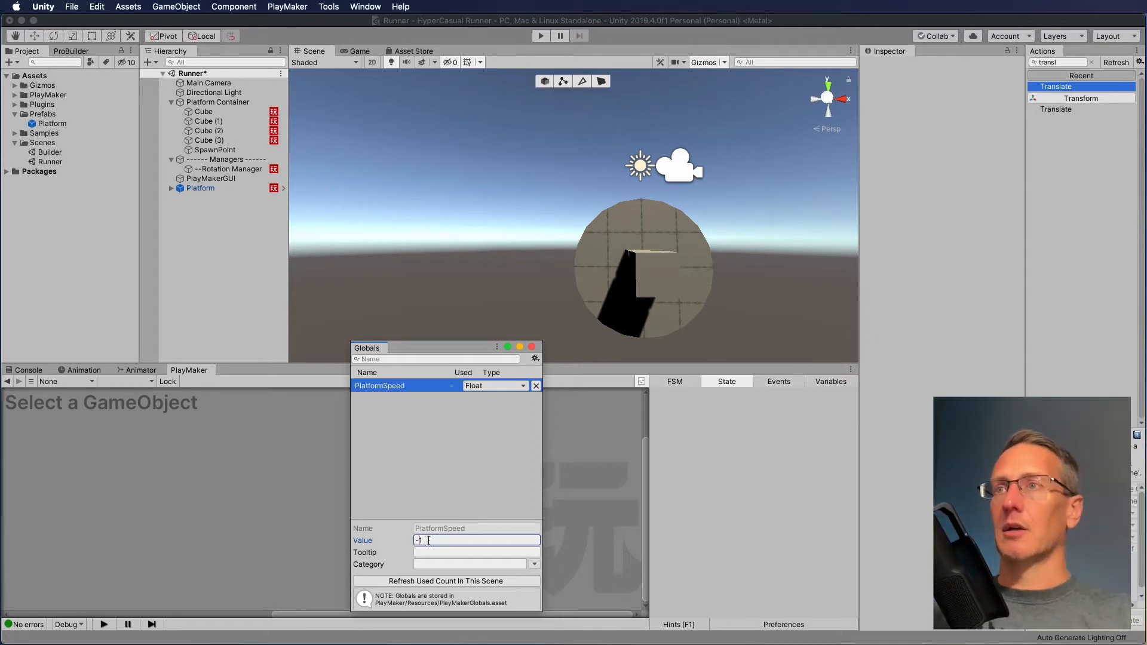
pyautogui.click(428, 263)
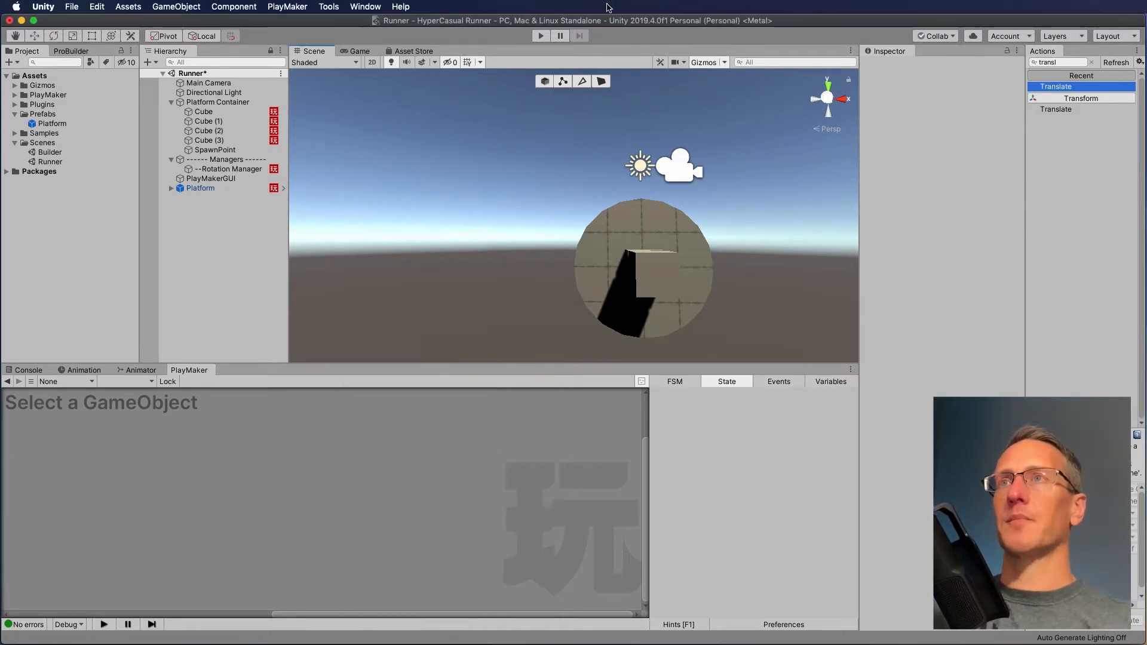
# - Deactivate all four cubes, Cube through Cube (3), in the Platform Container
pyautogui.click(203, 111)
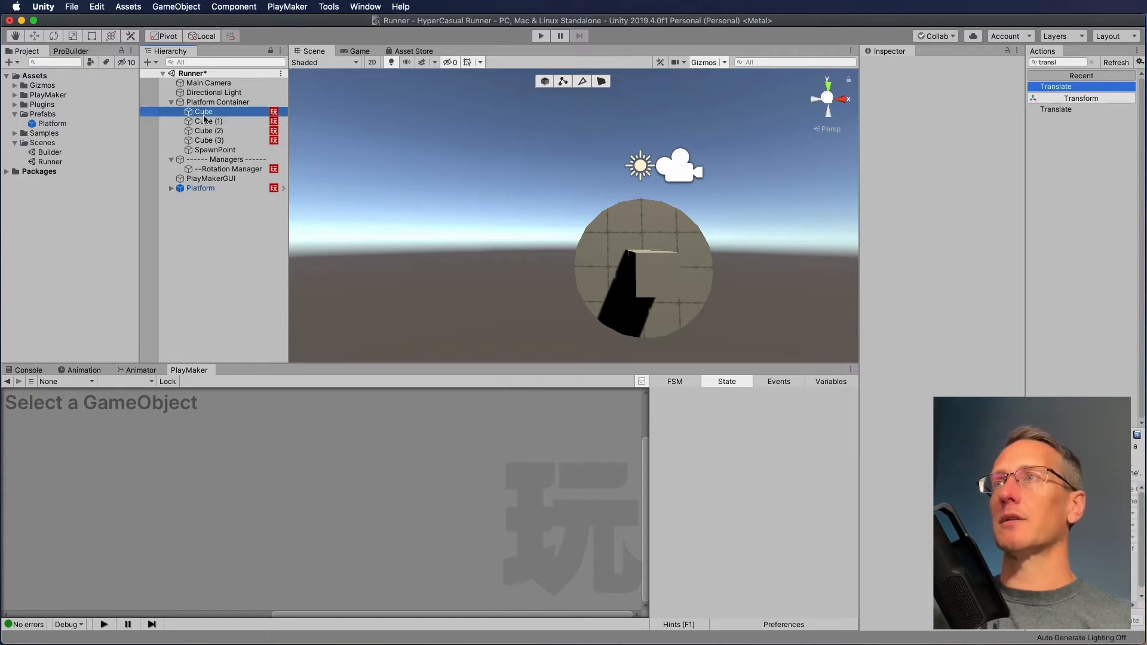
pyautogui.keyDown('shift'); pyautogui.click(206, 141); pyautogui.keyUp('shift')
pyautogui.click(891, 68)
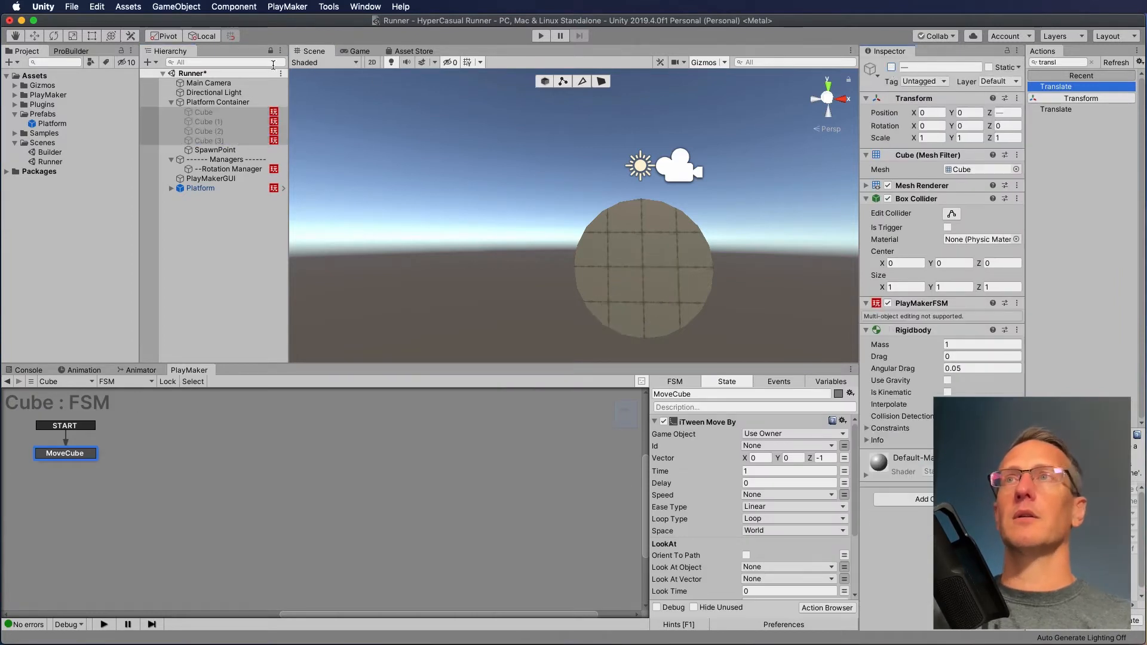
# - Run a short play test of the Runner scene with the cubes deactivated
pyautogui.press('super+p')
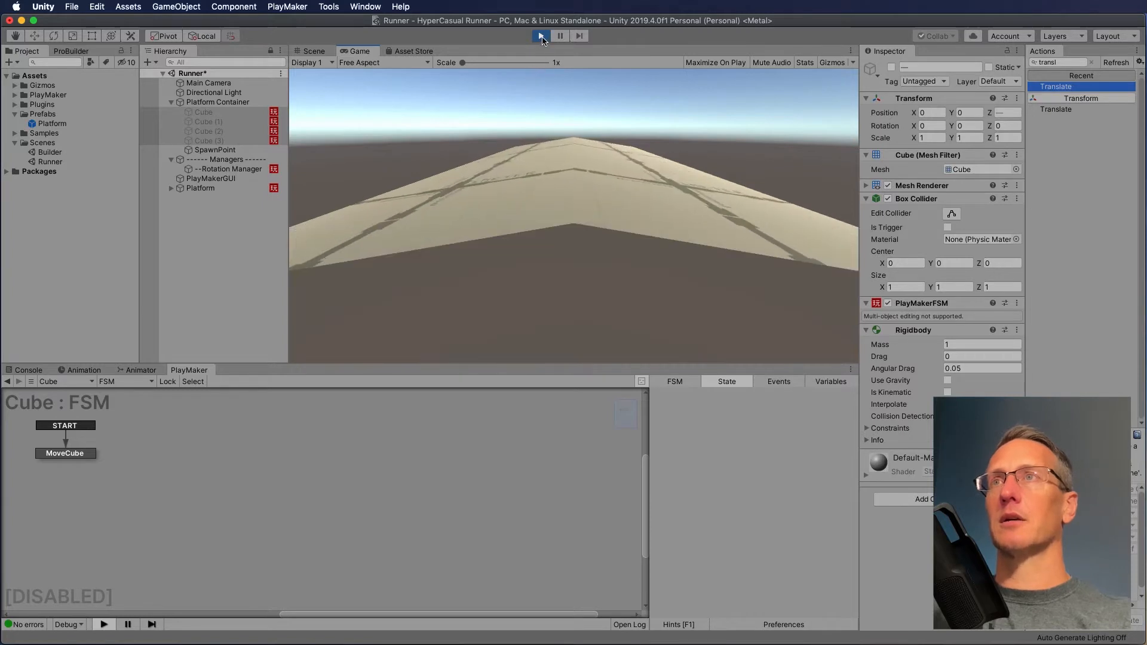
pyautogui.click(540, 36)
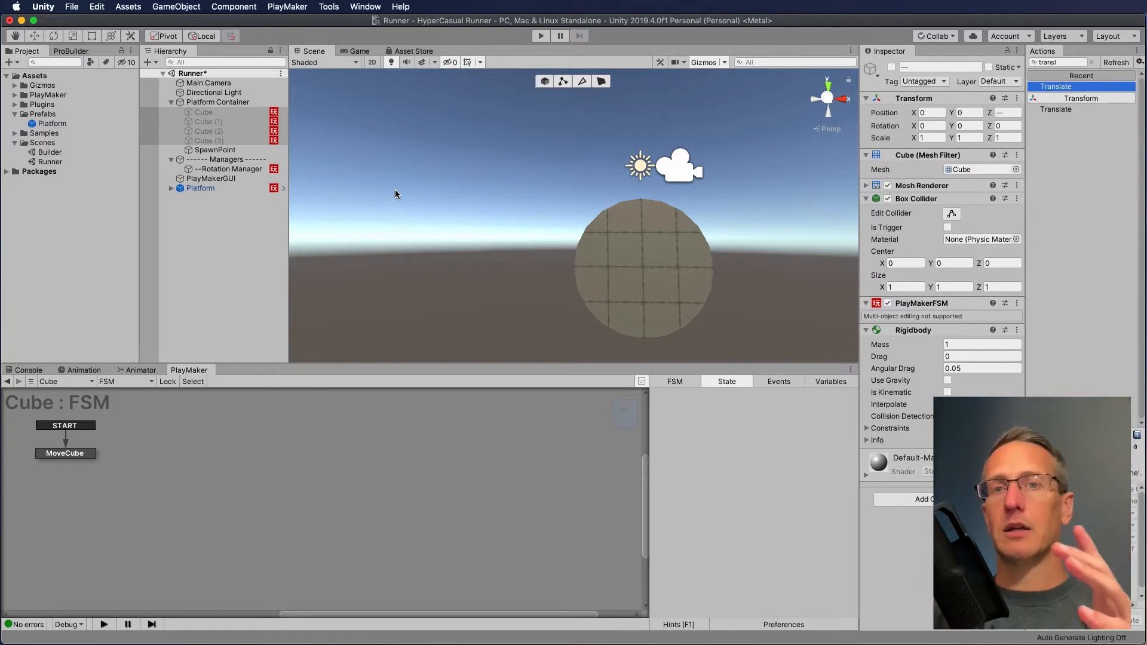
# - Make the Platform in the Runner scene a child of the Platform Container
pyautogui.click(218, 103)
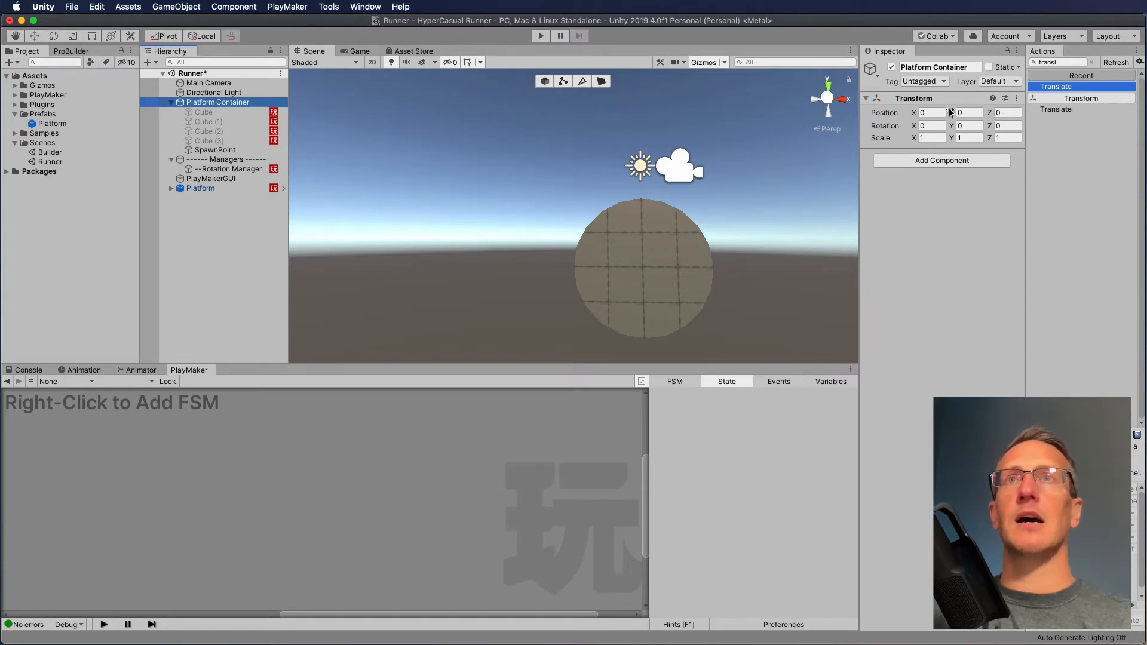
pyautogui.moveTo(951, 113)
pyautogui.mouseDown()
pyautogui.moveTo(827, 109)
pyautogui.moveTo(943, 109)
pyautogui.mouseUp()
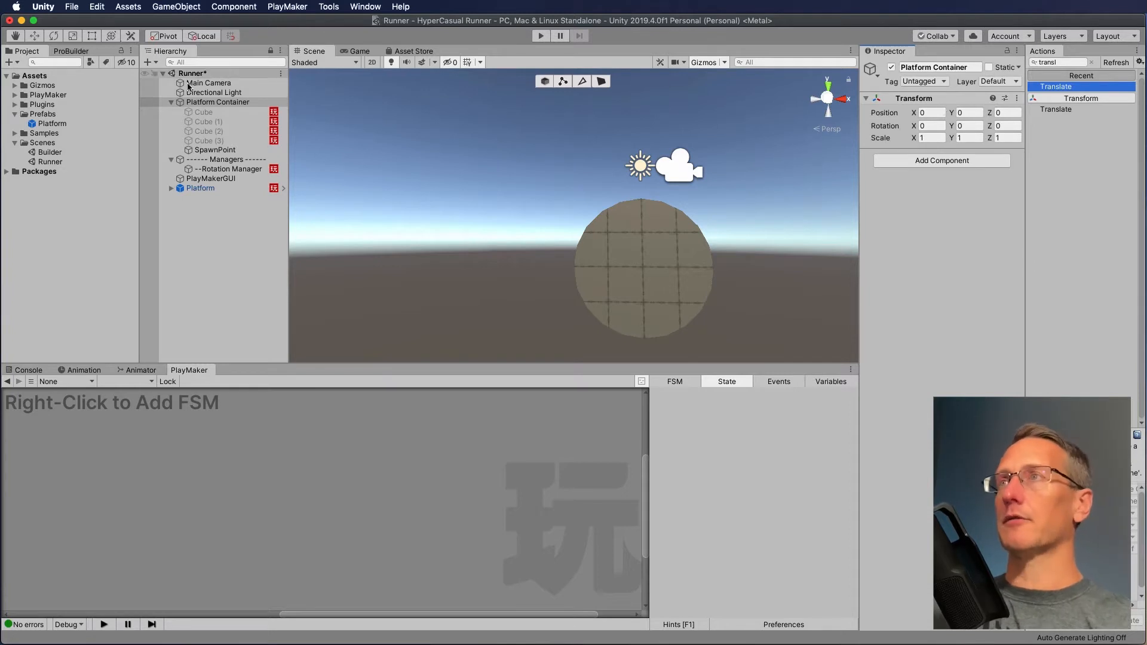
pyautogui.click(183, 189)
pyautogui.moveTo(180, 190); pyautogui.dragTo(197, 106)
# - Lower the Platform Container to a Y position of about -1.74 and play test the game view
pyautogui.click(196, 105)
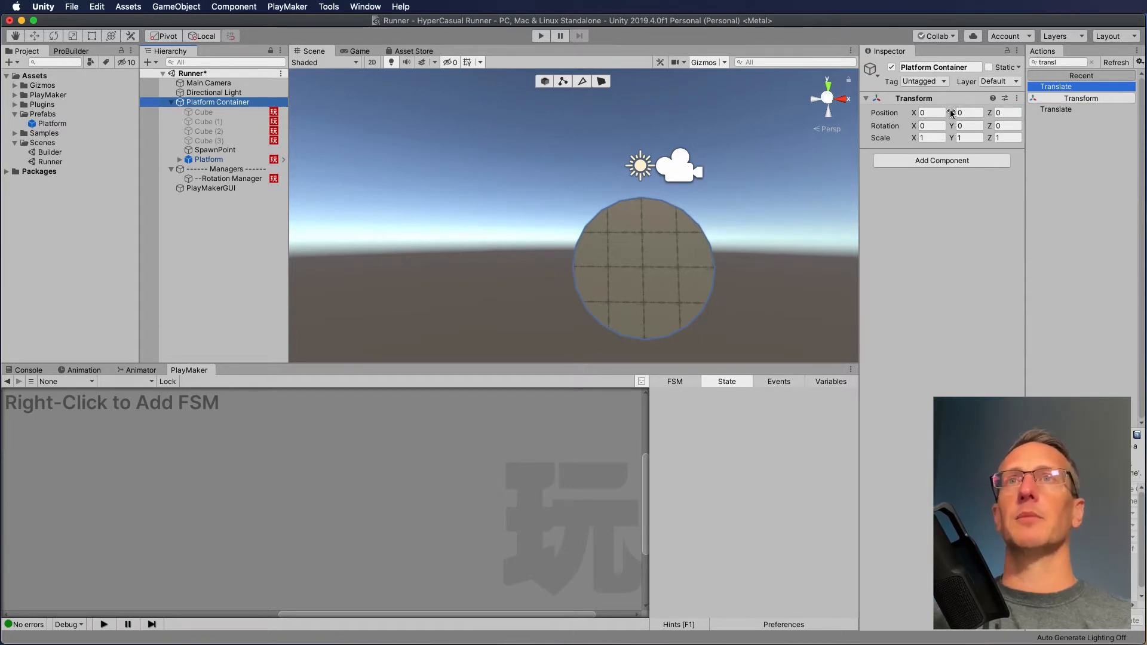
pyautogui.moveTo(952, 114); pyautogui.dragTo(919, 108)
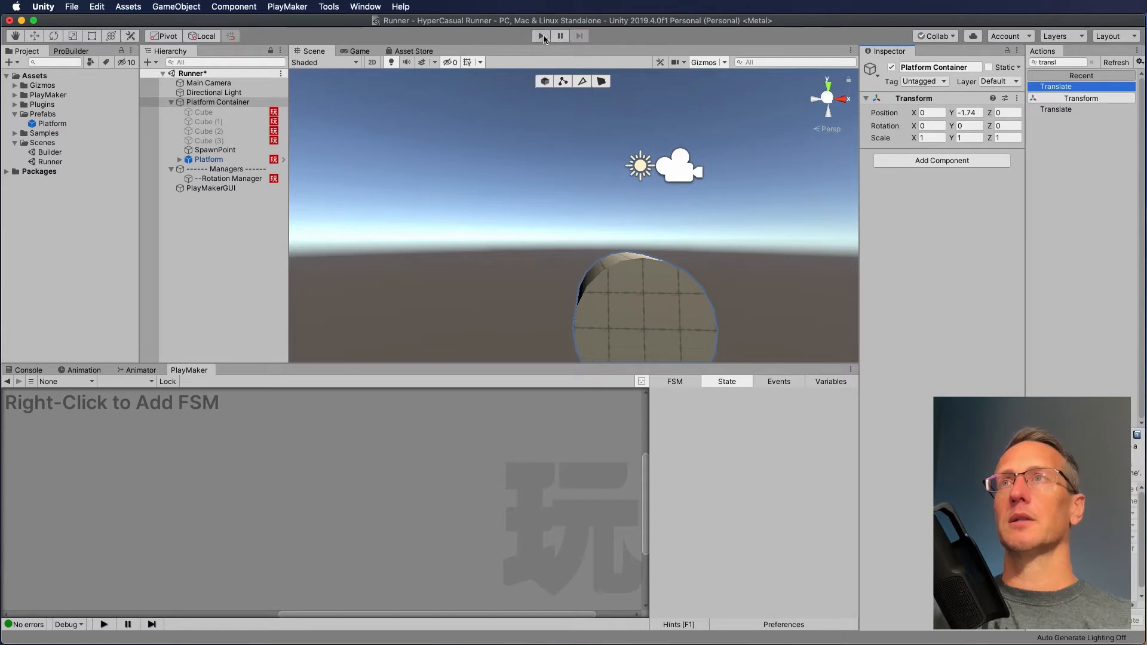
pyautogui.click(369, 49)
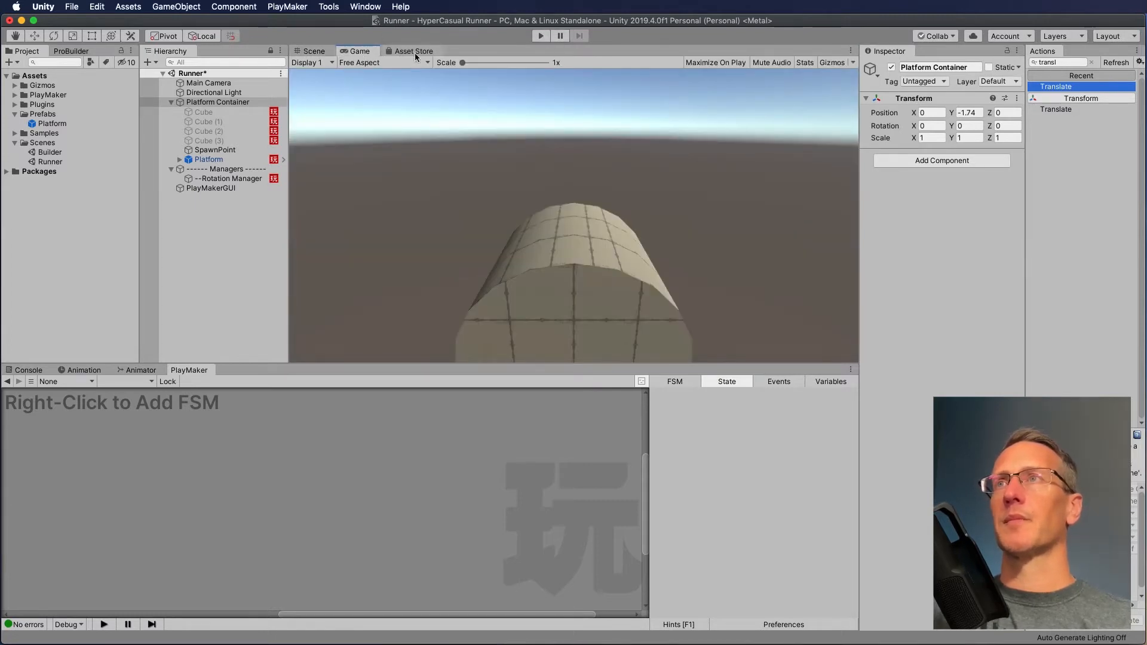
pyautogui.click(314, 52)
pyautogui.click(541, 36)
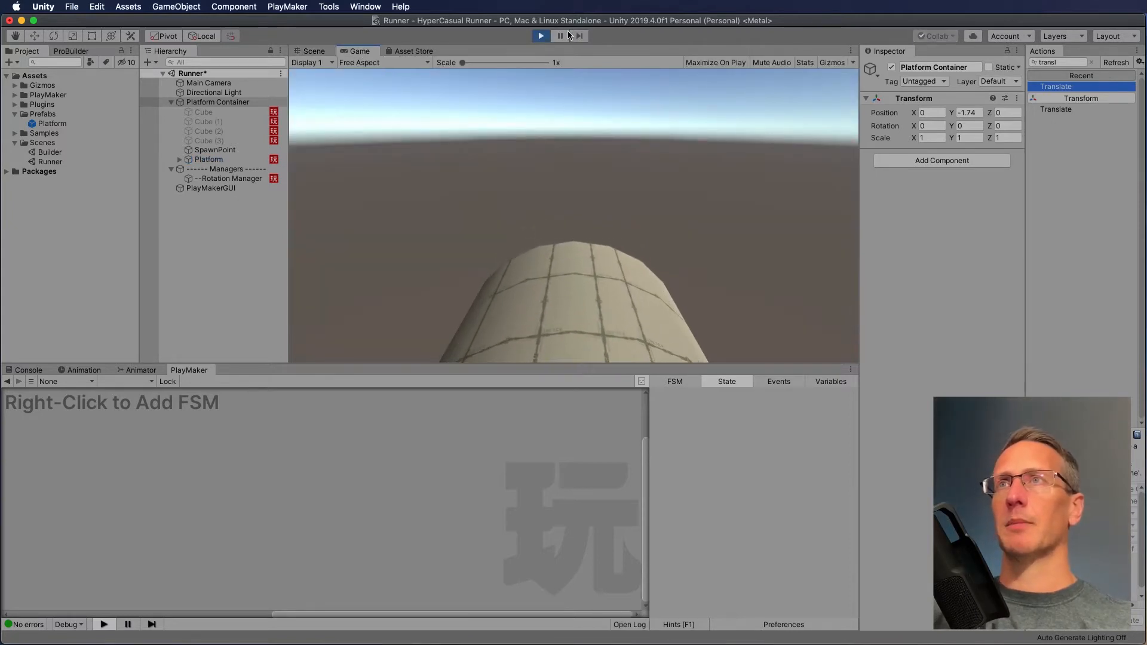
pyautogui.click(541, 36)
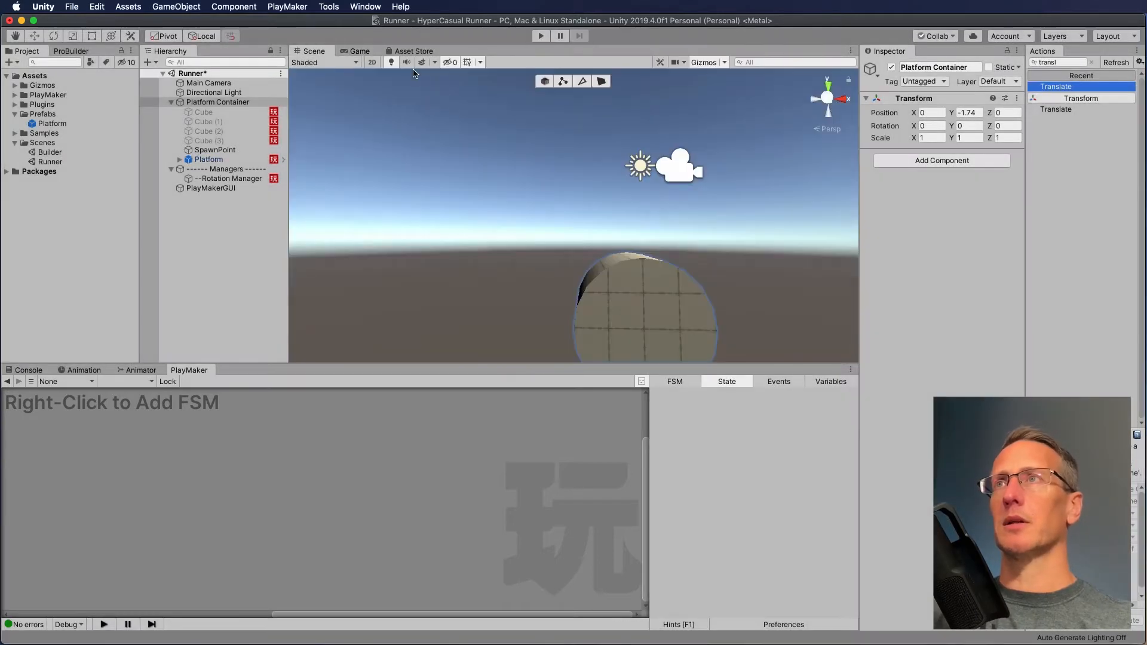
# - Set the Platform Container's Y position to -1 and play test the scene
pyautogui.click(200, 102)
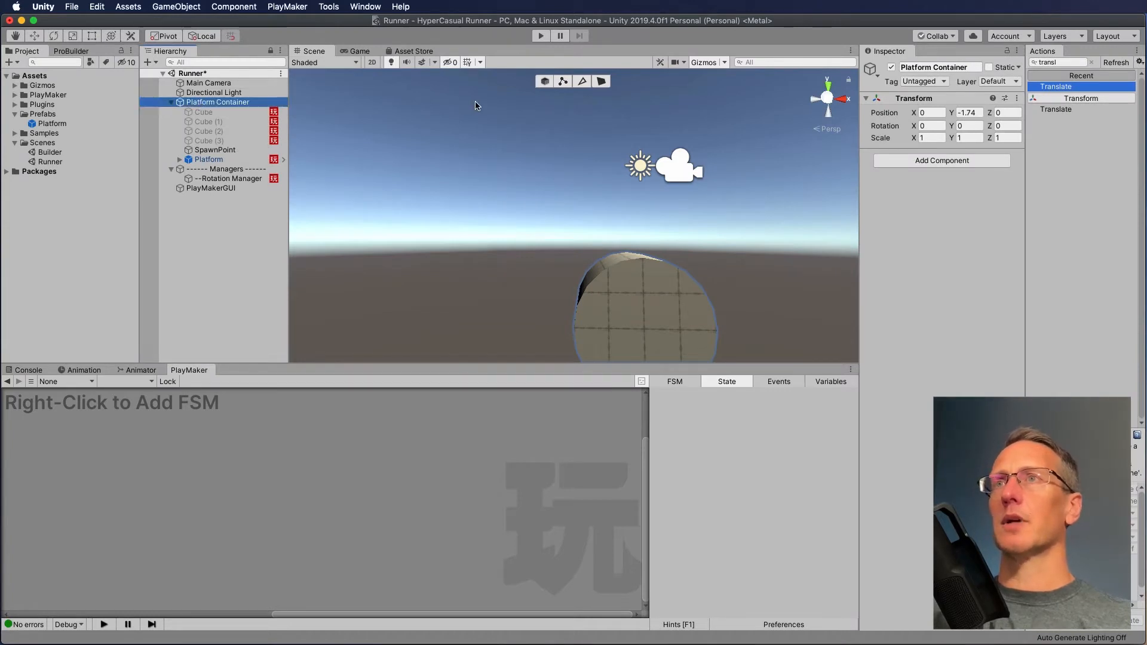
pyautogui.click(980, 112)
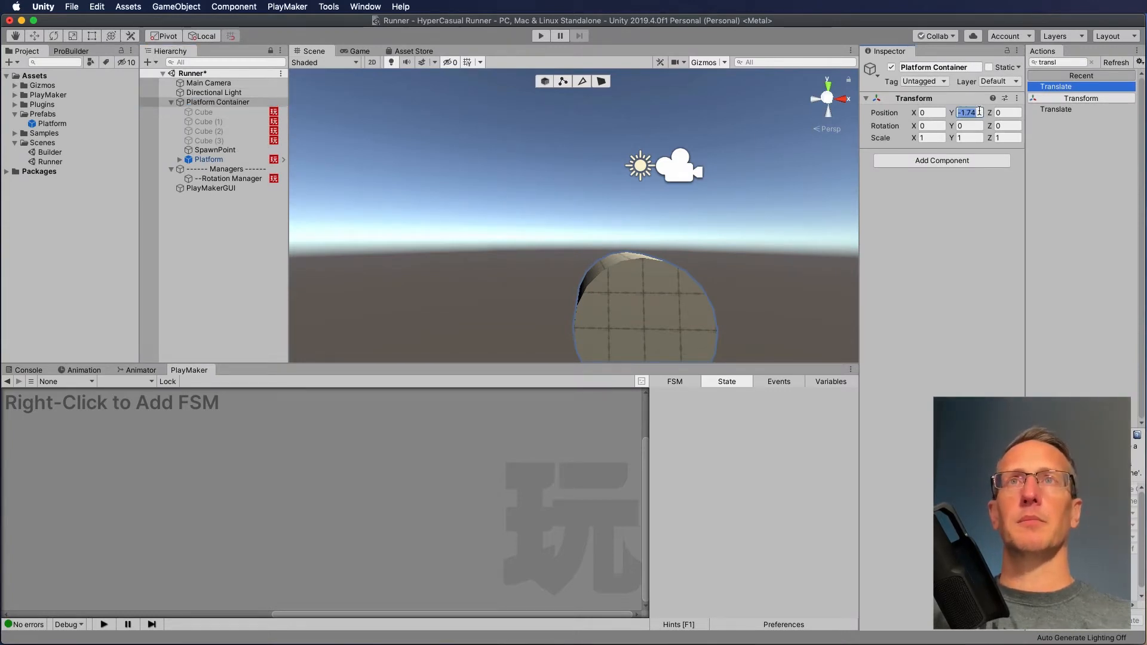
pyautogui.write('-1')
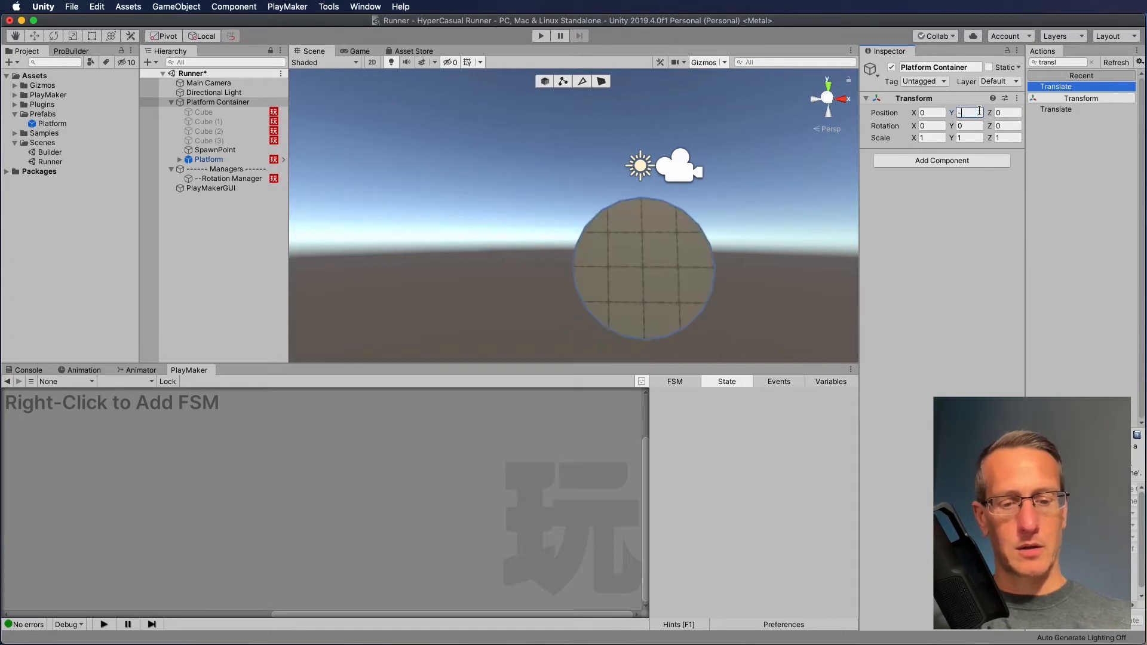
pyautogui.click(548, 35)
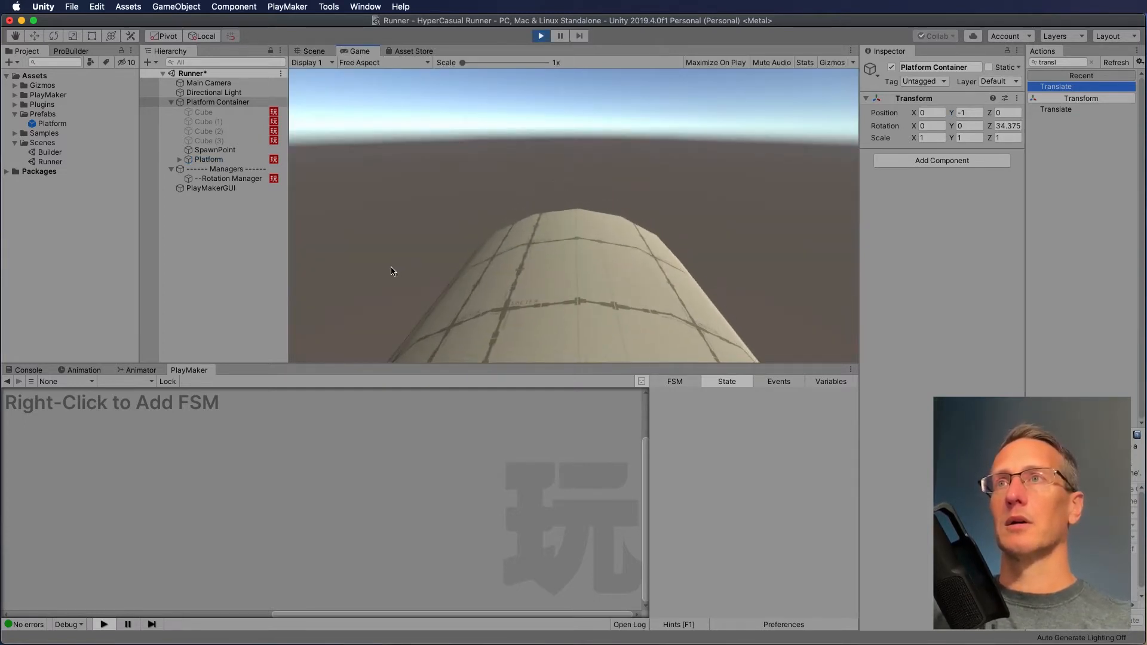
pyautogui.click(541, 36)
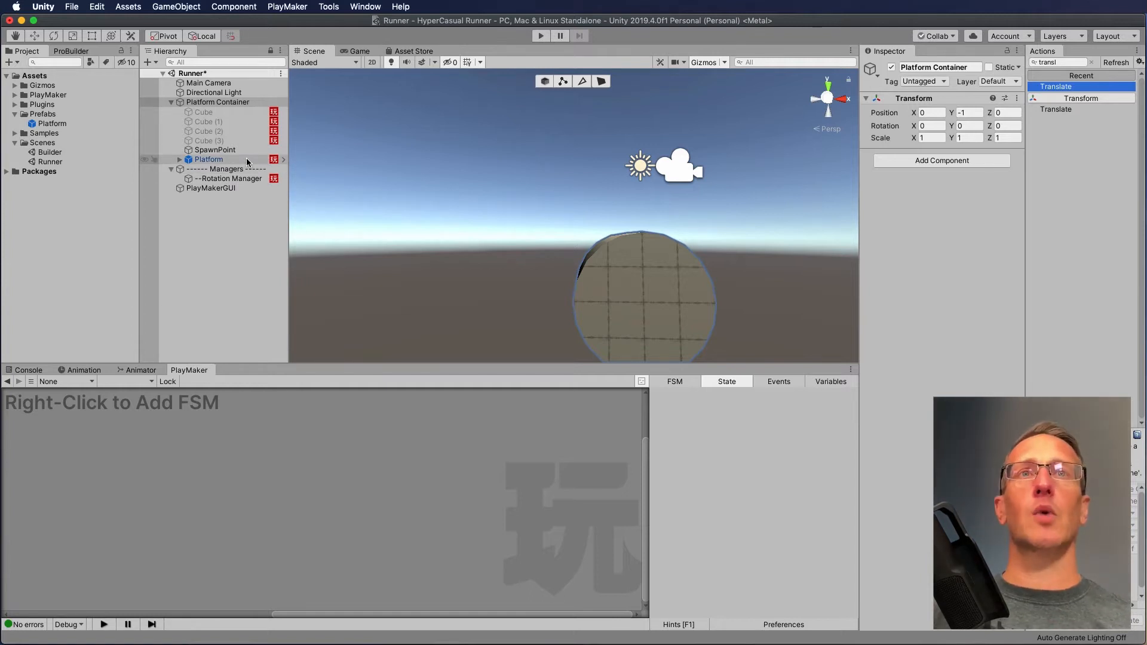
# - Delete the Platform instance, all four cubes and the SpawnPoint from the Platform Container
pyautogui.click(227, 162)
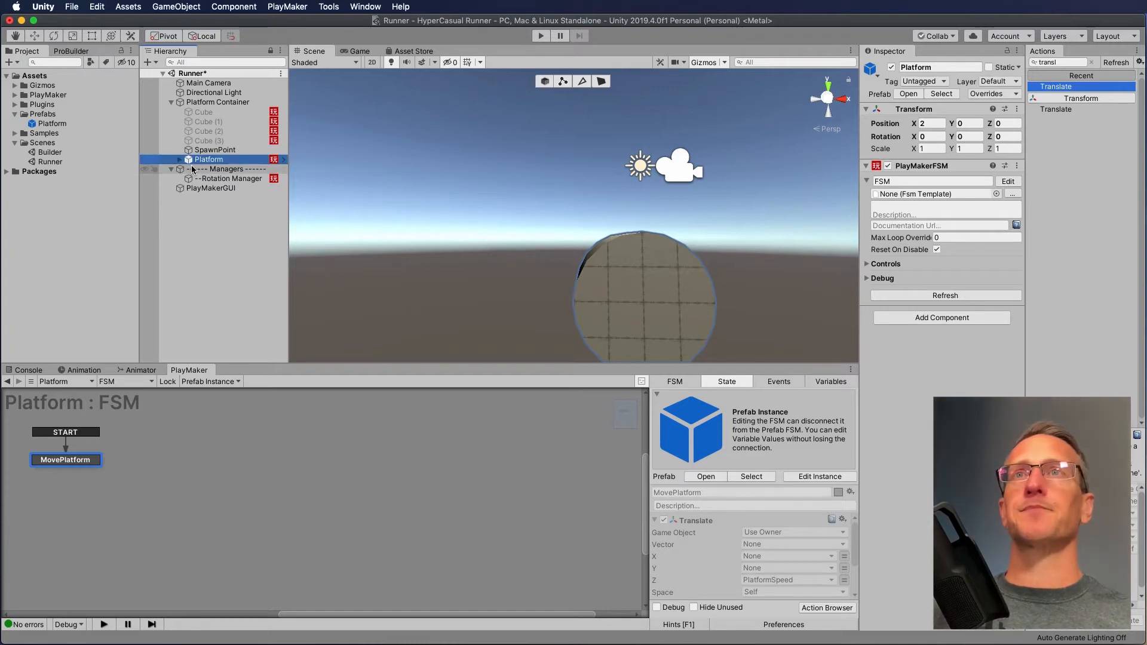
pyautogui.press('super+BackSpace')
pyautogui.click(206, 140)
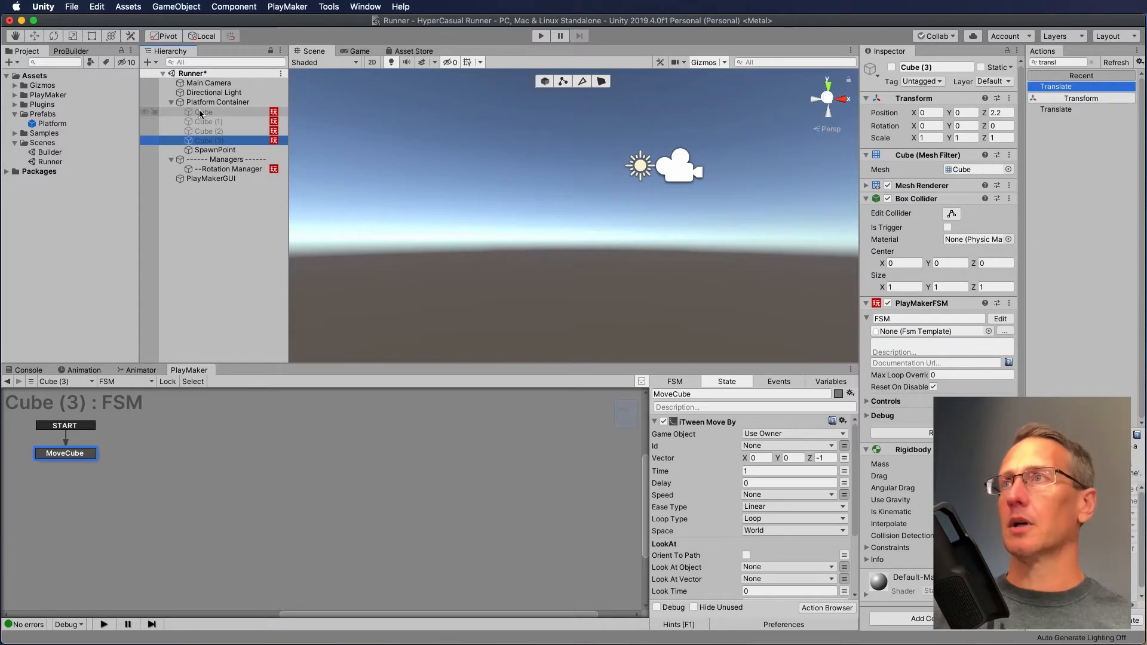
pyautogui.keyDown('shift'); pyautogui.click(201, 113); pyautogui.keyUp('shift')
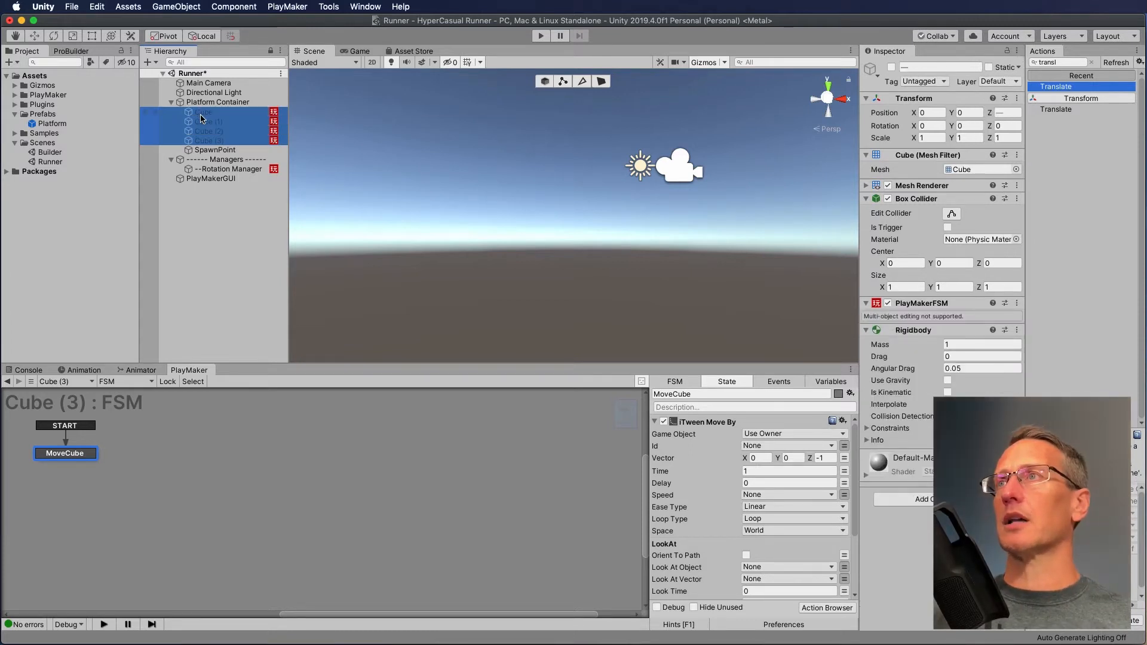
pyautogui.press('super+BackSpace')
pyautogui.click(211, 102)
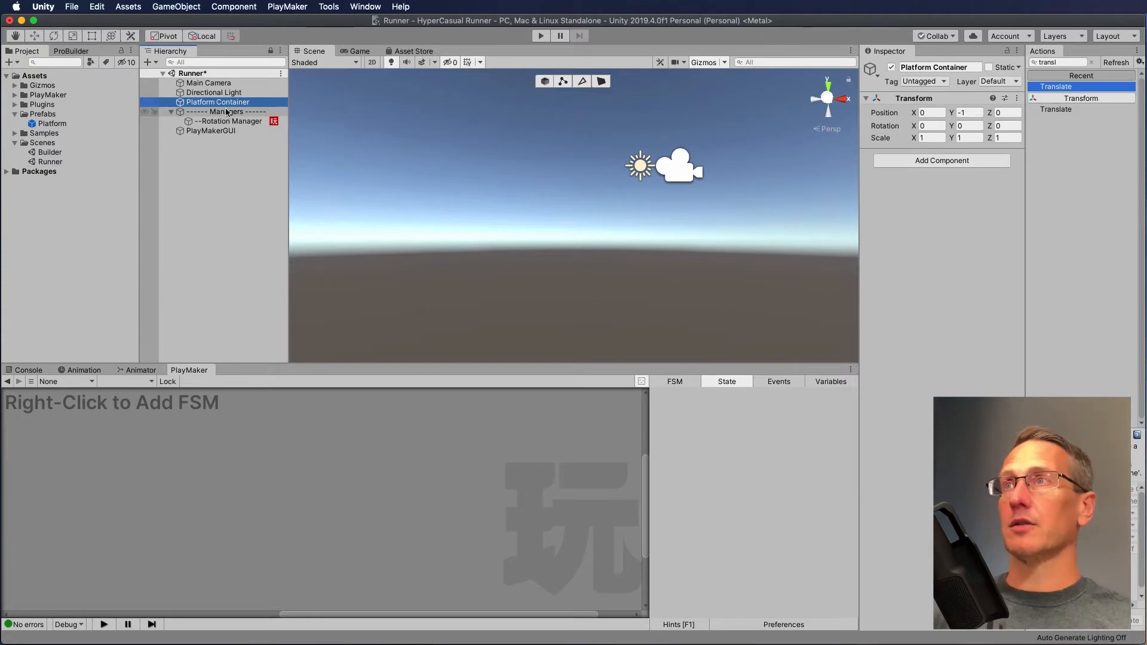
# - Create an empty child object under the Managers object
pyautogui.click(223, 117)
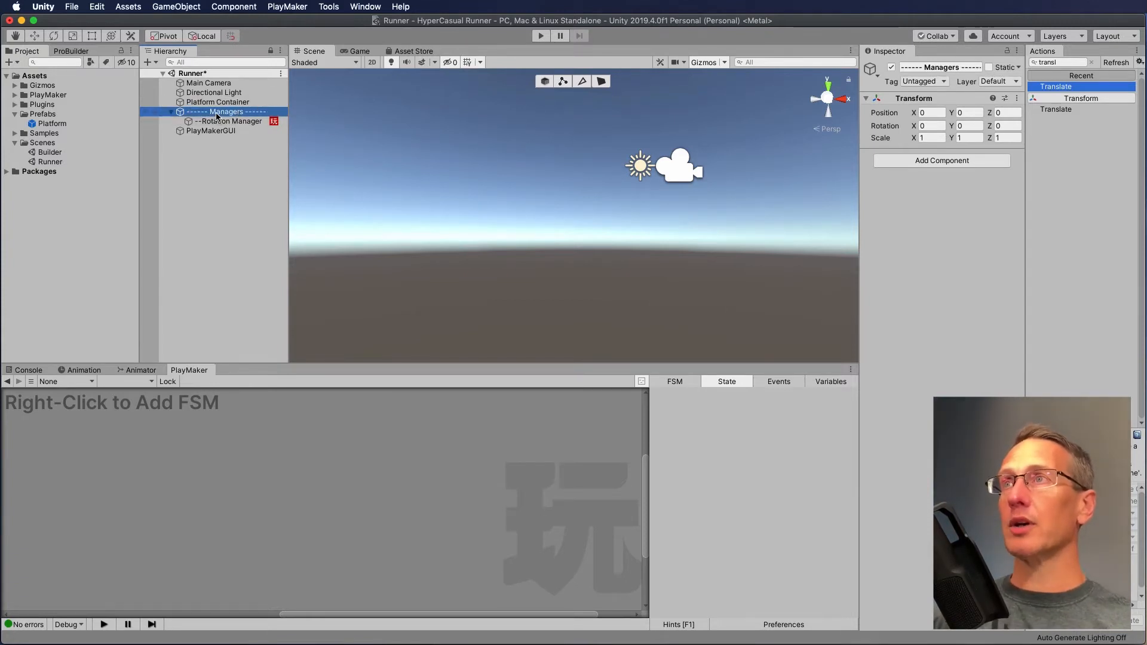
pyautogui.rightClick(218, 113)
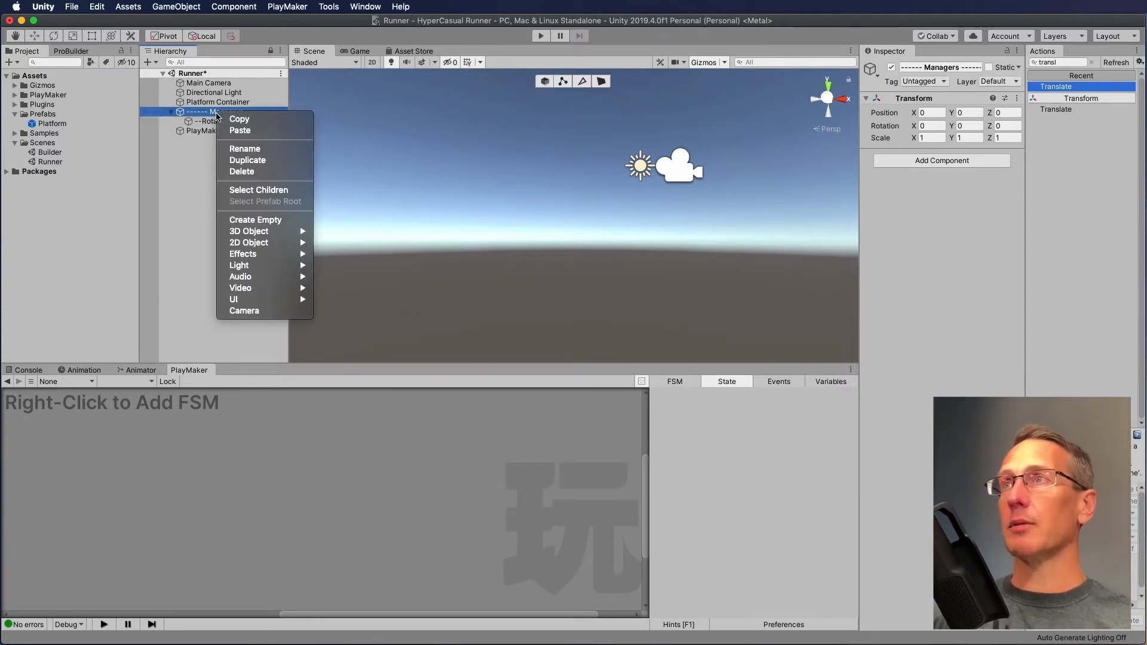
pyautogui.click(255, 220)
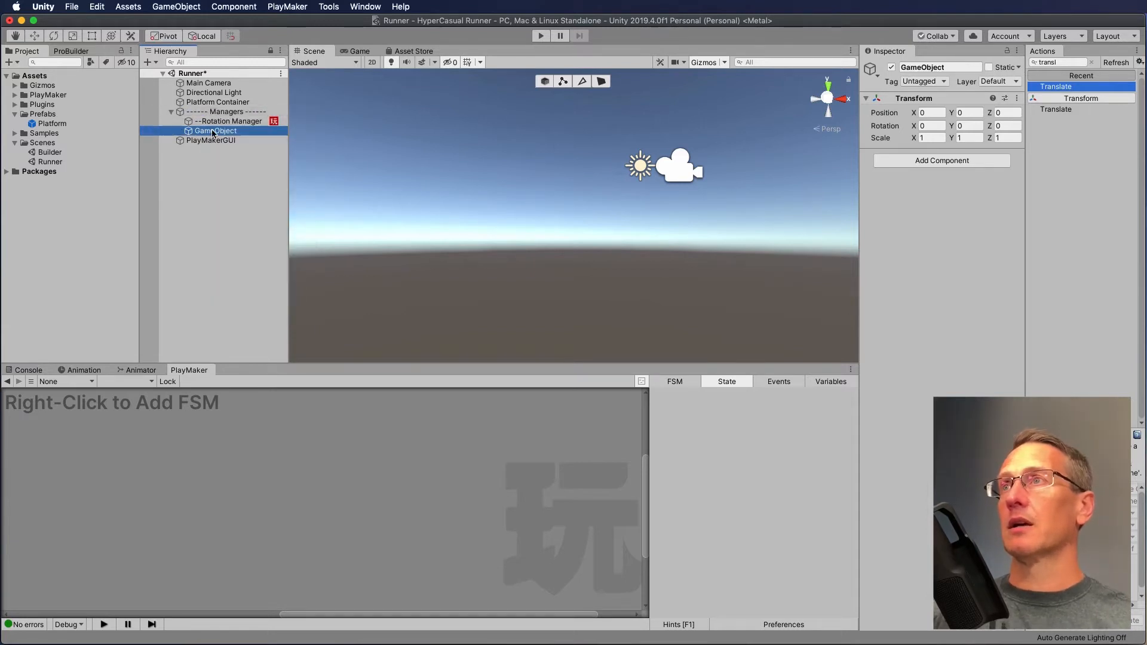
# - Rename the new empty object under Managers as --Platform Generator
pyautogui.click(213, 130)
pyautogui.write('--')
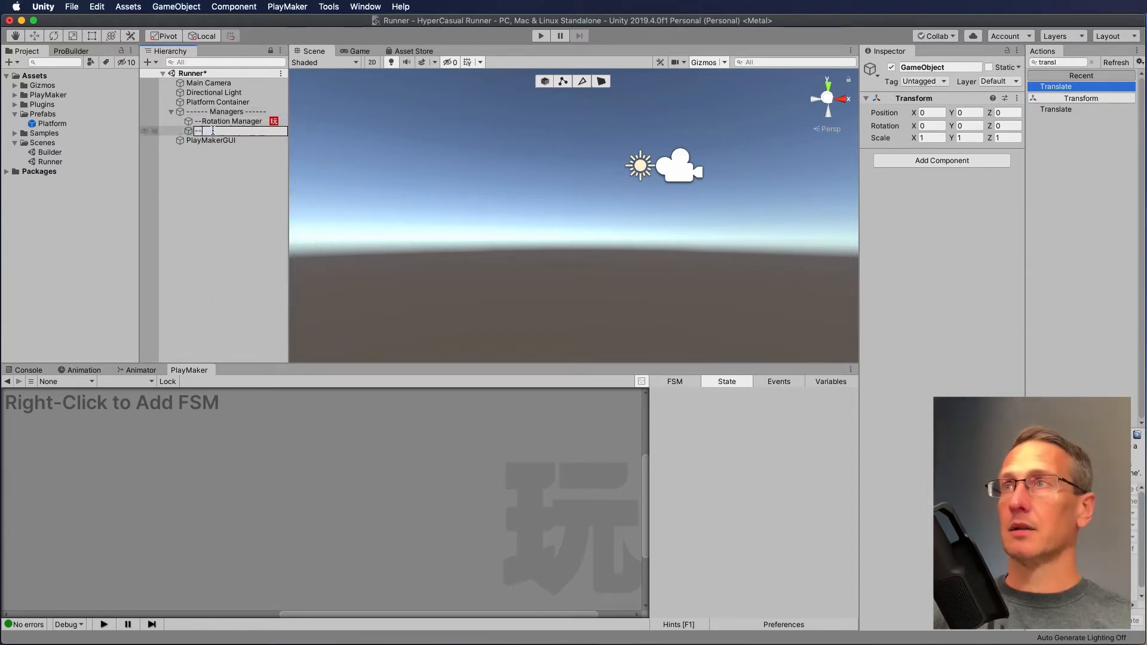
pyautogui.write('Level')
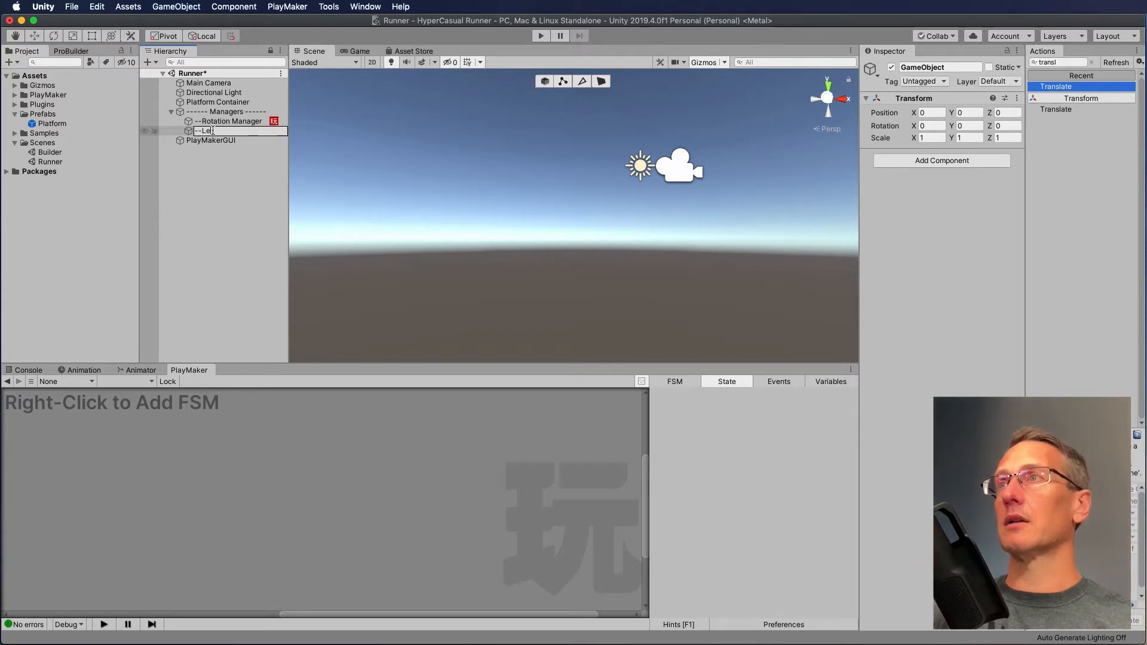
pyautogui.press('BackSpace')
pyautogui.press('BackSpace')
pyautogui.press('BackSpace')
pyautogui.press('BackSpace')
pyautogui.press('BackSpace')
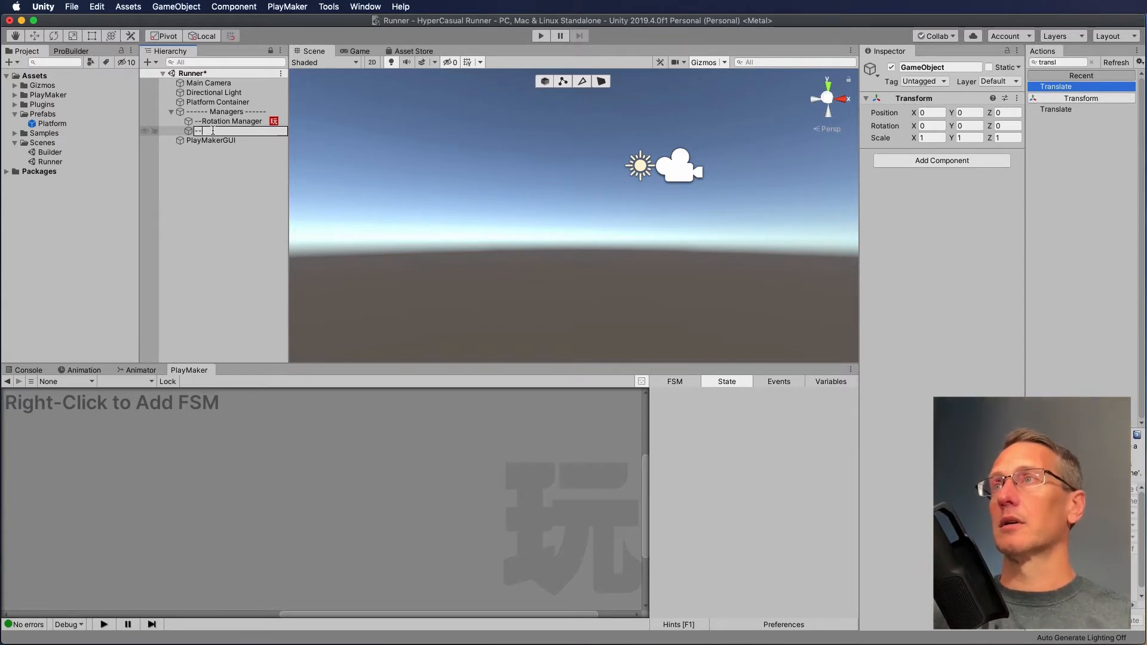
pyautogui.write('Platfo')
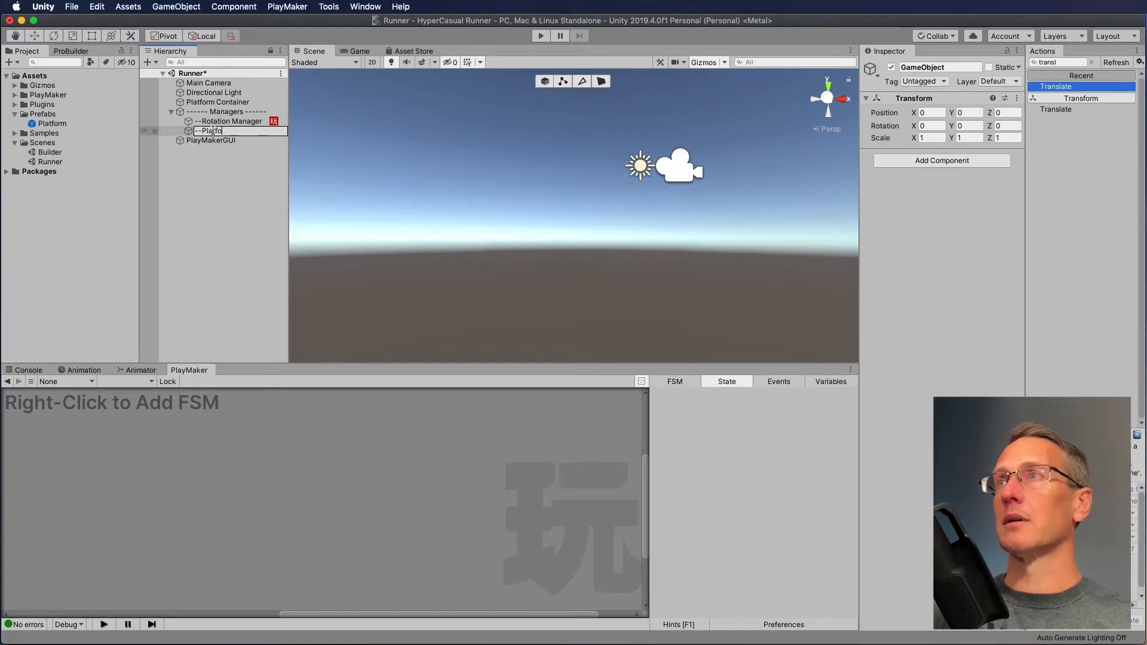
pyautogui.write('rm Ge')
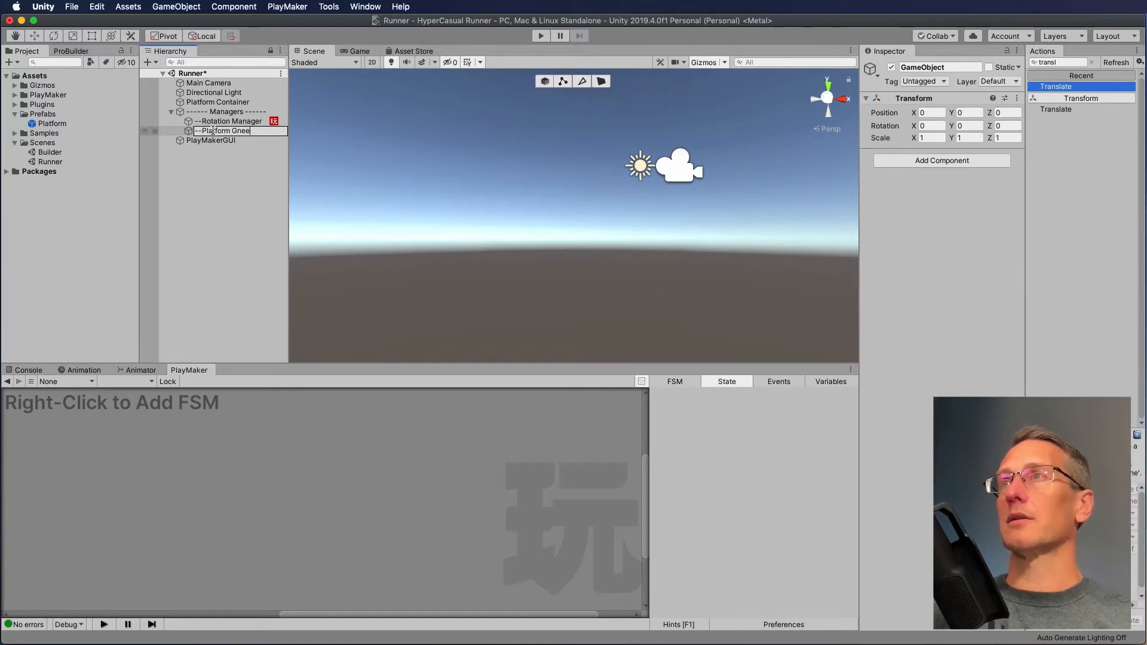
pyautogui.write('nerator')
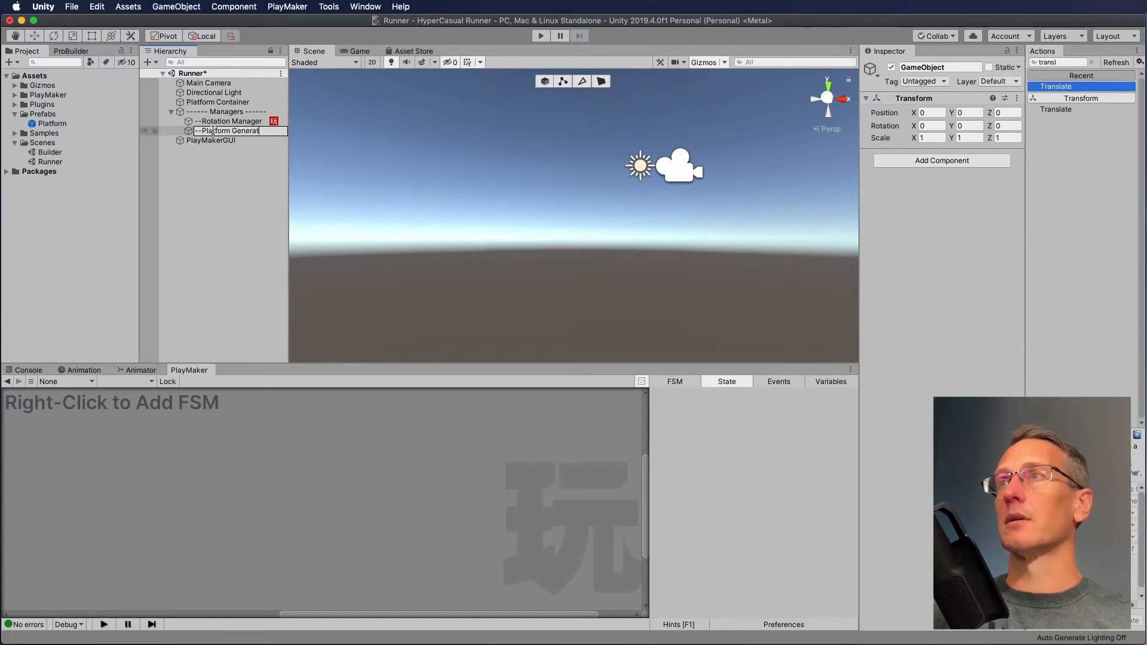
pyautogui.press('Return')
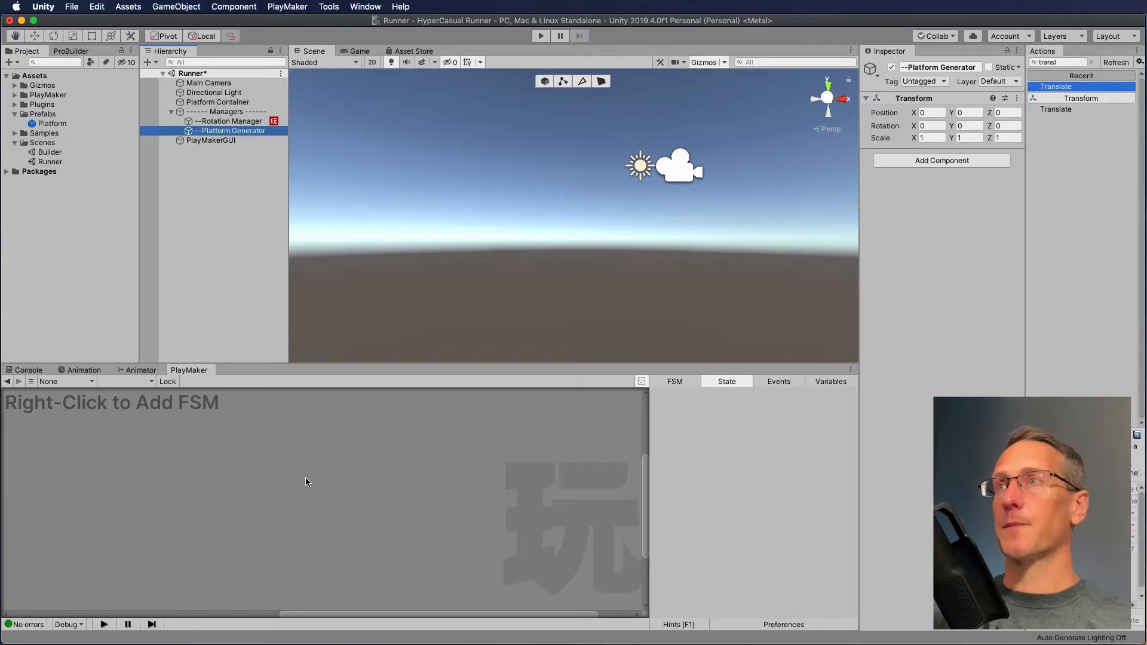
# - Add a PlayMaker FSM to --Platform Generator and name its first state X
pyautogui.click(305, 477)
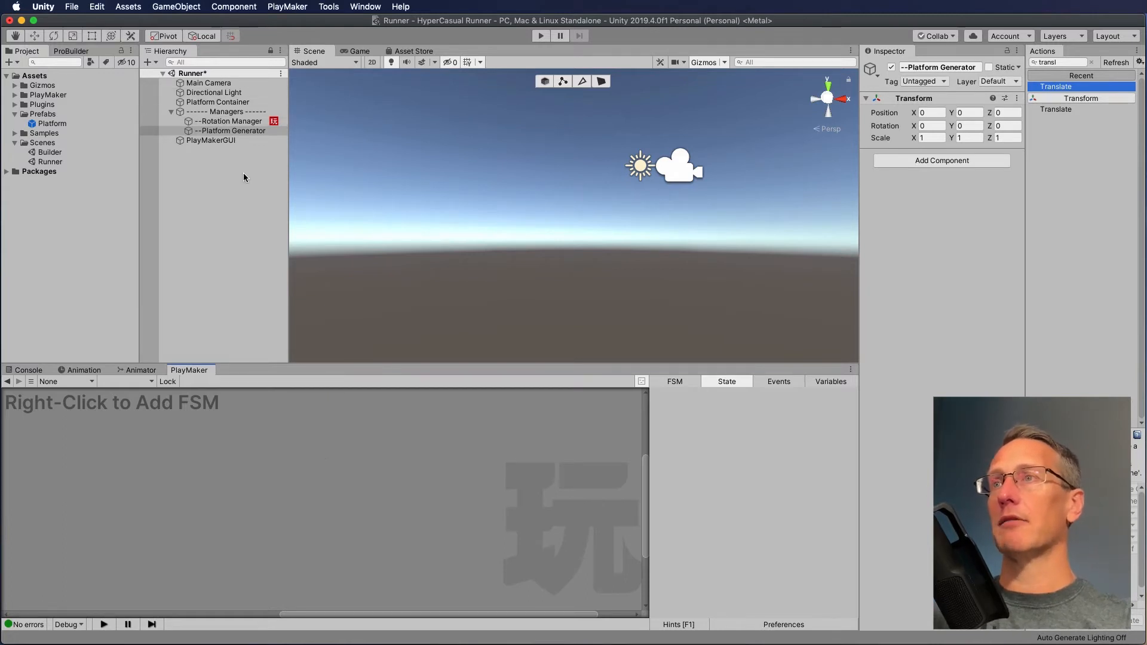
pyautogui.rightClick(345, 503)
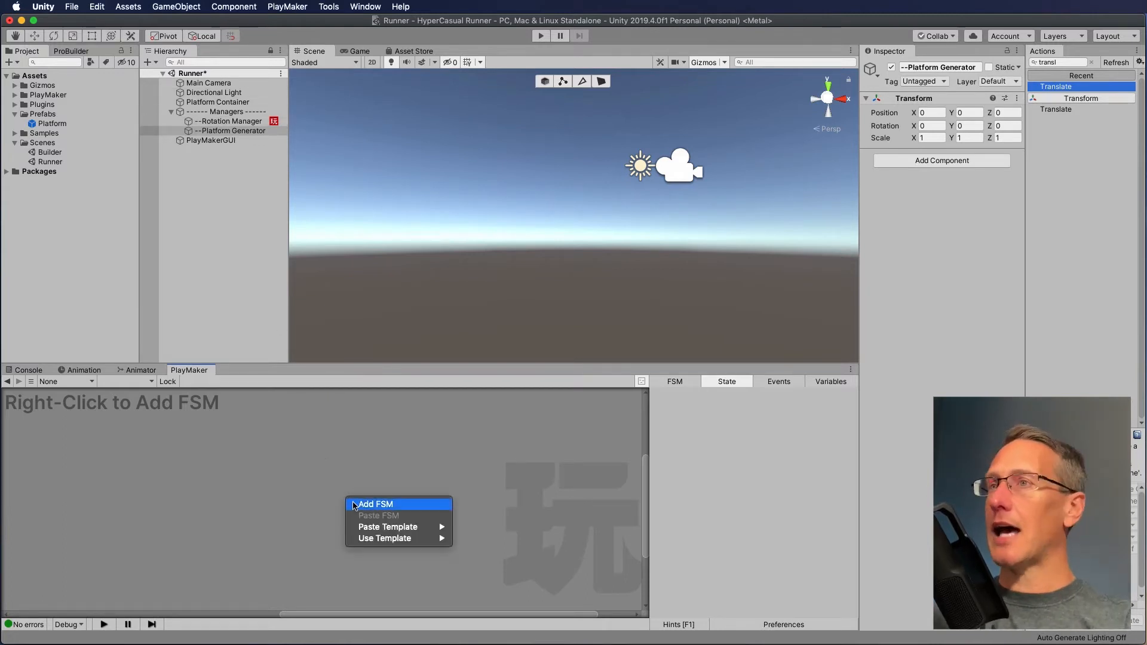
pyautogui.click(354, 506)
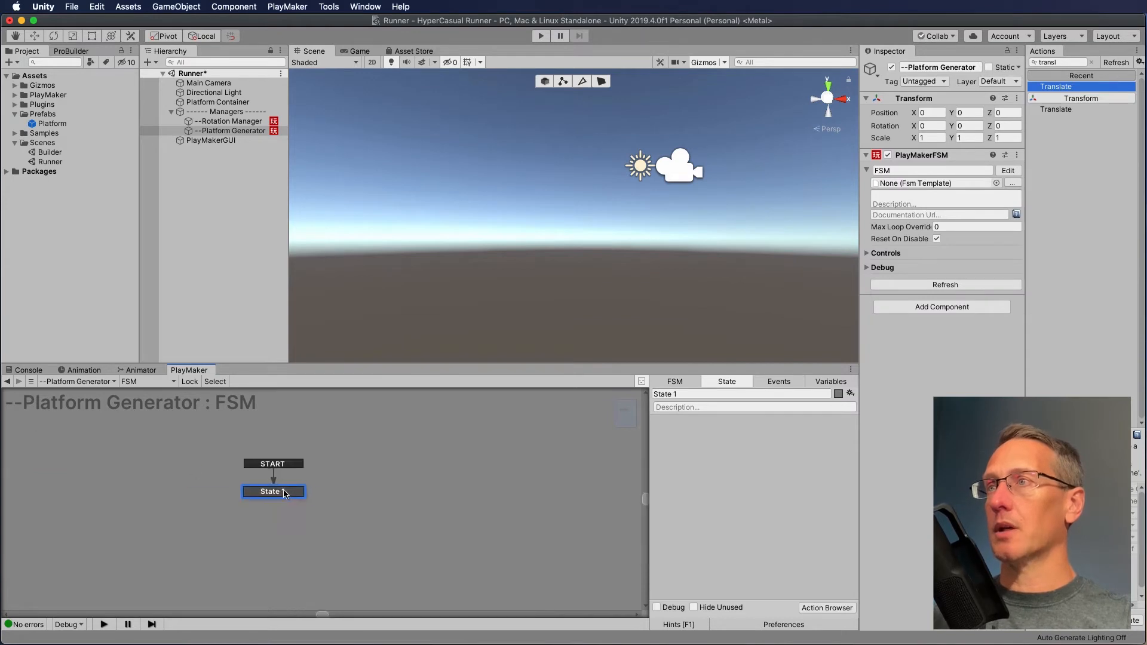
pyautogui.doubleClick(708, 395)
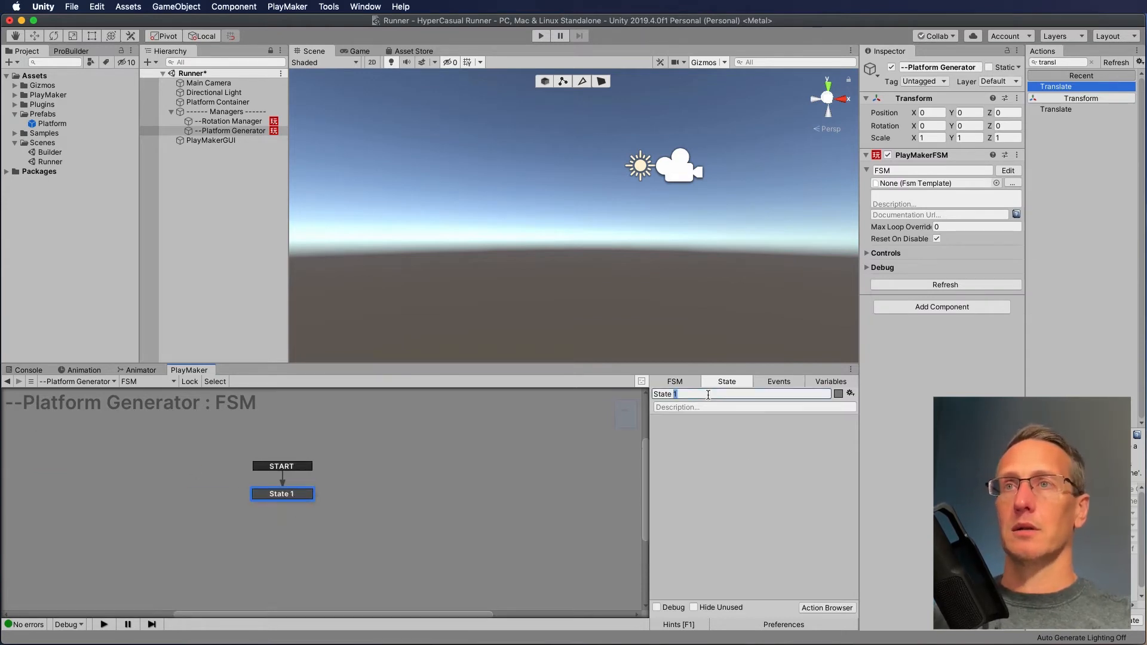
pyautogui.press('super+a')
pyautogui.write('X')
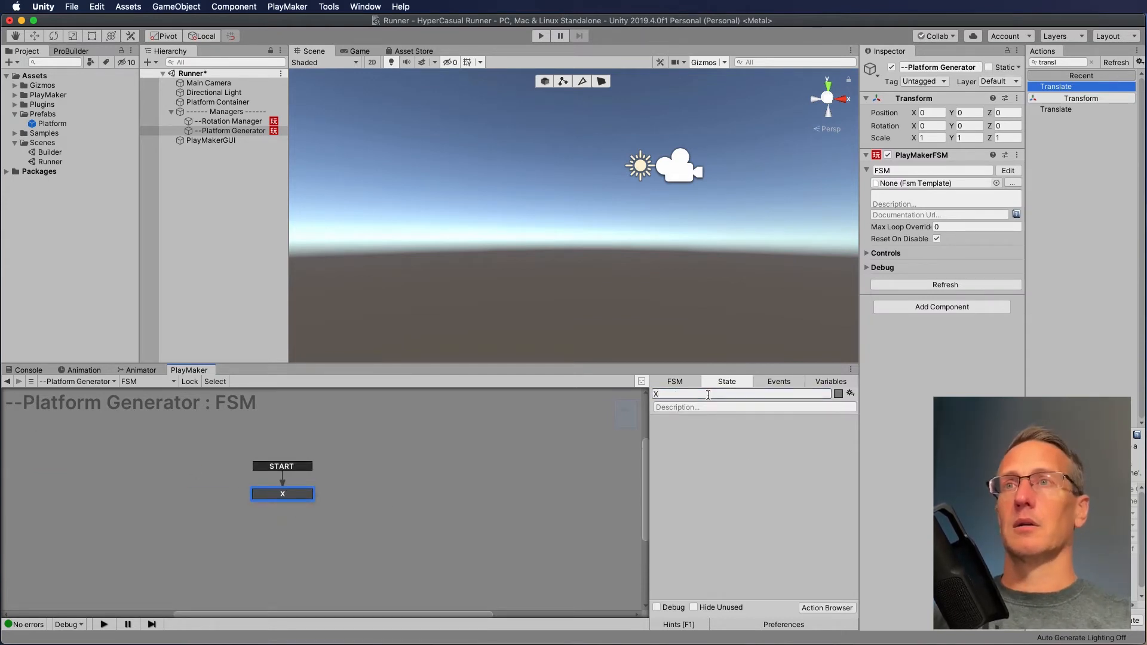
# - Rename the first state of the --Platform Generator FSM as CreatePlatform
pyautogui.click(688, 383)
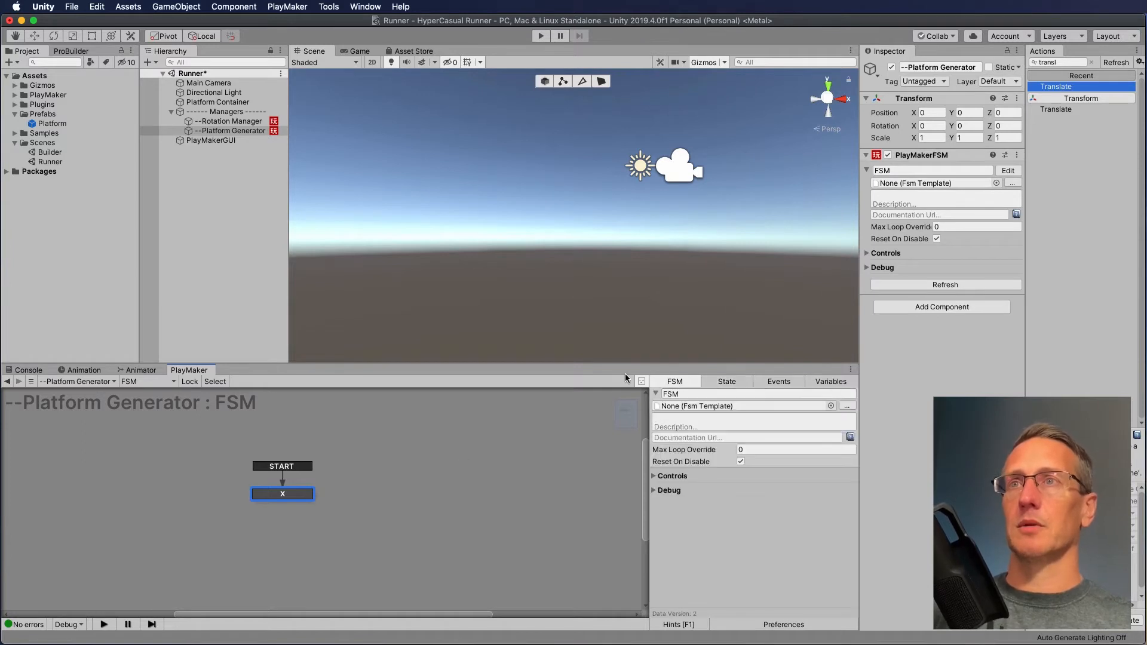
pyautogui.click(282, 496)
pyautogui.click(672, 395)
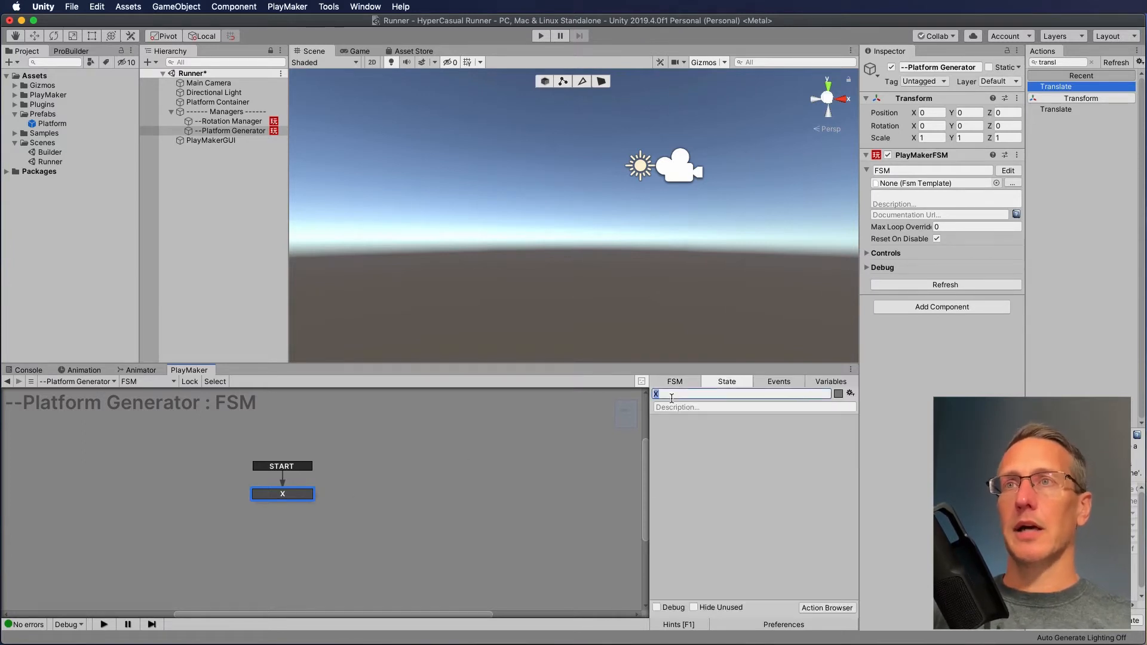
pyautogui.write('C')
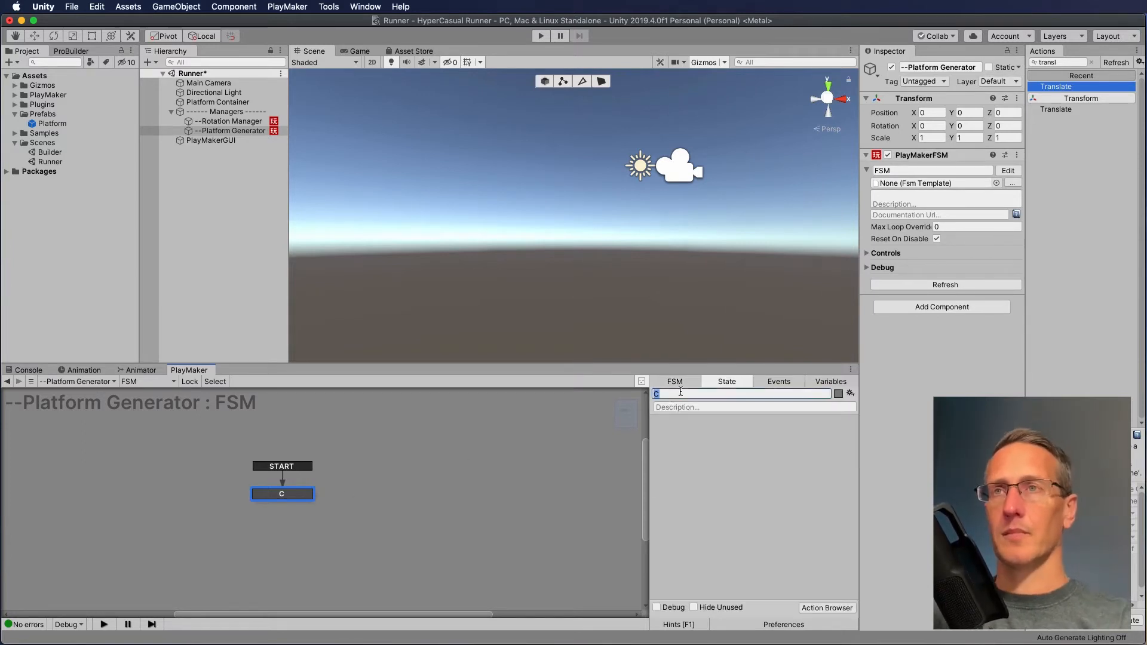
pyautogui.write('reate')
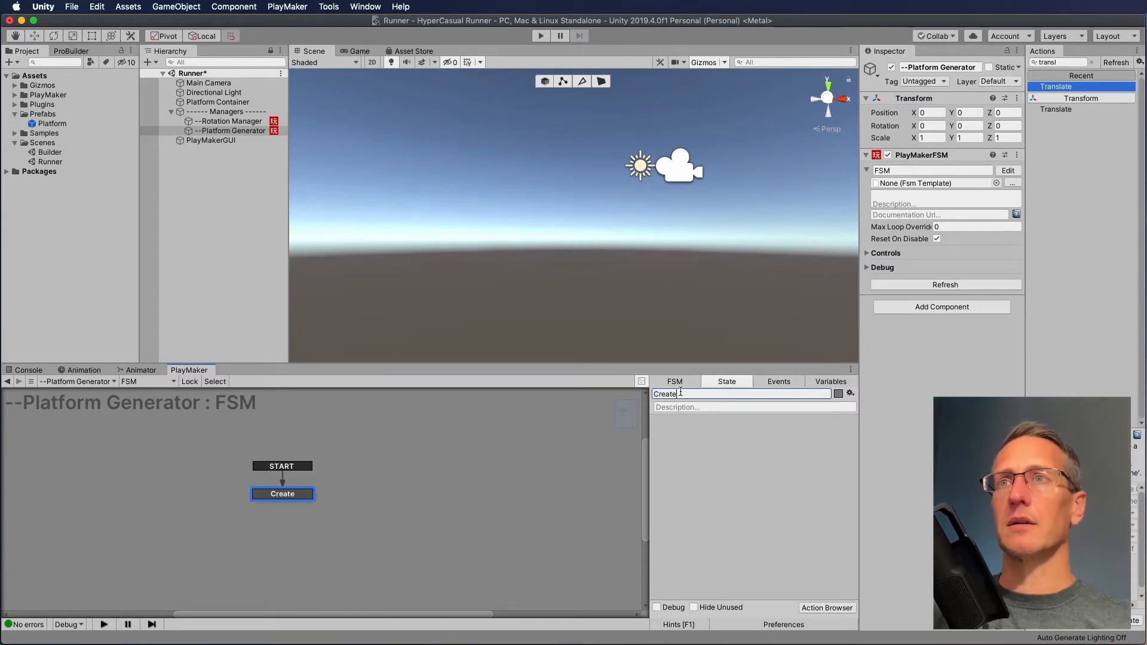
pyautogui.write('l')
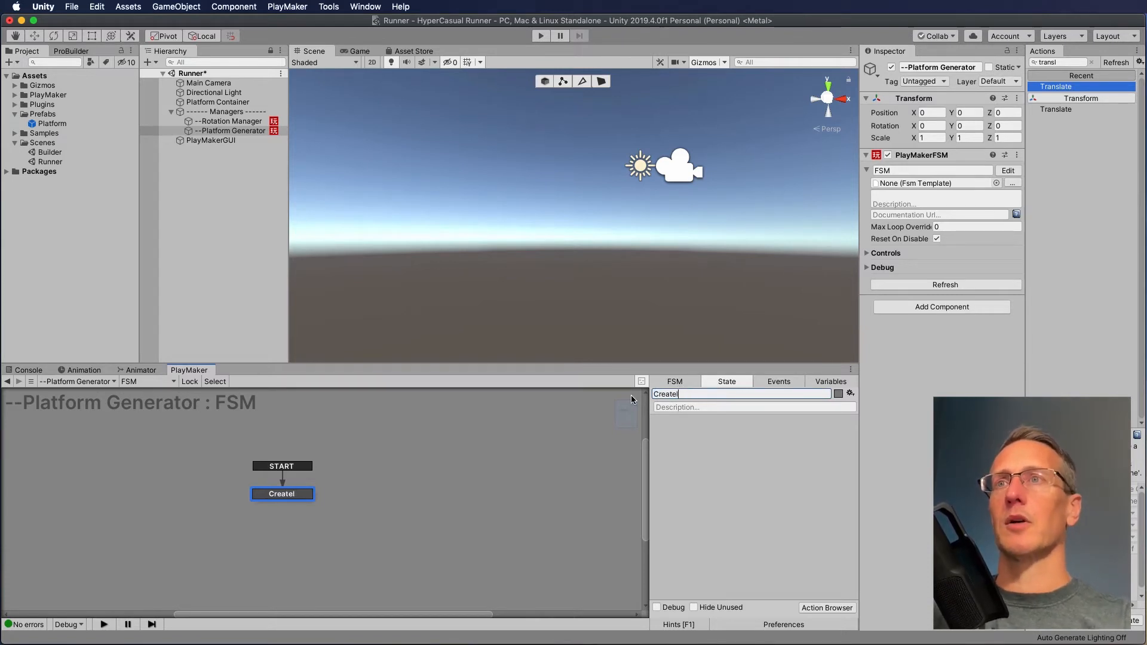
pyautogui.press('BackSpace')
pyautogui.write('Platfo')
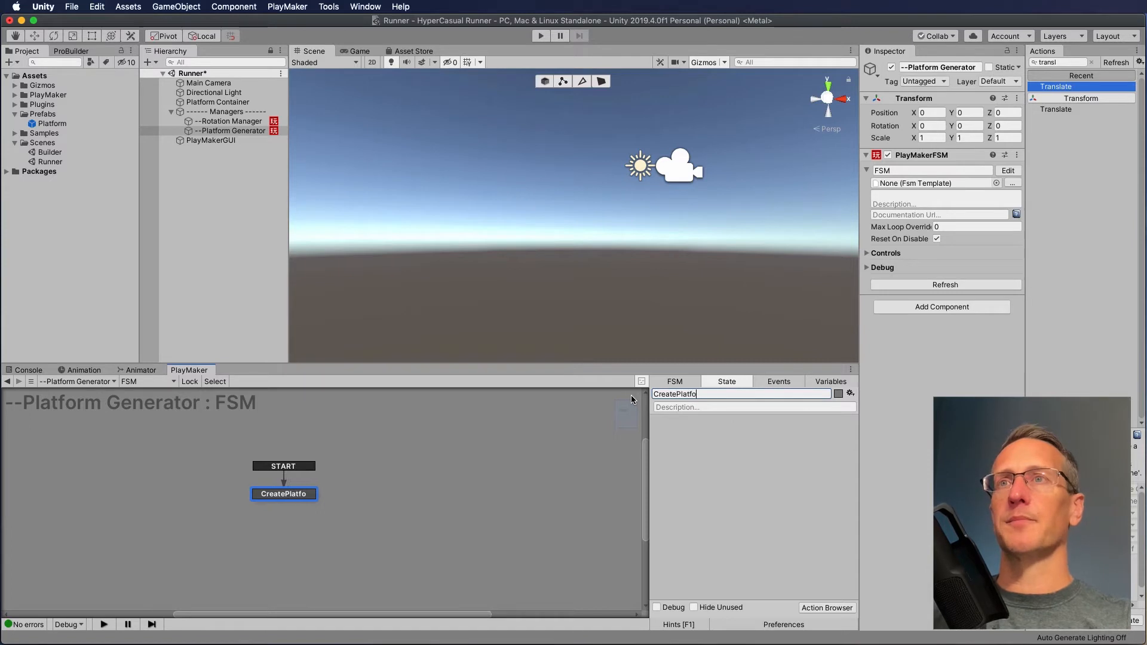
pyautogui.write('rm')
pyautogui.click(522, 485)
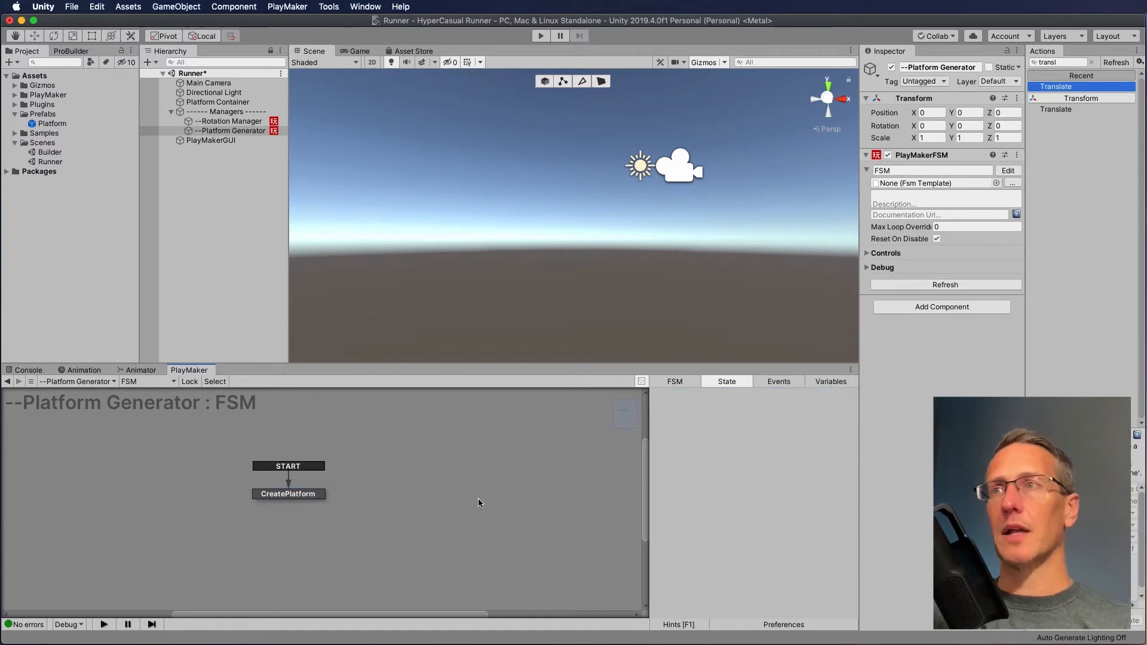
pyautogui.click(294, 495)
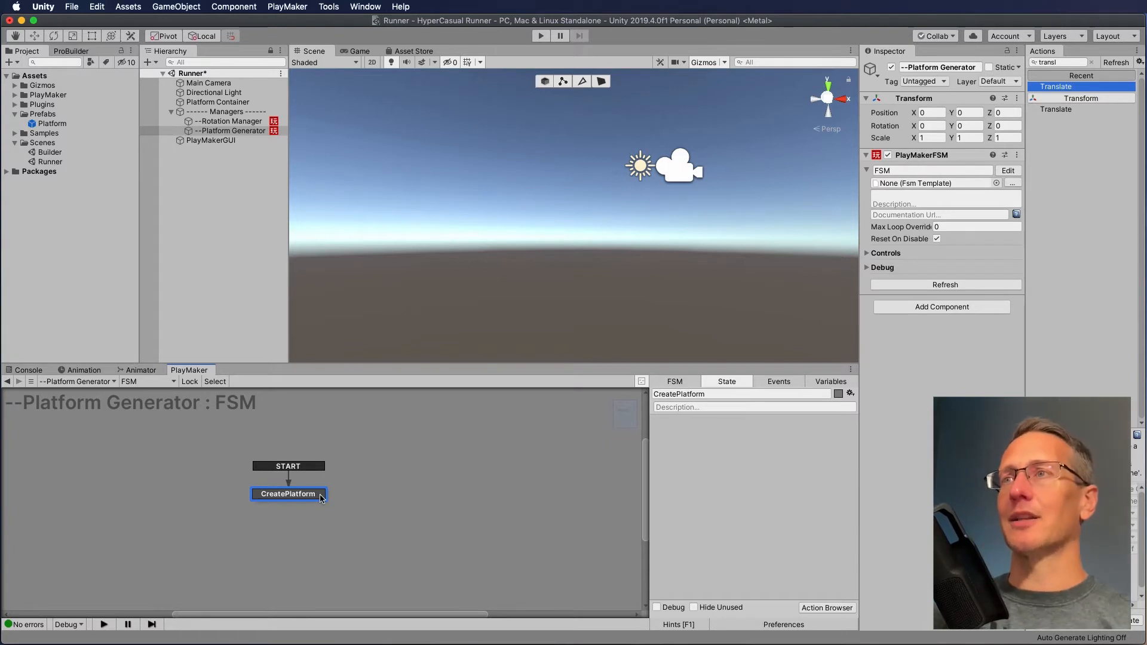
pyautogui.moveTo(315, 501); pyautogui.dragTo(316, 491)
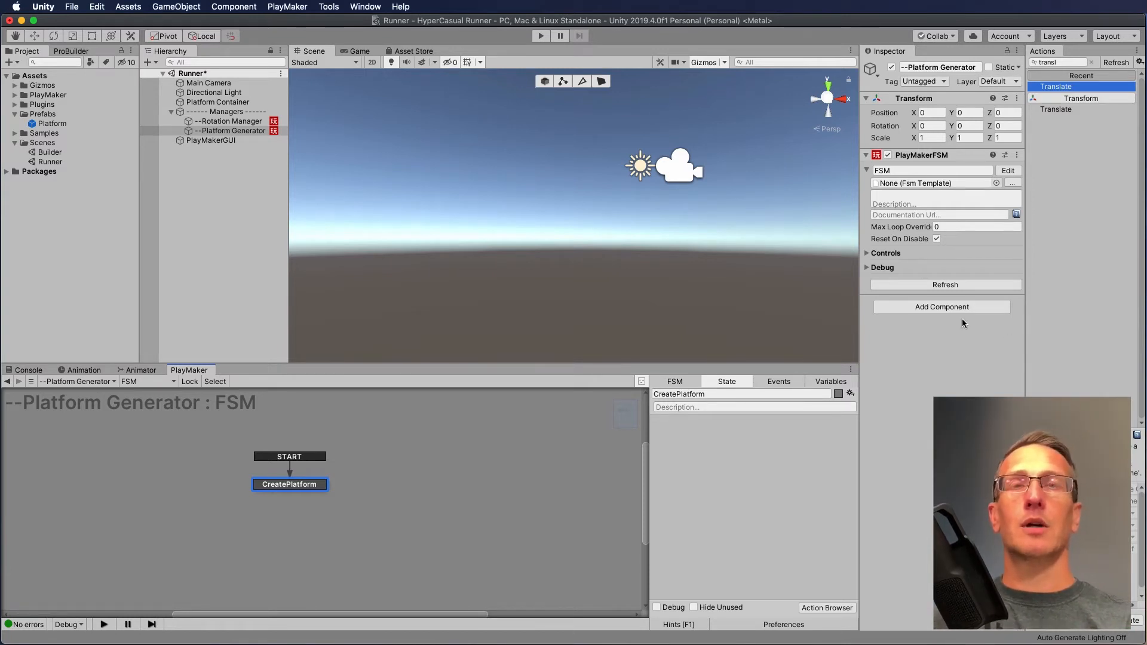
# - Add an Array variable named Platforms to the FSM and set its array type to Game Object
pyautogui.click(822, 383)
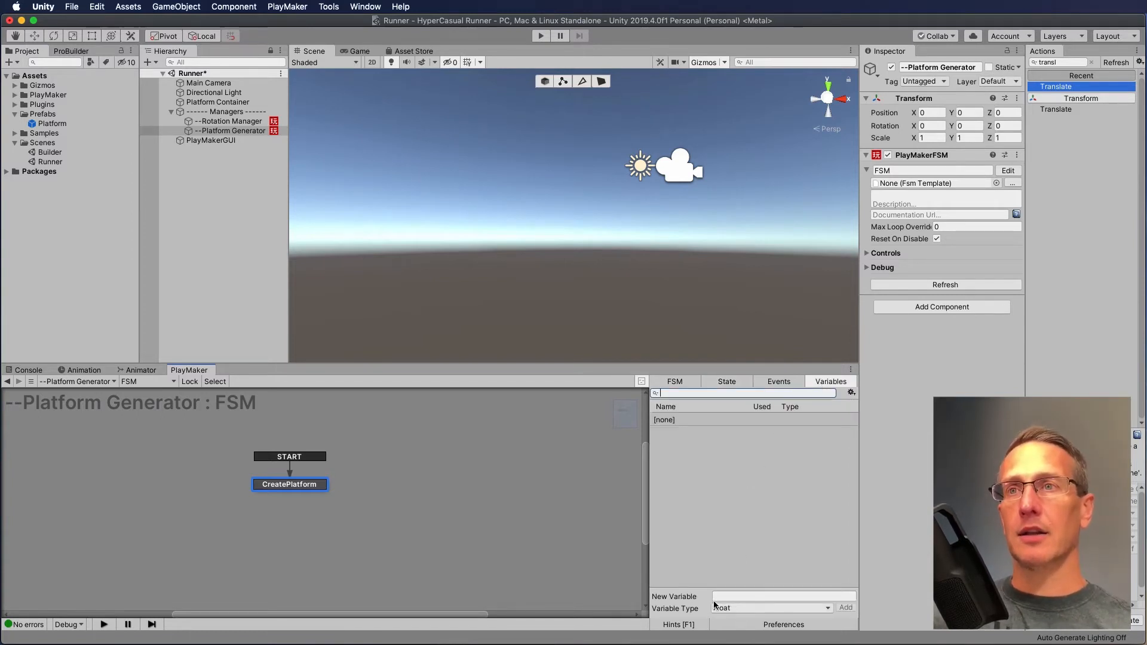
pyautogui.click(760, 604)
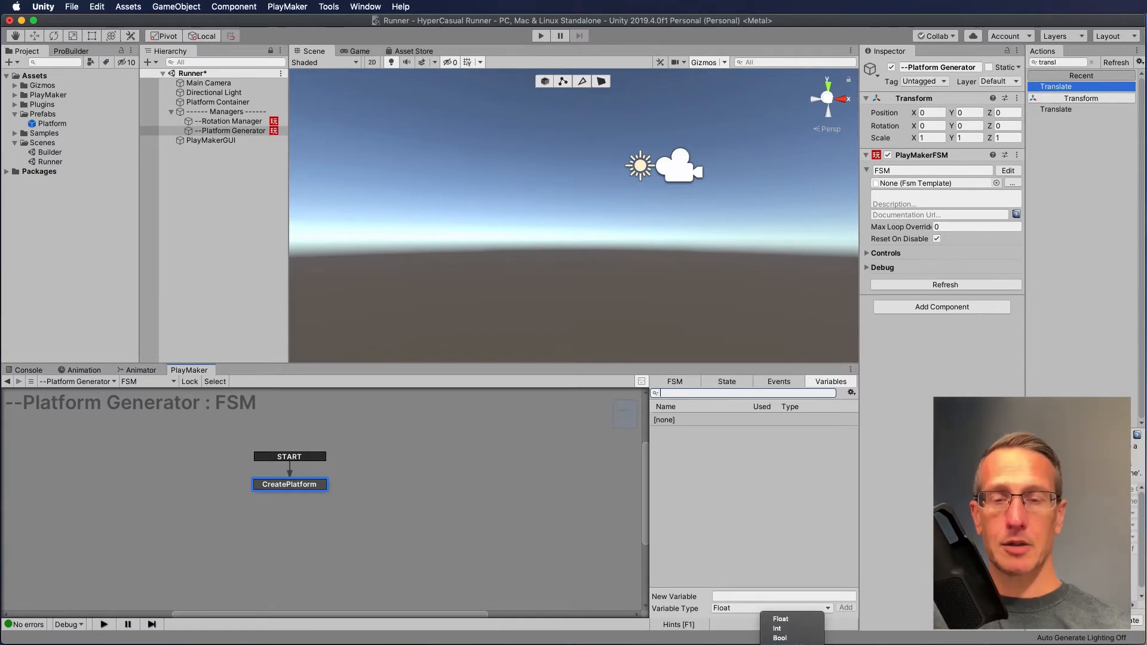
pyautogui.click(780, 640)
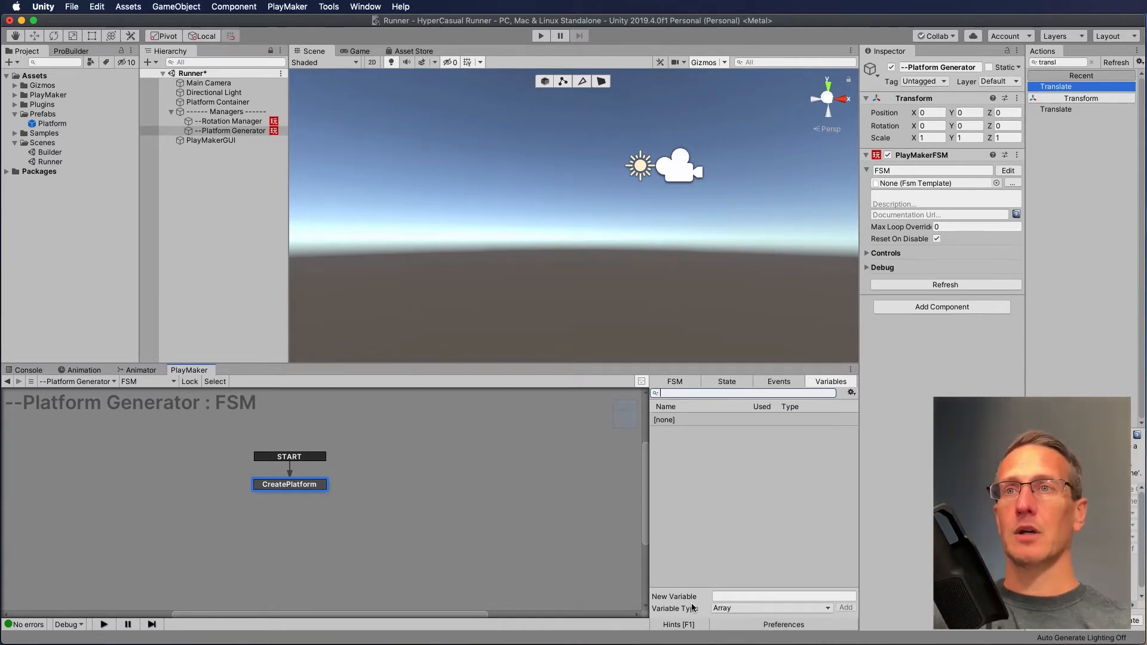
pyautogui.click(729, 595)
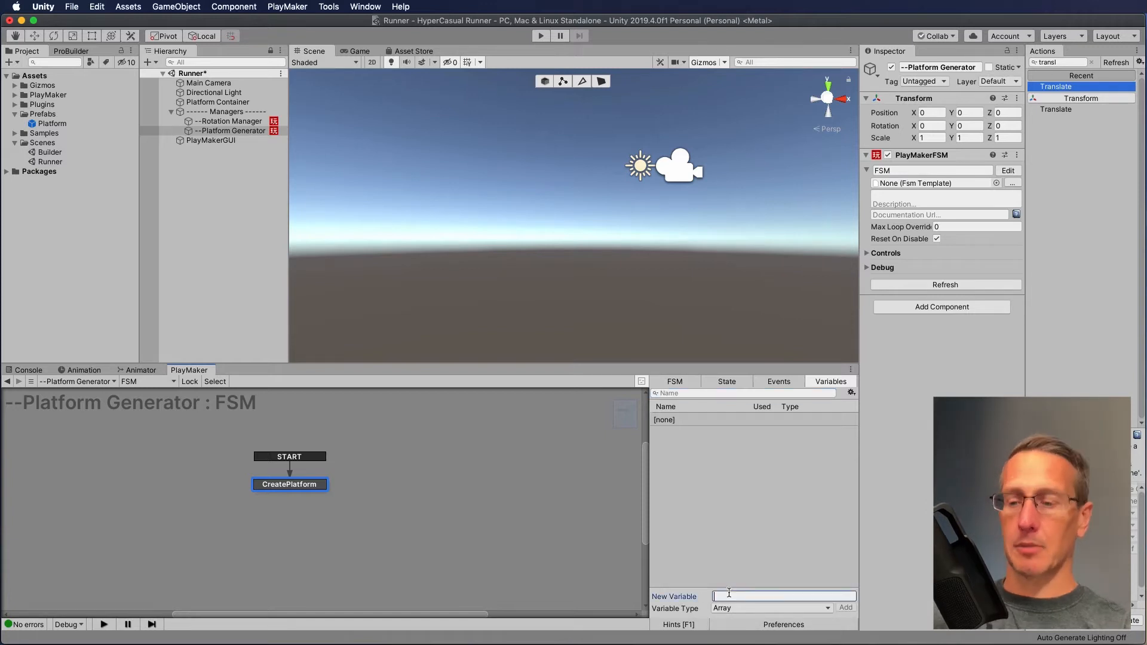
pyautogui.write('Platforms')
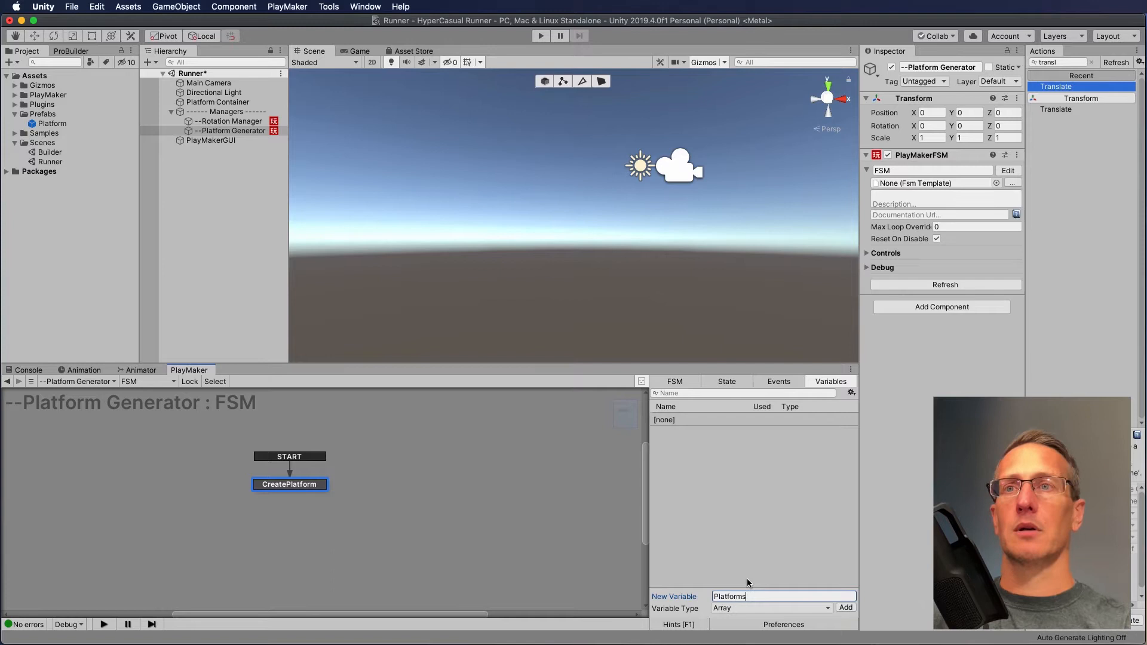
pyautogui.press('Return')
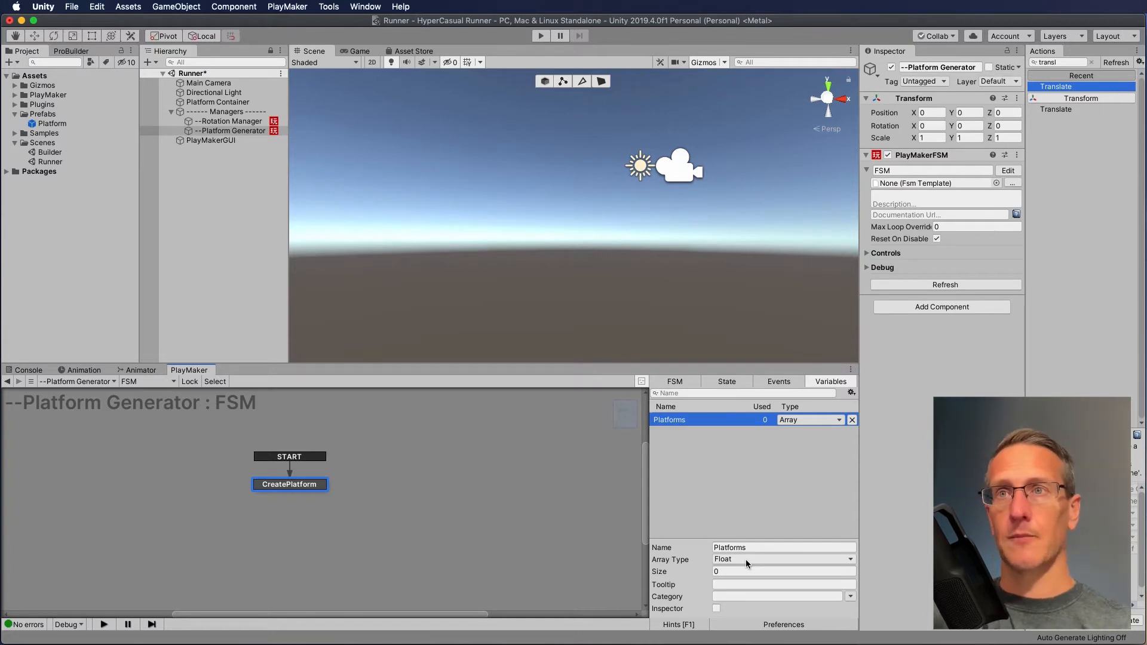
pyautogui.click(745, 557)
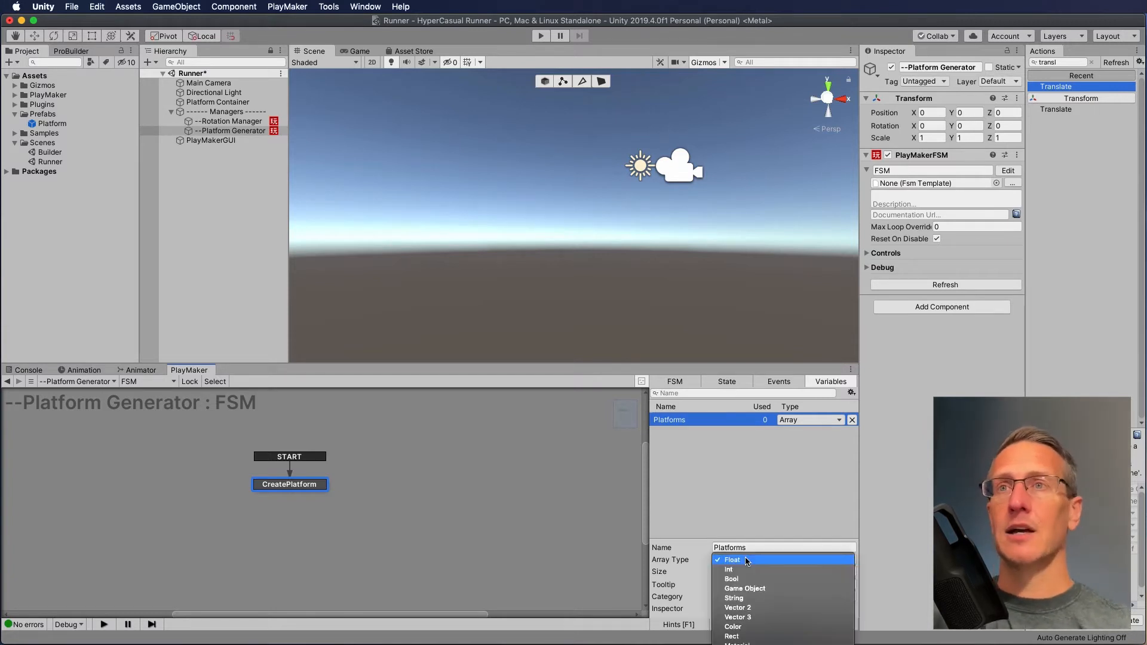
pyautogui.click(743, 590)
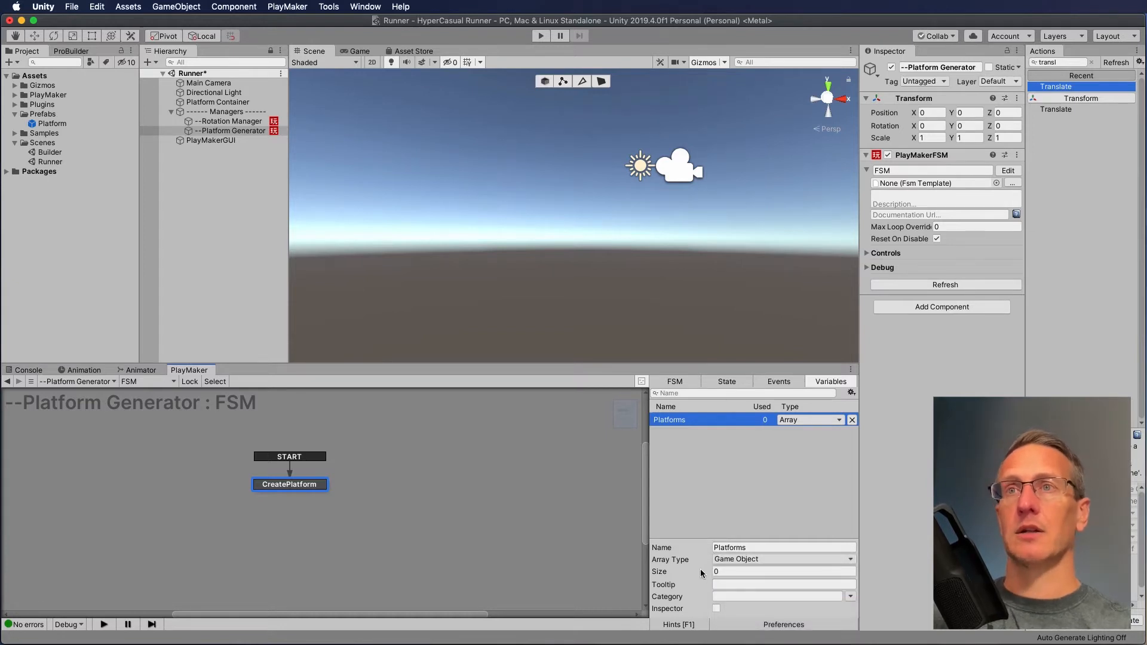
# - Set the Platforms array size to 1 and assign the Platform prefab as Element 0
pyautogui.click(723, 572)
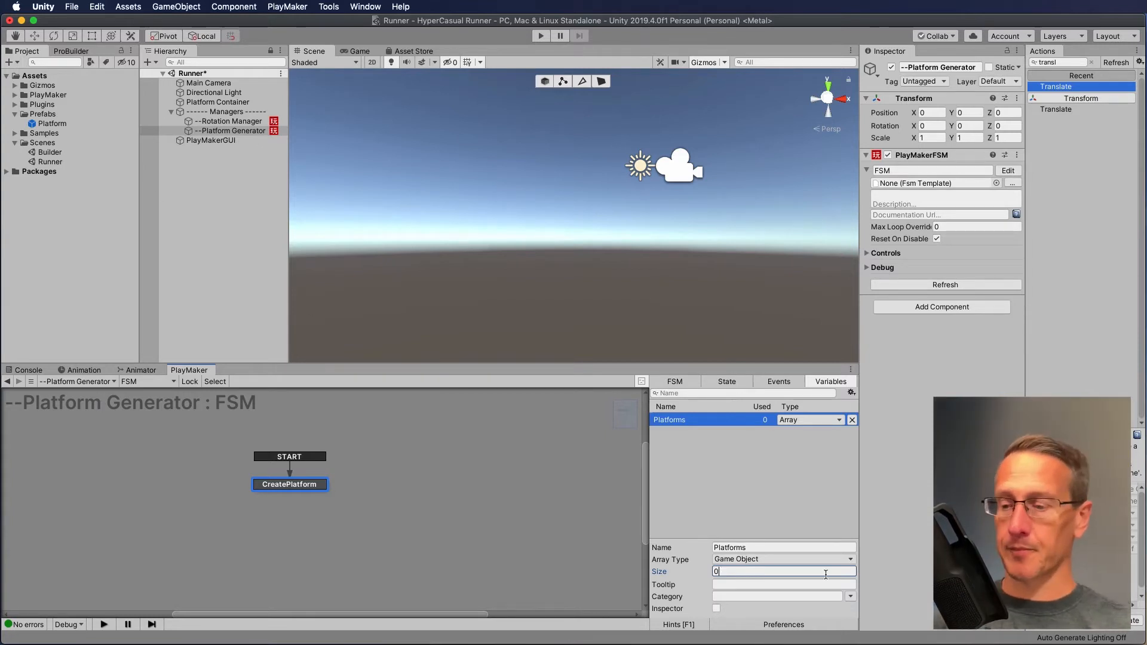
pyautogui.write('1')
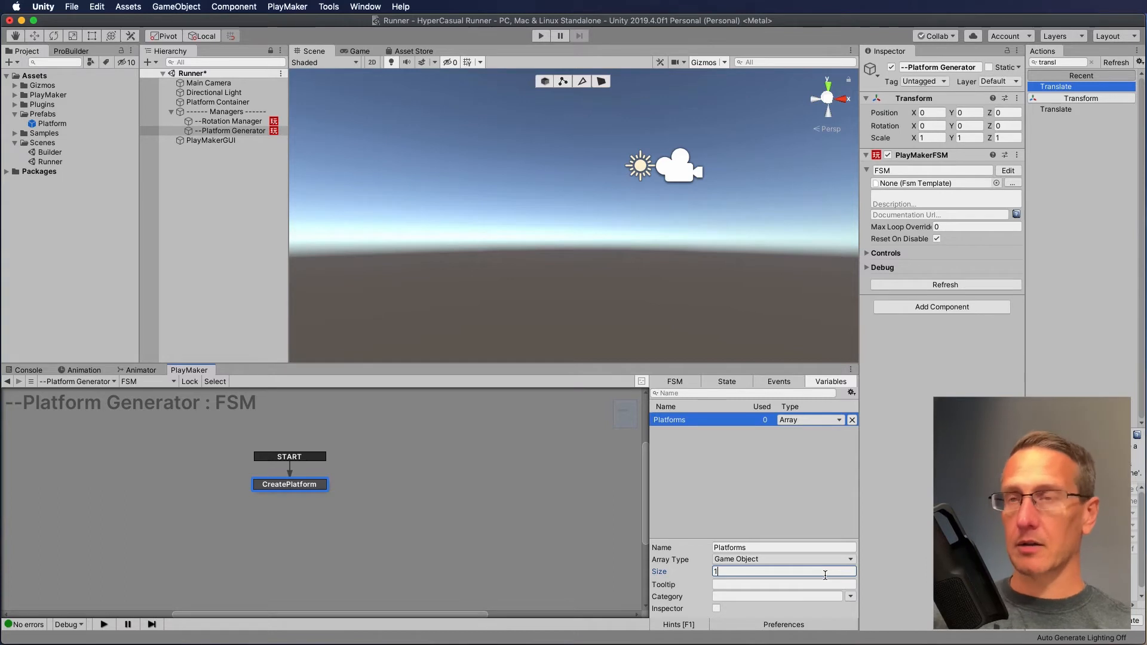
pyautogui.press('Return')
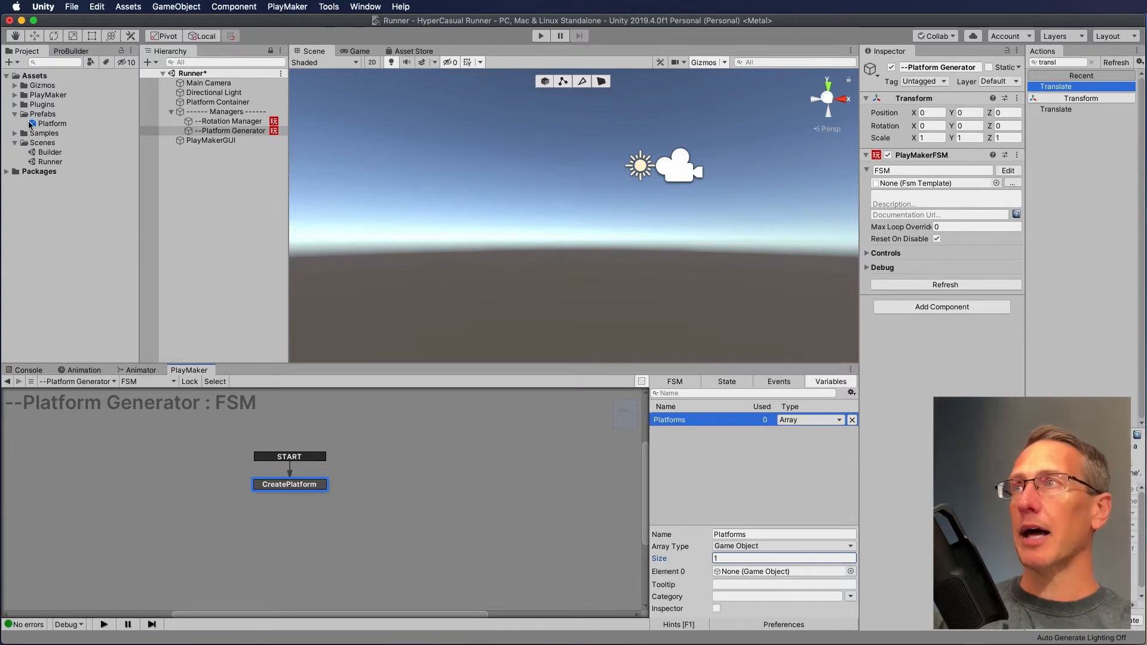
pyautogui.moveTo(30, 125); pyautogui.dragTo(773, 569)
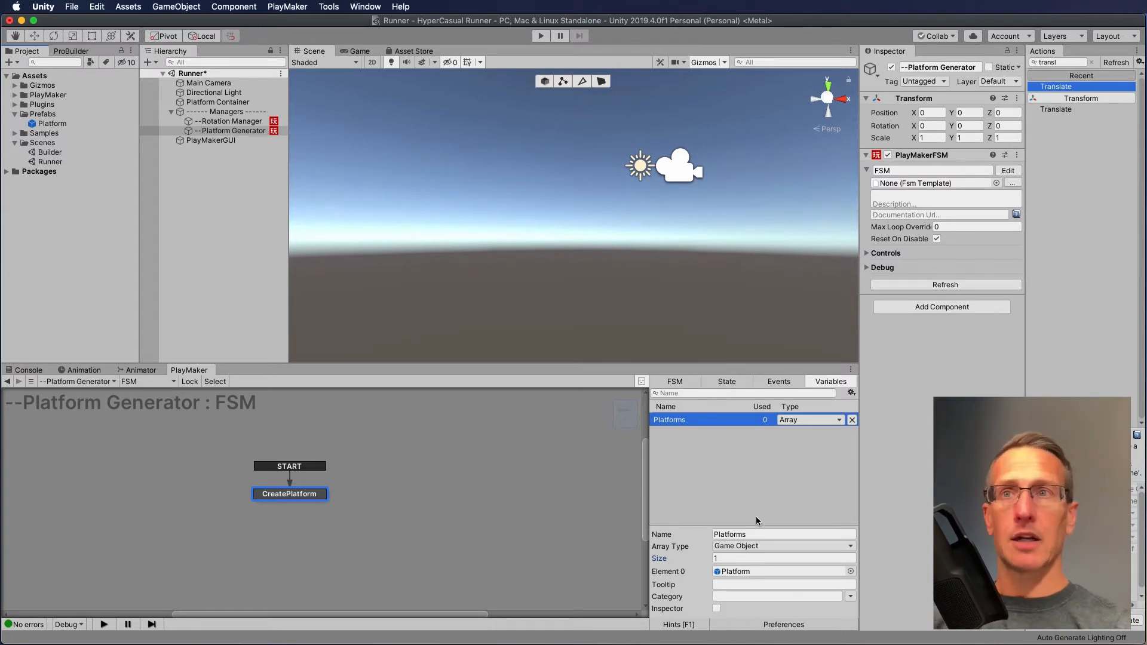
pyautogui.click(727, 381)
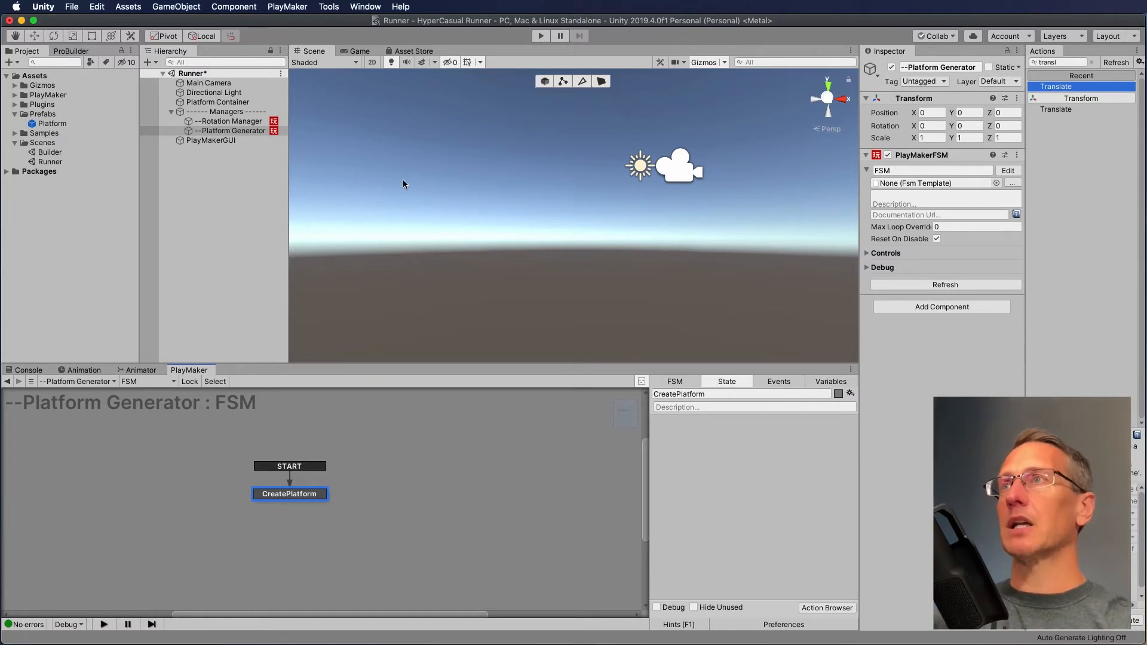
# - Create an empty child object under Platform Container and name it SpawnPoint
pyautogui.click(212, 102)
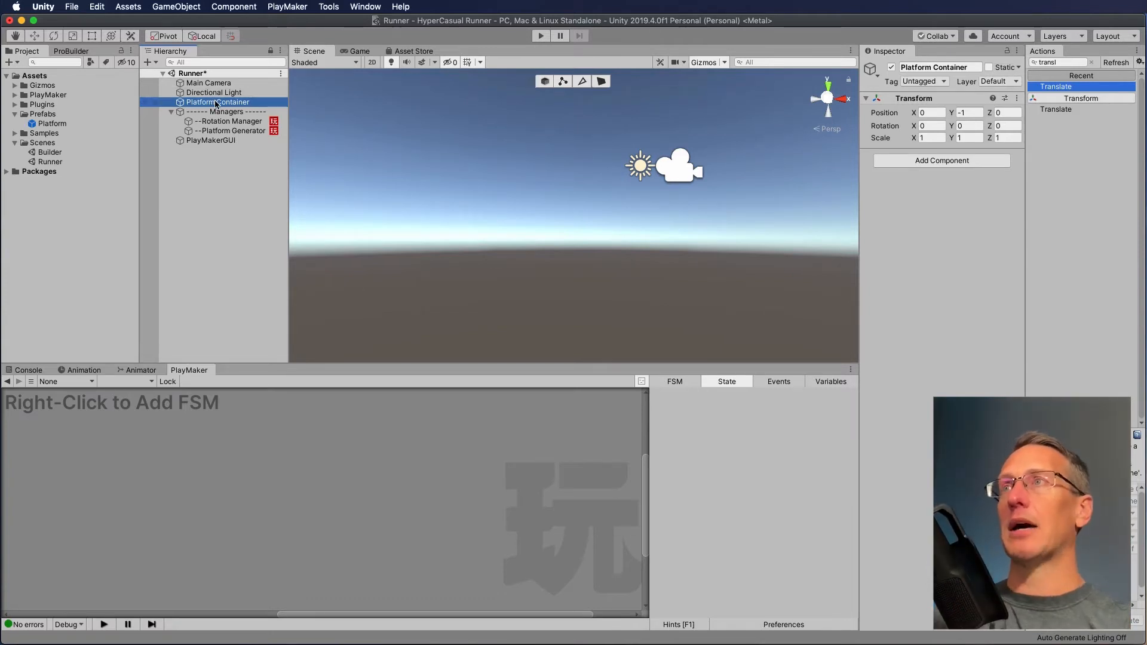
pyautogui.rightClick(216, 104)
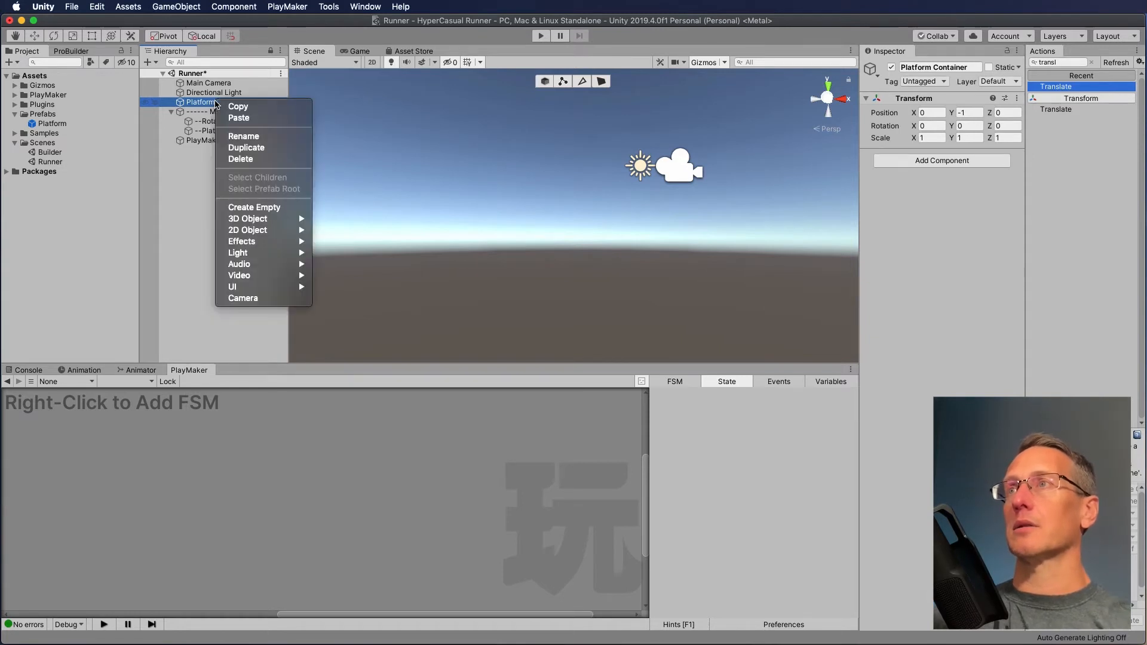
pyautogui.click(242, 207)
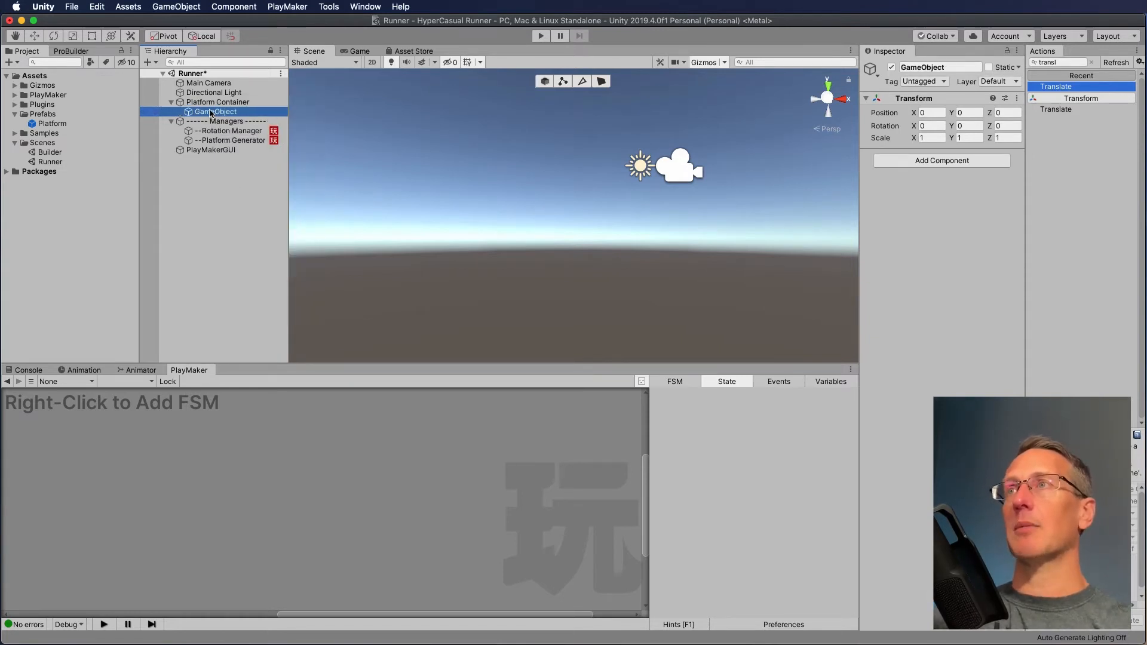
pyautogui.write('S')
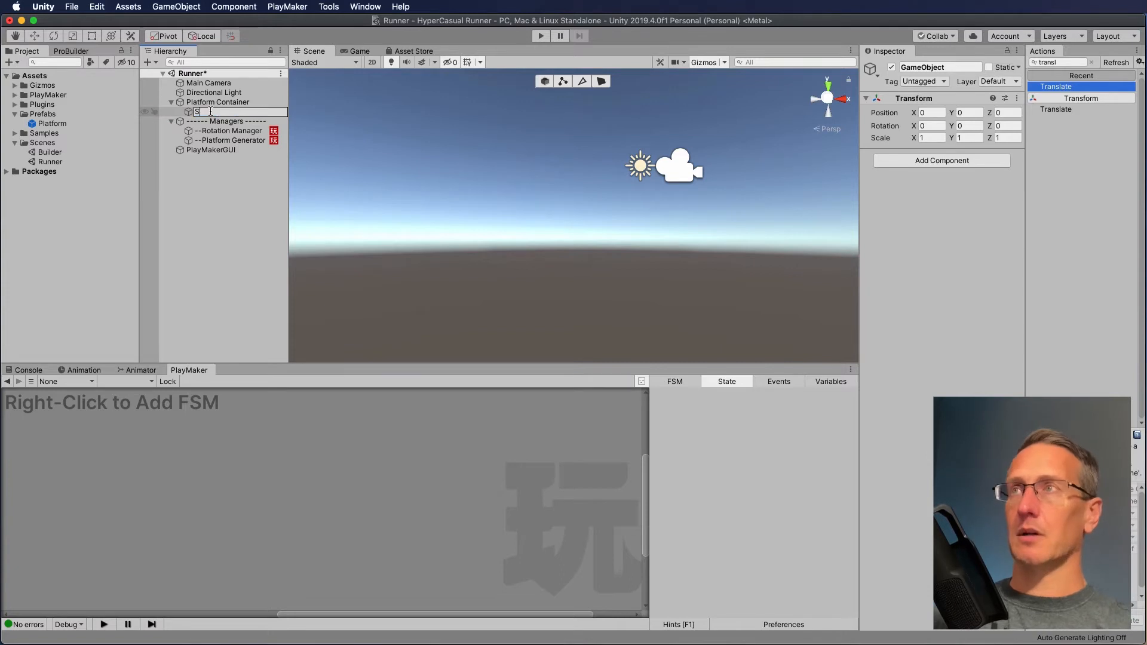
pyautogui.write('pawn')
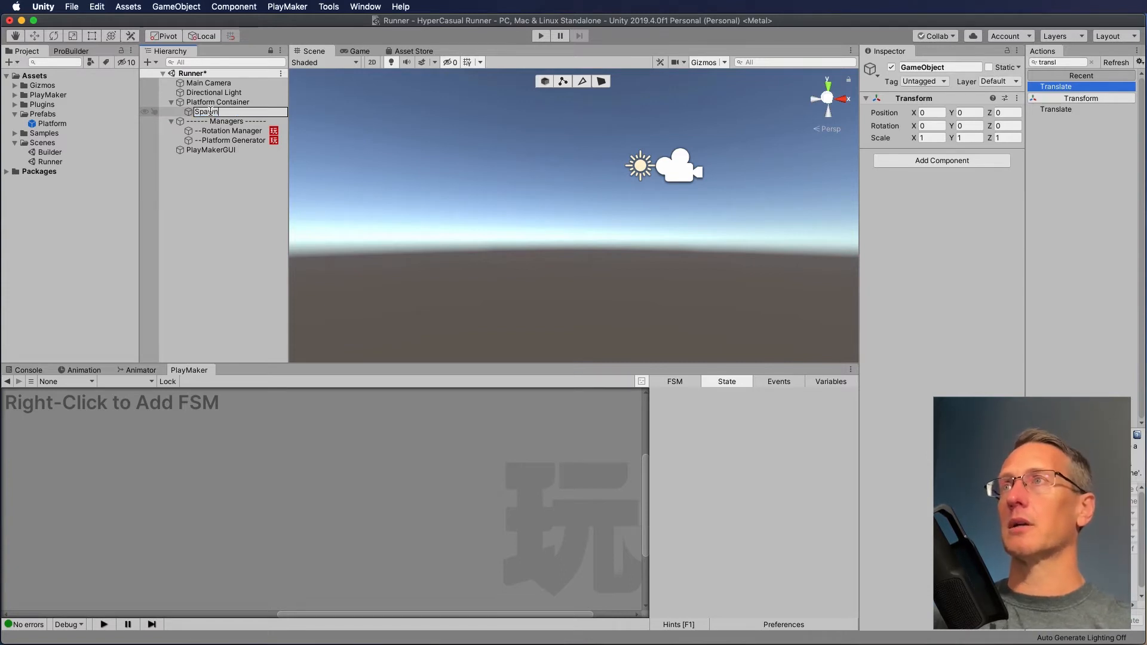
pyautogui.write('Point')
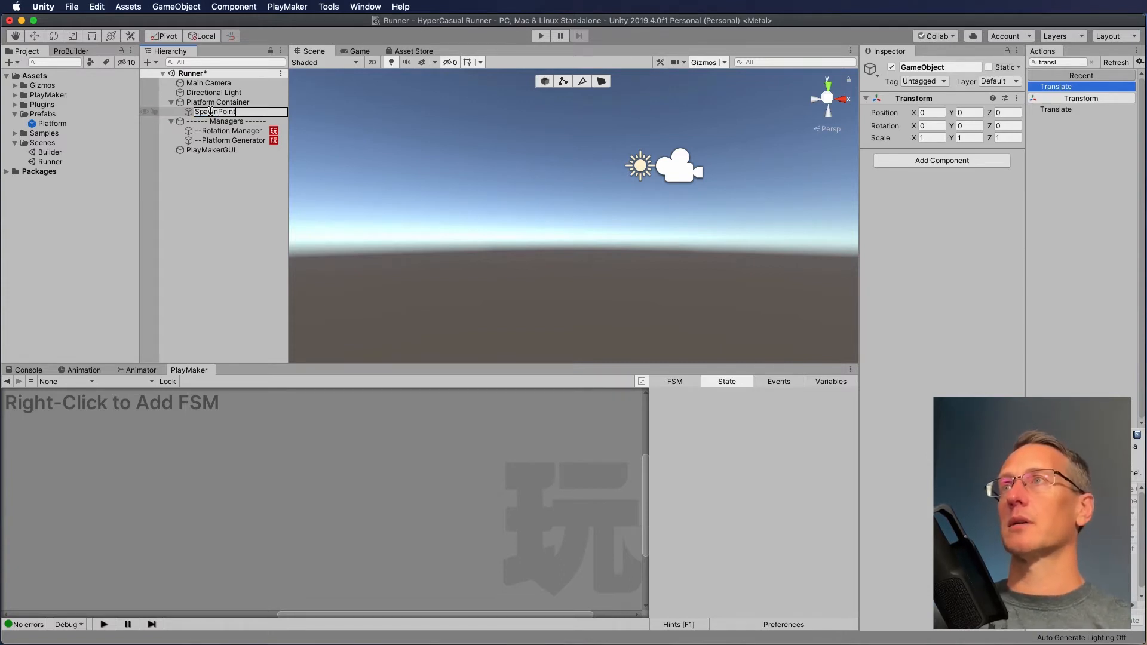
pyautogui.press('Return')
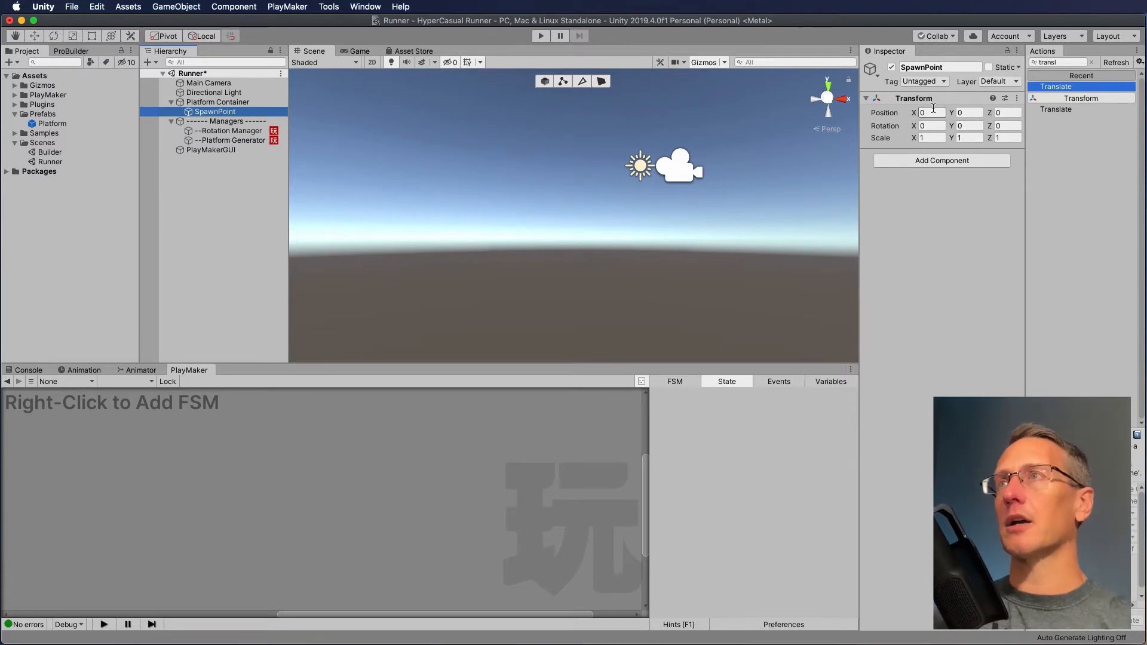
# - Add an Array Get Random action to the CreatePlatform state of --Platform Generator
pyautogui.click(217, 142)
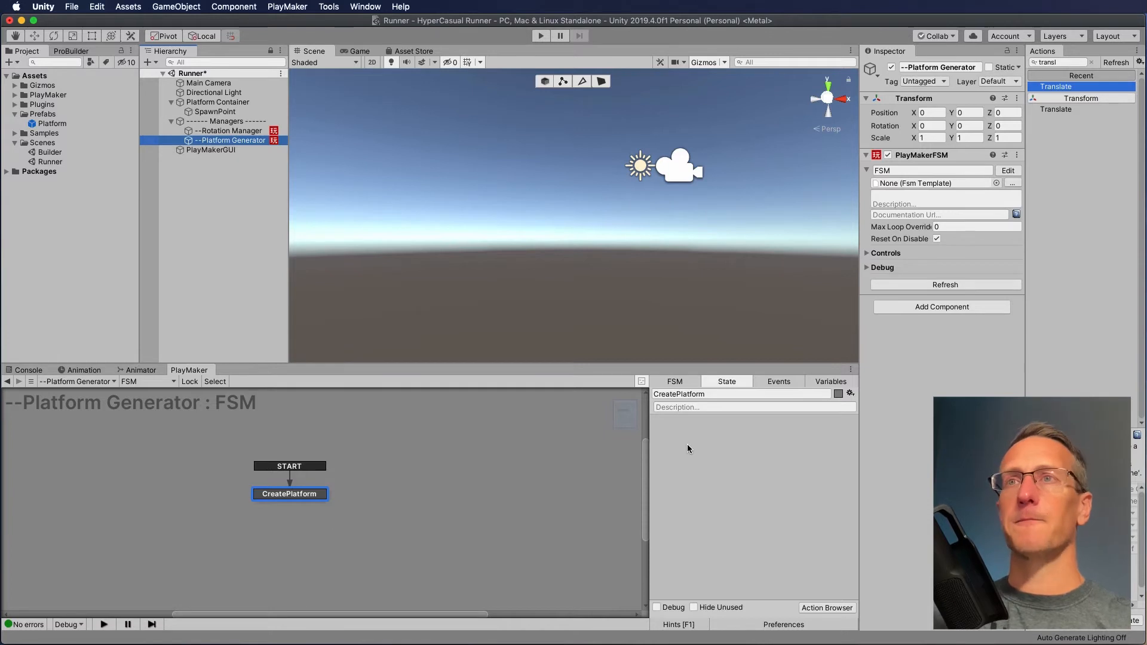
pyautogui.click(707, 429)
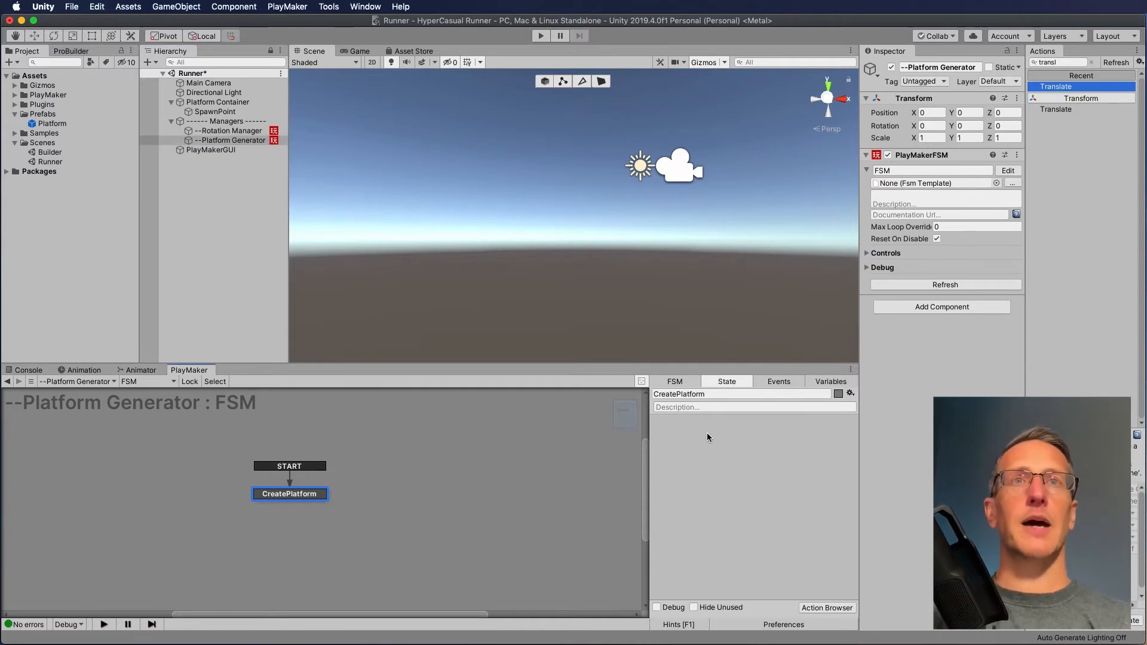
pyautogui.click(1061, 62)
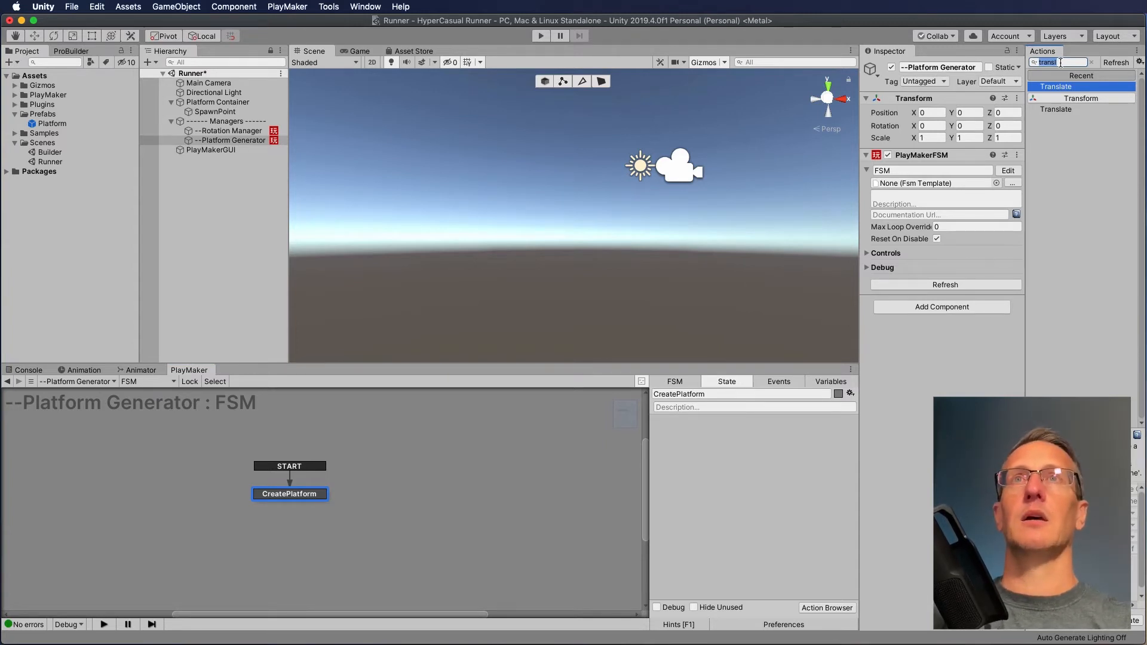
pyautogui.write('arra')
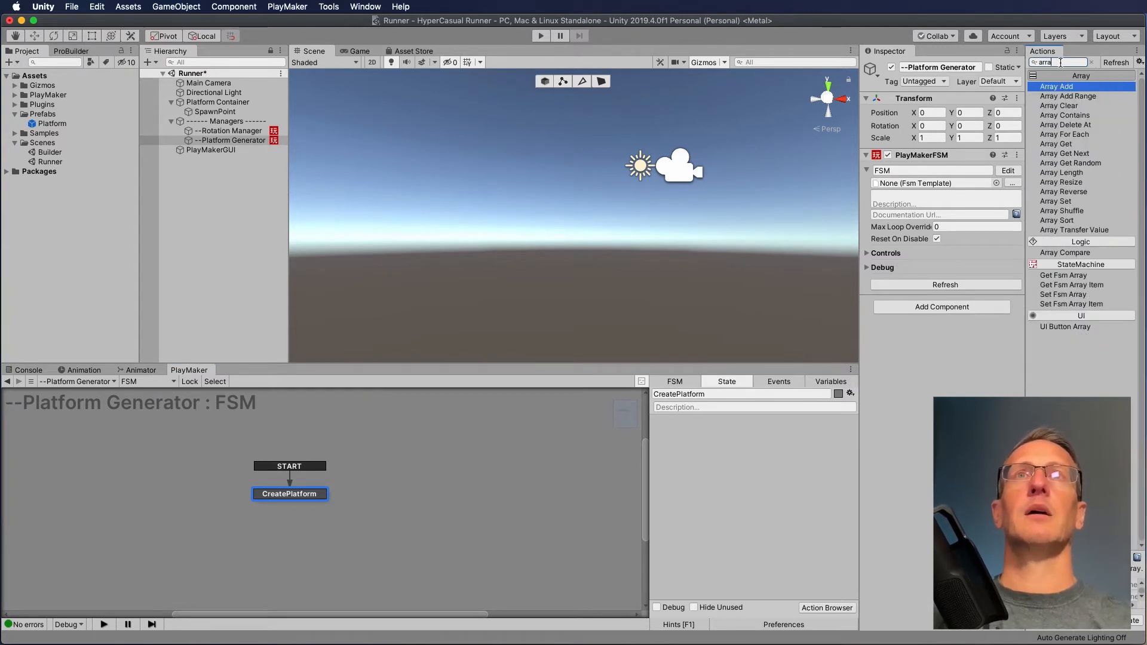
pyautogui.click(1065, 163)
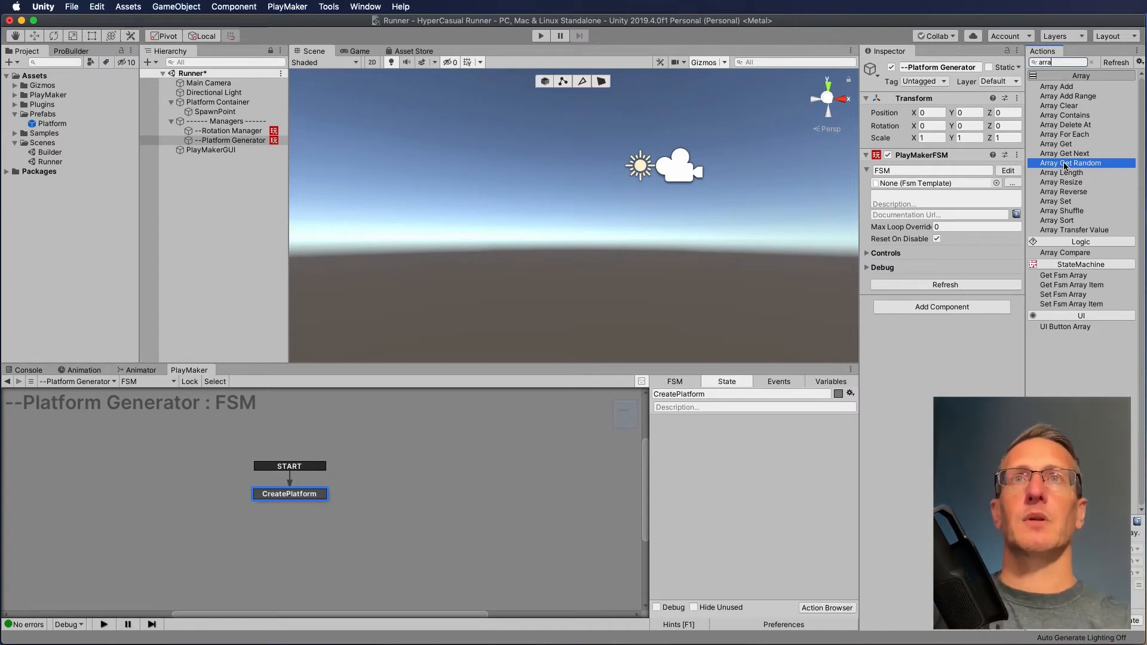
pyautogui.moveTo(1063, 166); pyautogui.dragTo(707, 472)
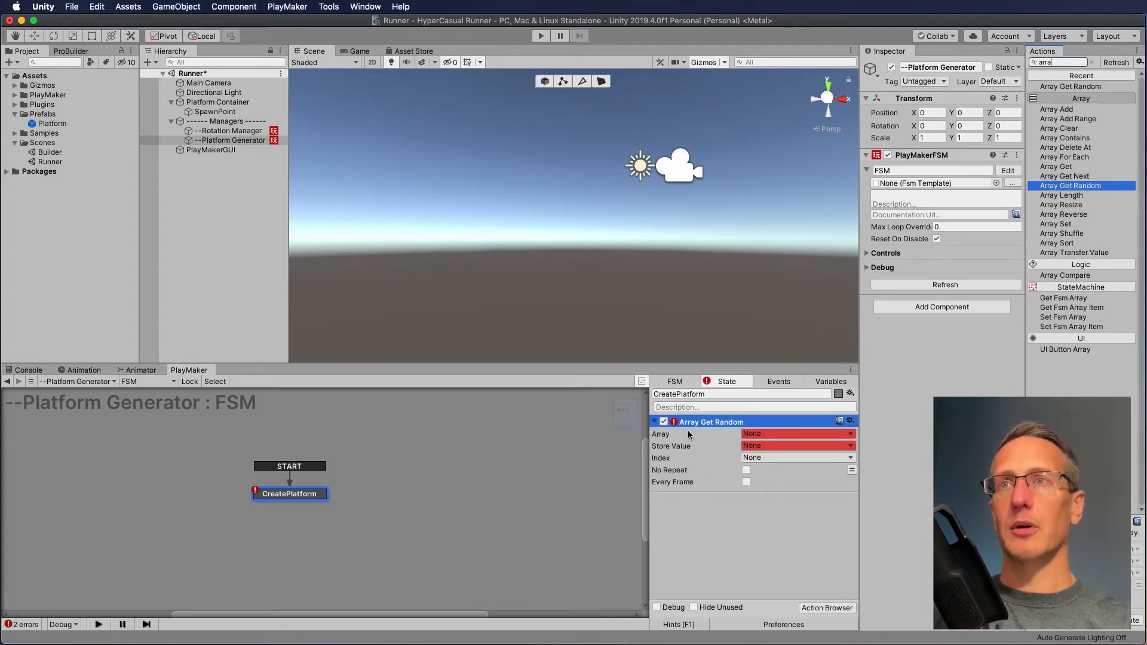
# - Set Array Get Random to pick from the Platforms array and store the value in a new global variable named SelectedPlatform
pyautogui.click(771, 435)
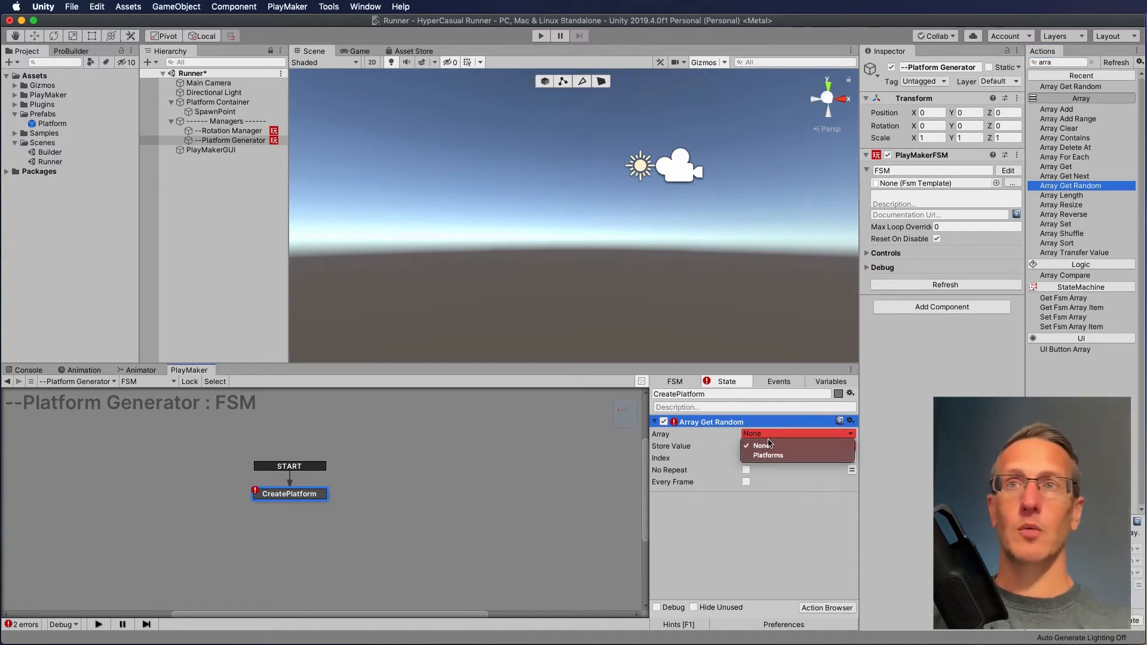
pyautogui.click(768, 446)
pyautogui.click(768, 457)
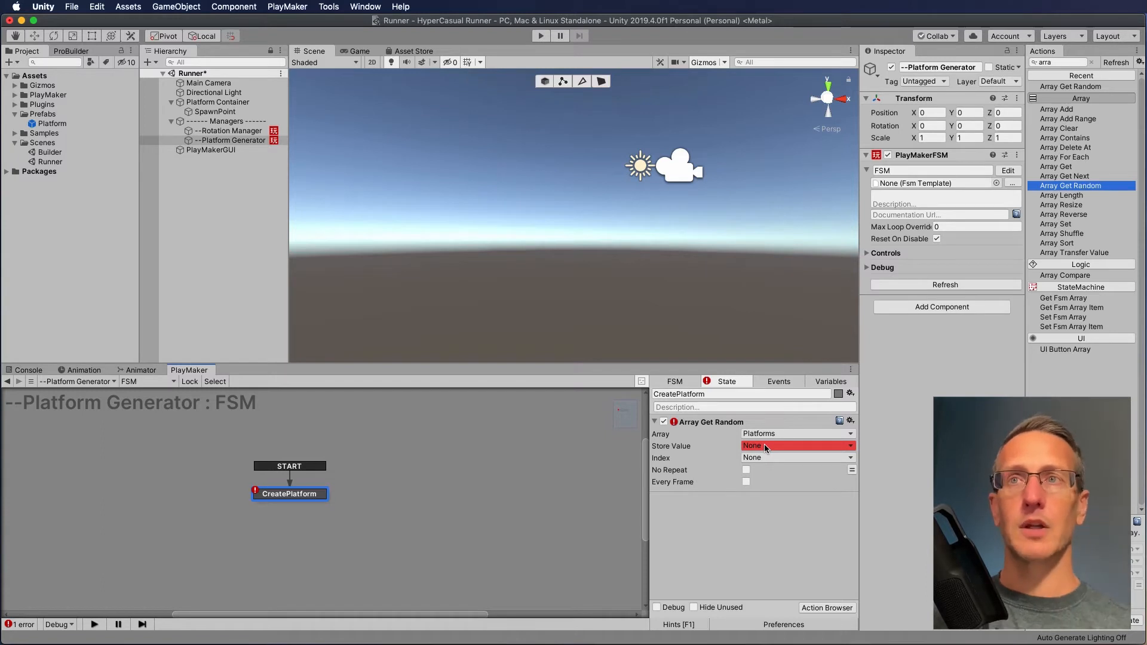
pyautogui.click(765, 447)
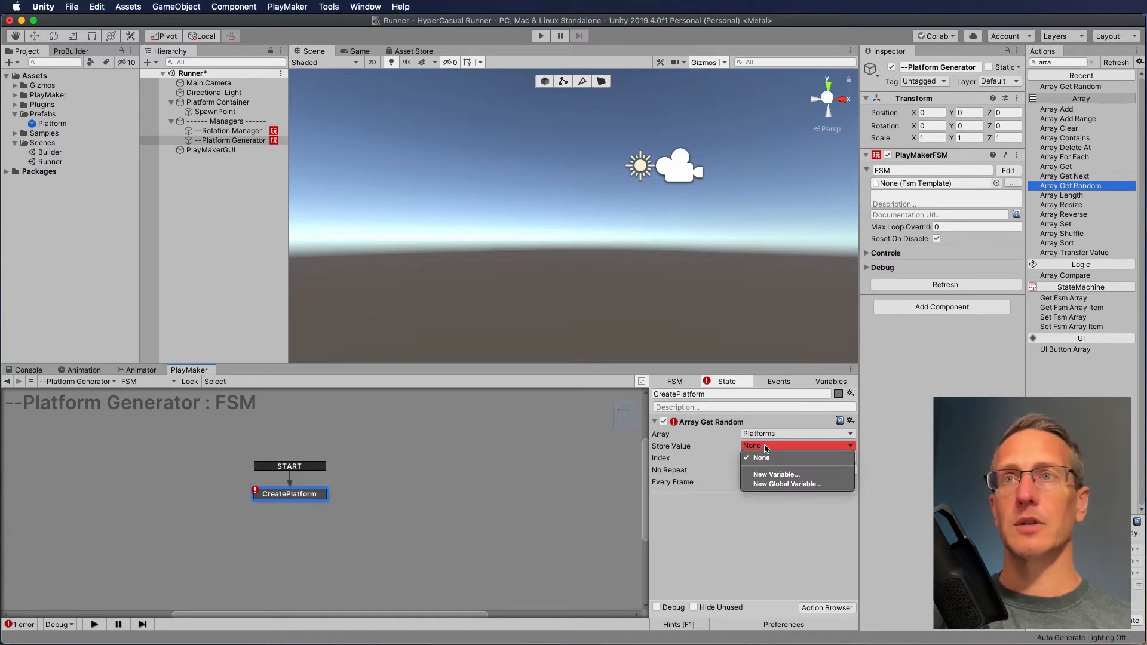
pyautogui.click(775, 483)
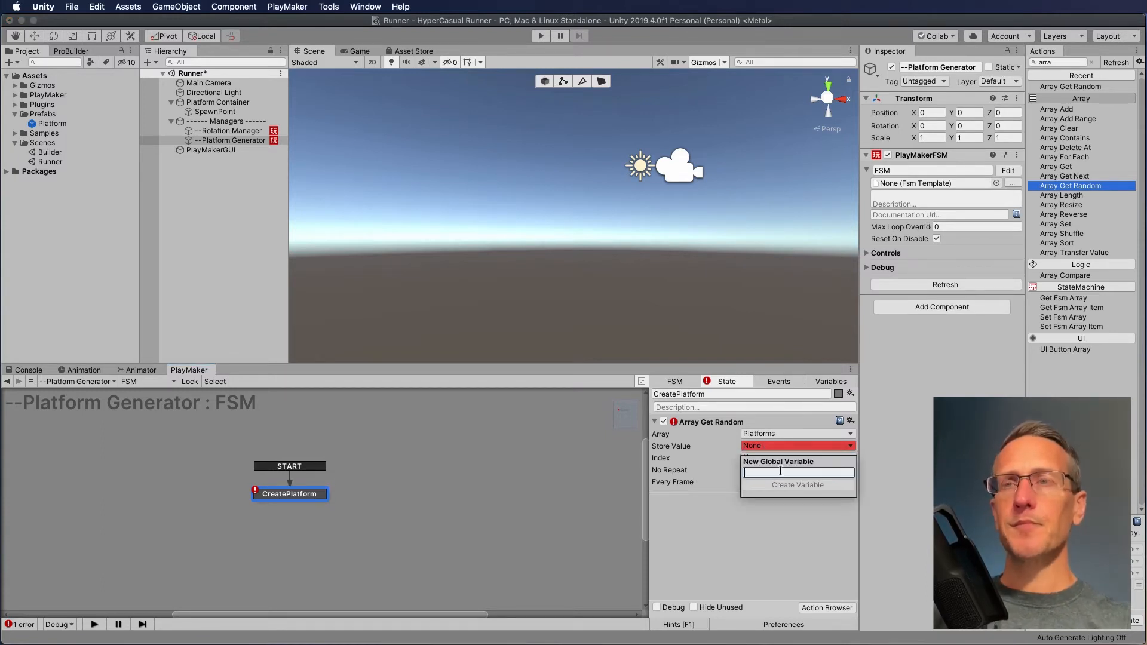
pyautogui.write('Se')
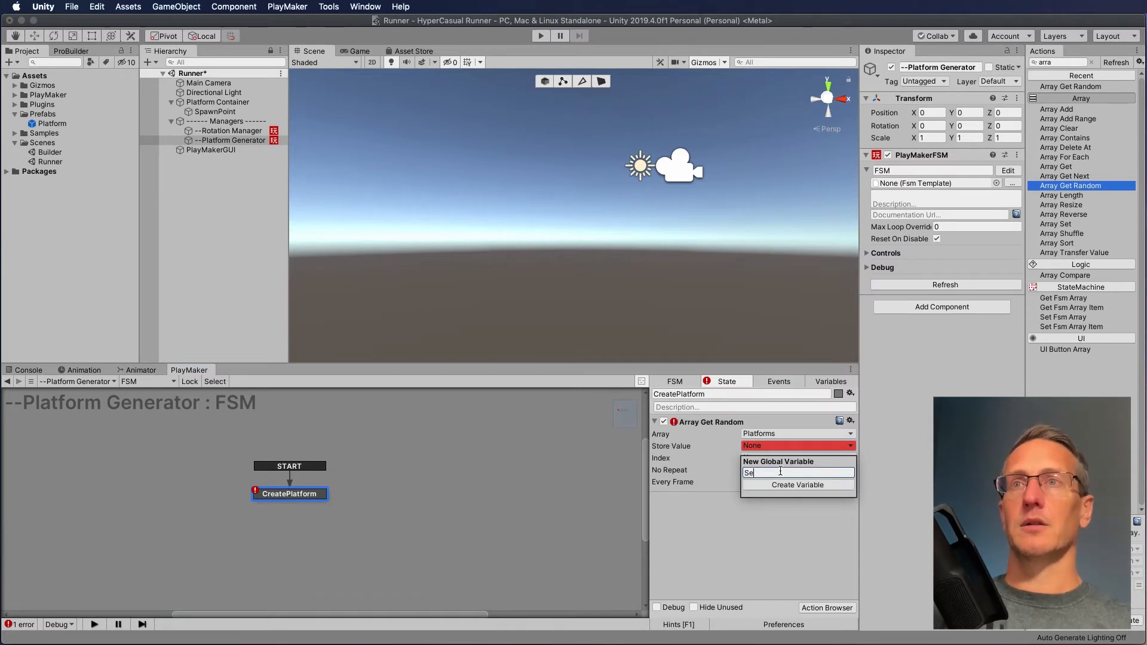
pyautogui.write('lected')
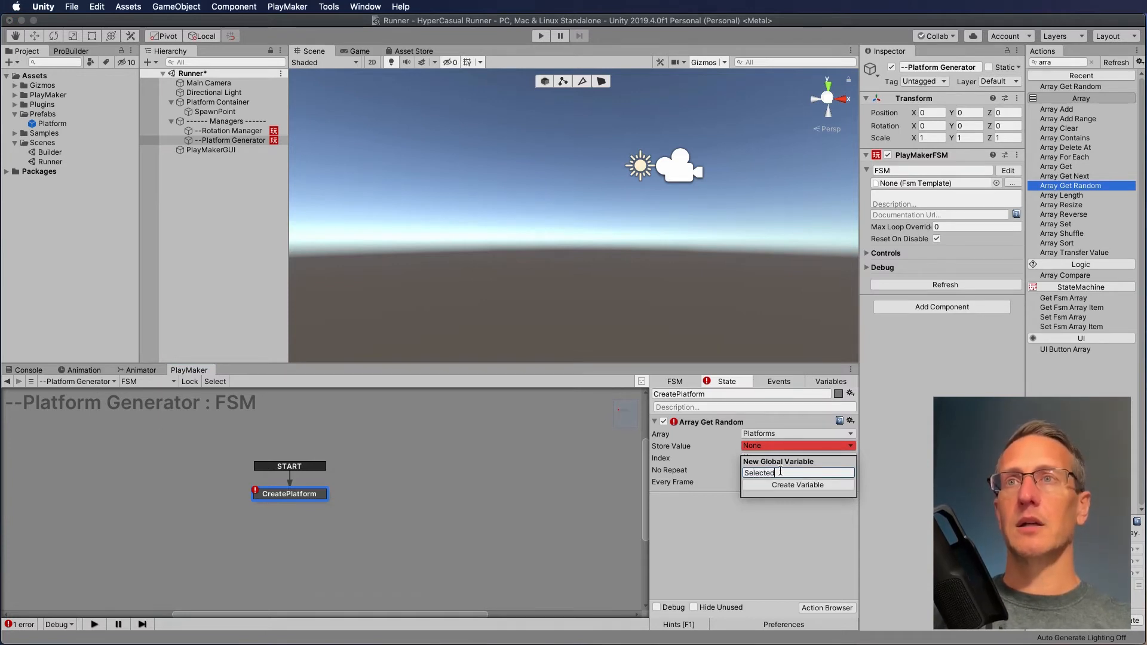
pyautogui.write('Platform')
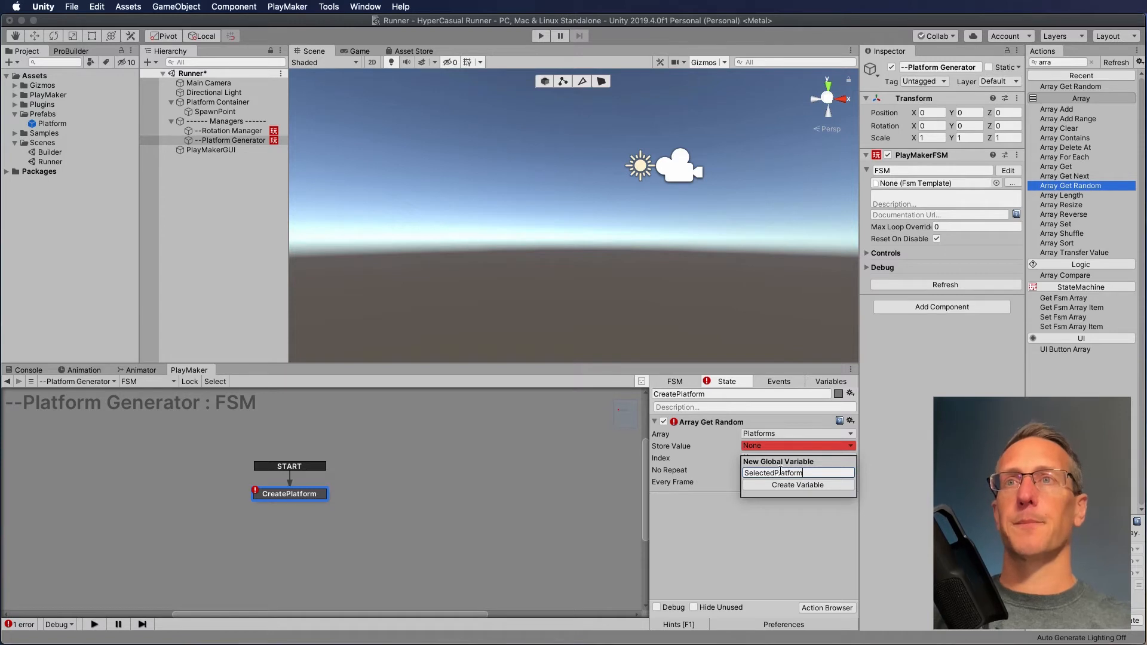
pyautogui.press('Return')
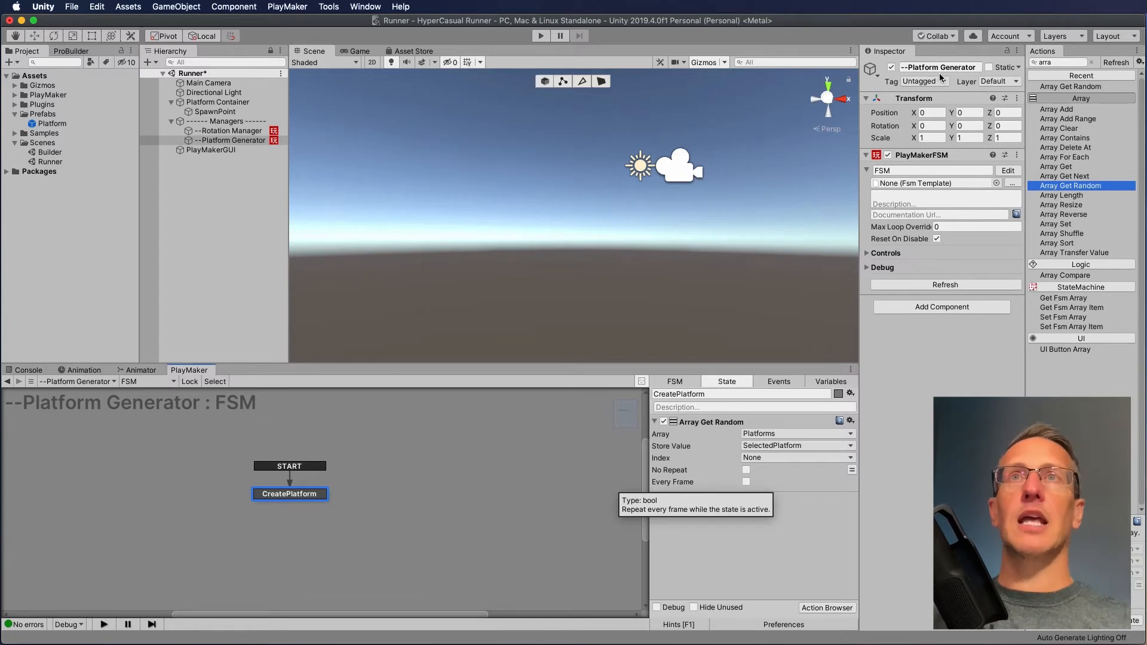
# - Add a Create Object action to the CreatePlatform state that creates the global SelectedPlatform at the SpawnPoint object
pyautogui.click(1058, 63)
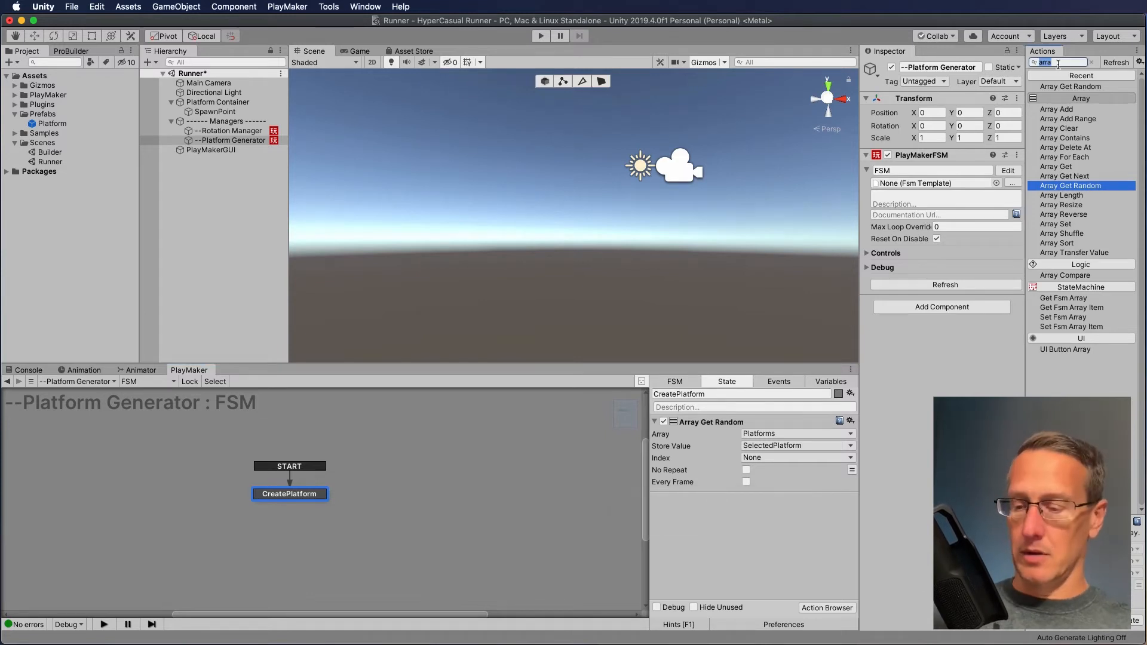
pyautogui.write('create')
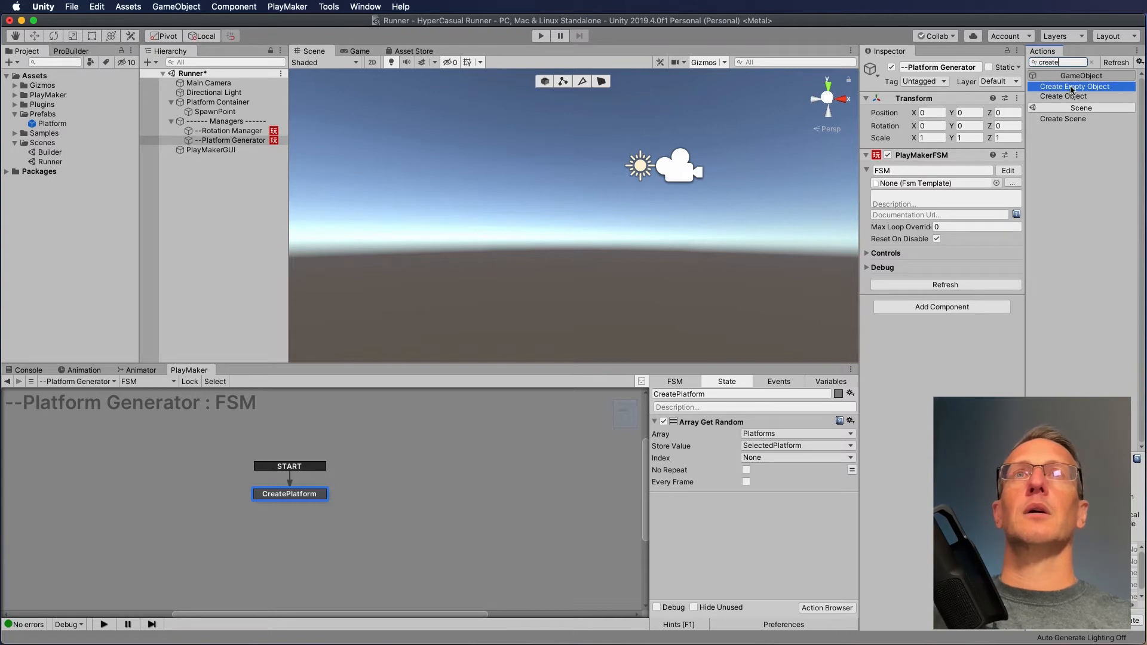
pyautogui.moveTo(1071, 97); pyautogui.dragTo(702, 524)
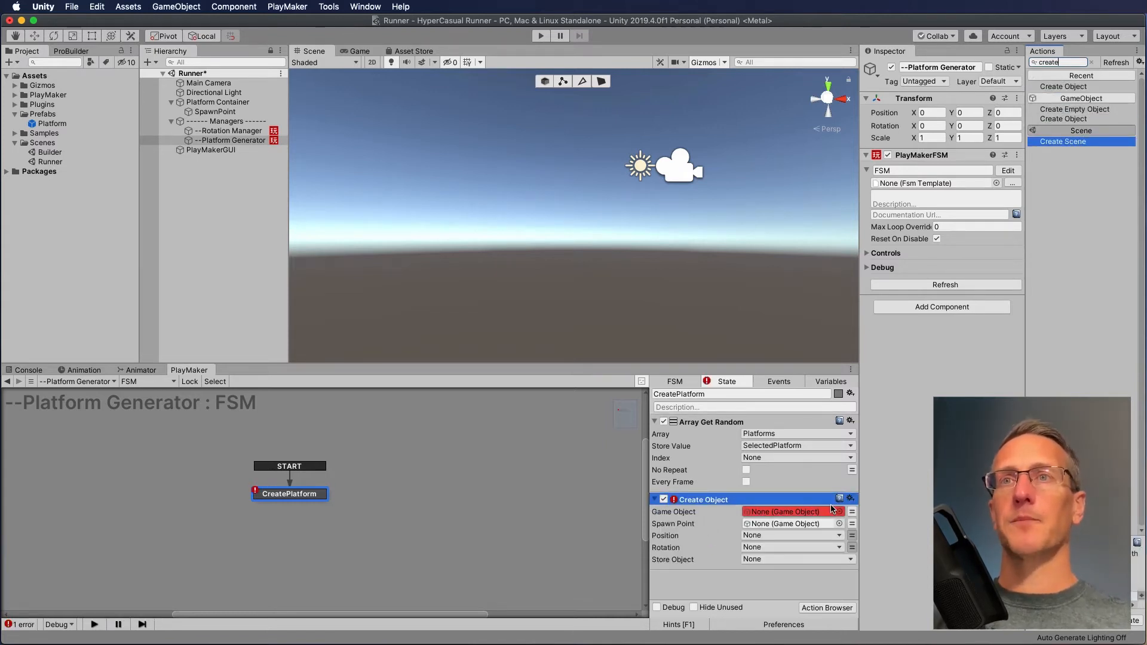
pyautogui.click(852, 512)
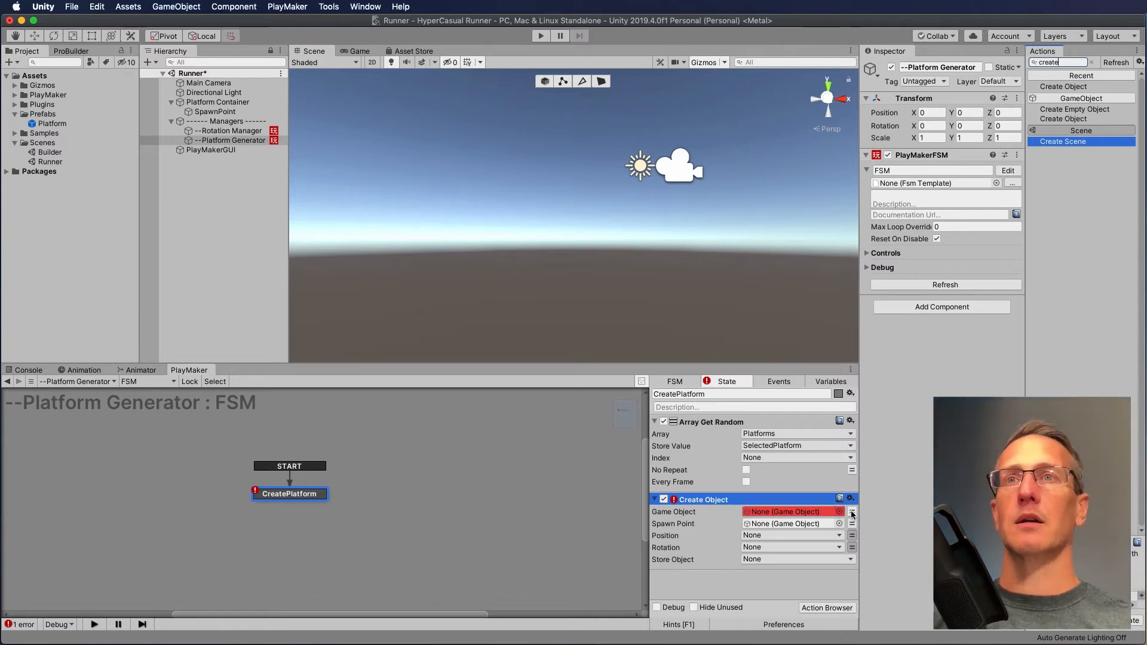
pyautogui.click(834, 513)
pyautogui.moveTo(802, 531)
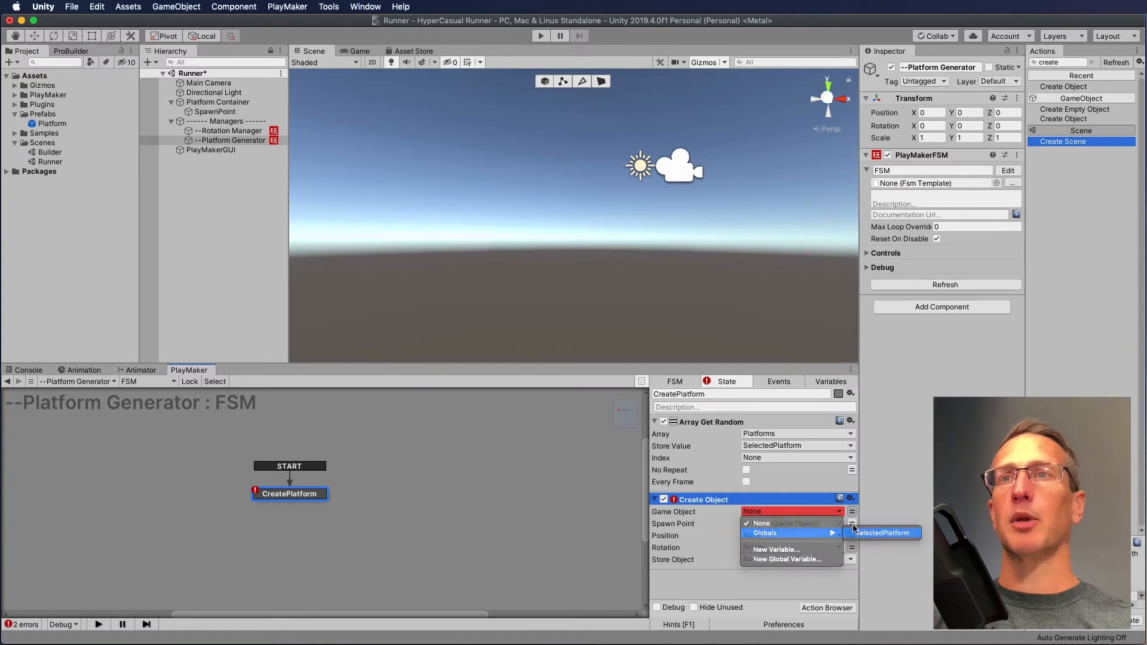
pyautogui.click(883, 533)
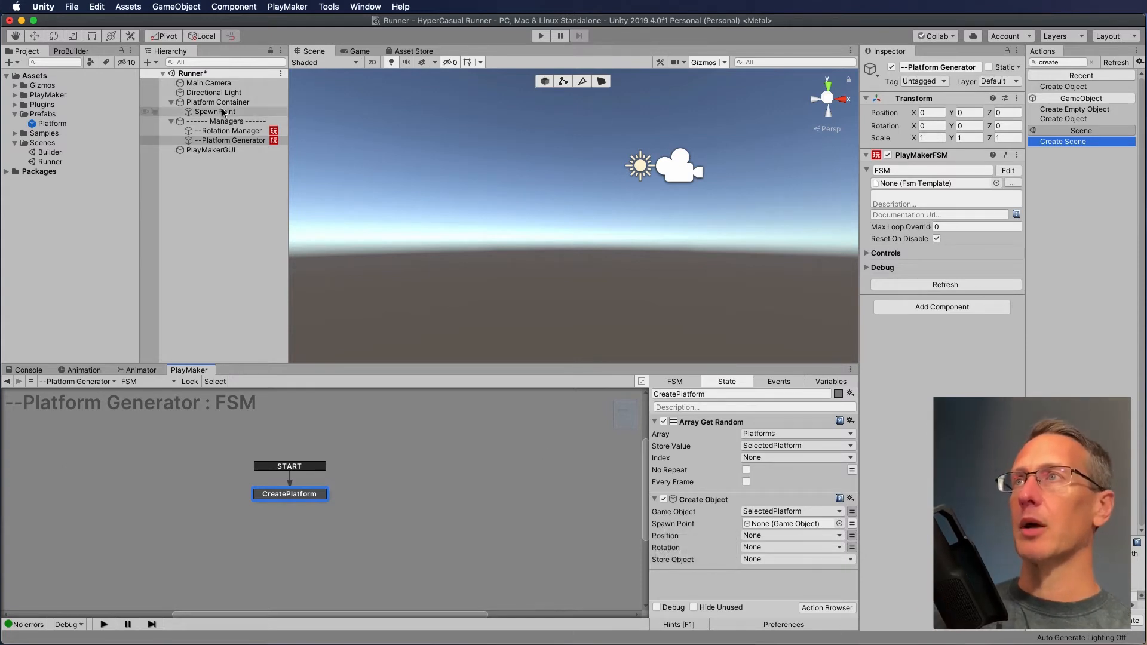
pyautogui.moveTo(206, 111); pyautogui.dragTo(795, 525)
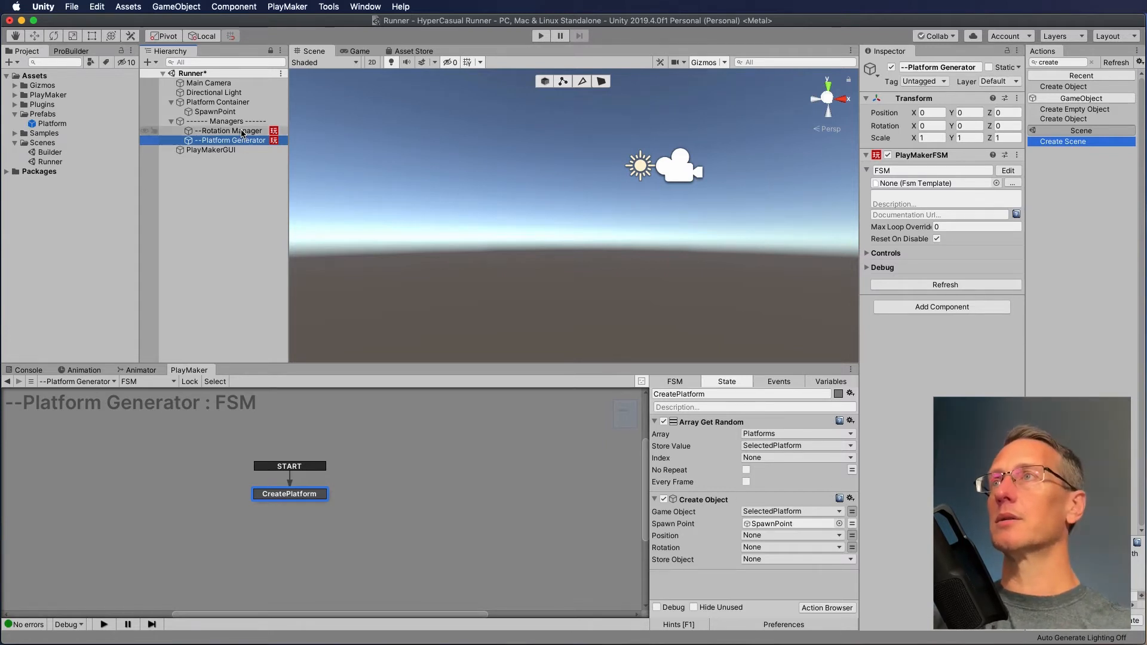
# - Run the Runner scene twice in play mode to check how the generated platform spawns and moves
pyautogui.click(543, 35)
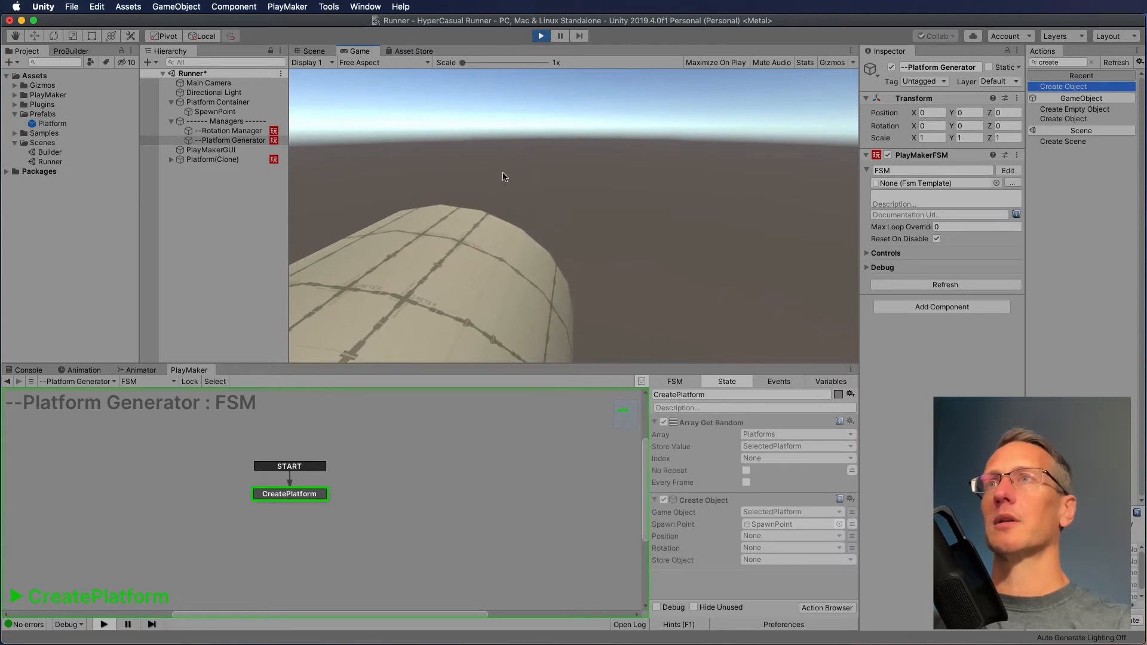
pyautogui.click(540, 35)
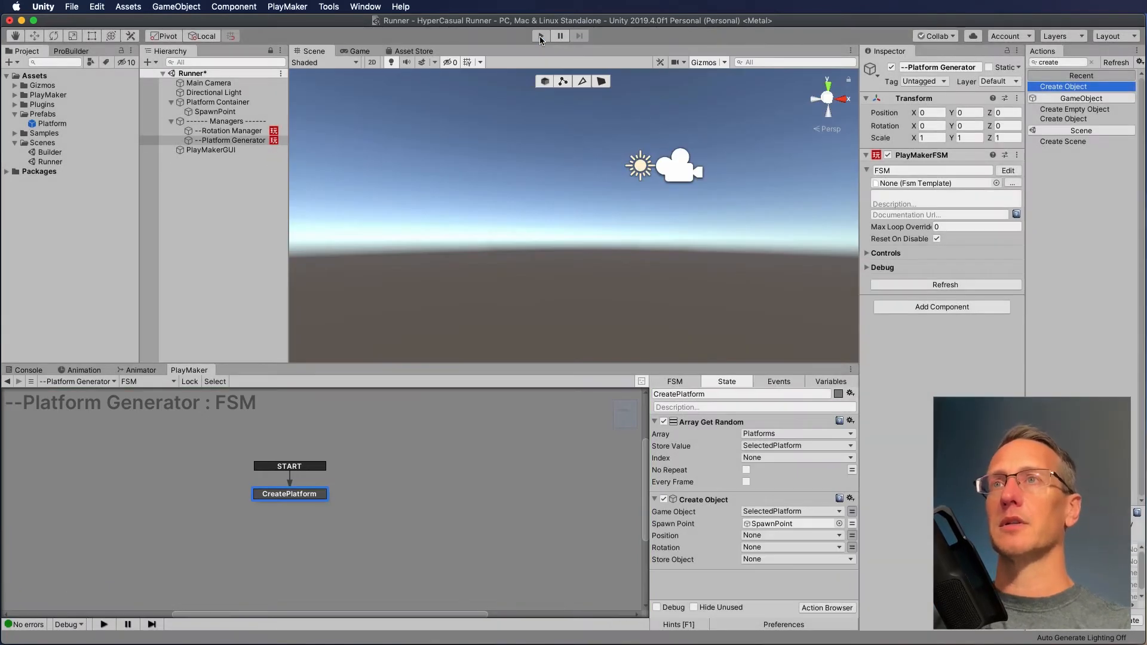
pyautogui.click(539, 35)
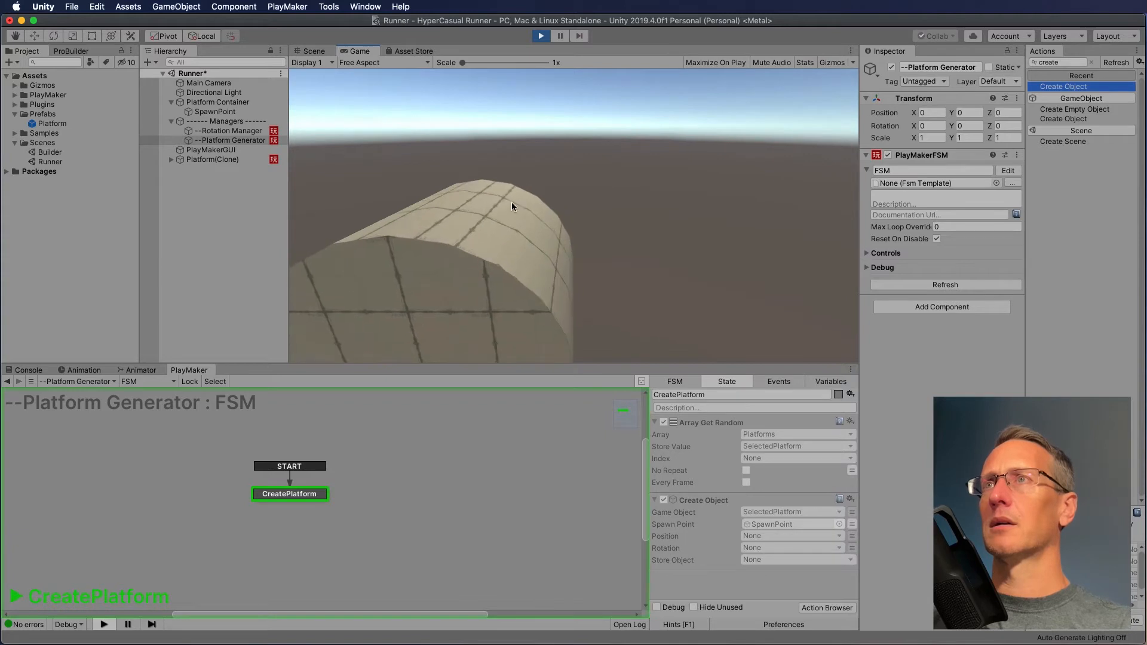
pyautogui.click(539, 35)
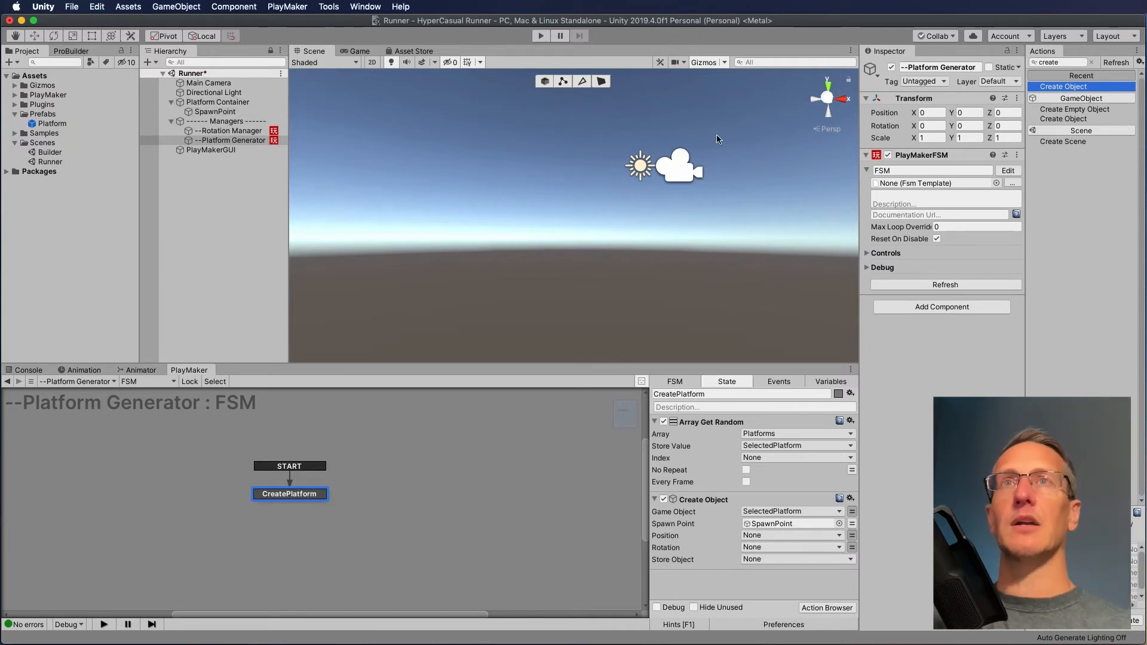
# - Add a Set Parent action after Create Object and specify the global SelectedPlatform as its game object
pyautogui.click(1070, 62)
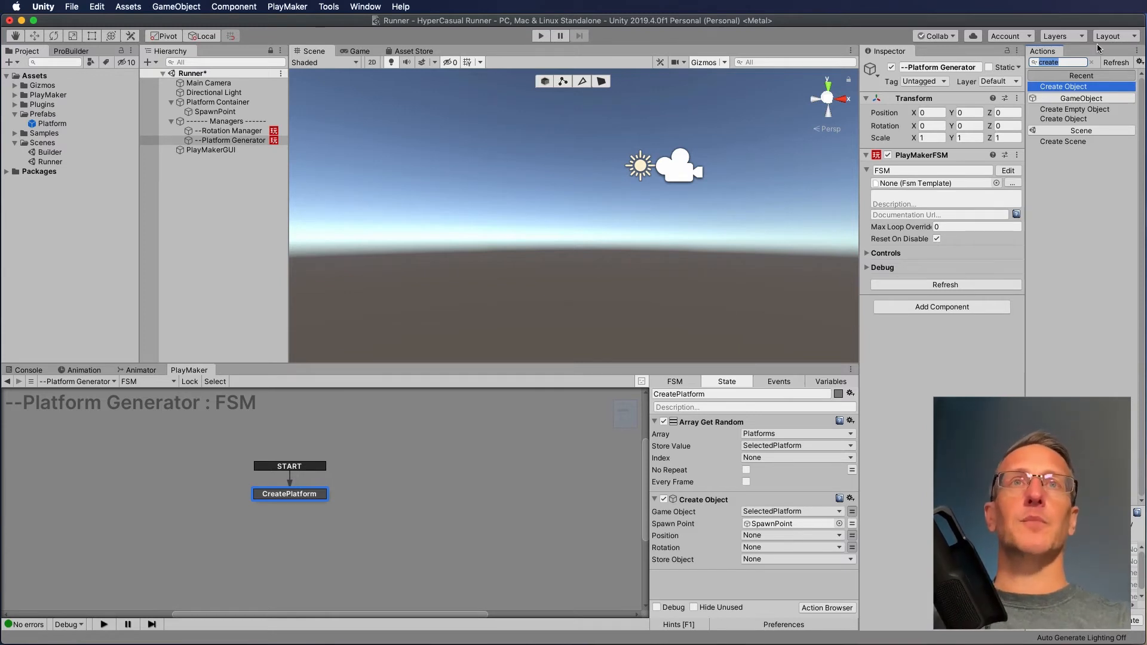
pyautogui.write('set par')
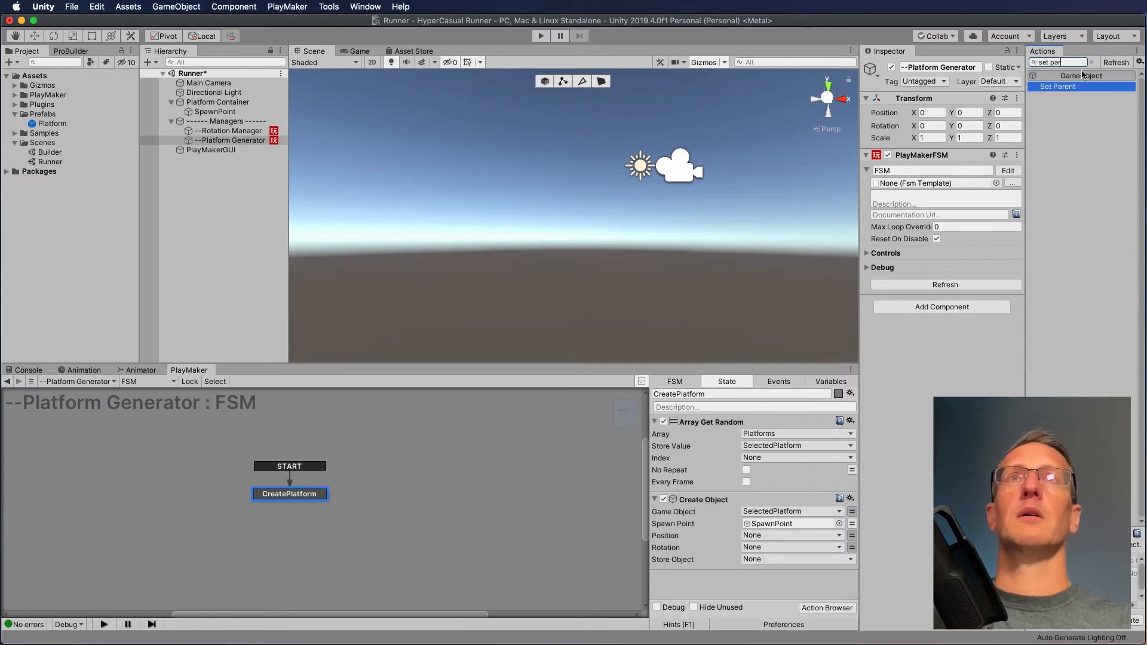
pyautogui.moveTo(1079, 86); pyautogui.dragTo(754, 567)
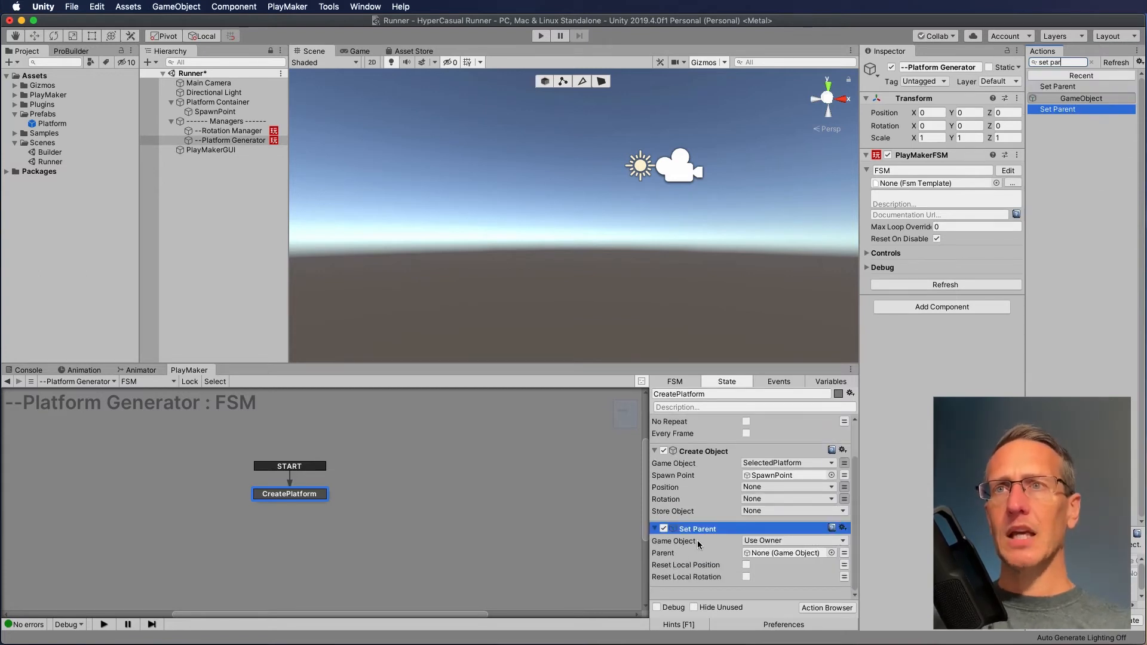
pyautogui.click(838, 539)
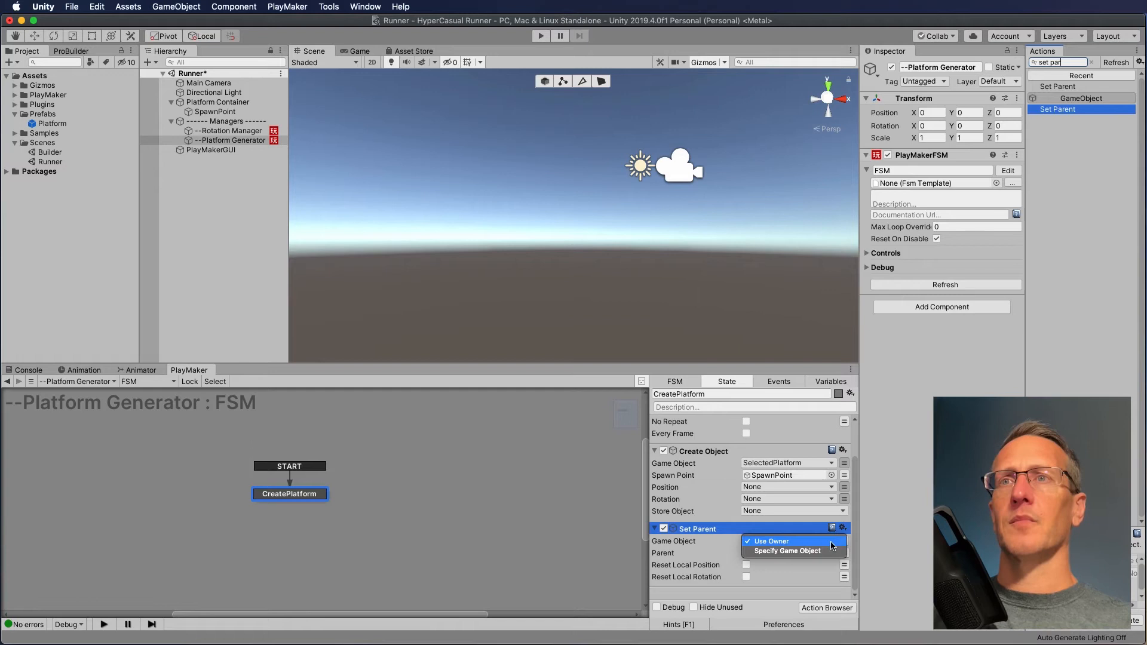
pyautogui.click(773, 551)
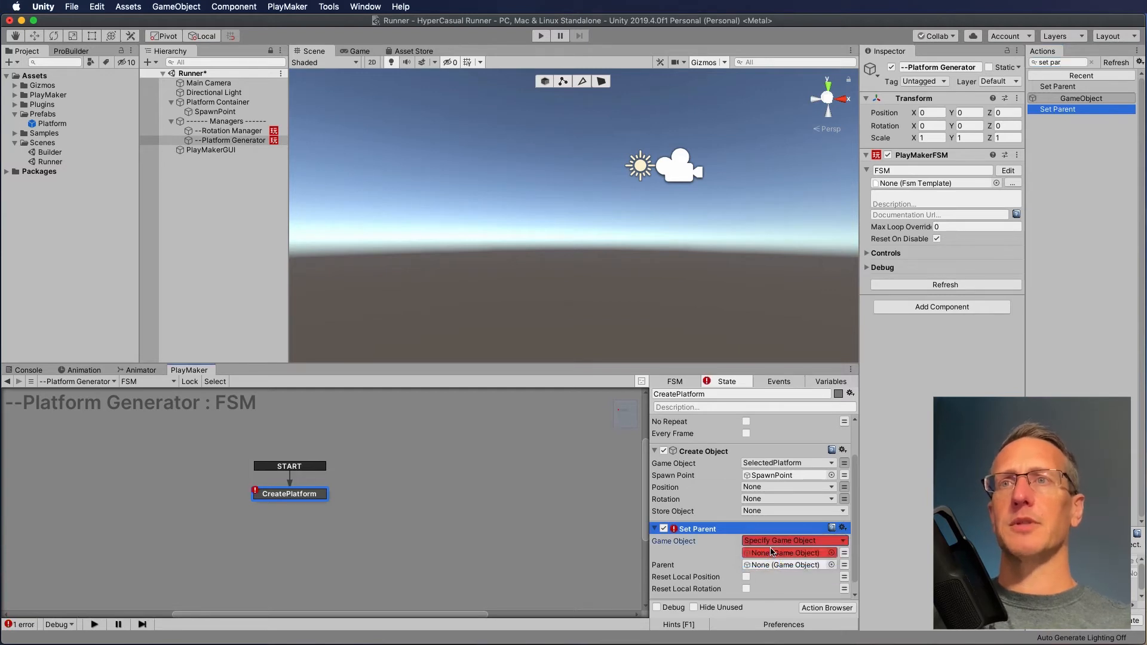
pyautogui.click(845, 555)
pyautogui.click(825, 553)
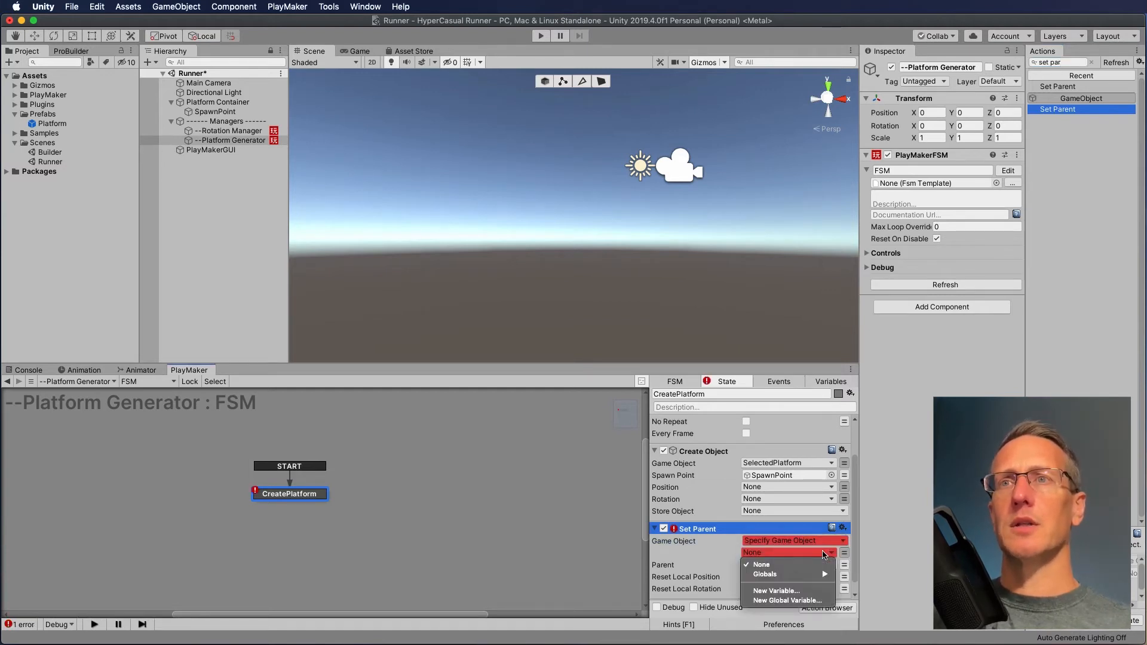
pyautogui.moveTo(777, 575)
pyautogui.click(873, 575)
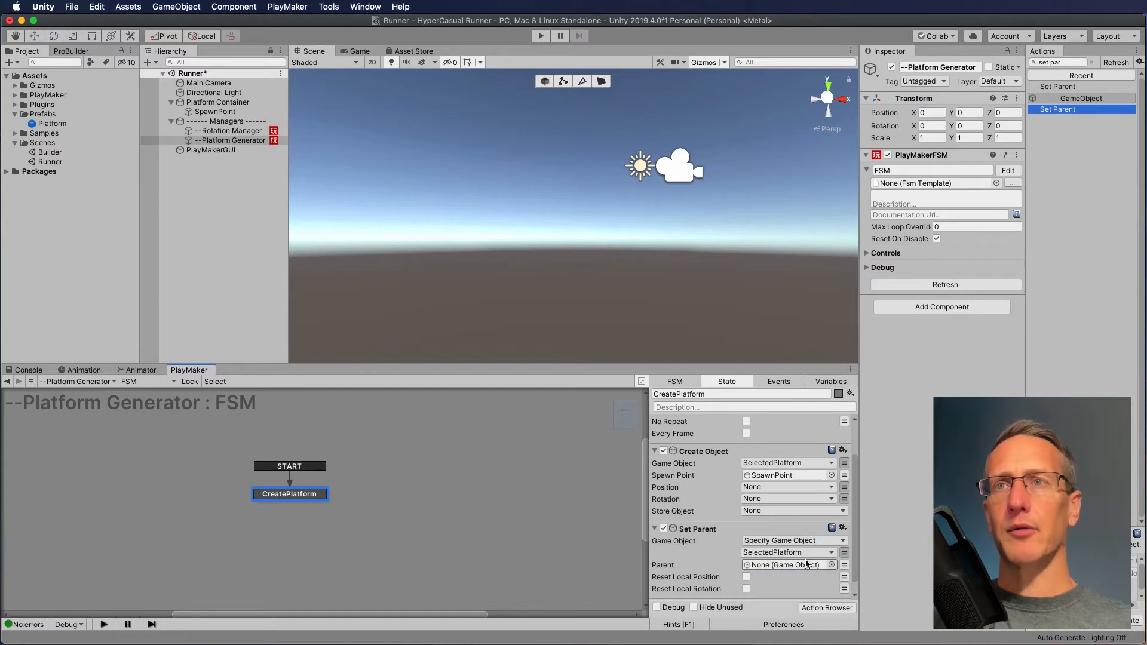
# - Assign Platform Container as the parent in the Set Parent action
pyautogui.scroll(3, 745, 444)
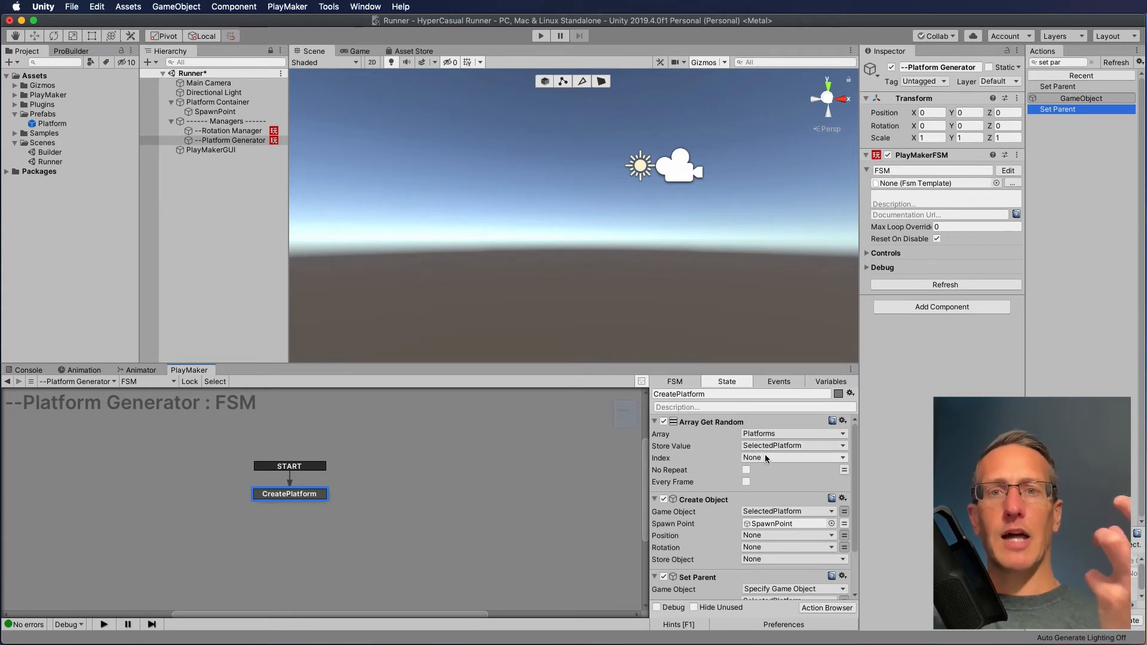
pyautogui.scroll(-4, 790, 451)
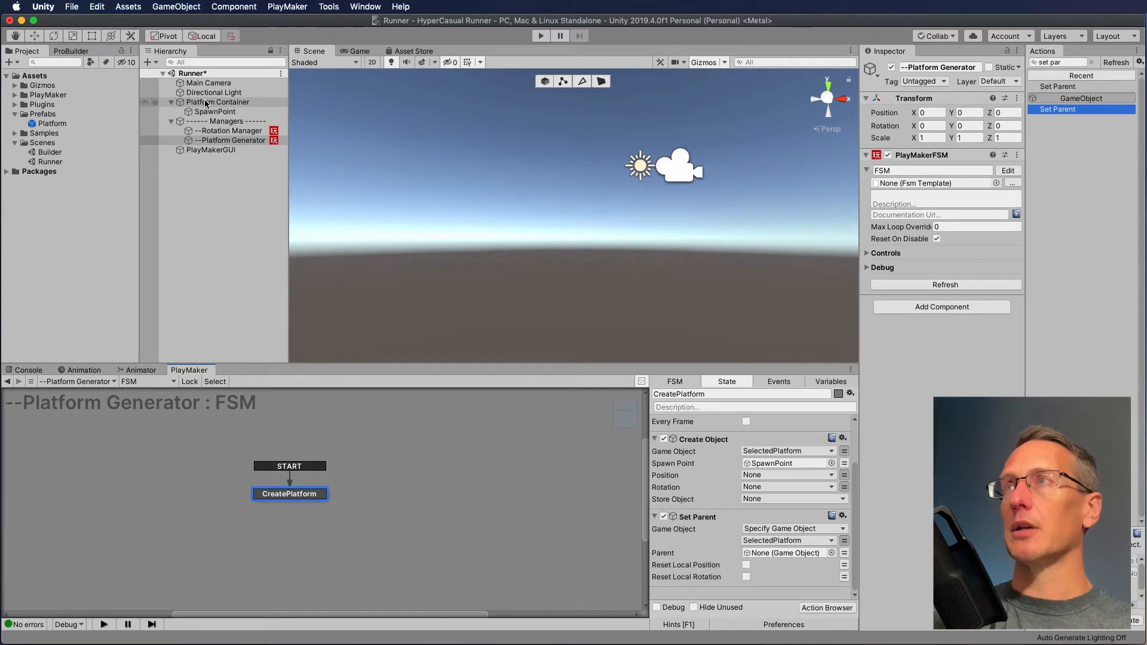
pyautogui.moveTo(205, 104); pyautogui.dragTo(764, 556)
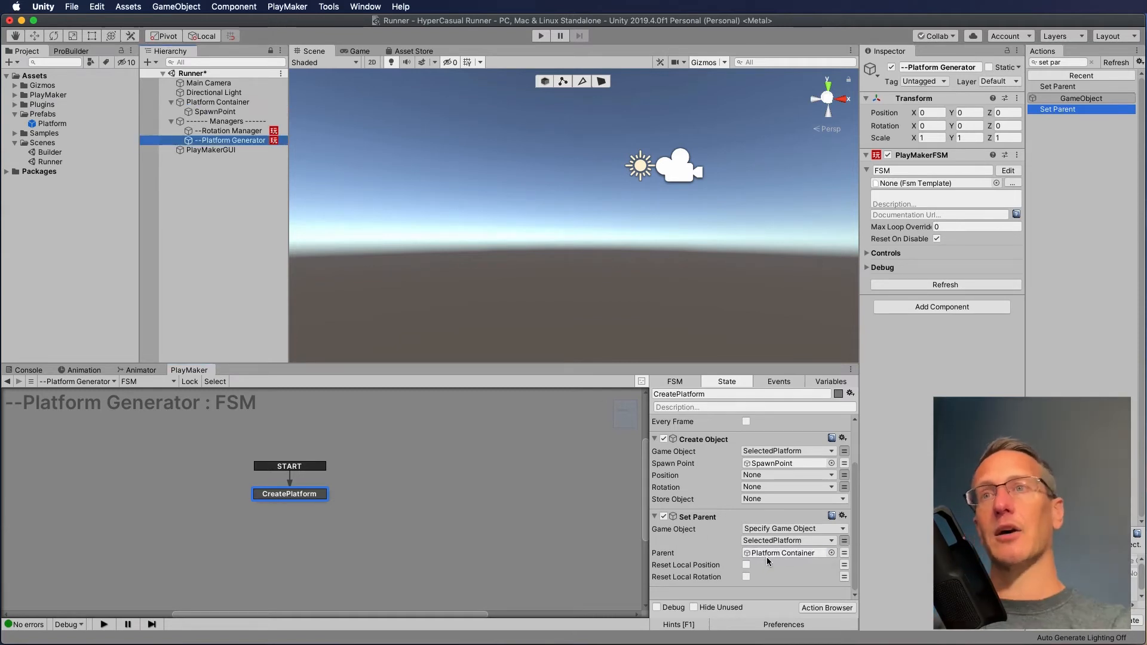
# - Run the scene again and examine where the spawned platform clone sits in the hierarchy relative to Platform Container
pyautogui.click(540, 34)
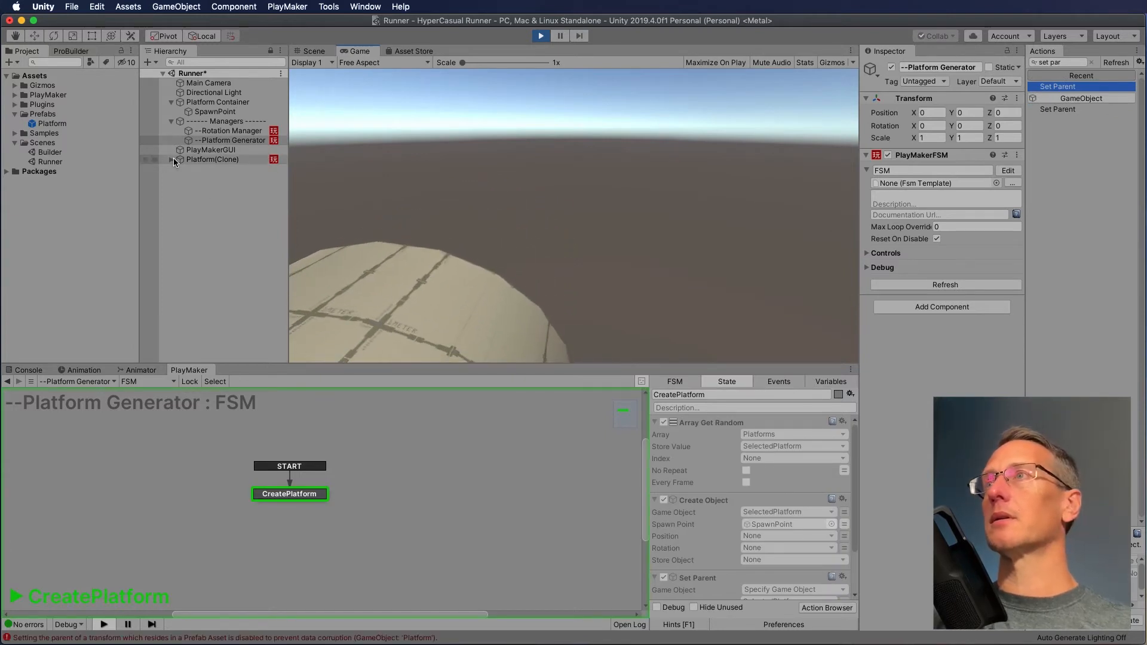
pyautogui.click(195, 159)
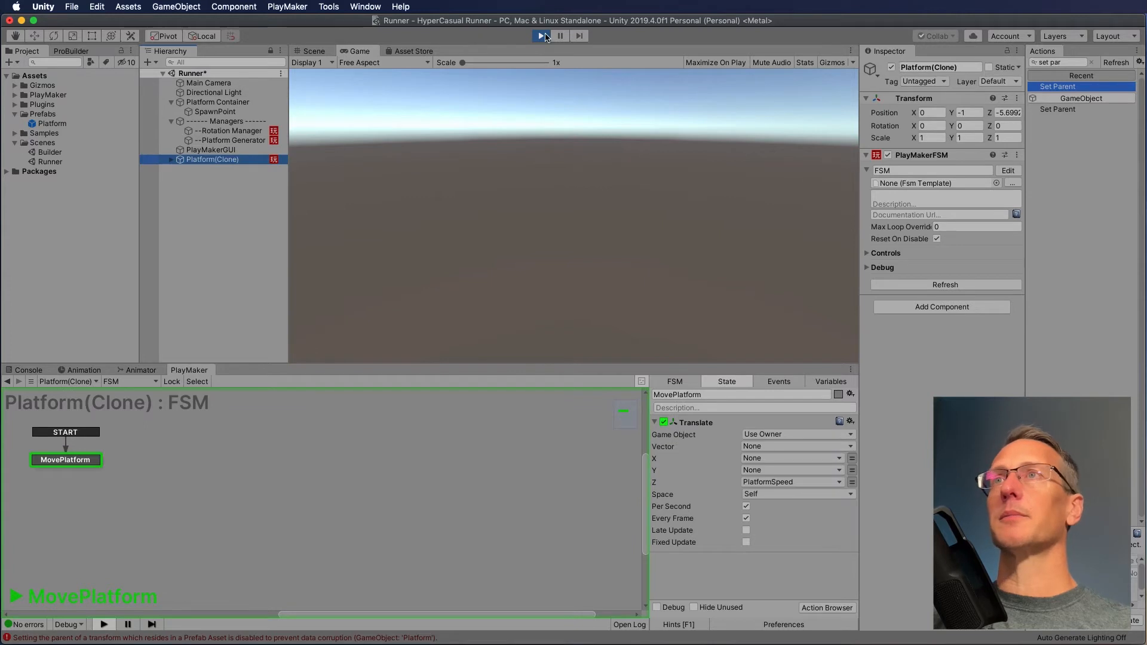
pyautogui.press('super+p')
pyautogui.click(211, 105)
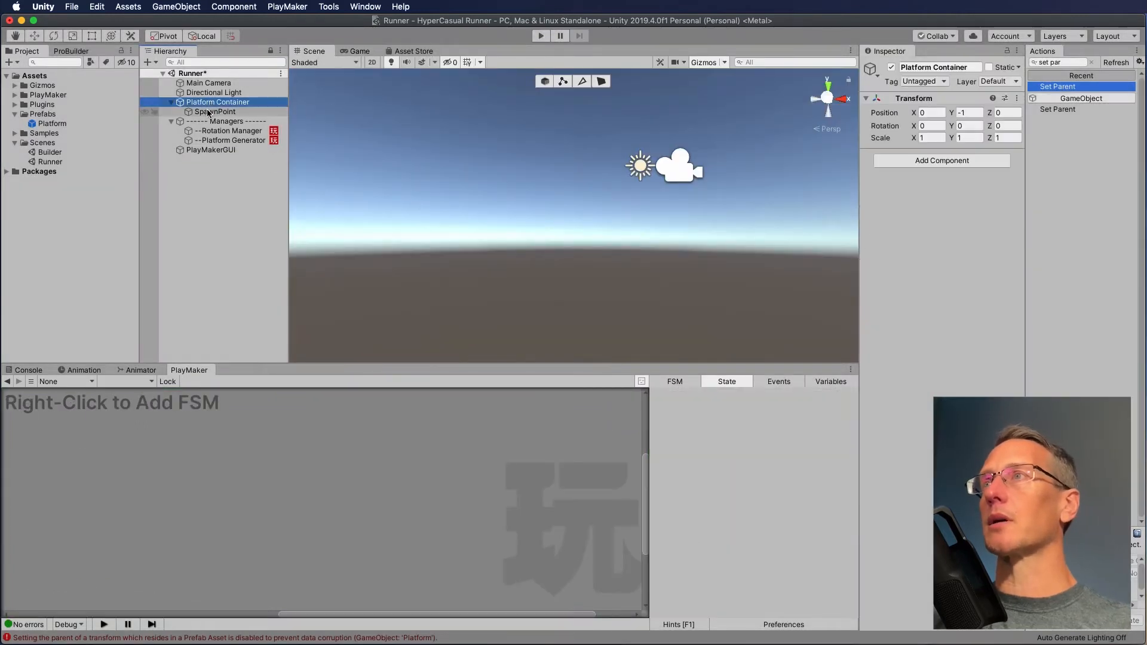
pyautogui.click(206, 151)
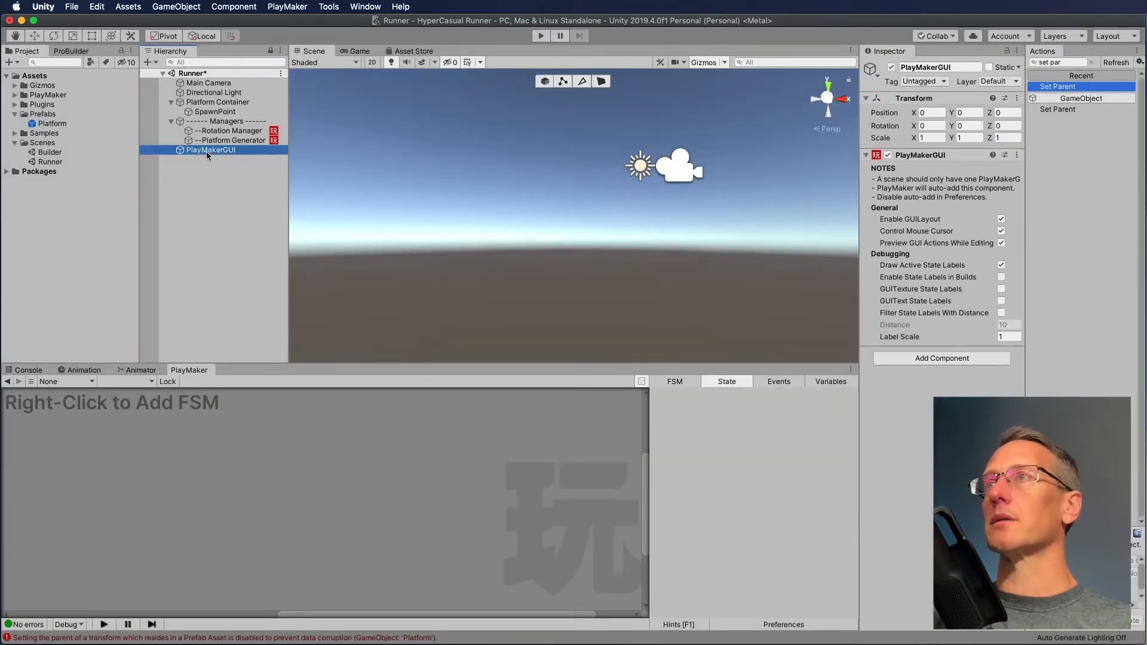
pyautogui.click(538, 35)
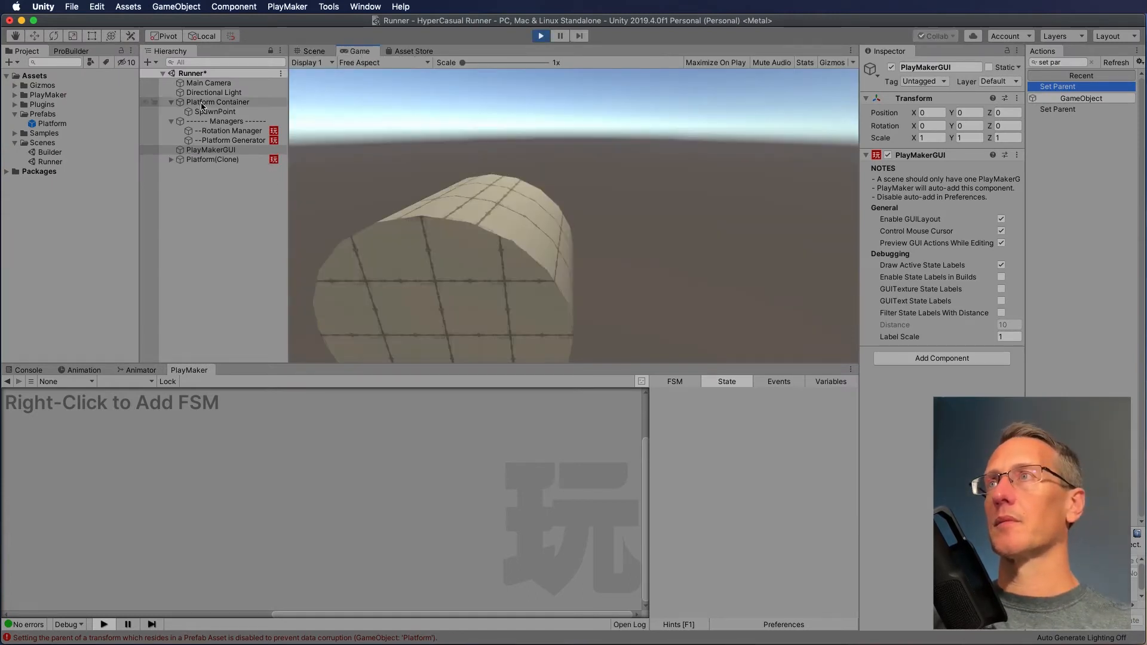
pyautogui.click(540, 36)
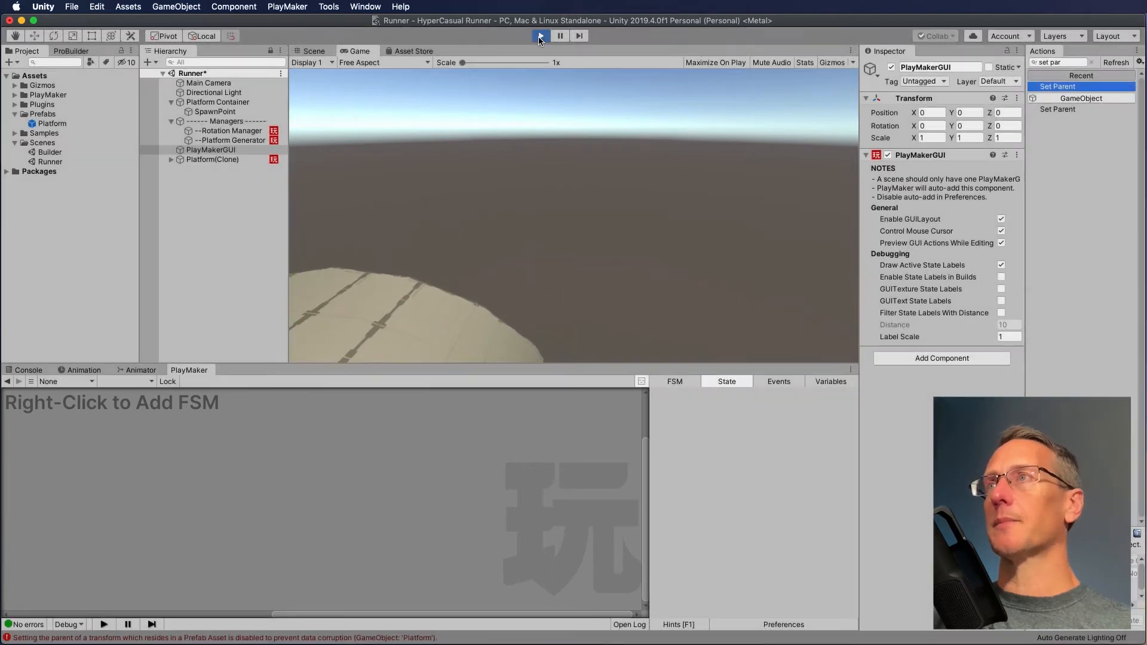
# - In the Platform Generator's CreatePlatform state, store the Create Object result in a new variable named ThePlatform
pyautogui.click(215, 112)
pyautogui.click(210, 102)
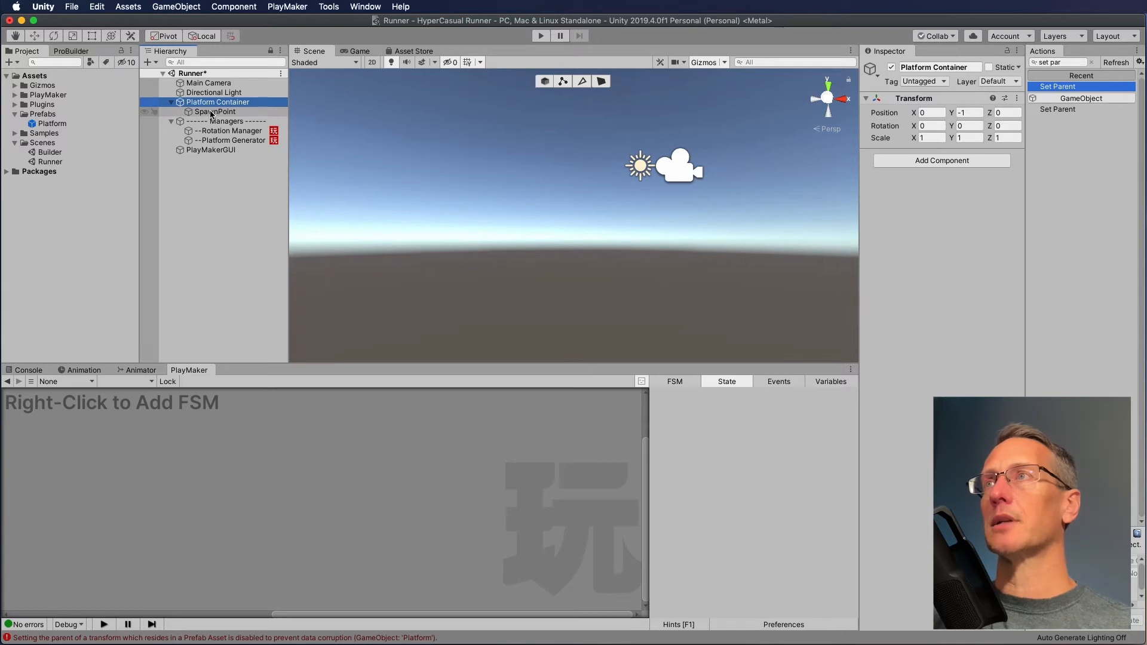
pyautogui.click(206, 150)
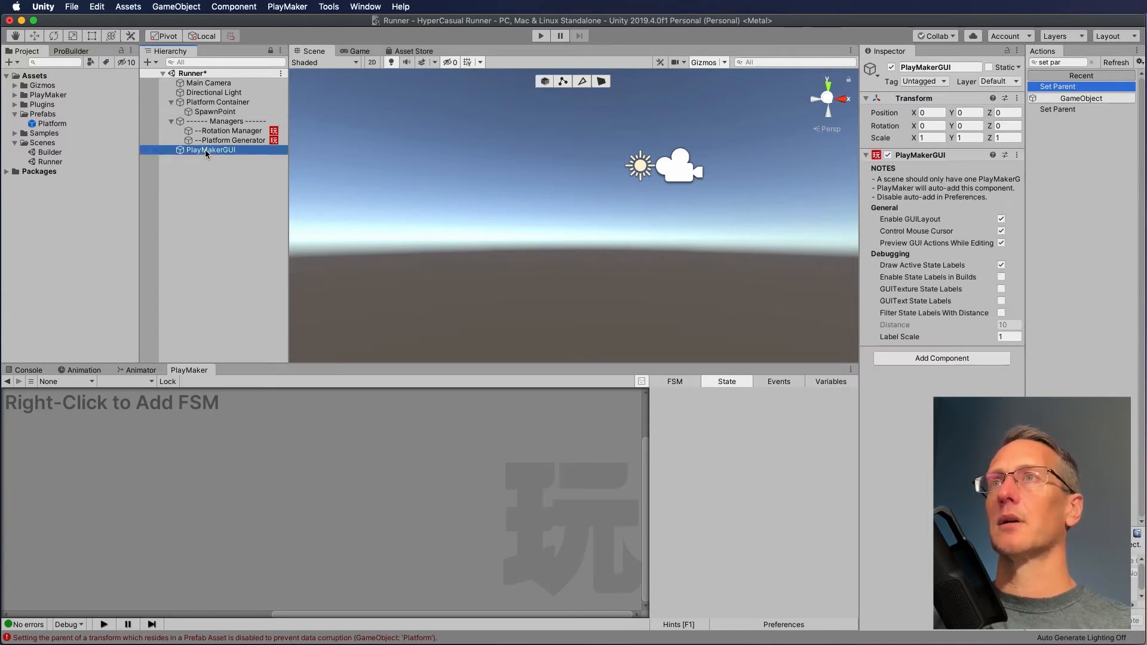
pyautogui.click(205, 140)
pyautogui.scroll(-3, 797, 576)
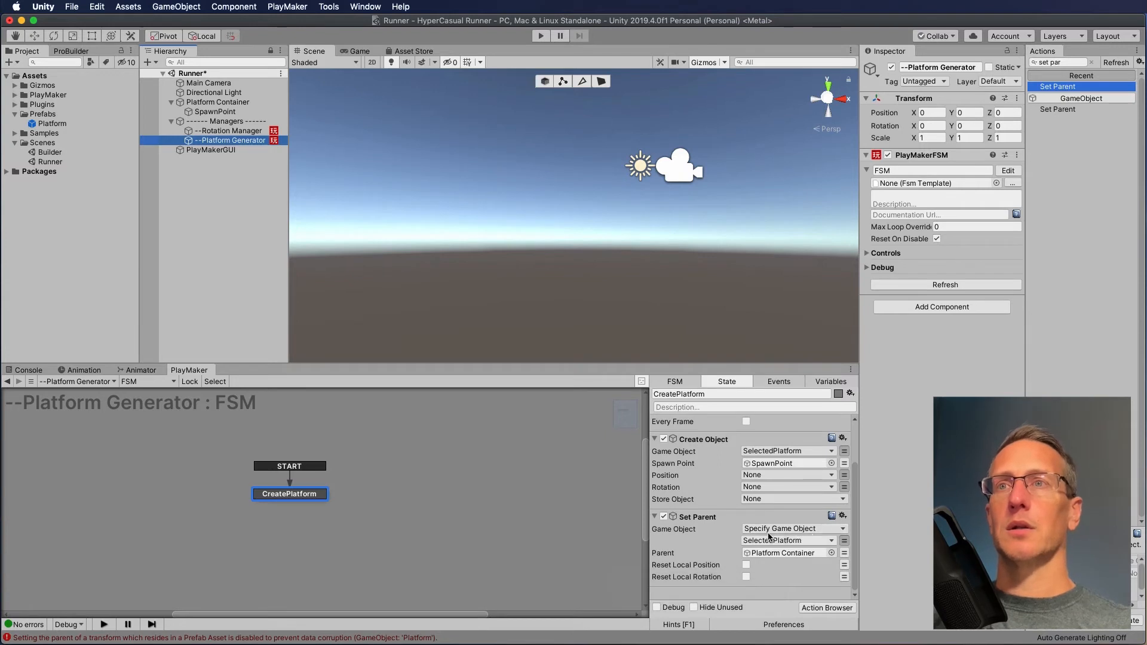
pyautogui.click(732, 528)
pyautogui.click(835, 499)
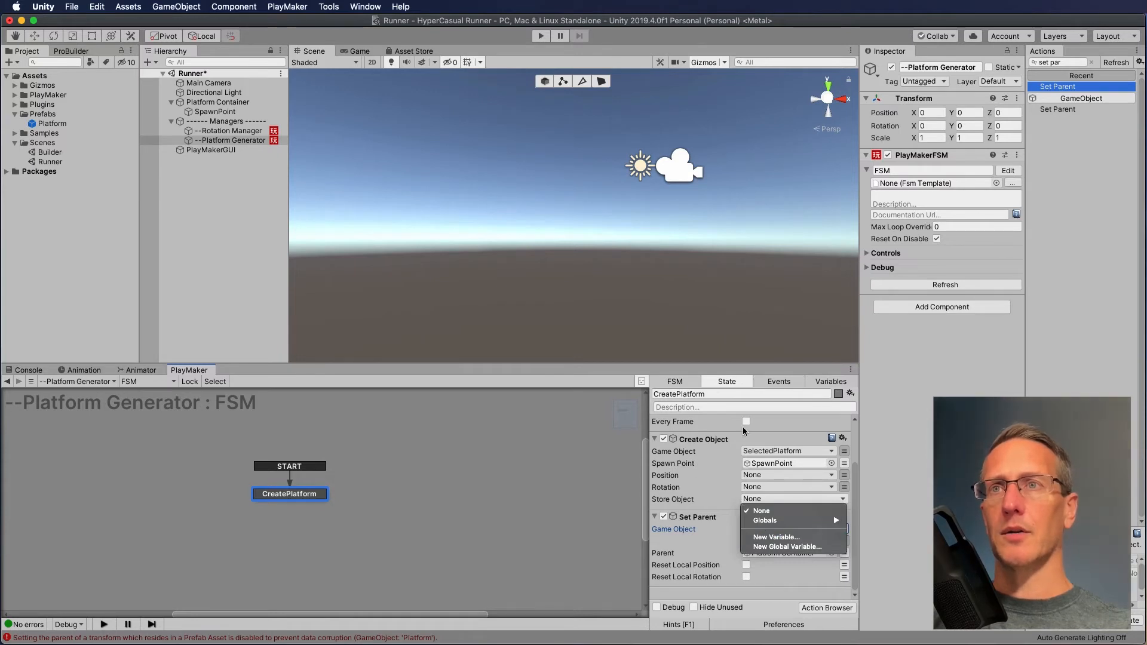
pyautogui.click(789, 537)
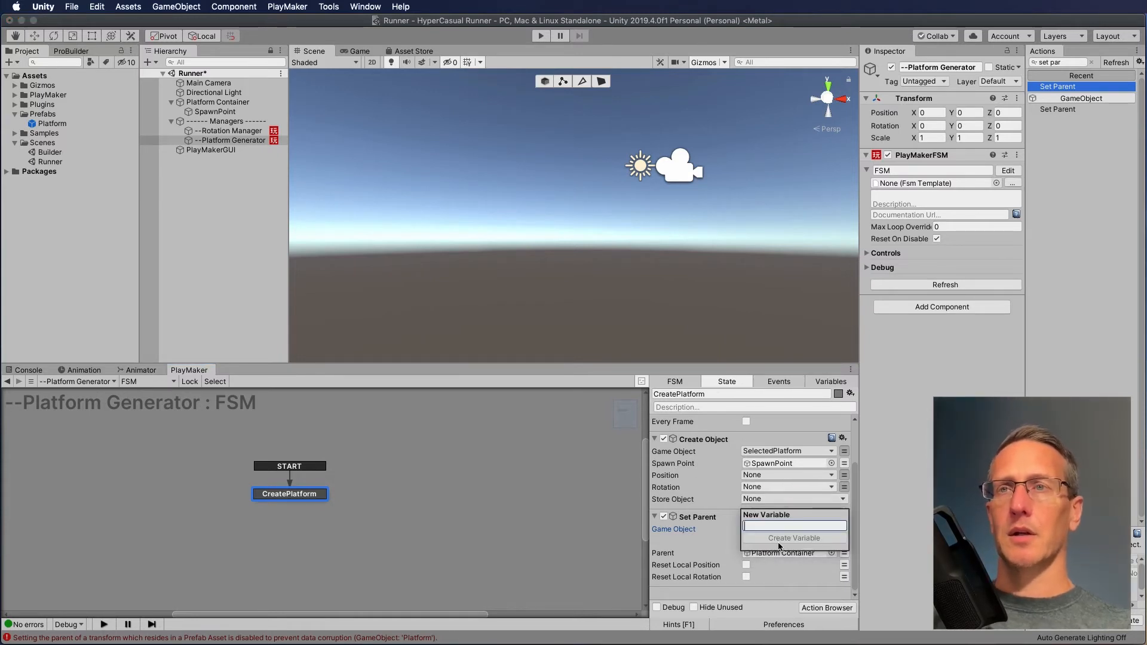
pyautogui.write('ThePlatform')
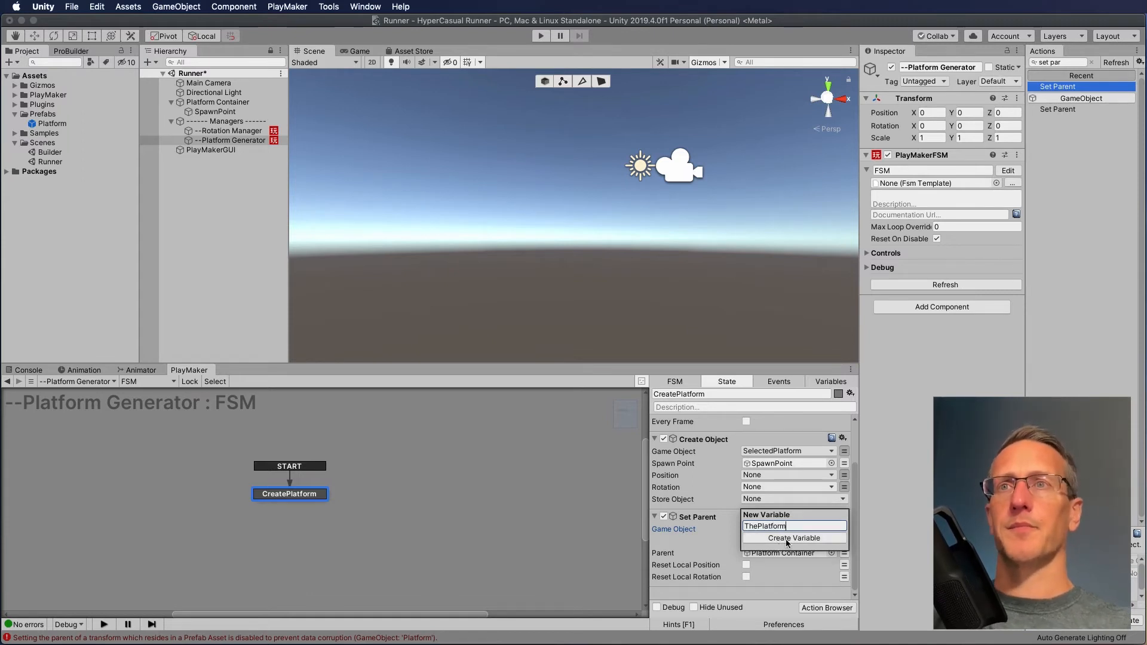
pyautogui.click(789, 539)
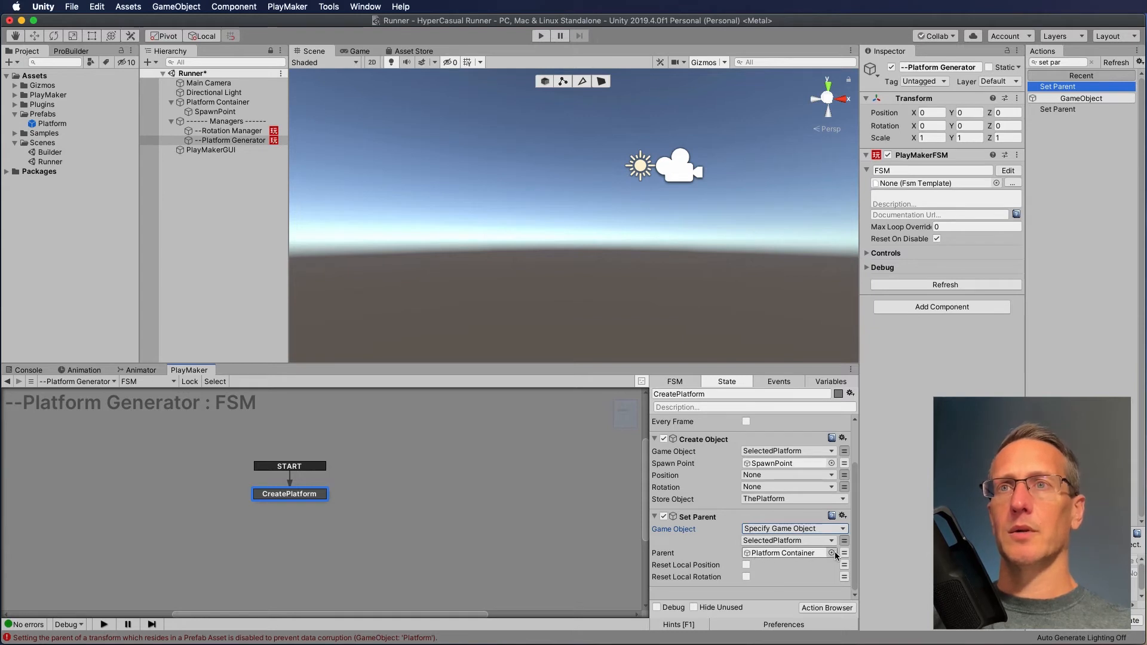
# - Set the Set Parent action's specified game object to the ThePlatform variable
pyautogui.click(837, 529)
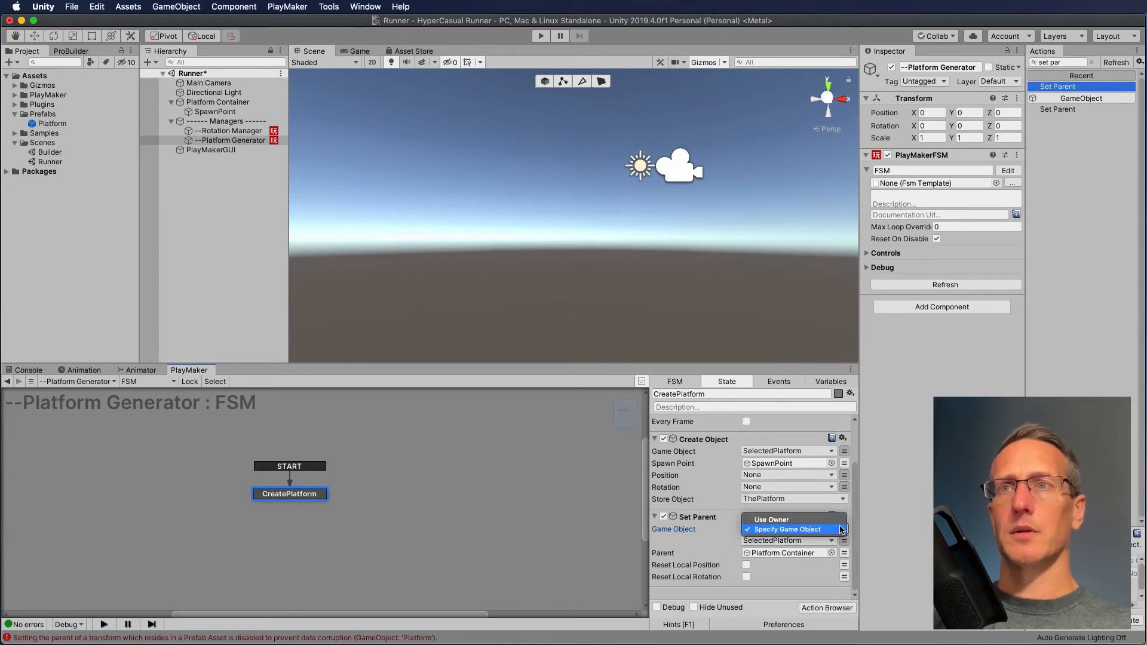
pyautogui.click(777, 528)
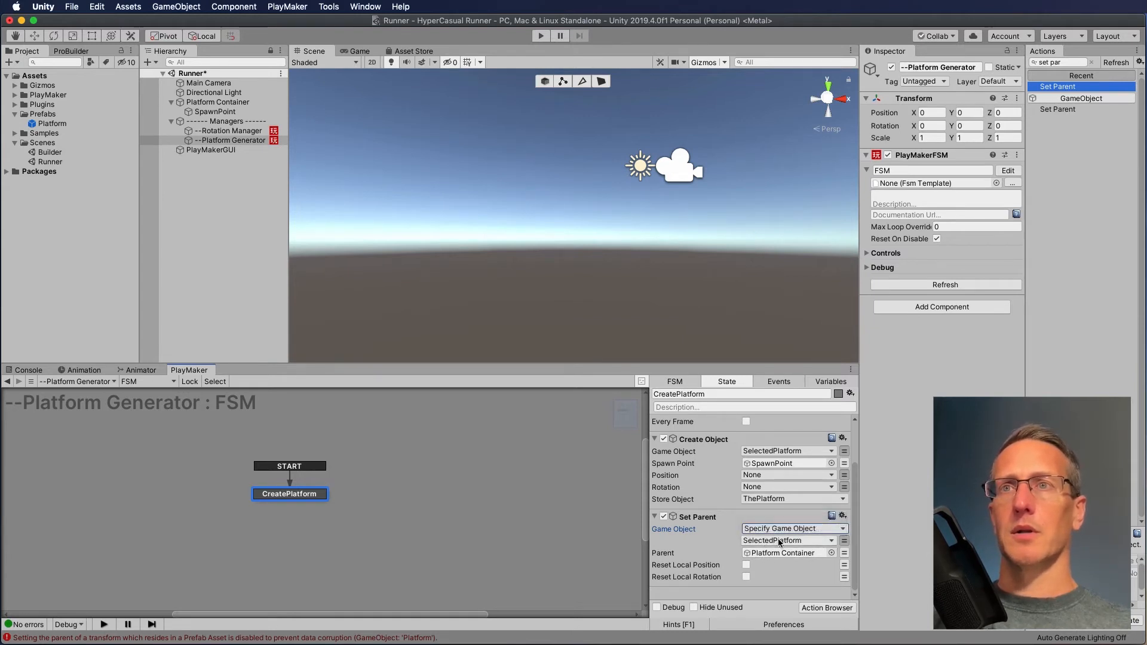
pyautogui.click(831, 541)
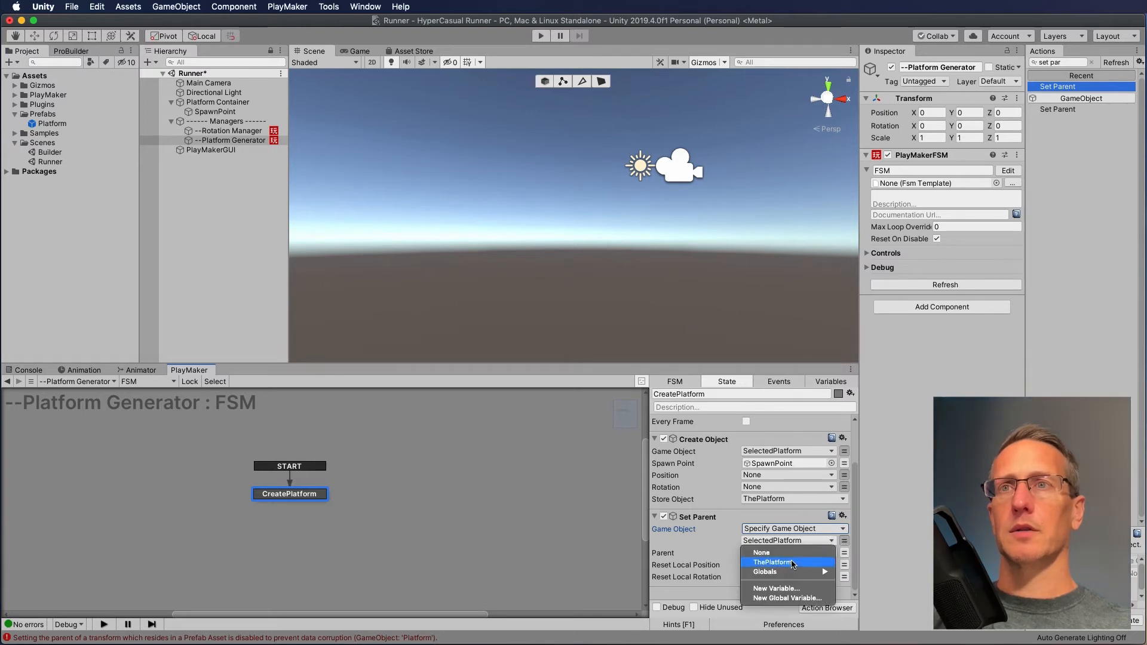
pyautogui.click(783, 562)
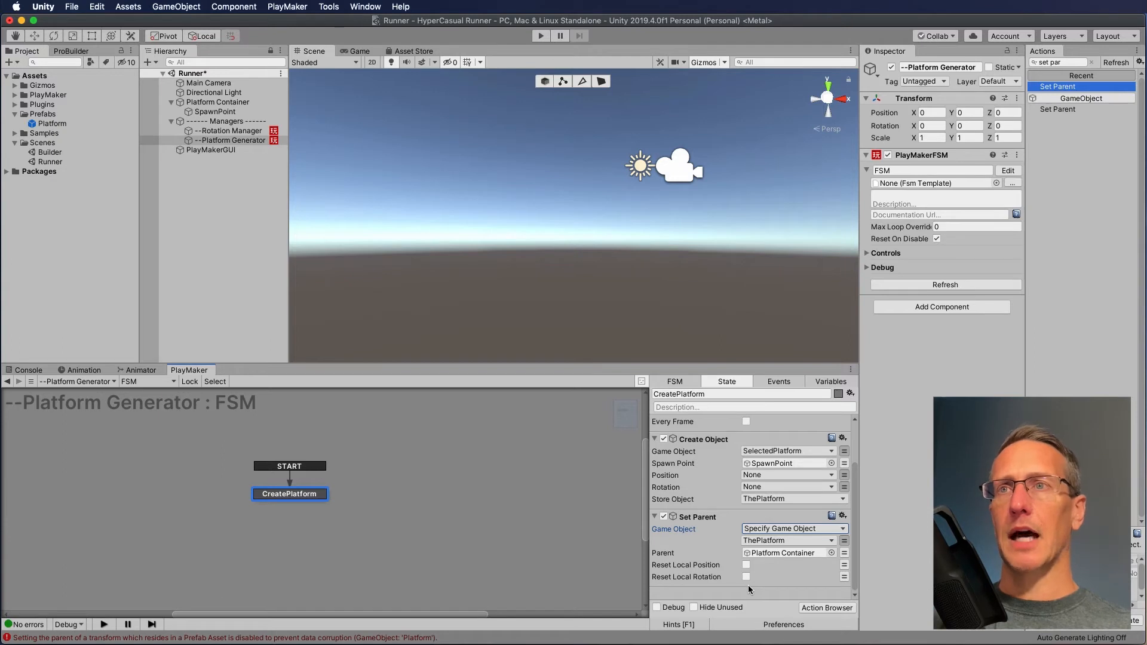
# - Run the scene to check the clone's parenting, and review the CreatePlatform state's actions after stopping
pyautogui.click(539, 35)
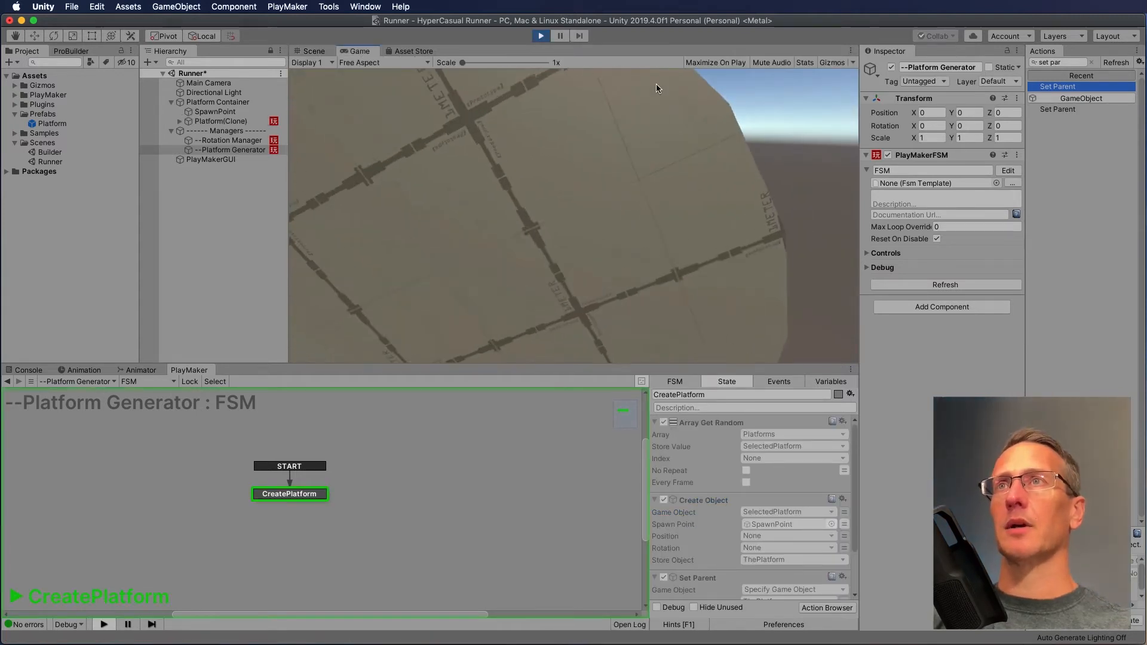
pyautogui.click(541, 37)
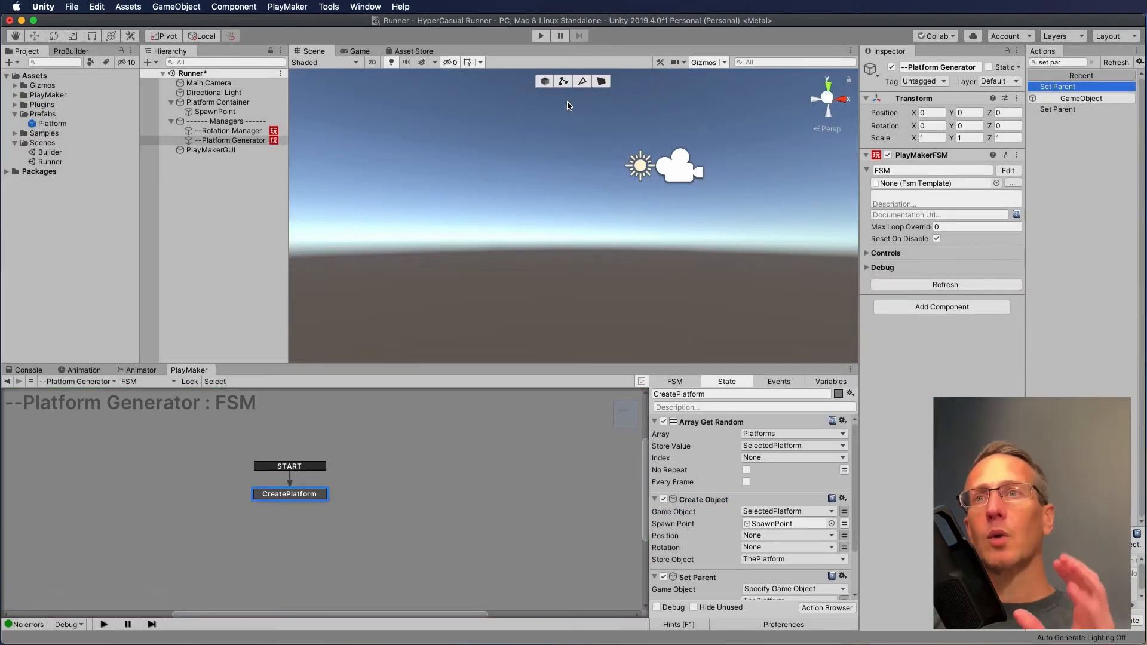
pyautogui.scroll(-3, 709, 545)
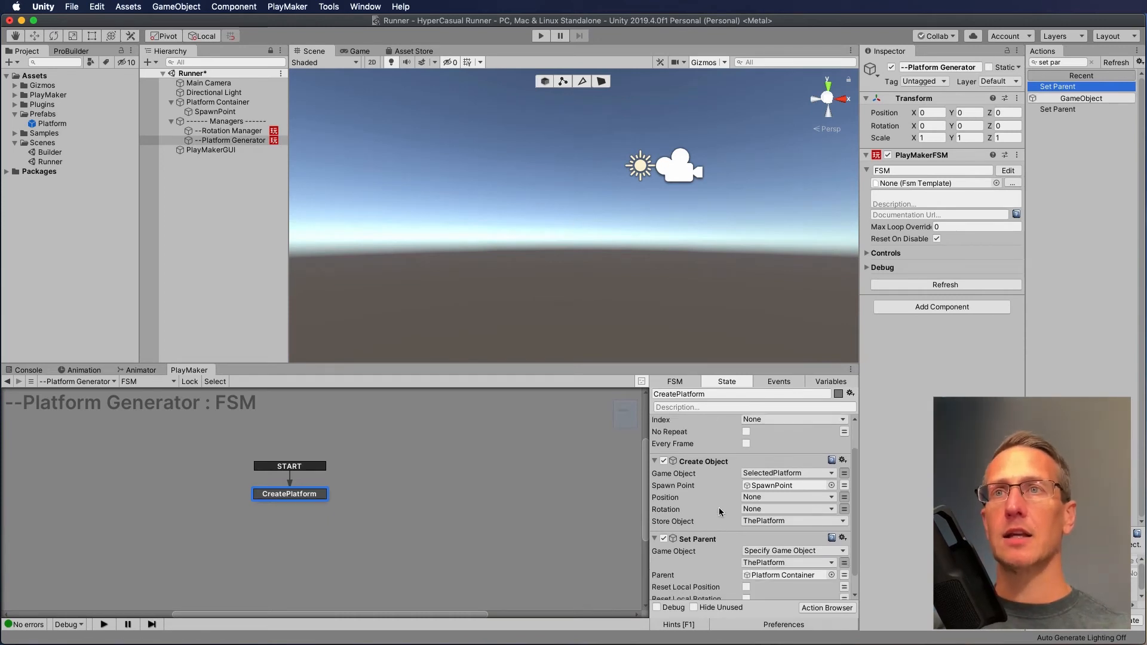
pyautogui.scroll(3, 737, 485)
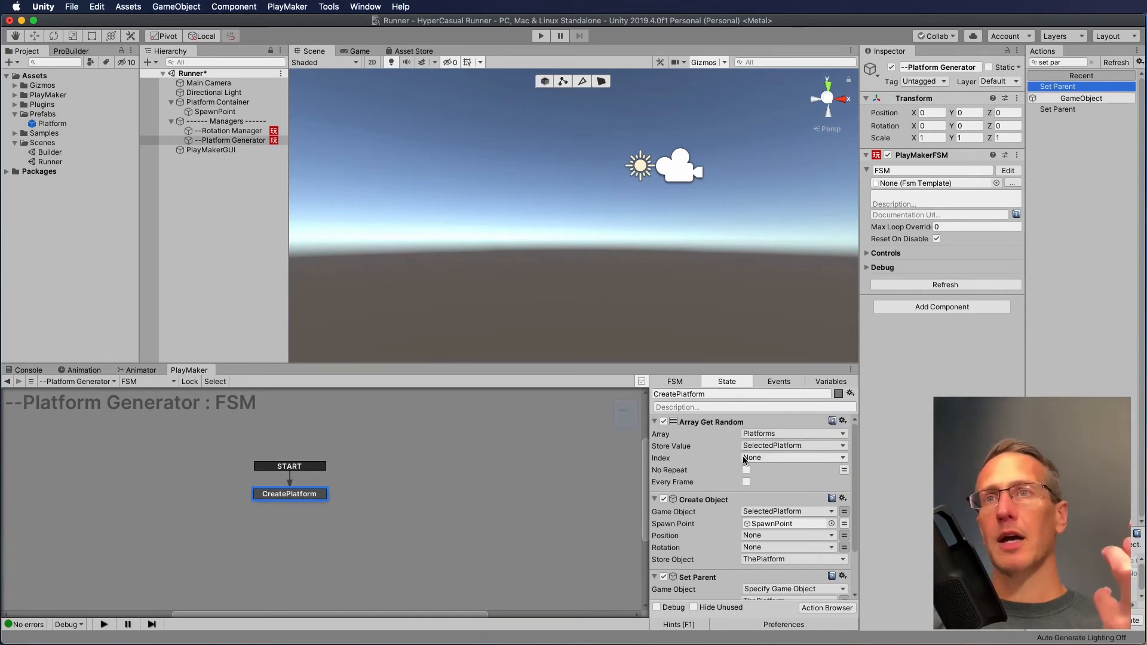
pyautogui.click(715, 501)
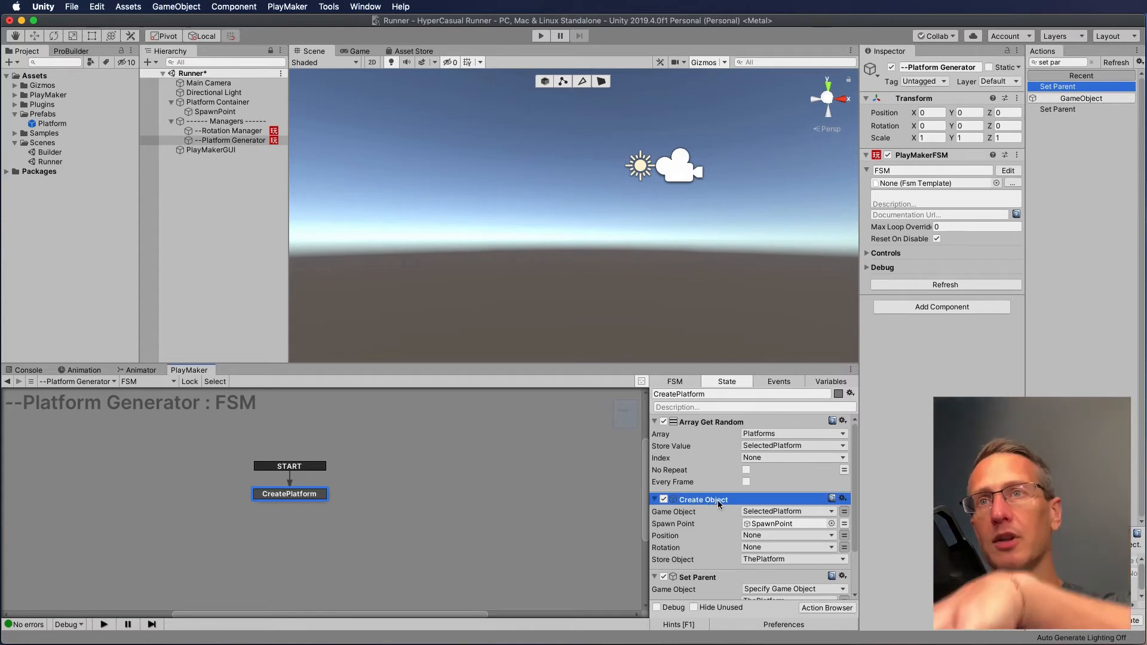
pyautogui.scroll(-3, 717, 505)
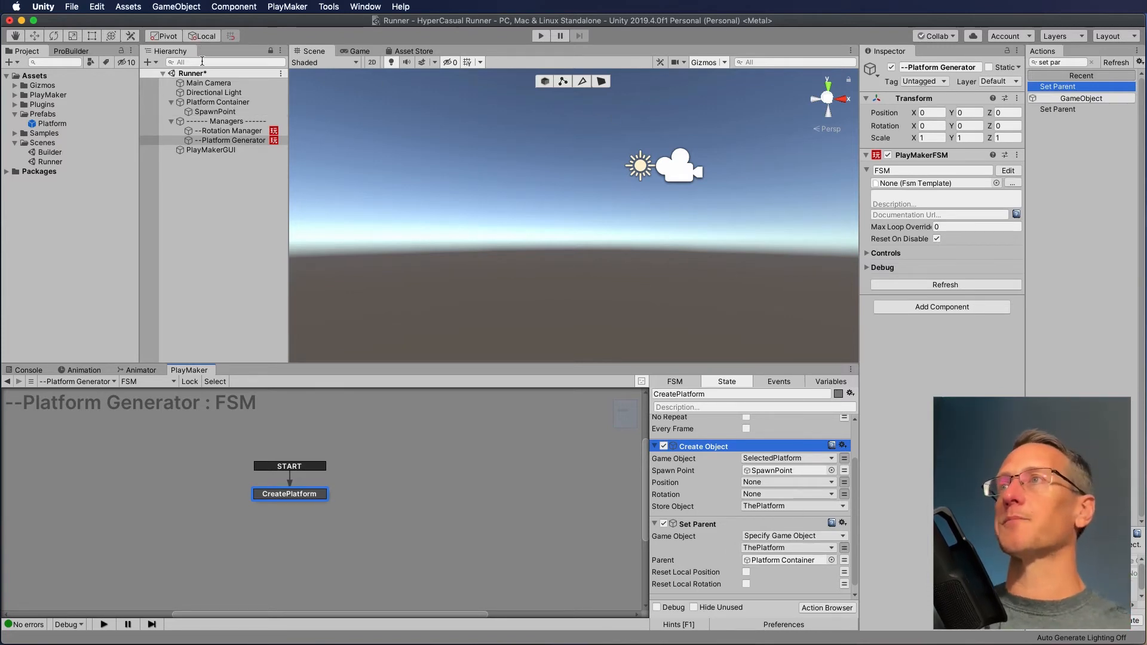
# - Set the SpawnPoint's X position to 2 and test the platform's spawn location in play mode
pyautogui.click(221, 112)
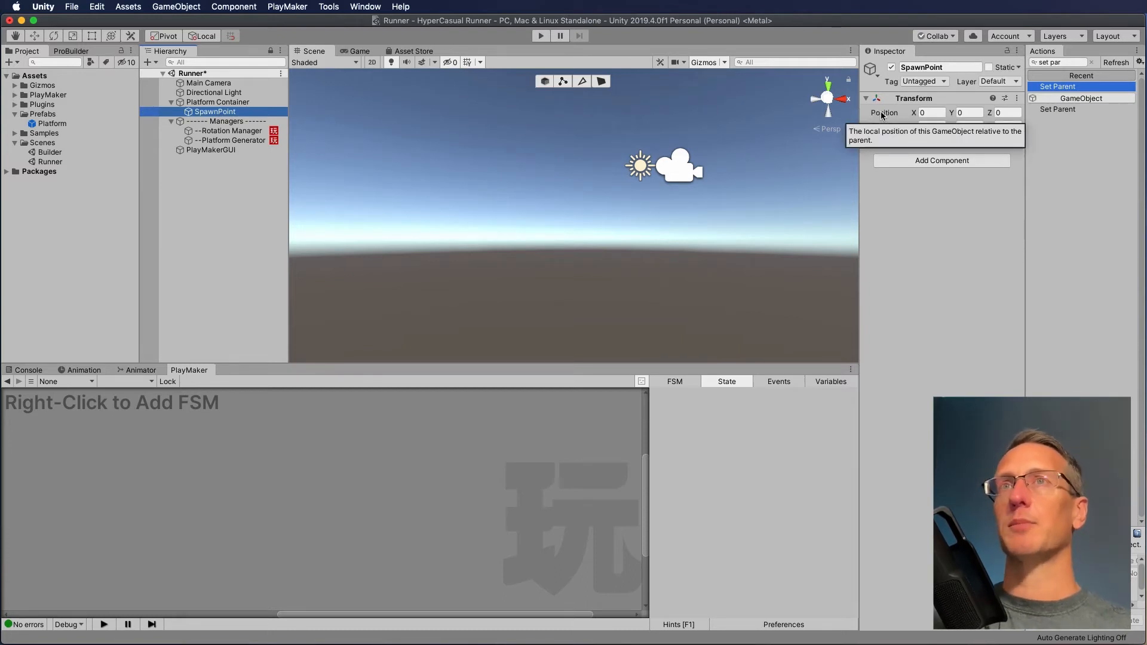
pyautogui.click(931, 112)
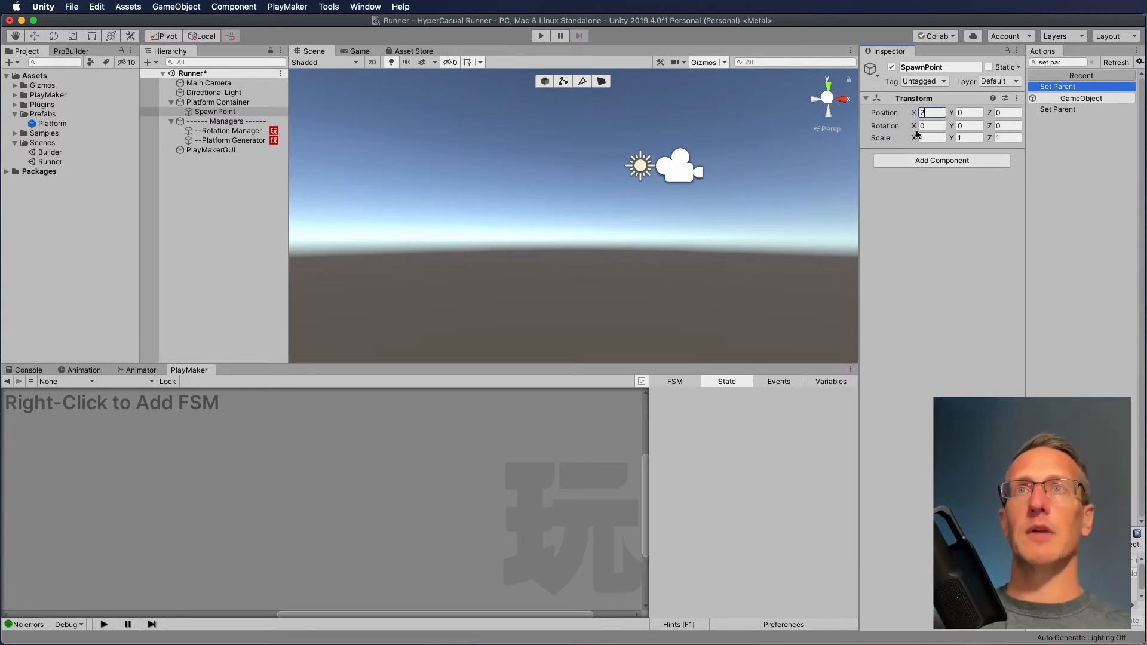
pyautogui.click(539, 35)
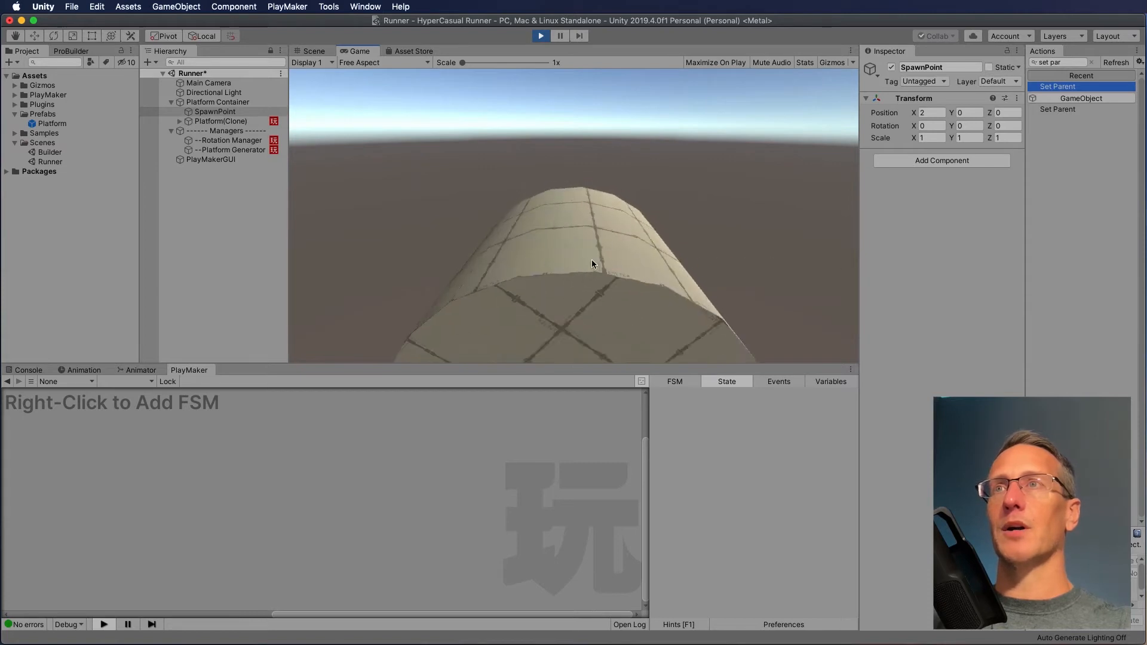
pyautogui.press('super+p')
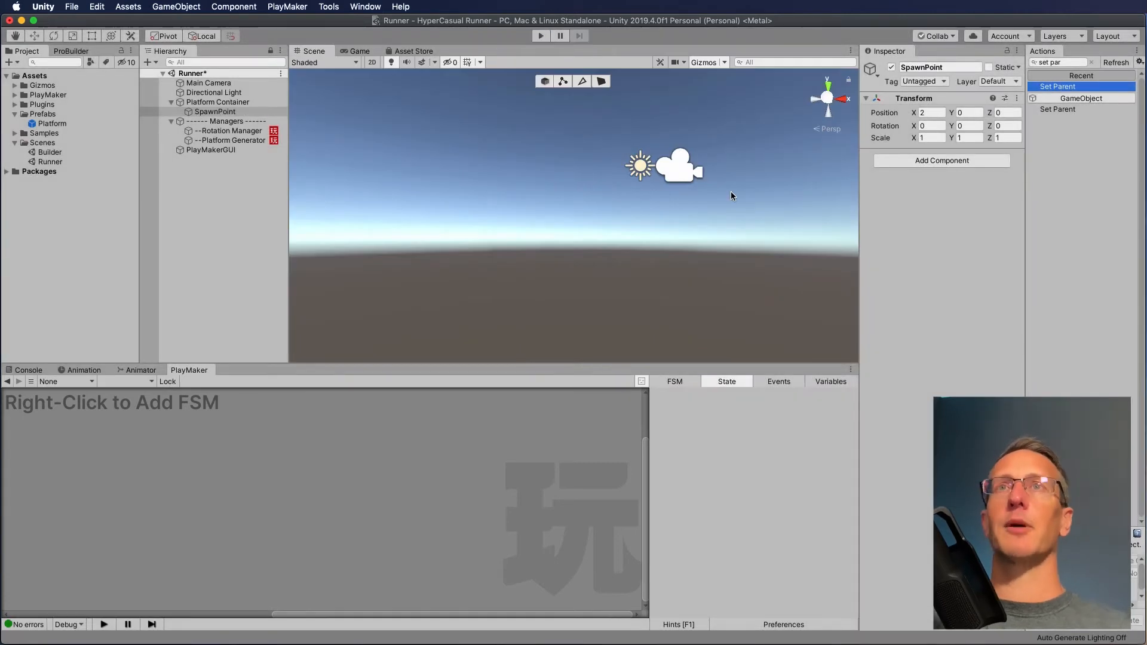
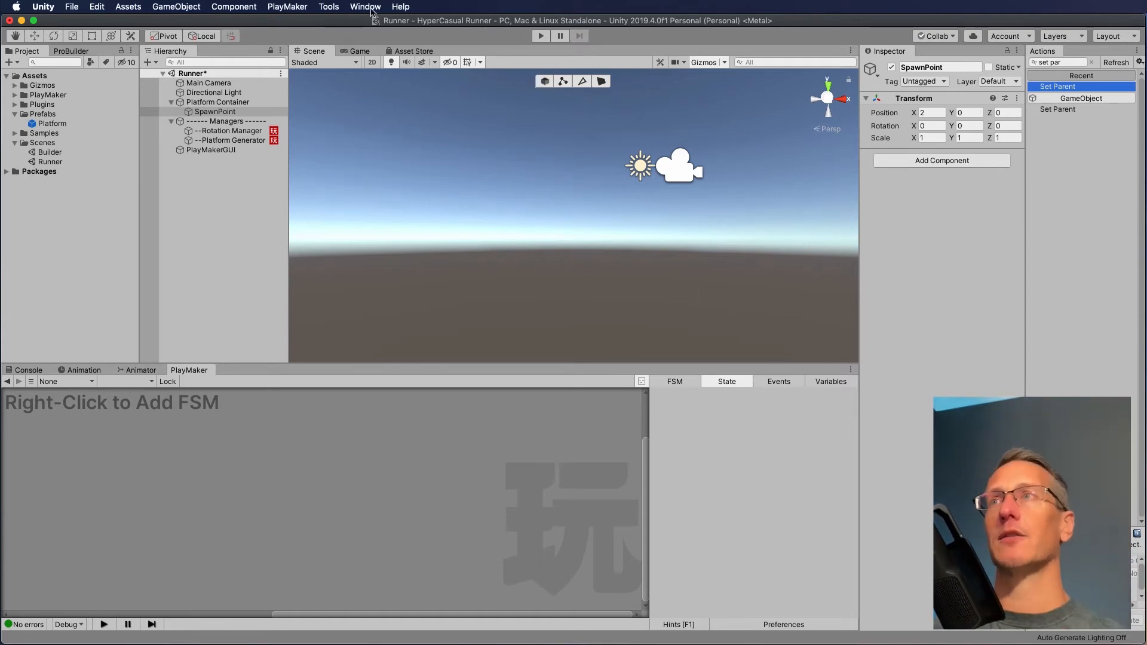
# - Run the scene once more with SpawnPoint selected to examine how the platform moves, and stop play mode
pyautogui.click(225, 113)
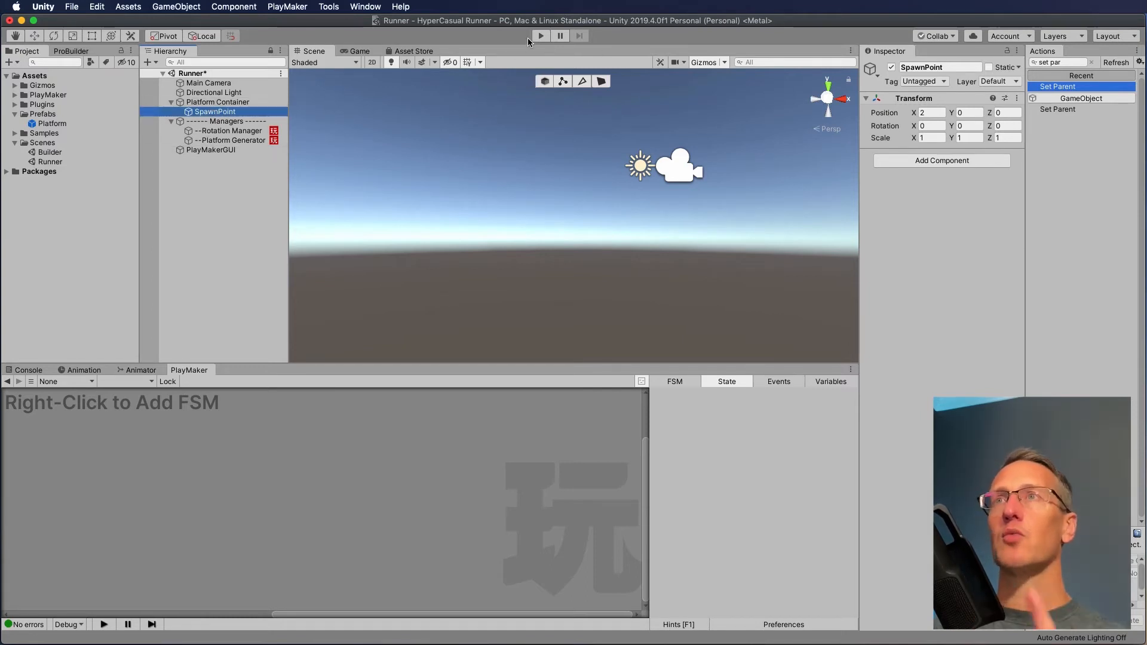
pyautogui.click(540, 36)
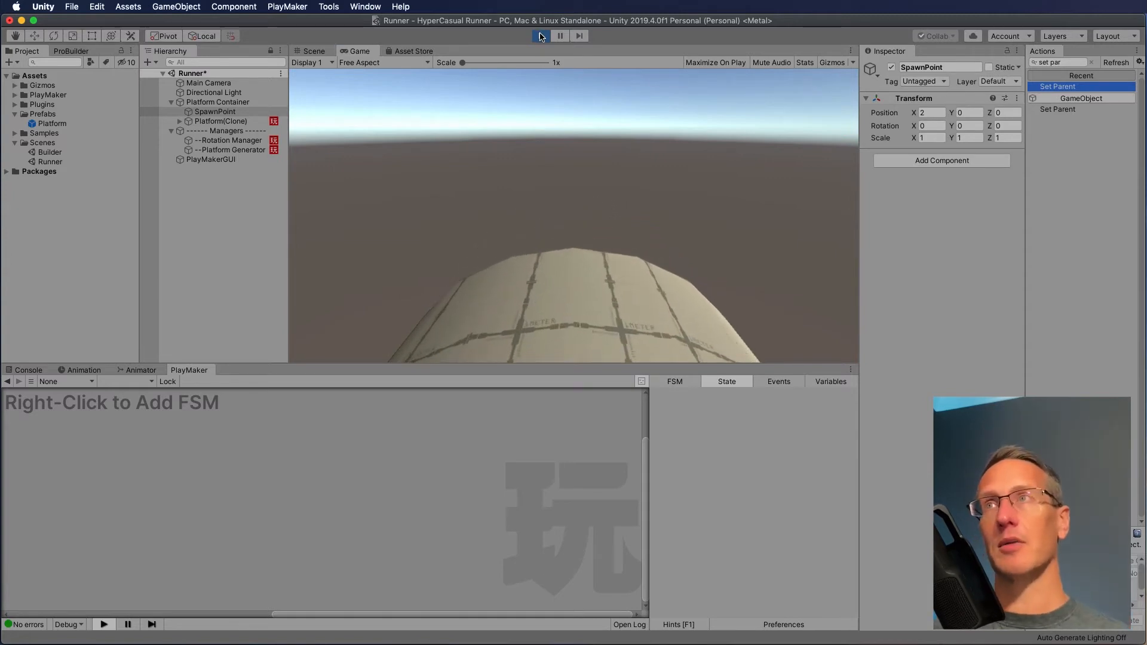
pyautogui.click(540, 36)
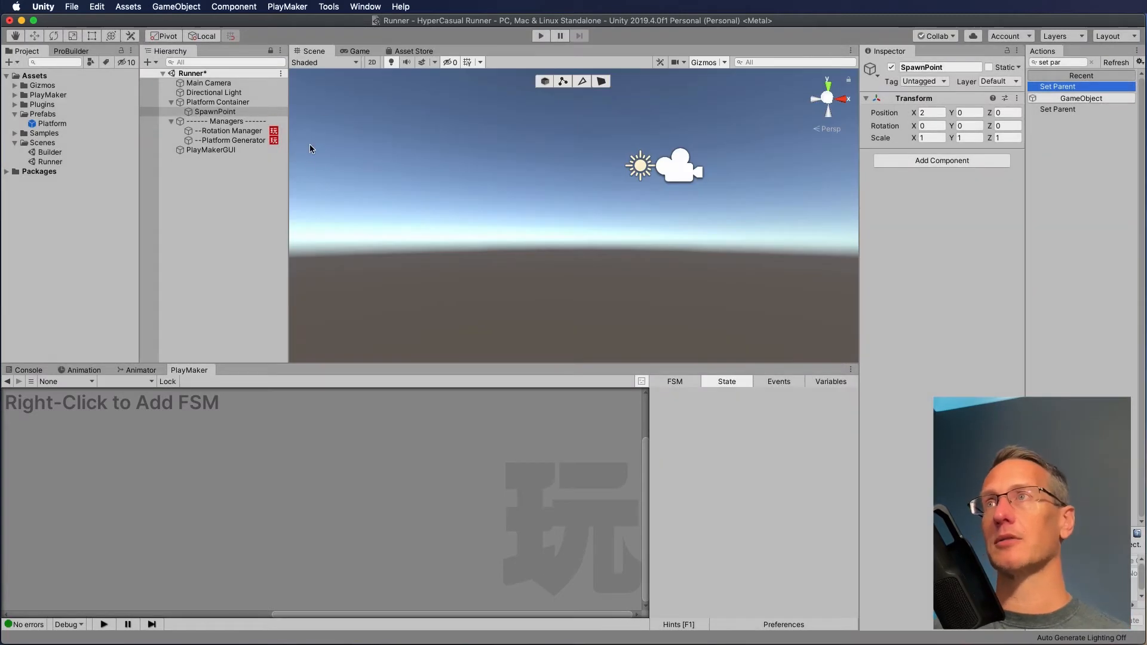
# - Add a state named wait to the Platform Generator FSM and align it beside CreatePlatform
pyautogui.click(214, 141)
pyautogui.click(296, 494)
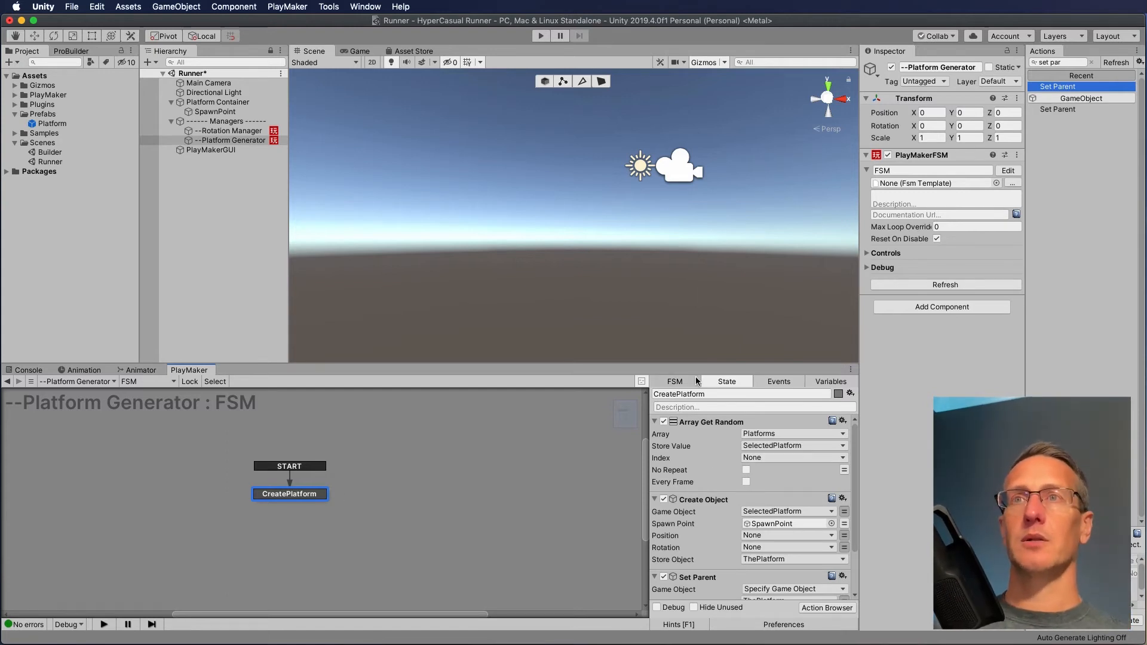
pyautogui.rightClick(395, 478)
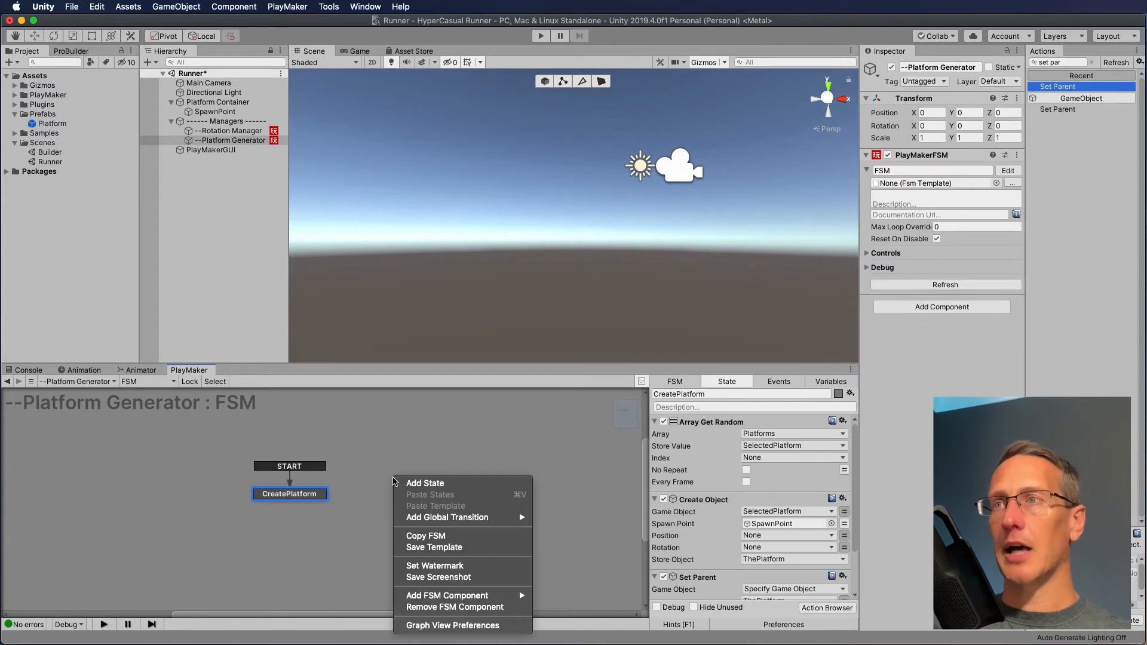
pyautogui.click(404, 483)
pyautogui.click(689, 394)
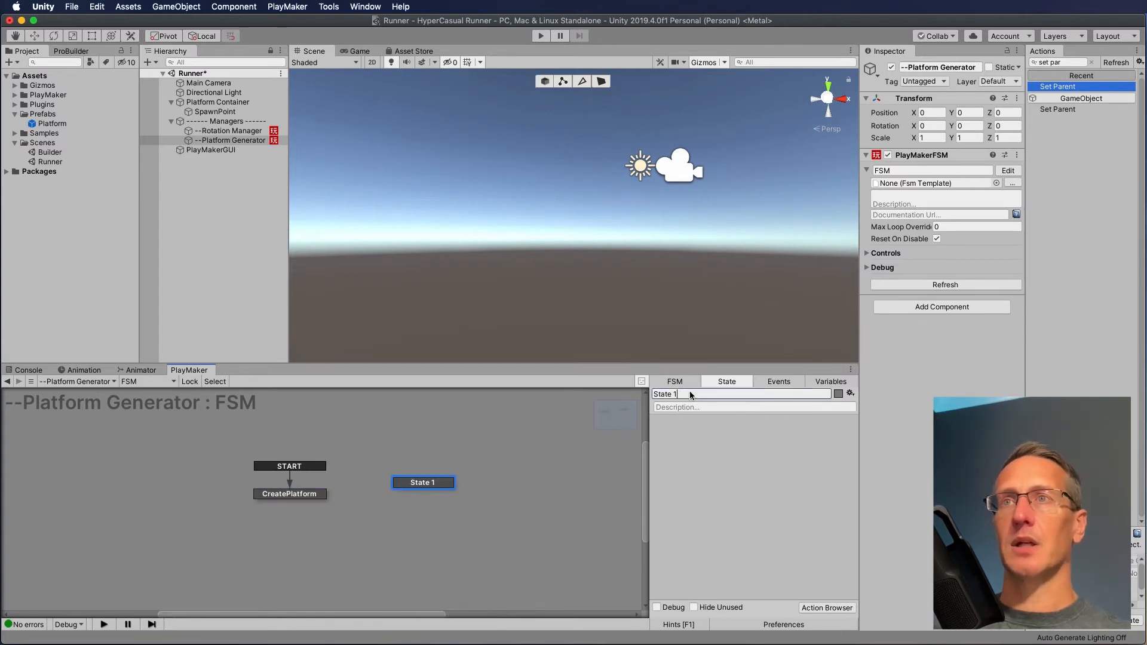
pyautogui.write('wait')
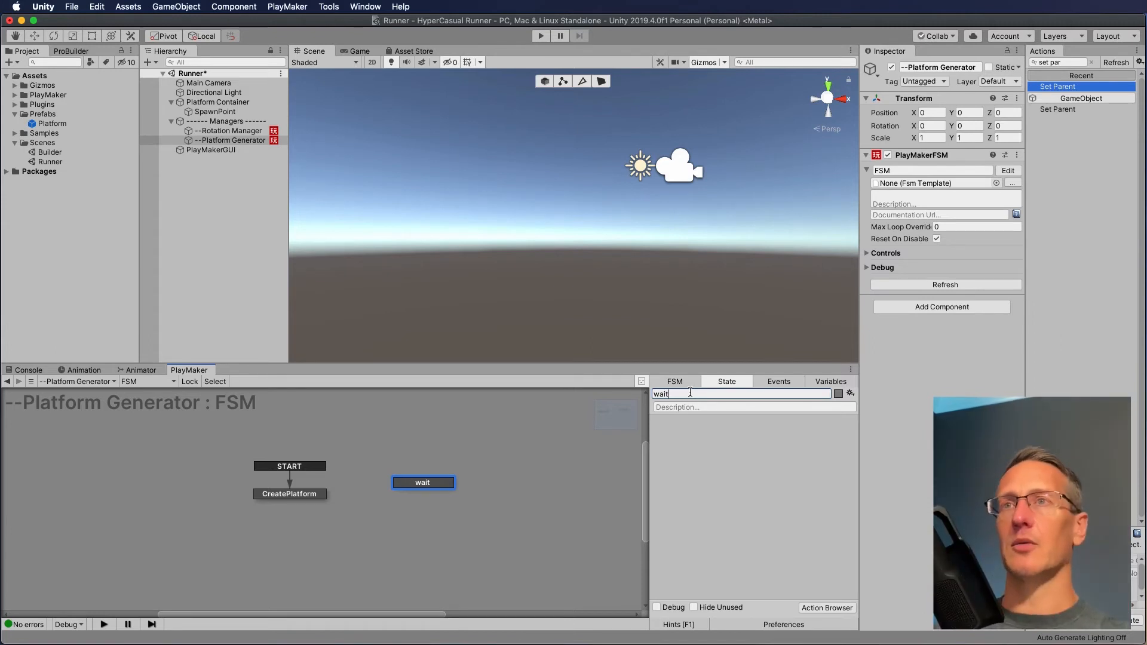
pyautogui.moveTo(424, 482); pyautogui.dragTo(424, 495)
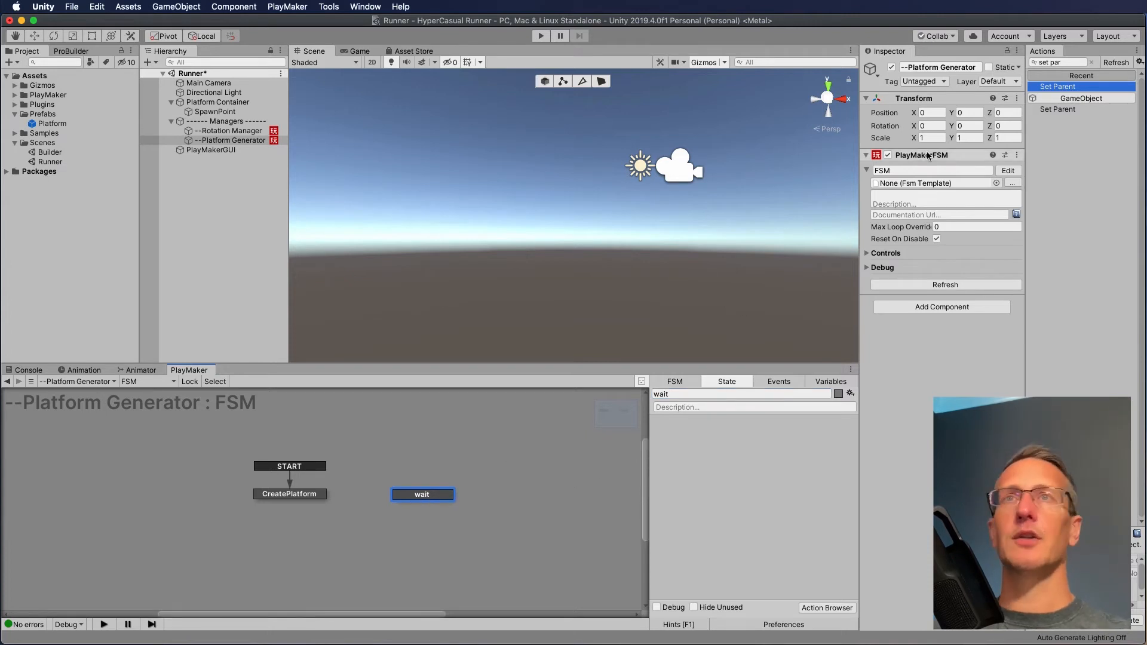
# - Find the Wait action and add it to the wait state
pyautogui.click(1060, 62)
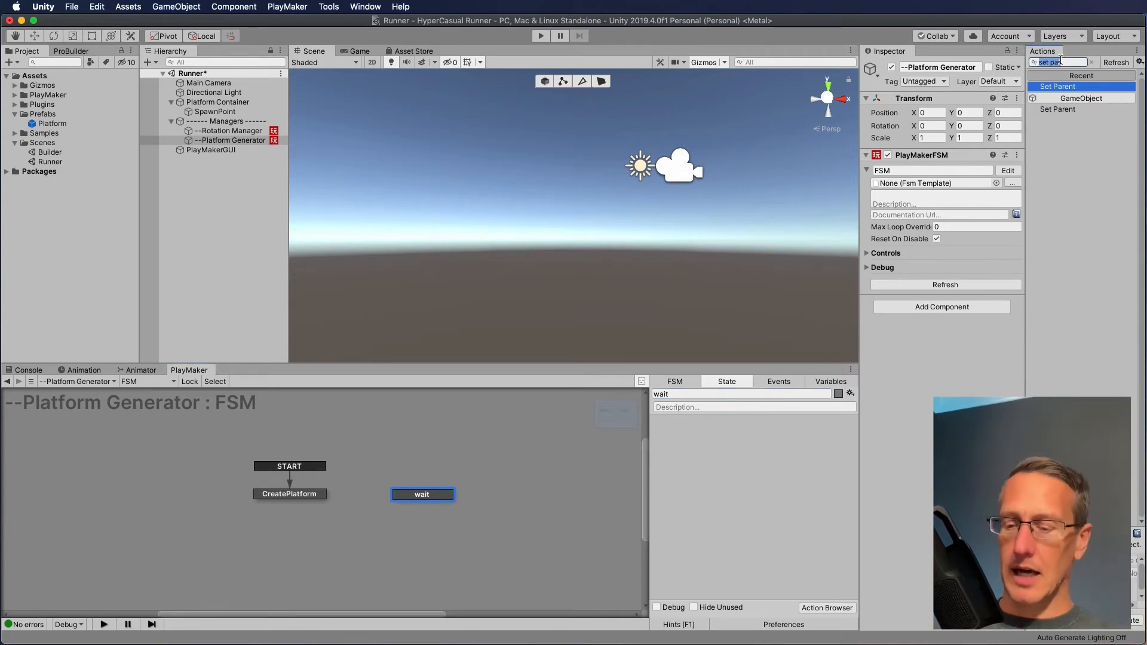
pyautogui.write('wait')
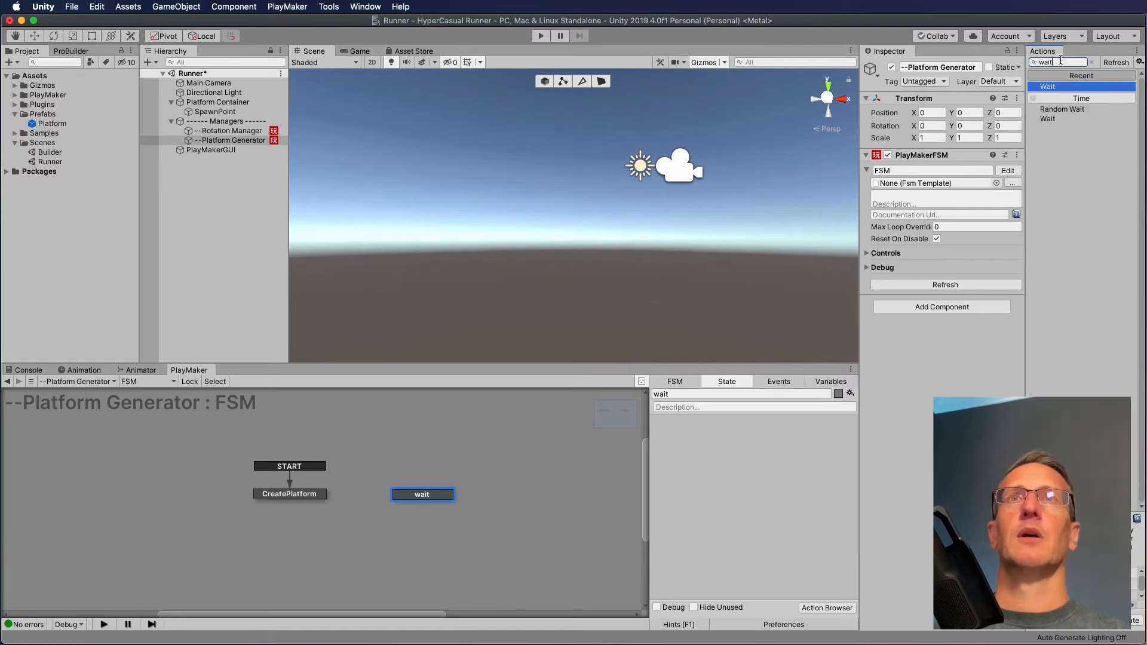
pyautogui.moveTo(1048, 86); pyautogui.dragTo(721, 502)
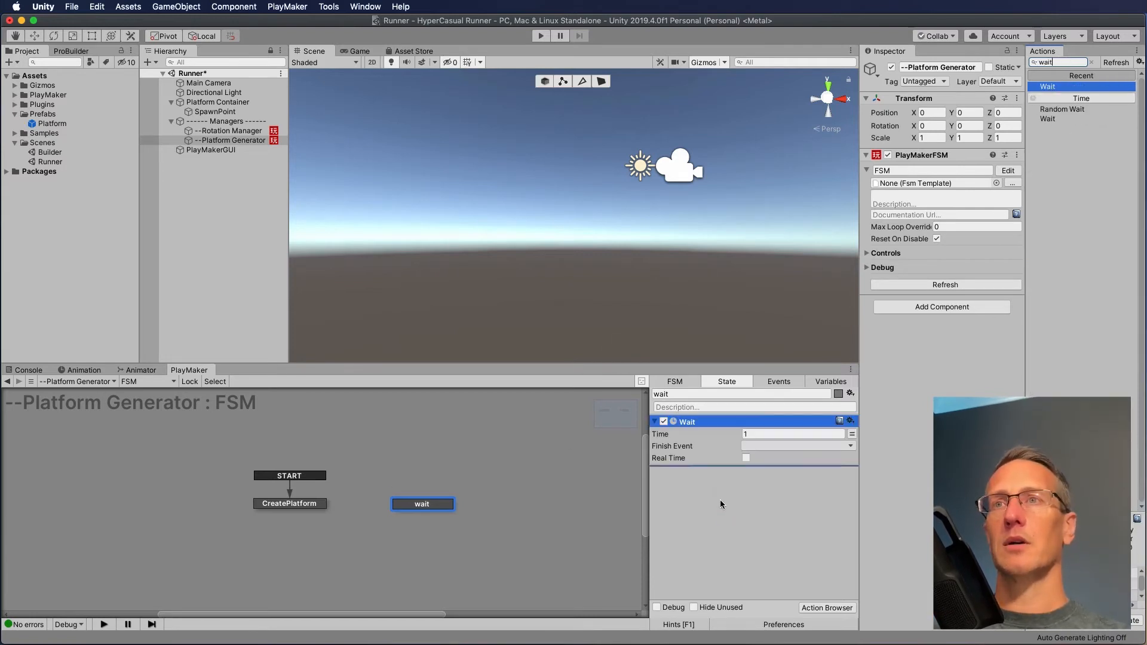
# - Add a FINISHED transition to the CreatePlatform state and connect it to the wait state
pyautogui.click(297, 504)
pyautogui.rightClick(297, 505)
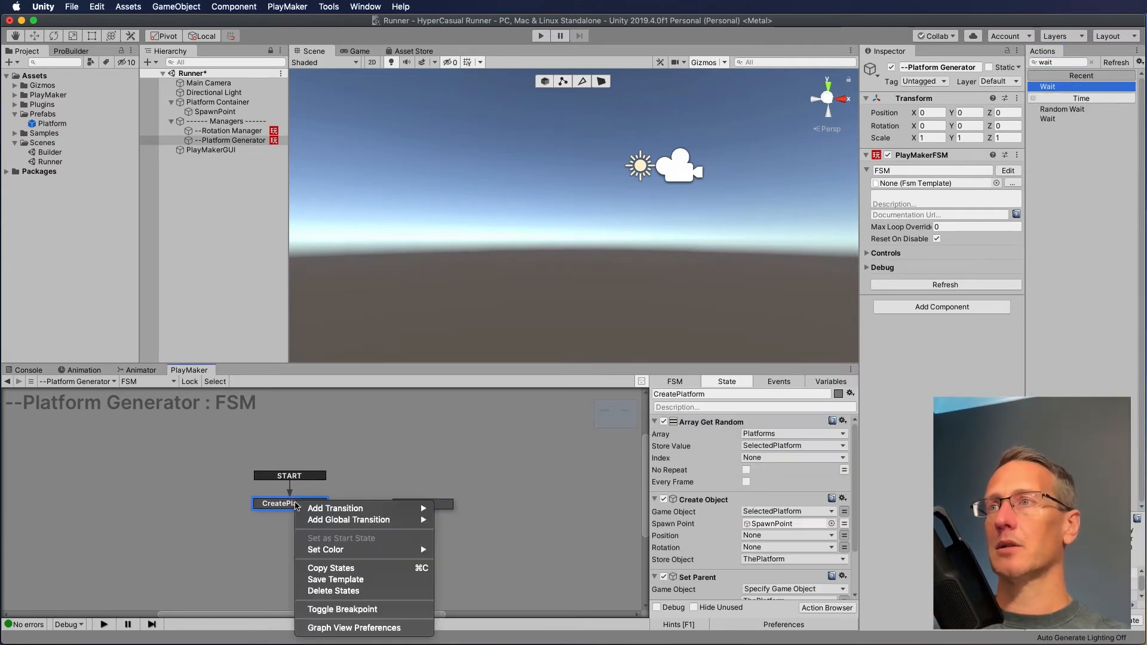
pyautogui.moveTo(358, 509)
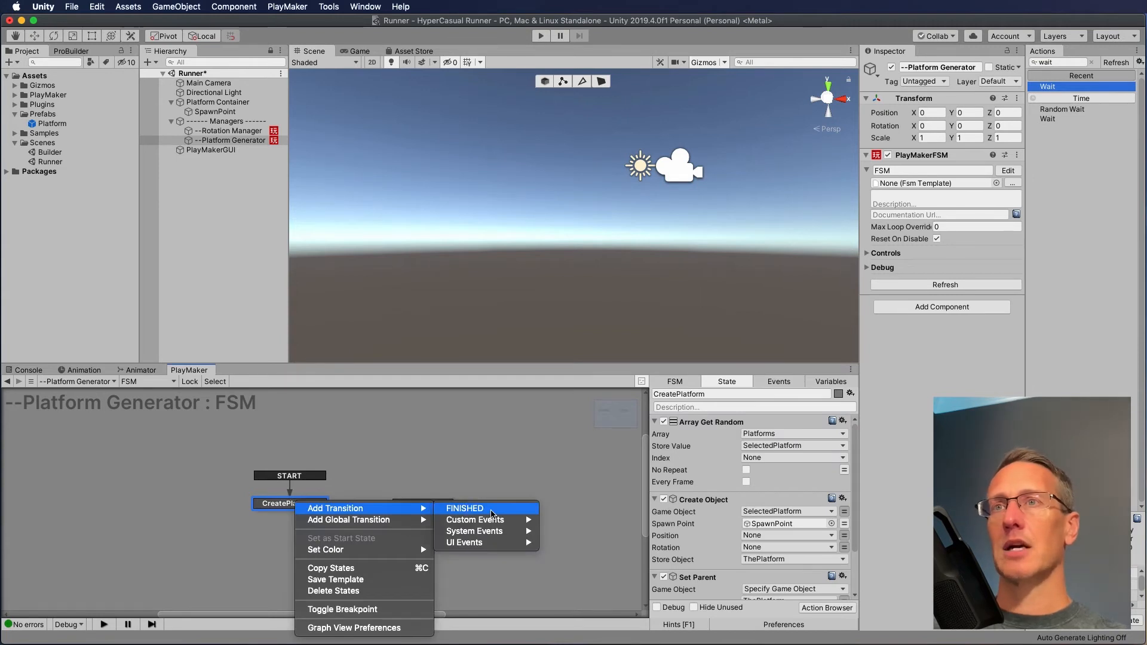
pyautogui.click(472, 509)
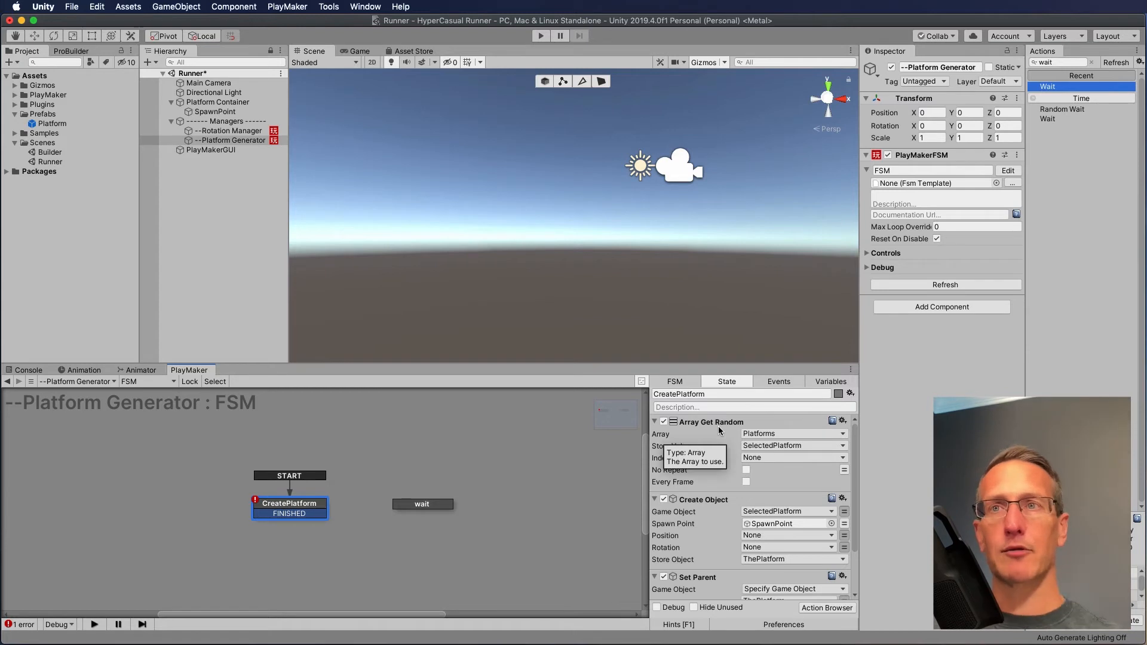
pyautogui.scroll(-3, 729, 506)
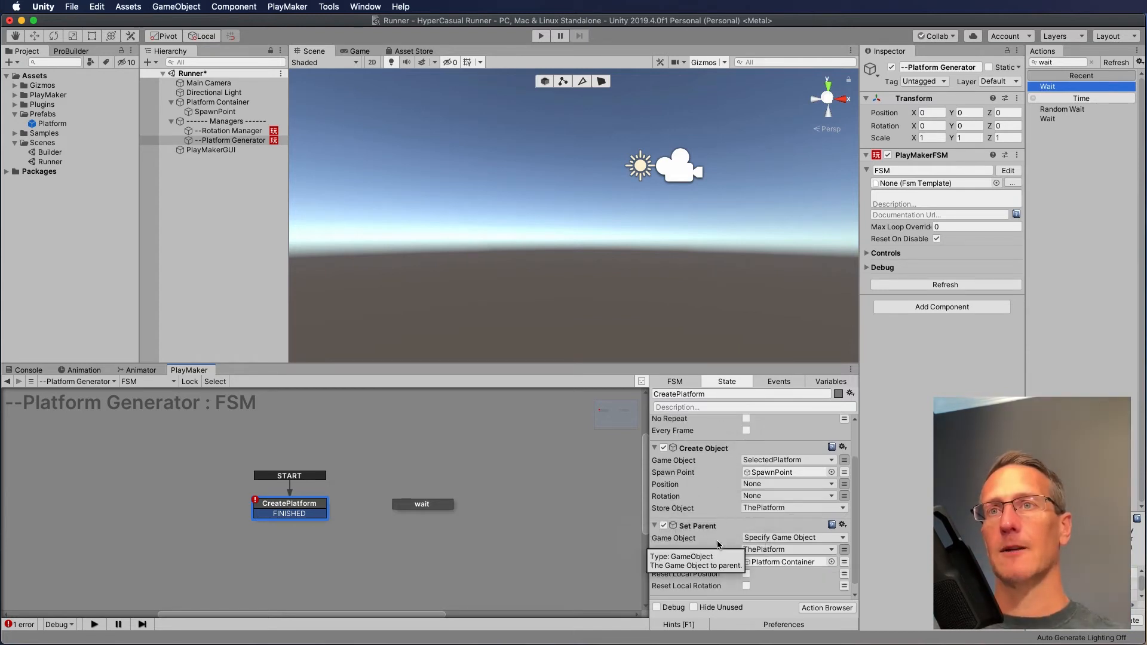
pyautogui.moveTo(298, 517); pyautogui.dragTo(422, 506)
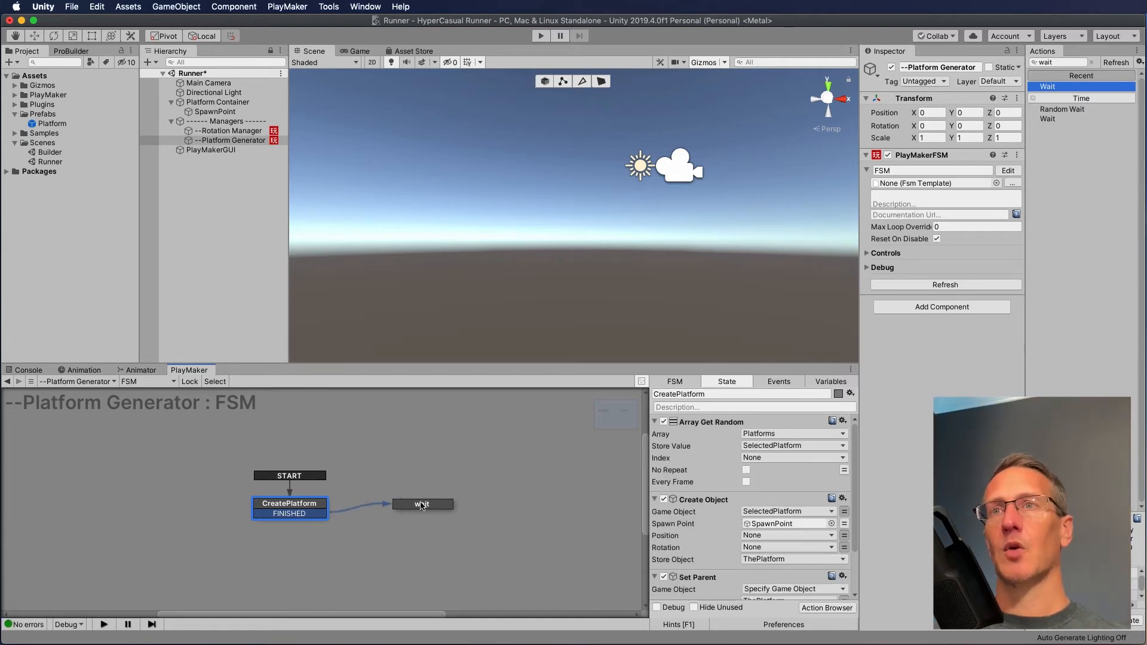
# - Set the Wait action's time in the wait state to 3
pyautogui.click(422, 506)
pyautogui.click(749, 435)
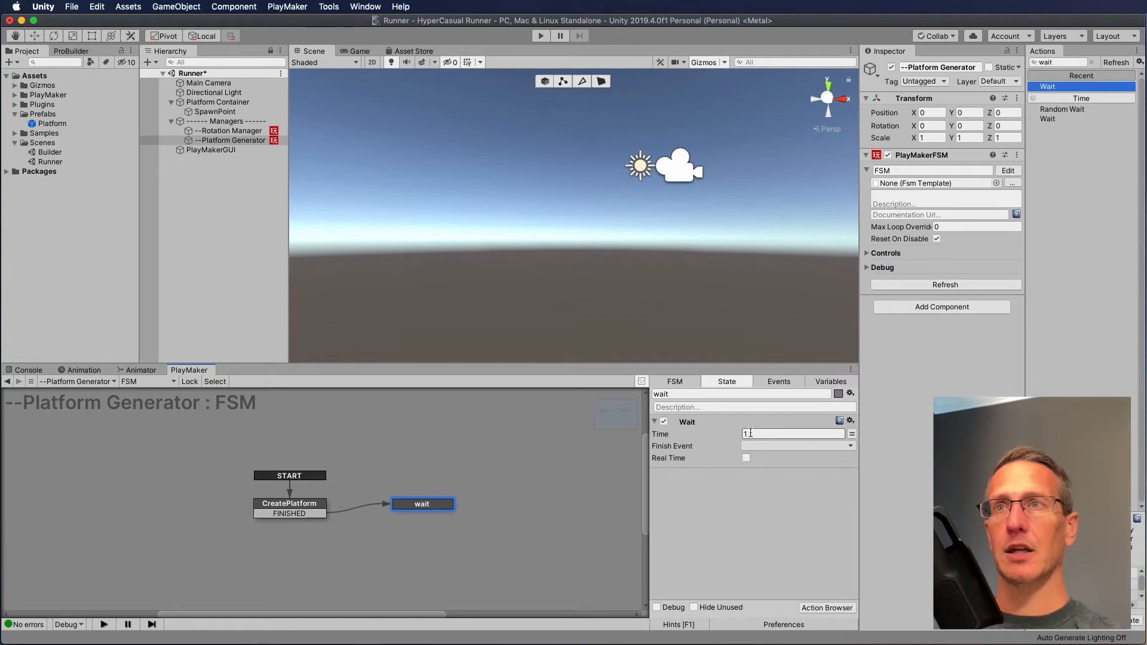
pyautogui.click(734, 431)
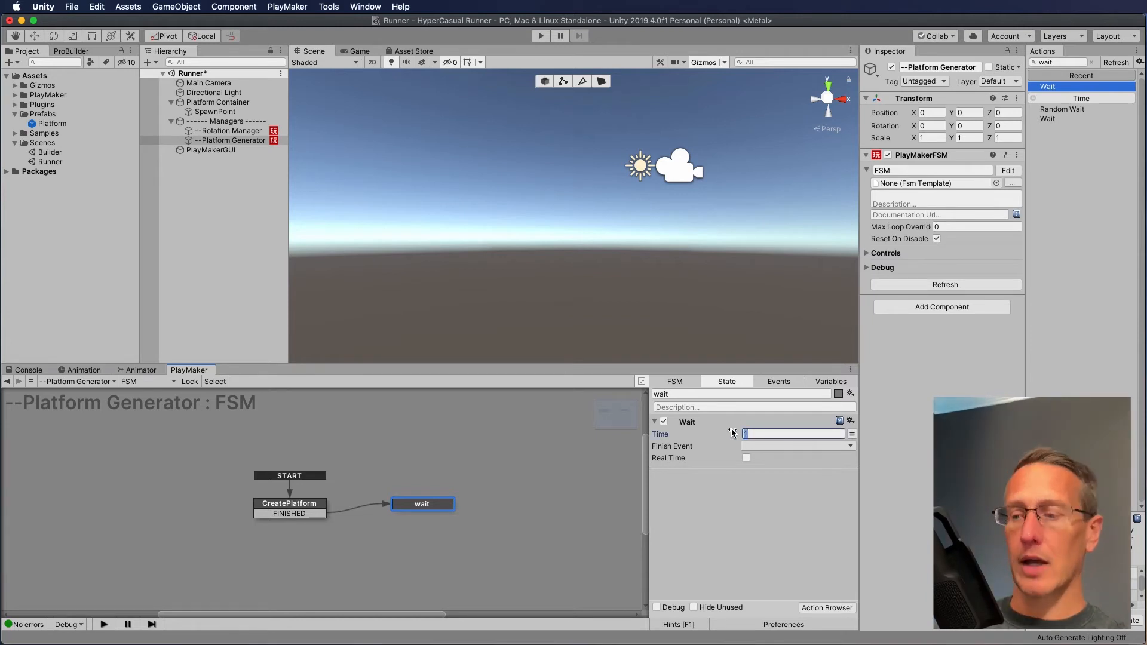
pyautogui.write('3')
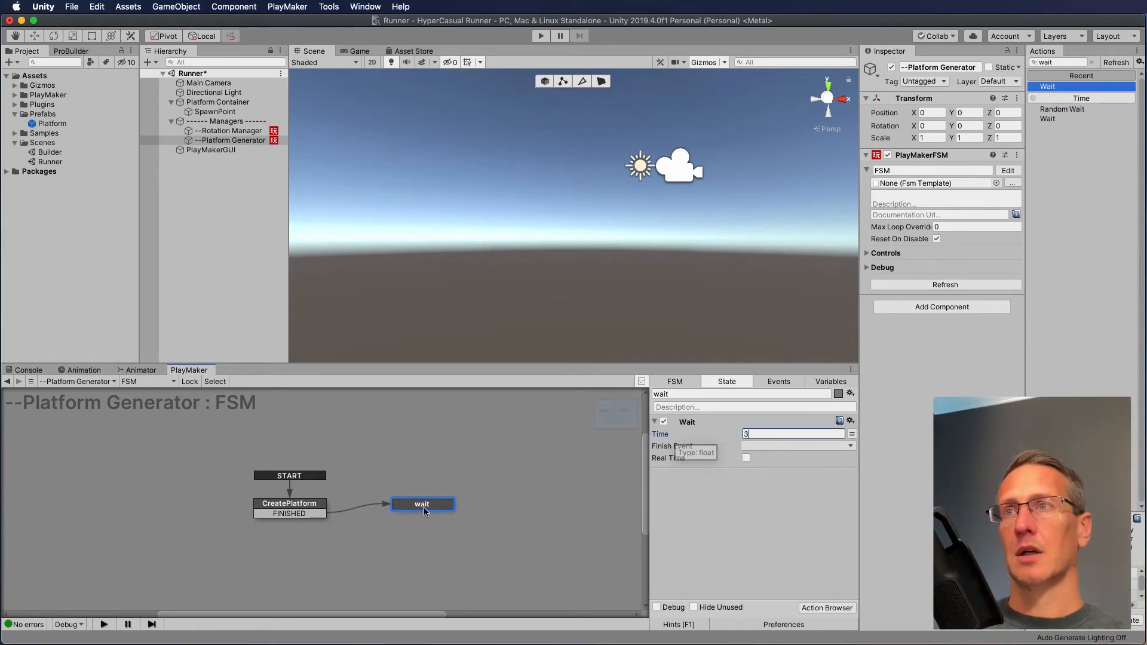
# - Add a FINISHED transition to the wait state and link it back to CreatePlatform
pyautogui.rightClick(424, 508)
pyautogui.moveTo(472, 505)
pyautogui.click(592, 506)
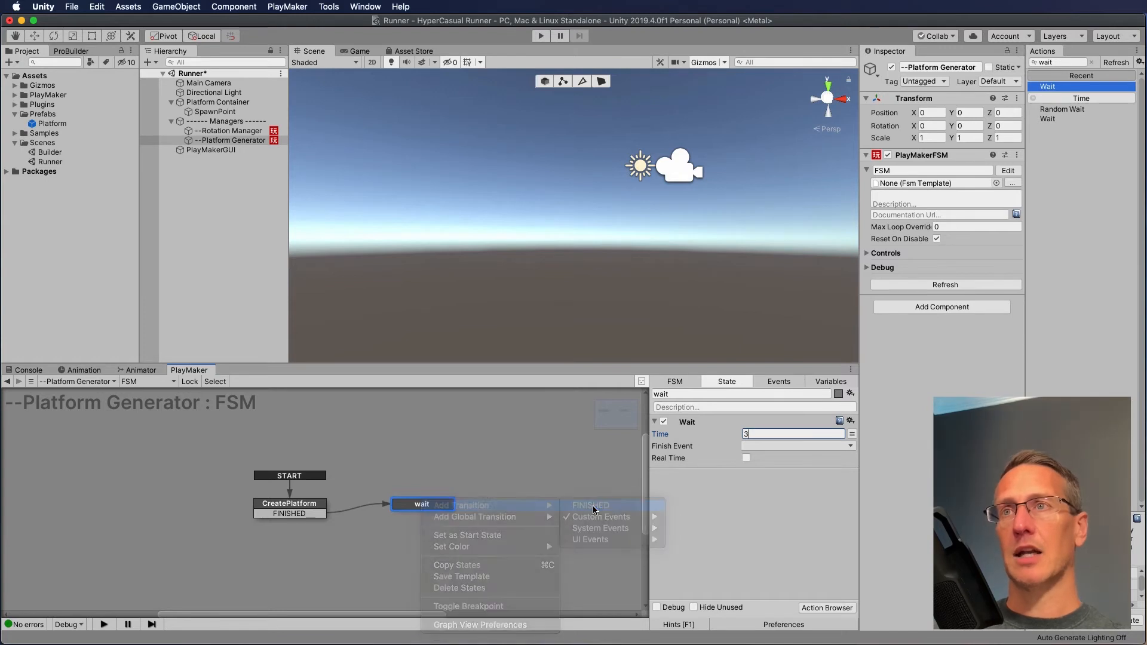
pyautogui.moveTo(440, 517); pyautogui.dragTo(310, 517)
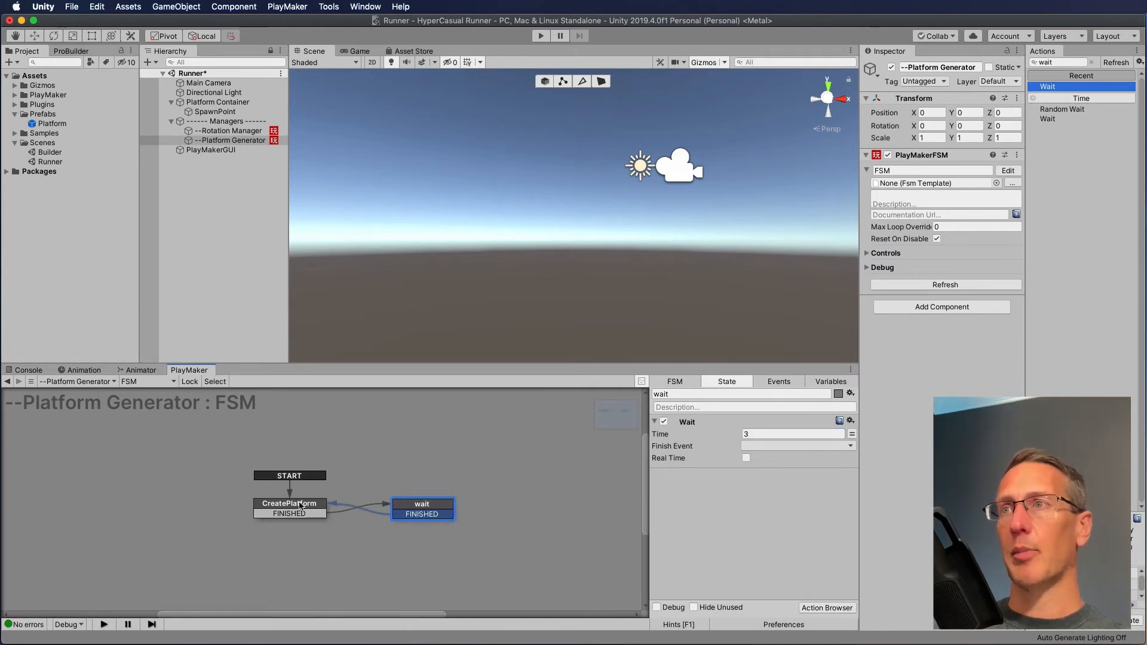
# - Run the scene to examine the looping platform spawning, and stop play mode
pyautogui.click(310, 520)
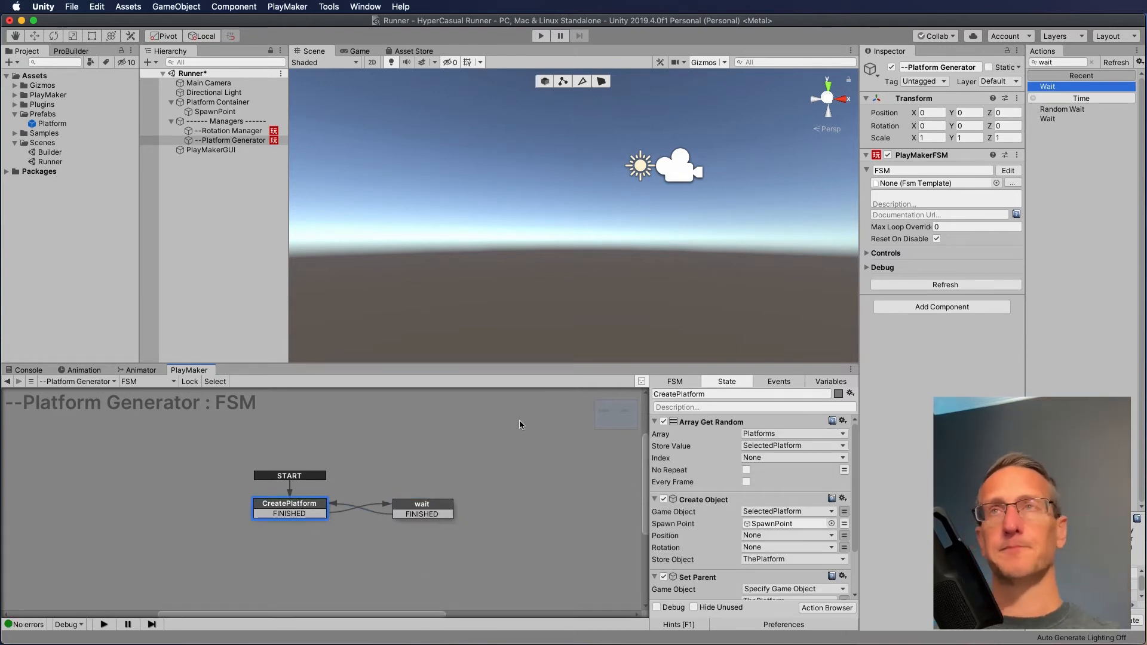
pyautogui.click(538, 37)
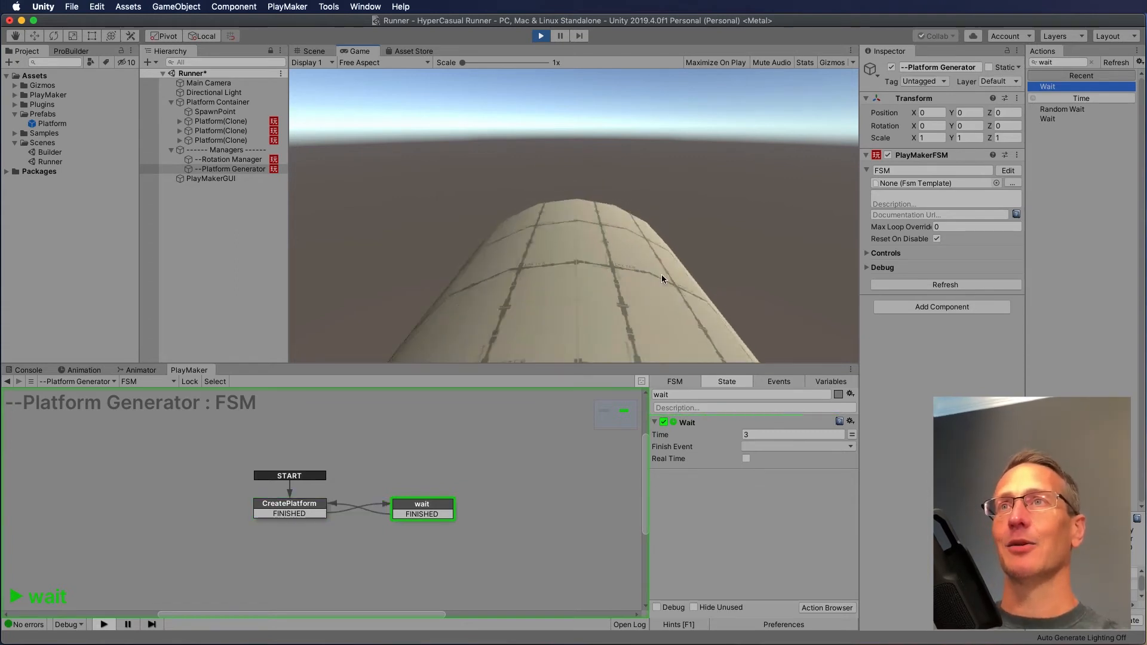
pyautogui.click(540, 36)
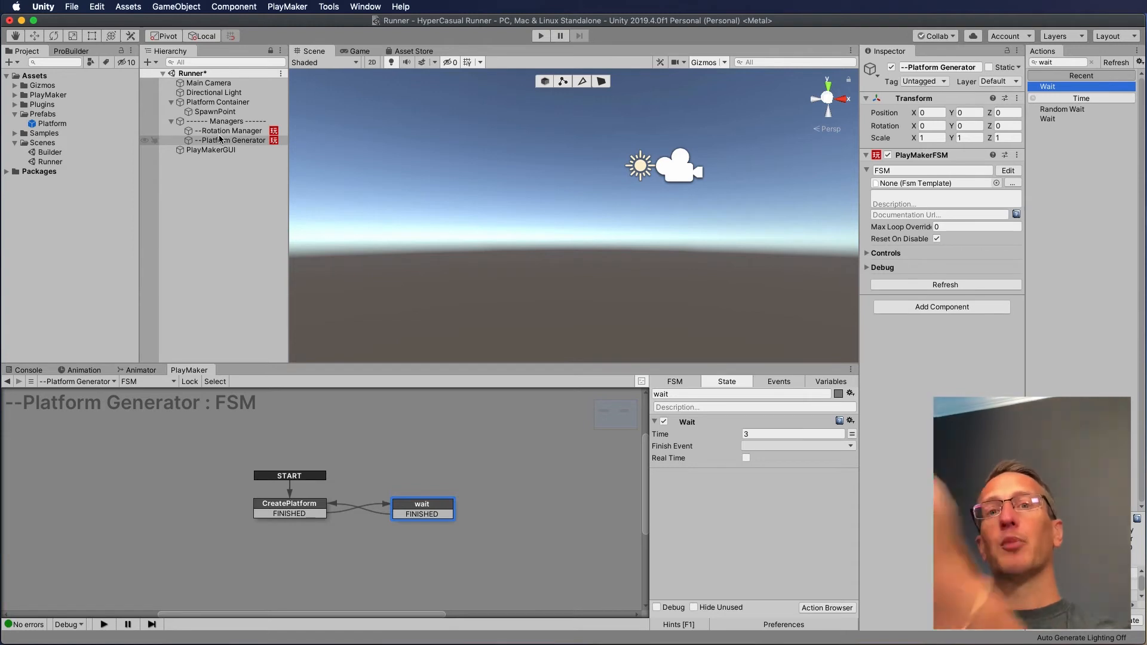
# - Set the SpawnPoint's Z position to 6 and test the spawned platforms in play mode
pyautogui.click(212, 112)
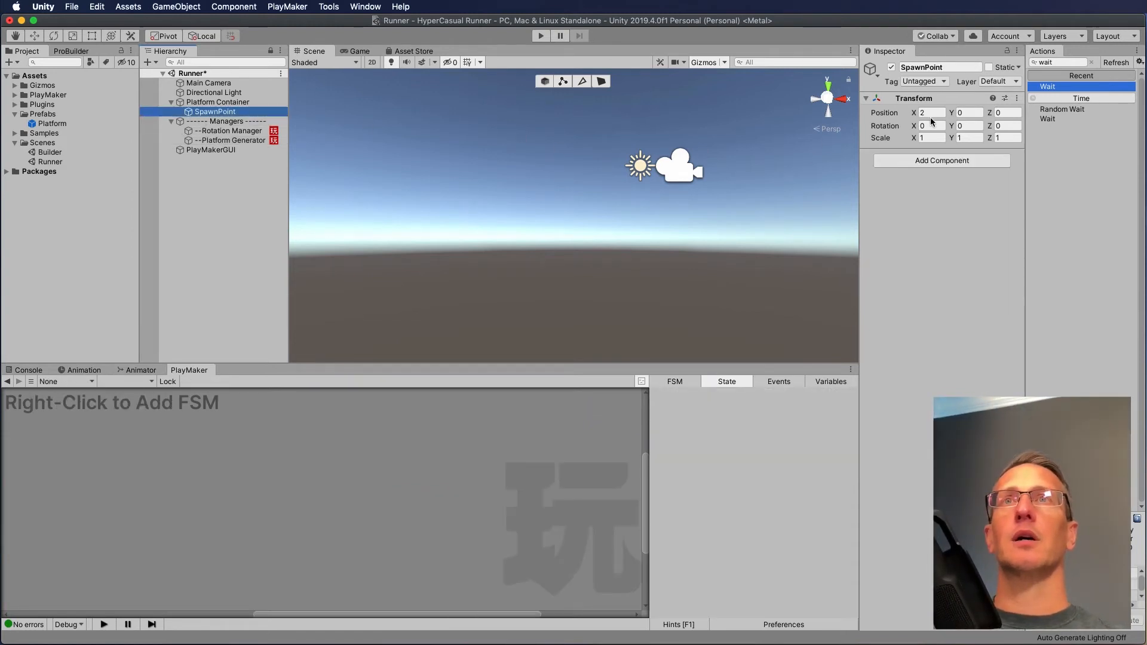
pyautogui.click(1000, 113)
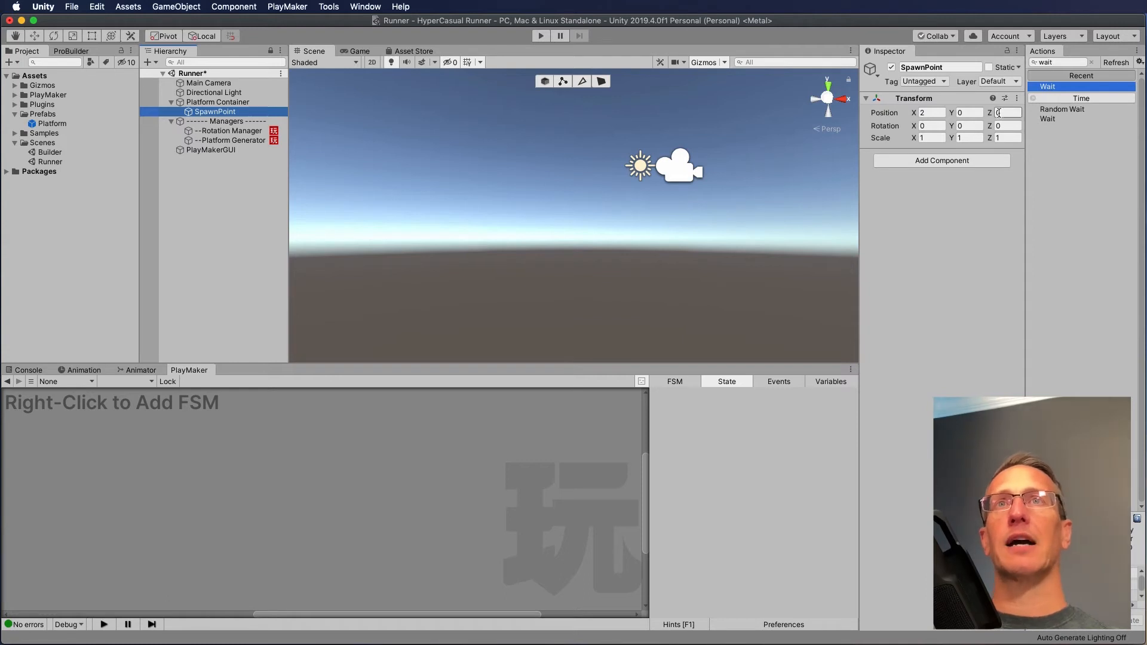
pyautogui.click(1002, 113)
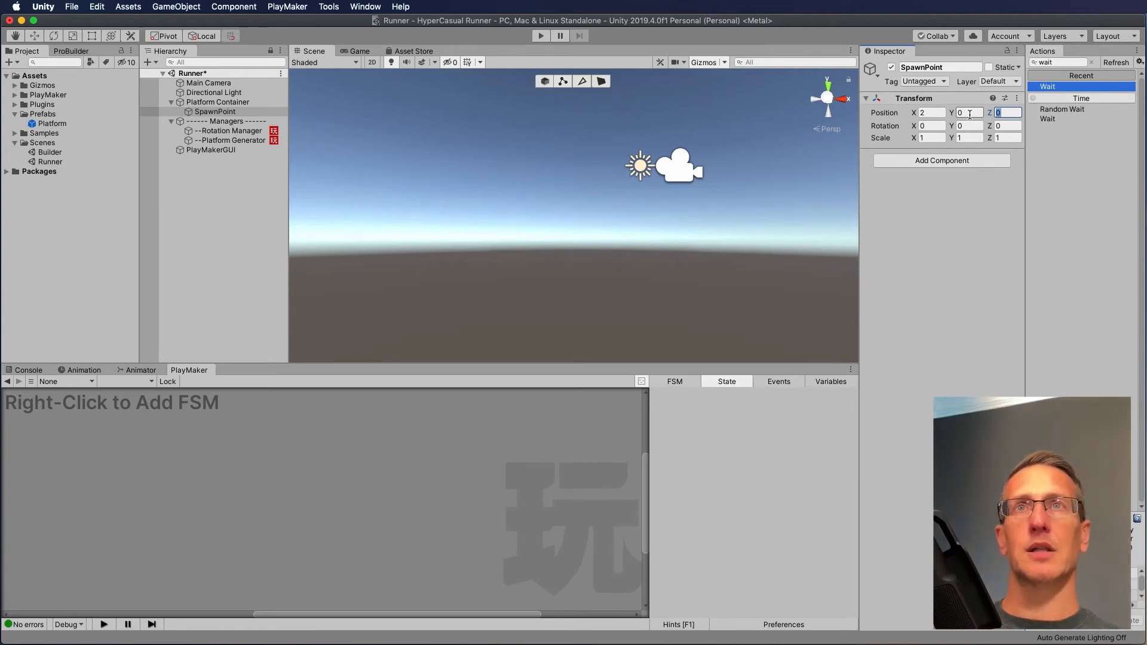
pyautogui.click(537, 35)
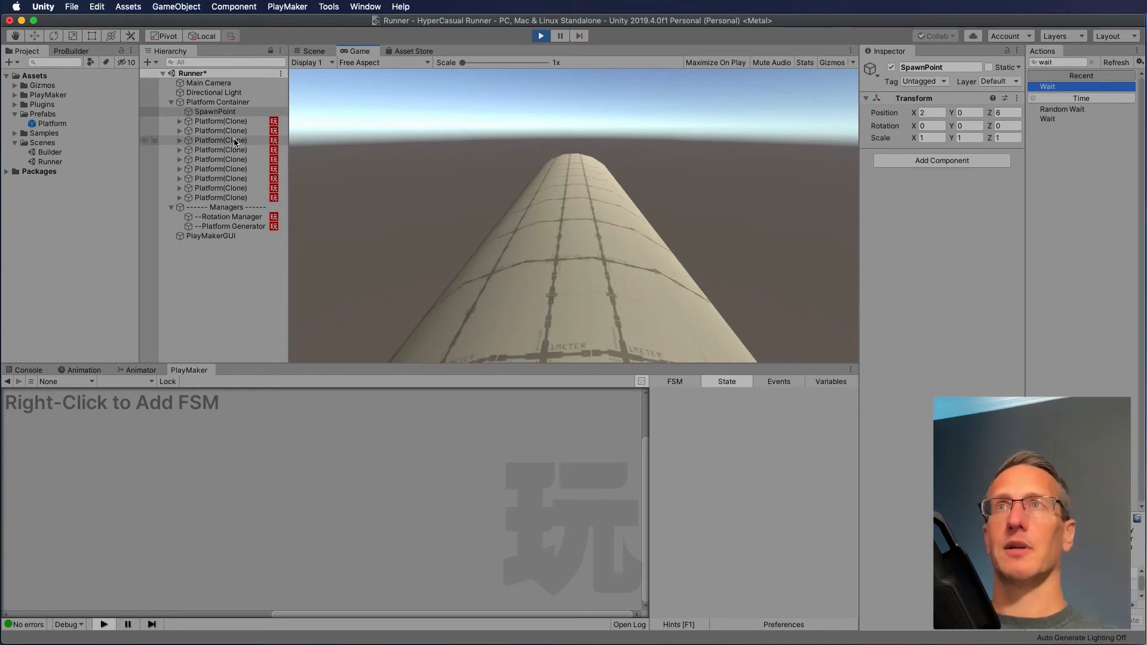
pyautogui.click(544, 35)
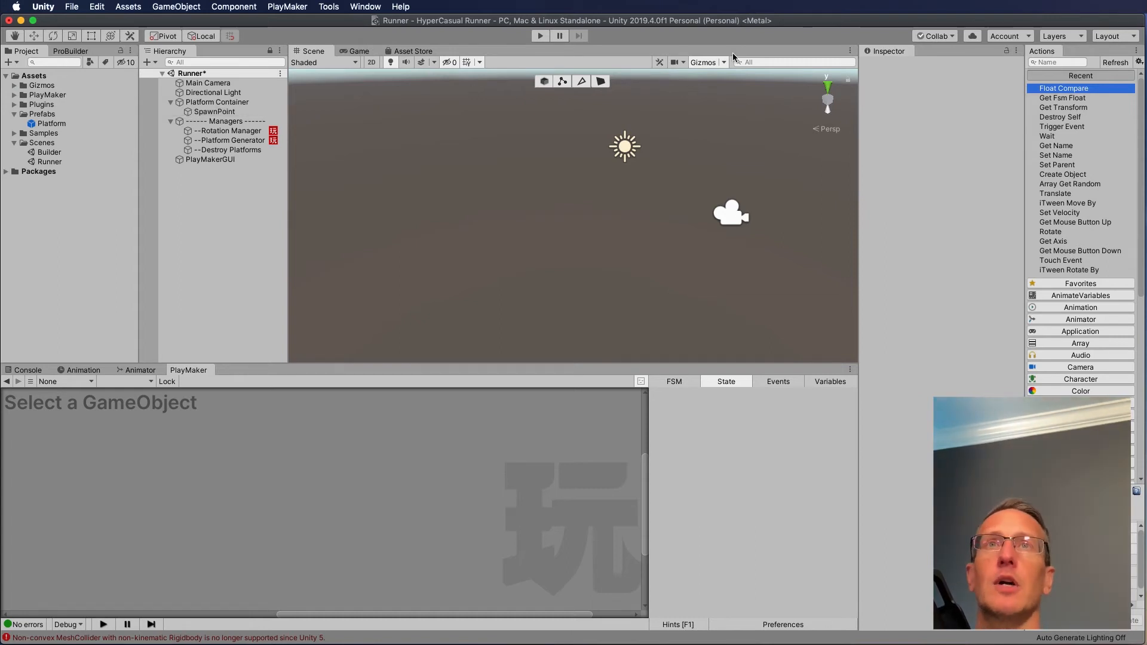
# - Create a 3D Cube object at the root of the Runner scene
pyautogui.rightClick(203, 210)
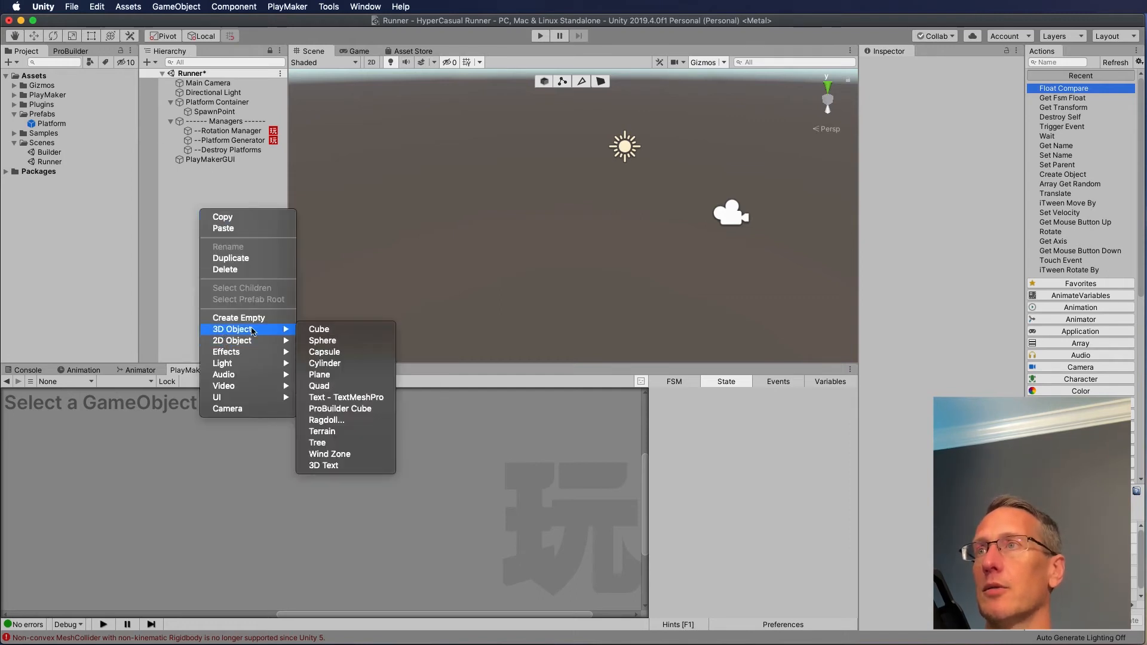
pyautogui.moveTo(251, 329)
pyautogui.click(321, 329)
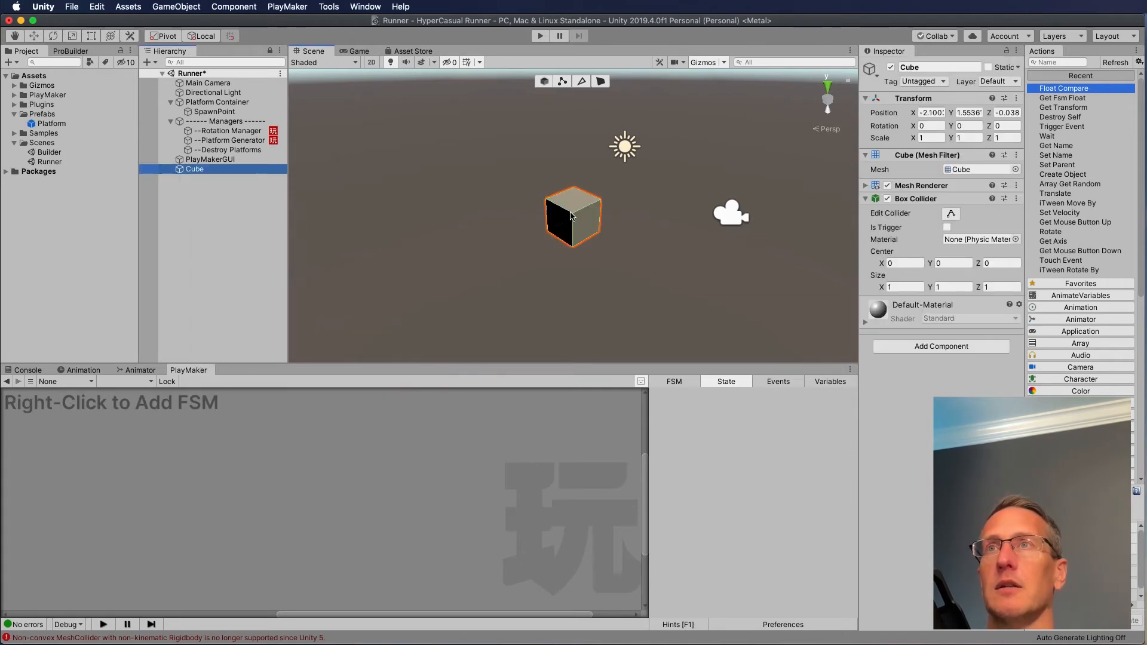
# - Set the new cube's X, Y and Z position to 0
pyautogui.scroll(-2, 637, 231)
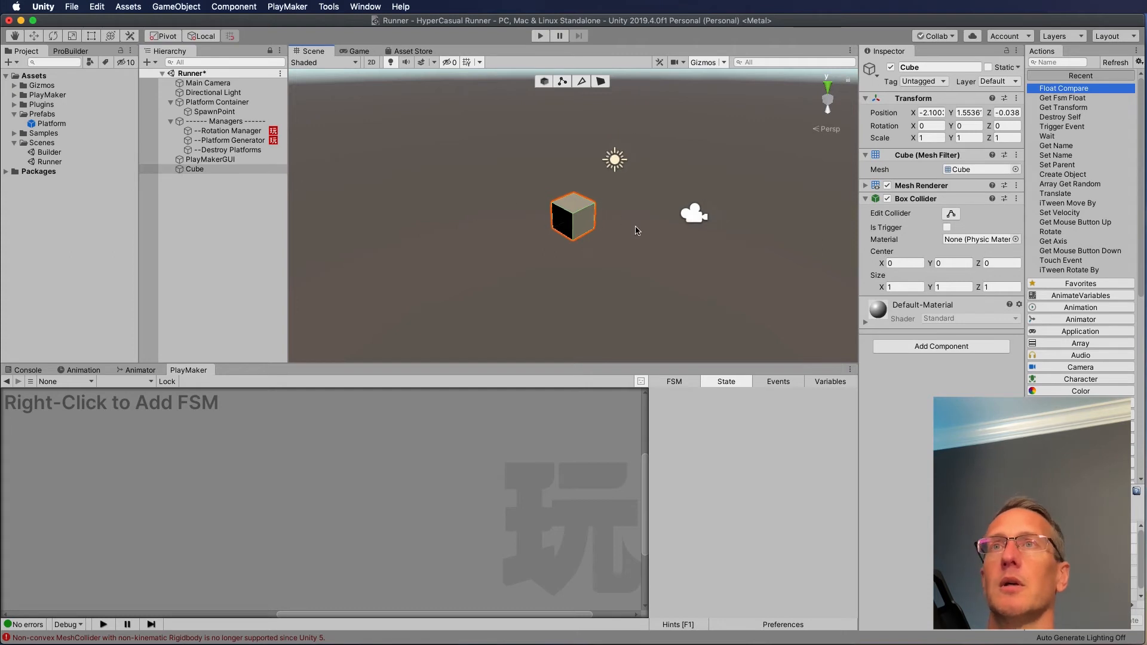
pyautogui.keyDown('alt'); pyautogui.moveTo(649, 227); pyautogui.dragTo(562, 216); pyautogui.keyUp('alt')
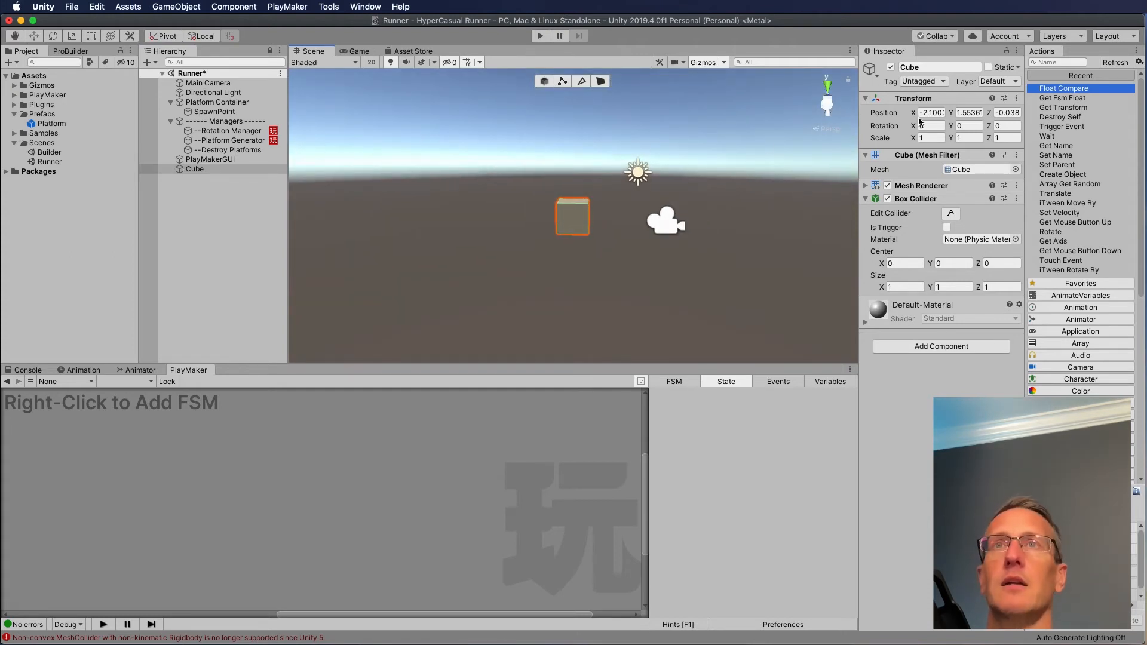
pyautogui.click(936, 113)
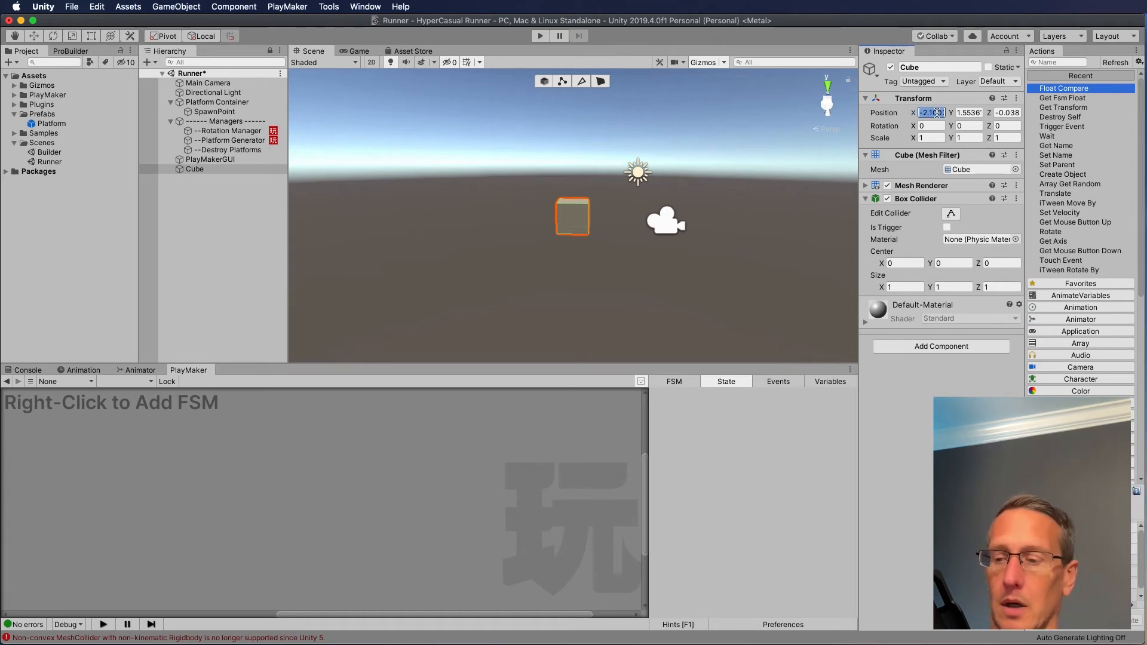
pyautogui.write('0')
pyautogui.press('Tab')
pyautogui.write('0')
pyautogui.press('Tab')
pyautogui.write('0')
pyautogui.press('Tab')
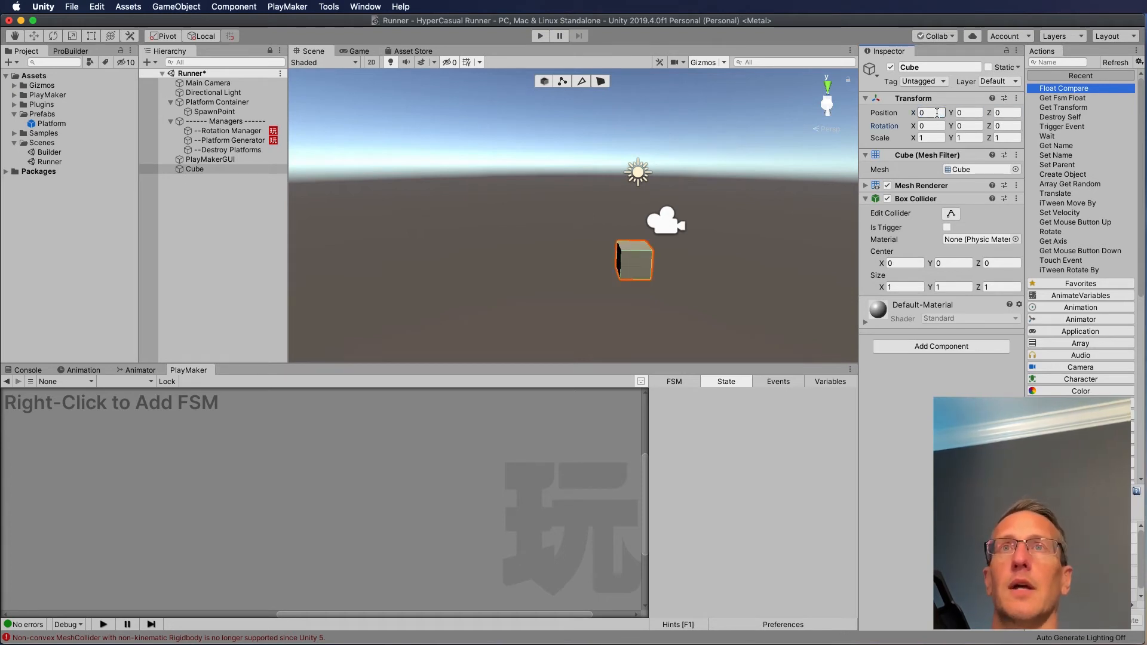
pyautogui.keyDown('alt'); pyautogui.moveTo(715, 212); pyautogui.dragTo(833, 287); pyautogui.keyUp('alt')
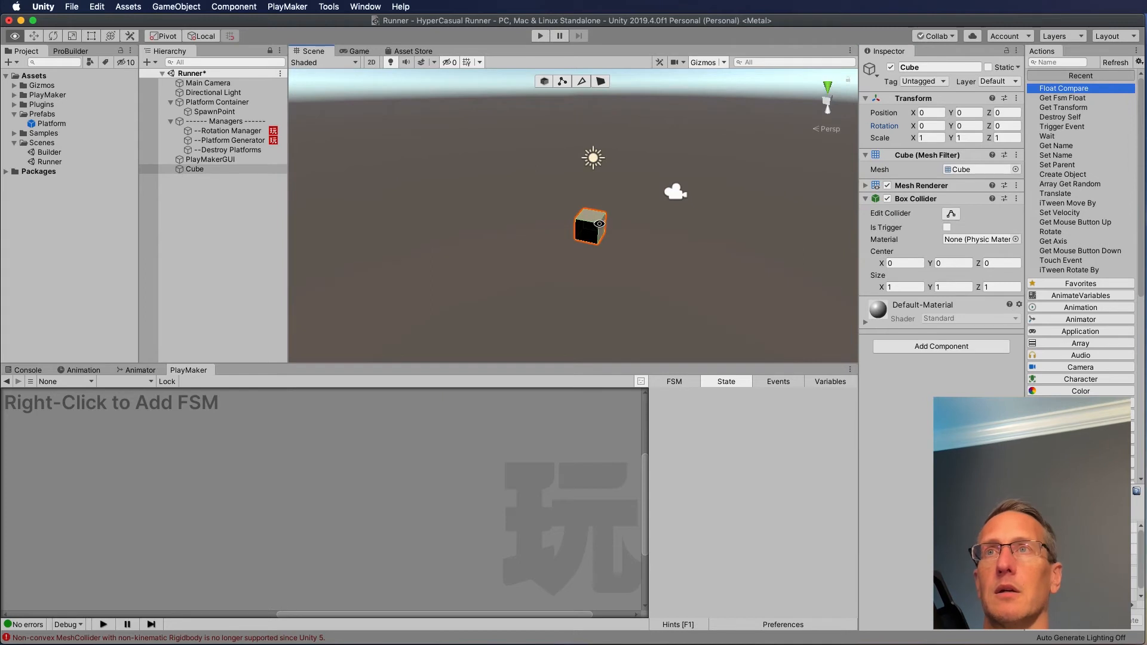
pyautogui.keyDown('alt'); pyautogui.moveTo(619, 207); pyautogui.dragTo(365, 152); pyautogui.keyUp('alt')
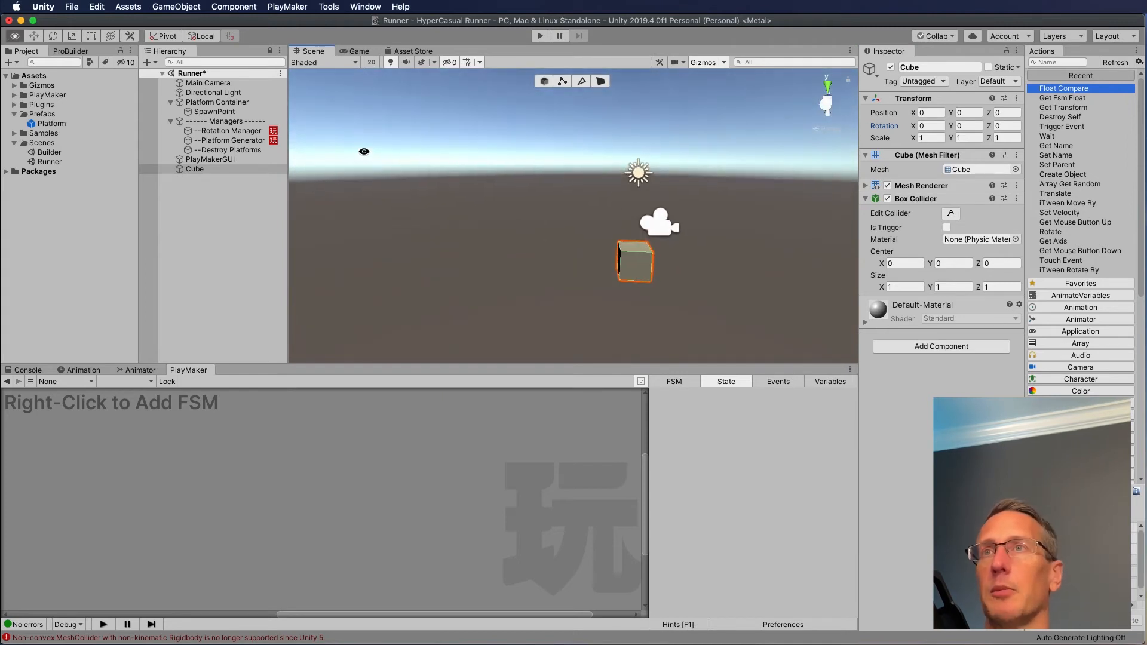
# - Create a new tag named Destroyer in the project's tag list, starting from the cube's tag options
pyautogui.click(187, 172)
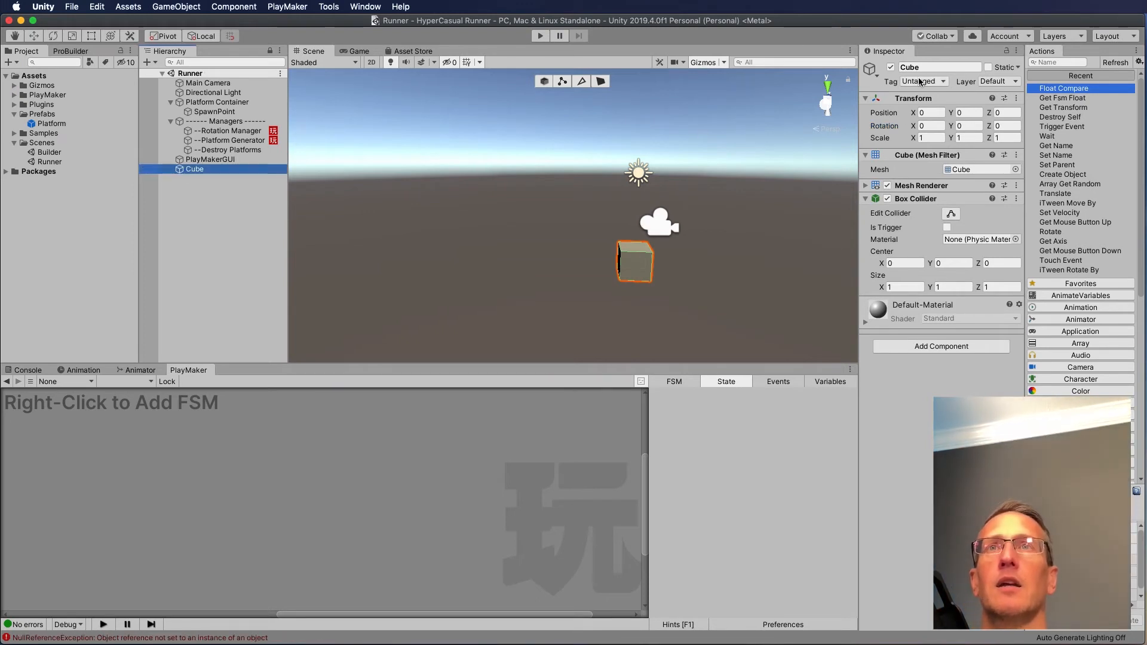
pyautogui.click(933, 80)
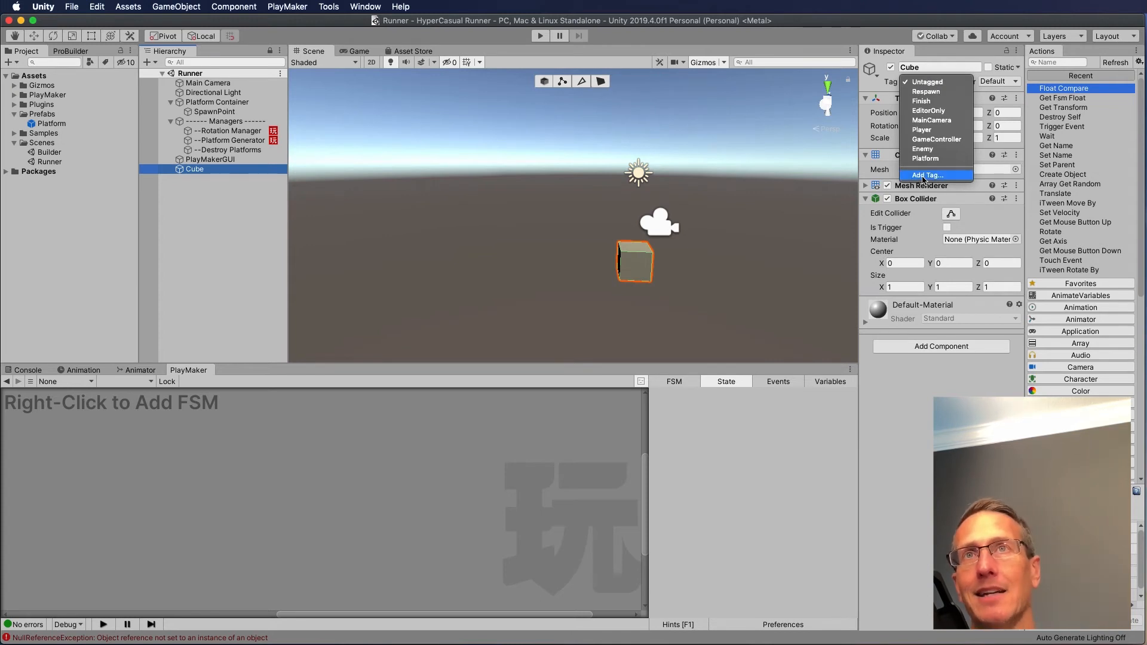
pyautogui.click(924, 175)
pyautogui.click(991, 136)
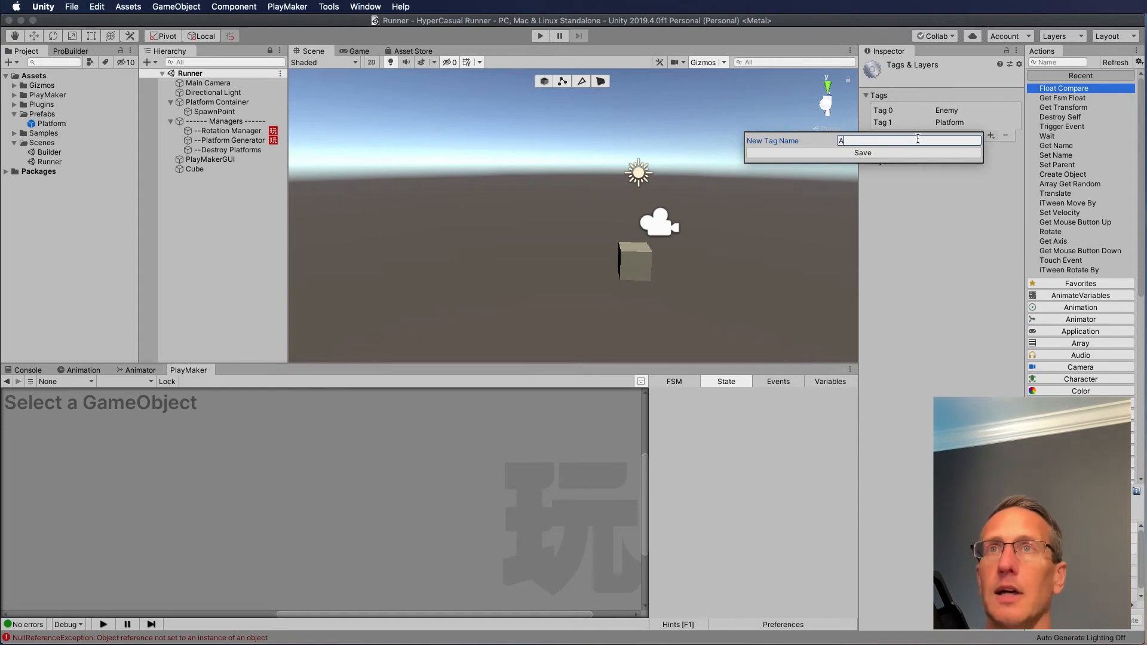
pyautogui.press('BackSpace')
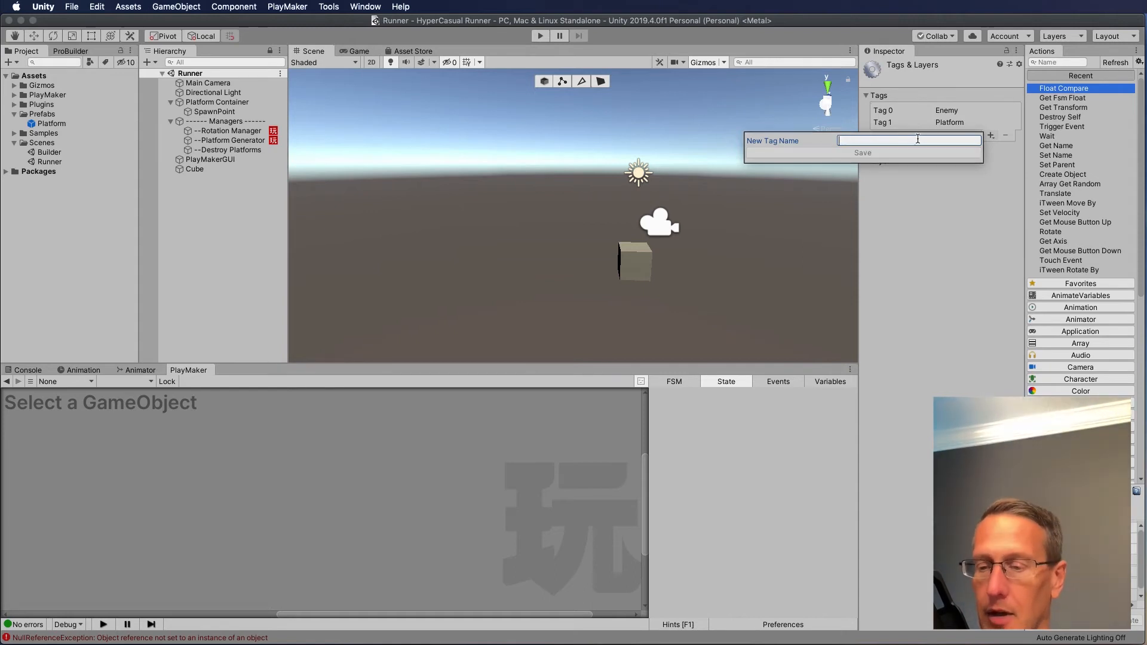
pyautogui.write('desto')
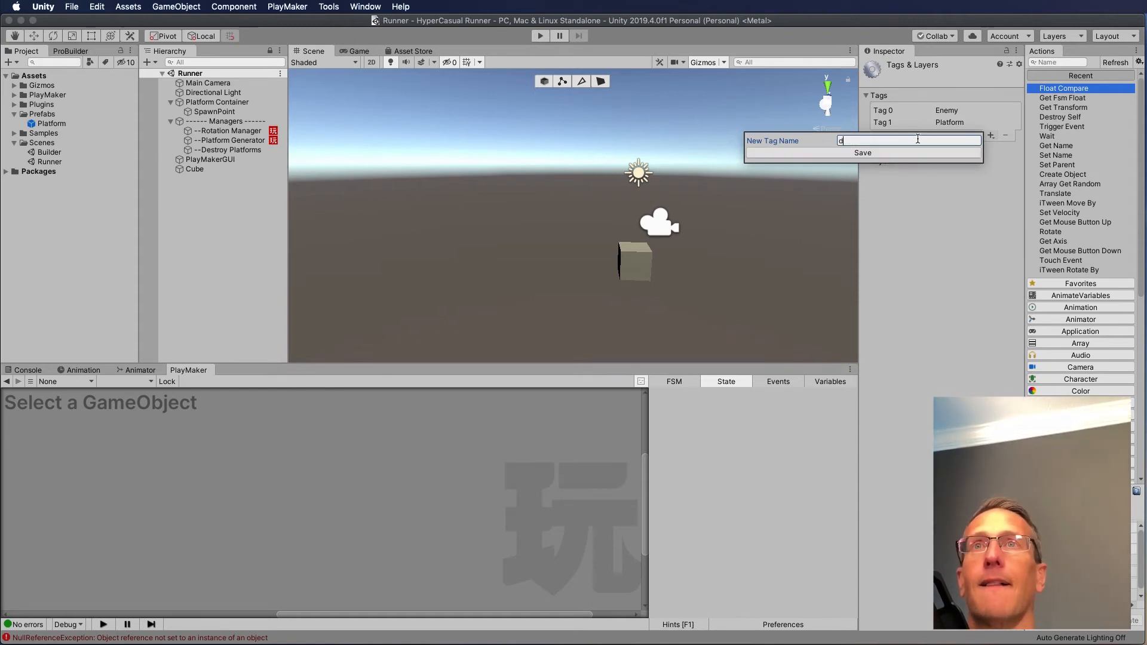
pyautogui.press('BackSpace')
pyautogui.press('BackSpace')
pyautogui.press('BackSpace')
pyautogui.press('BackSpace')
pyautogui.press('BackSpace')
pyautogui.write('Destroyer')
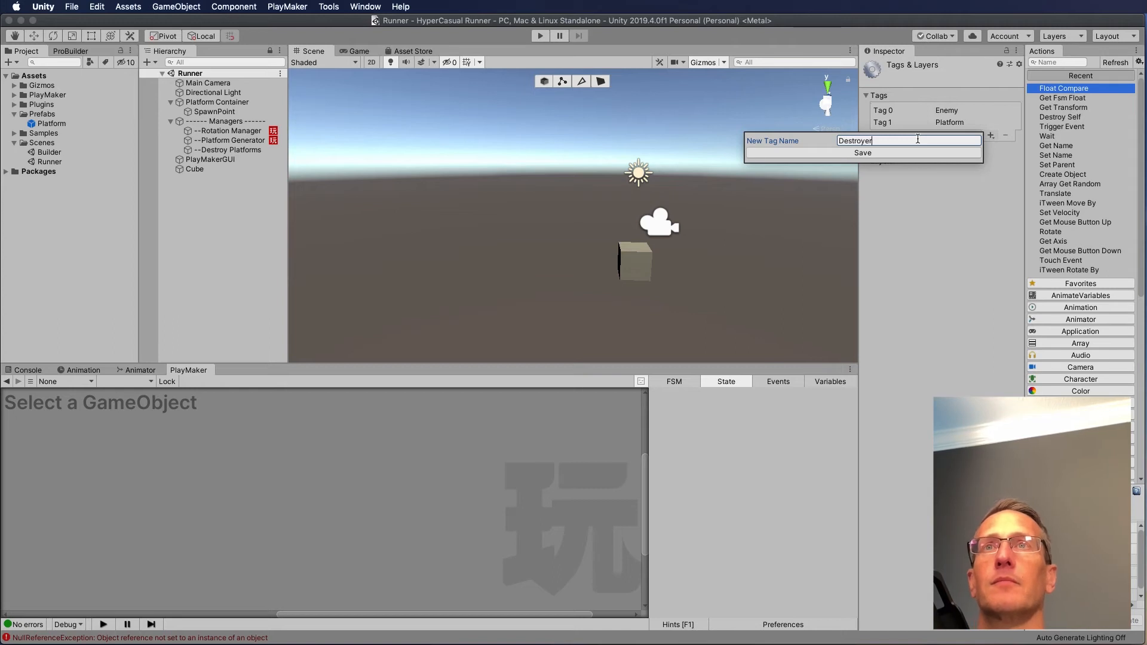
pyautogui.press('Return')
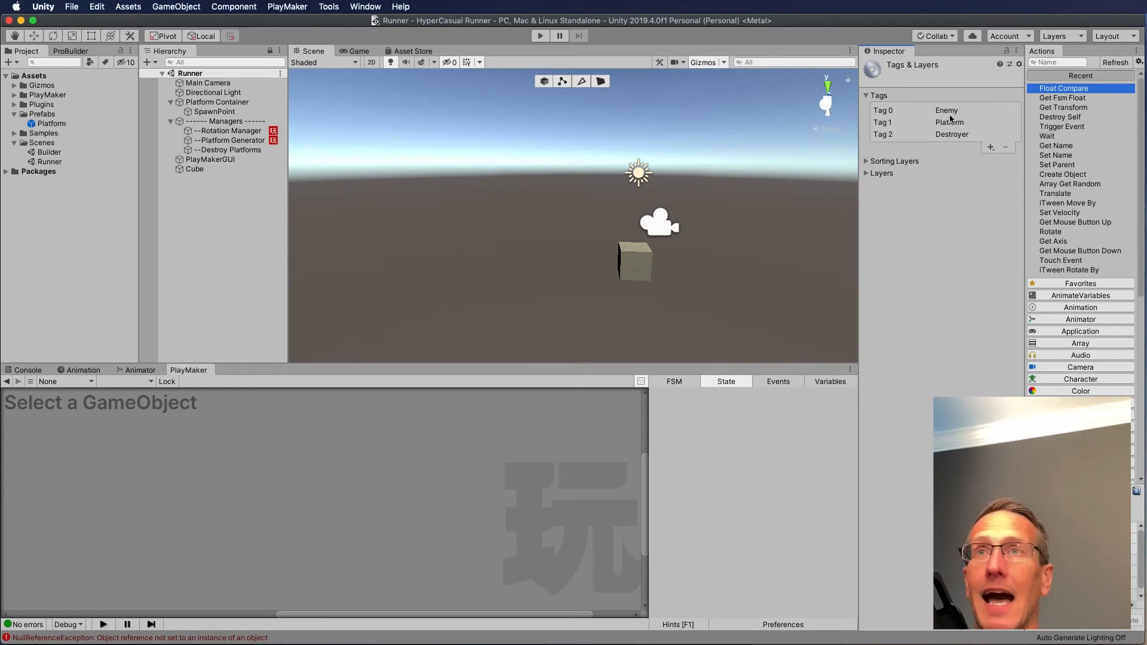
# - Assign the Destroyer tag to the cube
pyautogui.click(637, 272)
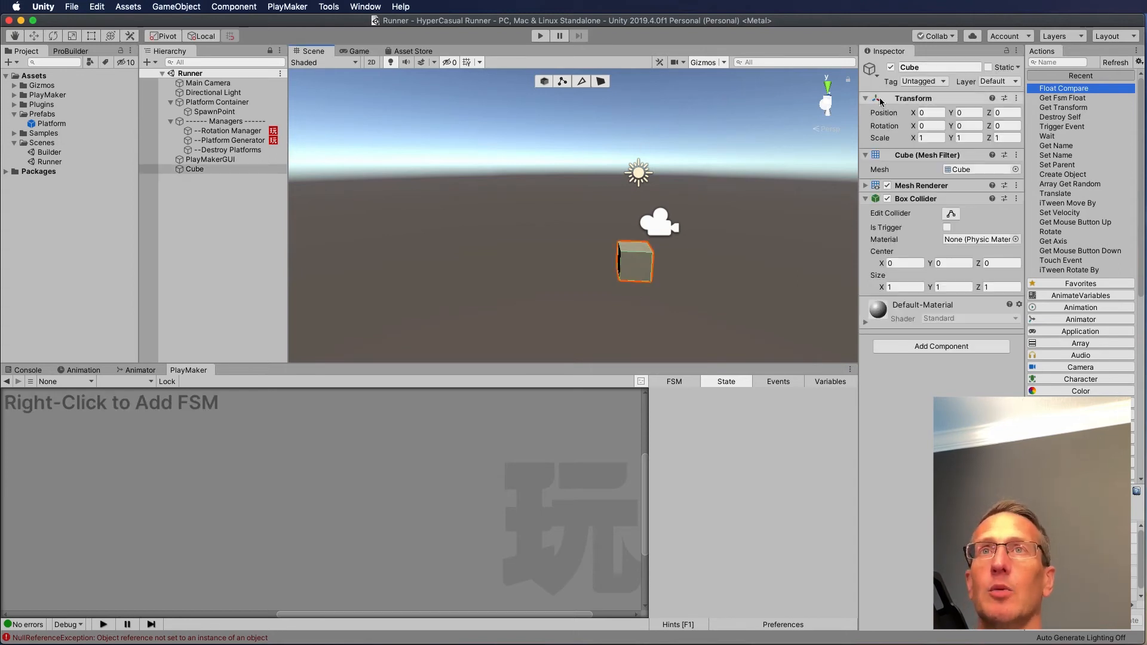
pyautogui.click(913, 82)
pyautogui.click(923, 169)
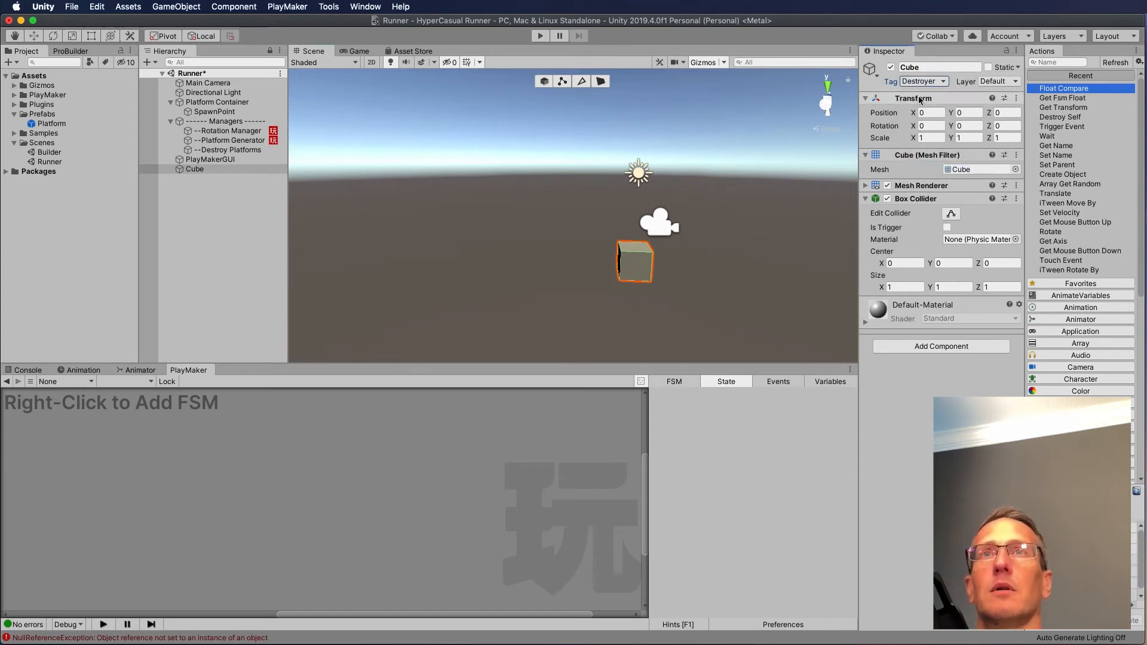
# - Rename the Cube object to destroyer
pyautogui.click(929, 68)
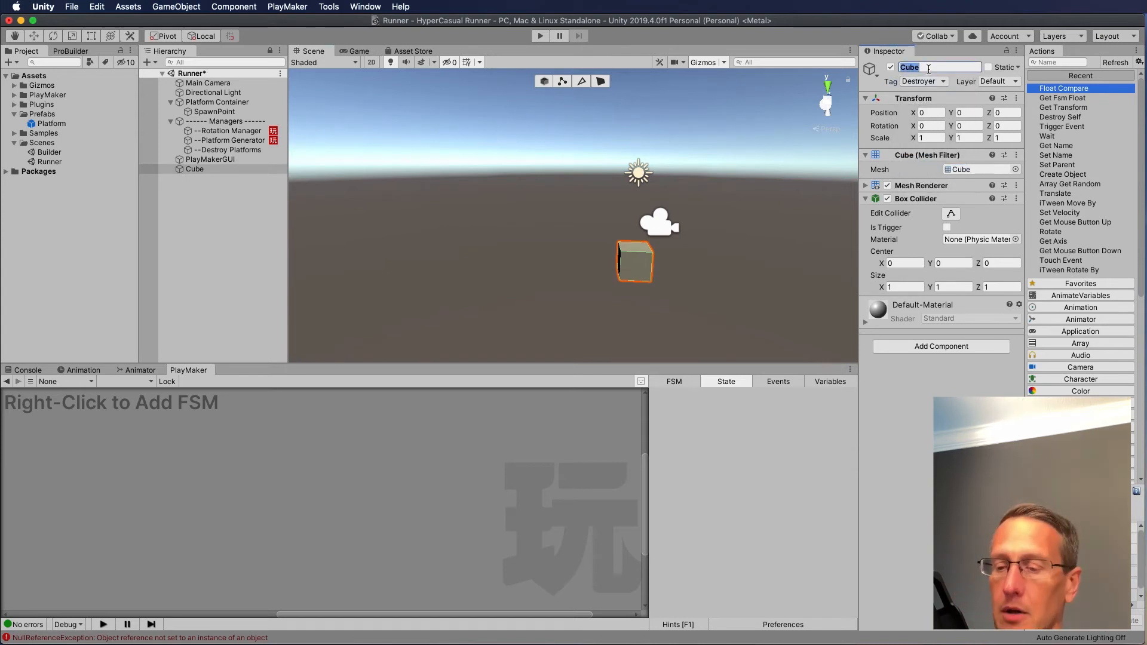
pyautogui.write('de')
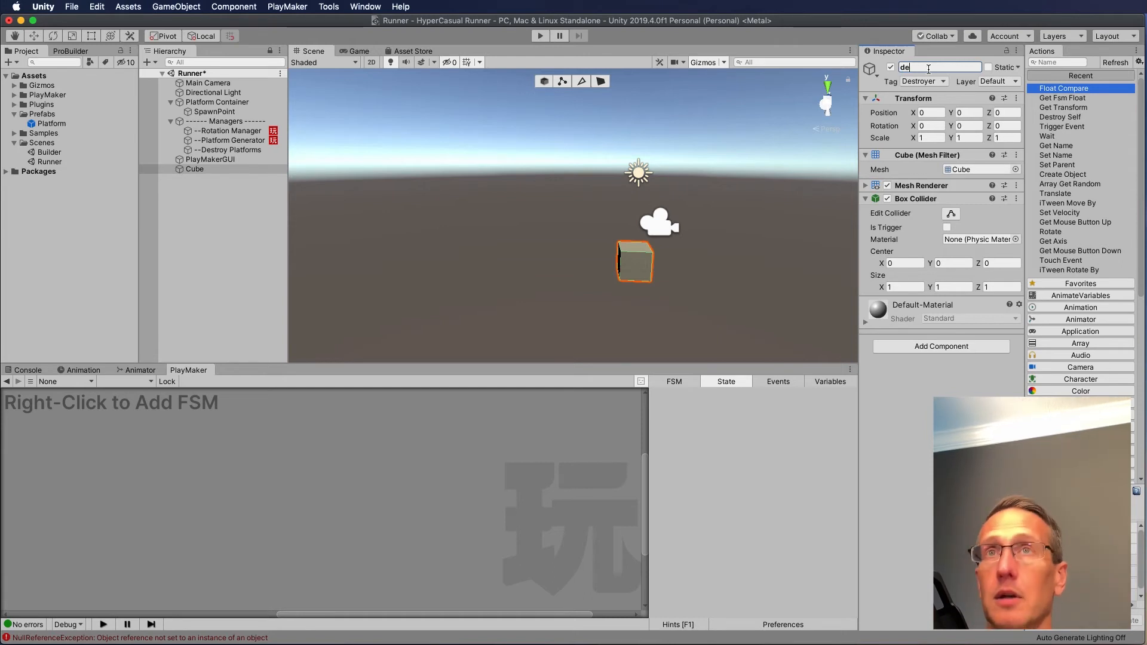
pyautogui.write('stroyer')
pyautogui.press('Return')
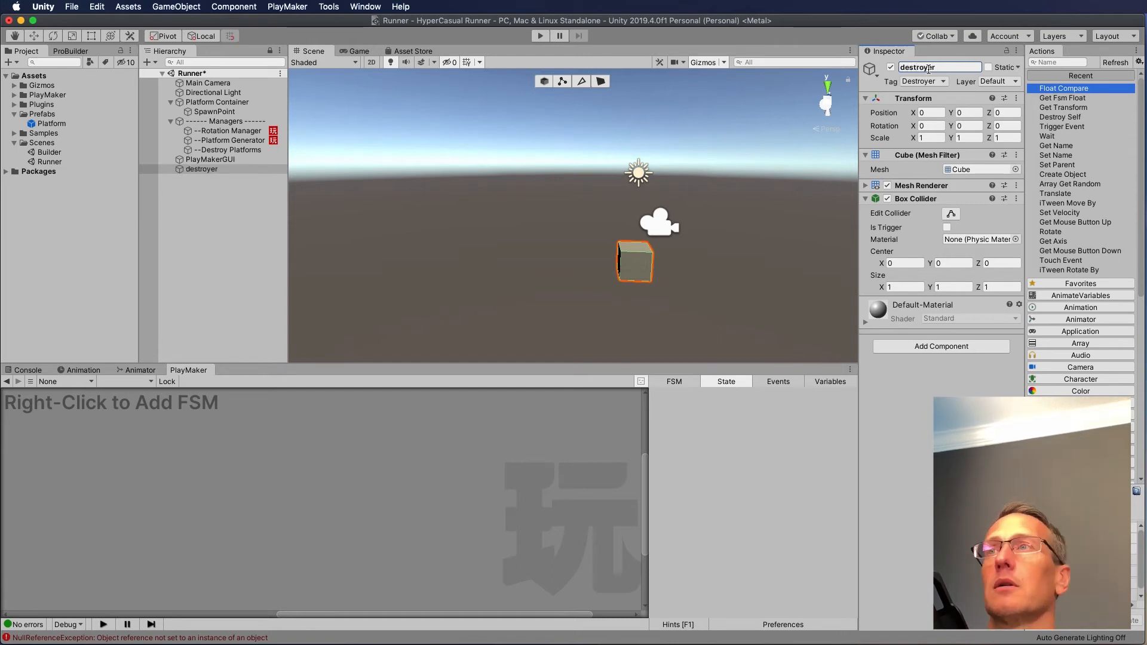
# - Add a Trigger Event action to the Platform prefab's MovePlatform state, with Destroyer as its collide tag
pyautogui.doubleClick(36, 124)
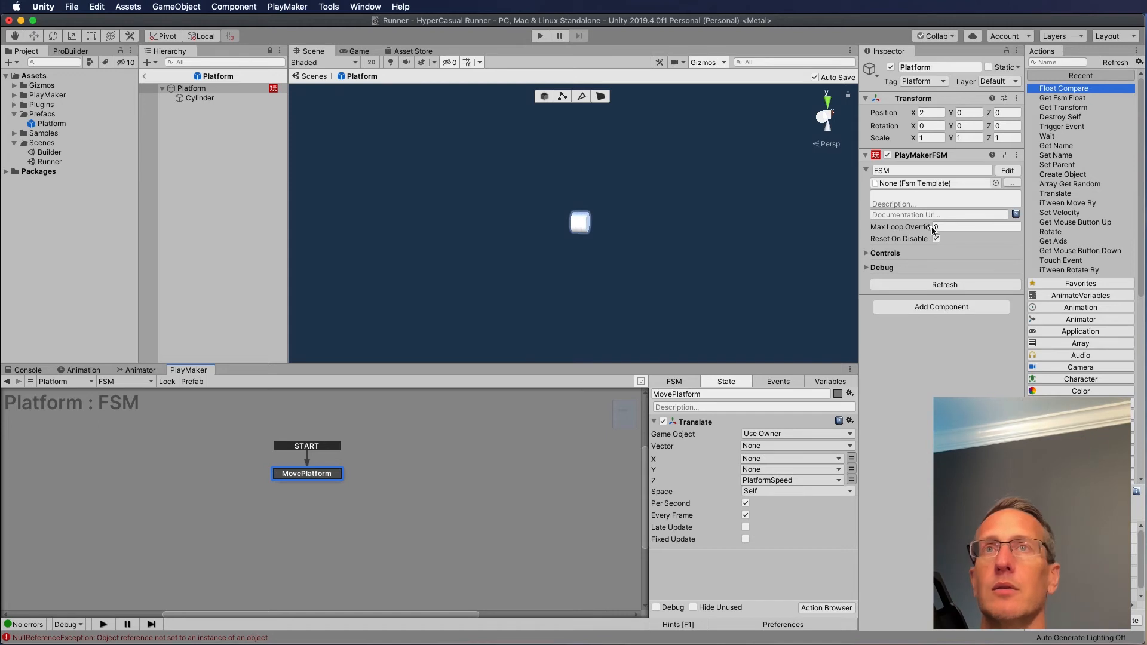
pyautogui.click(1057, 63)
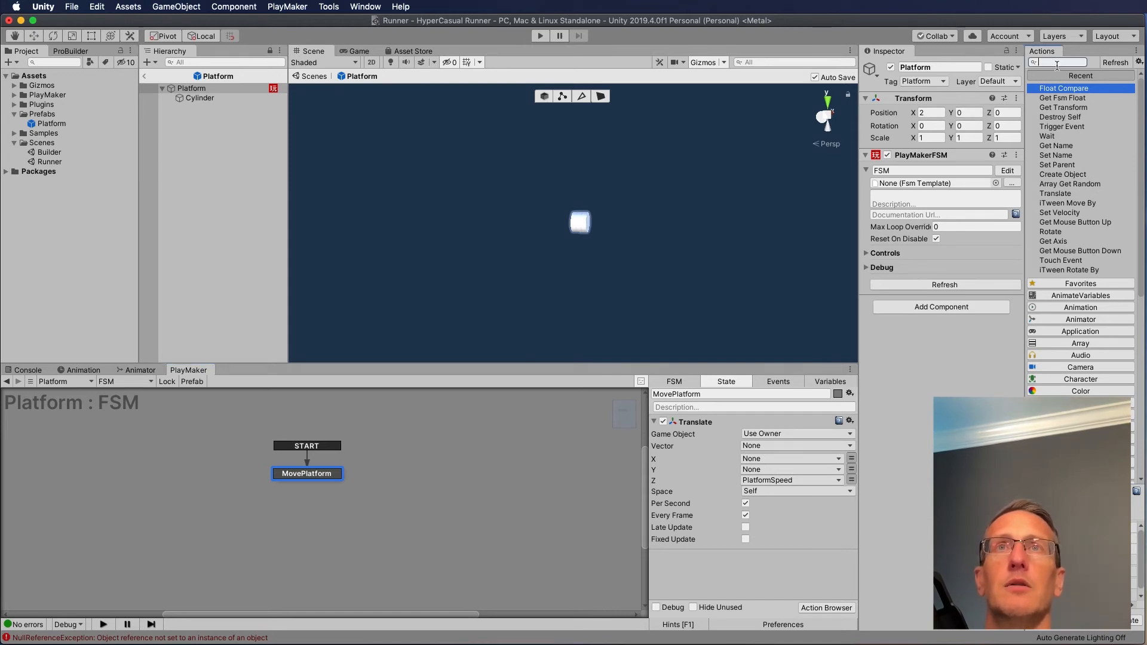
pyautogui.write('trigg')
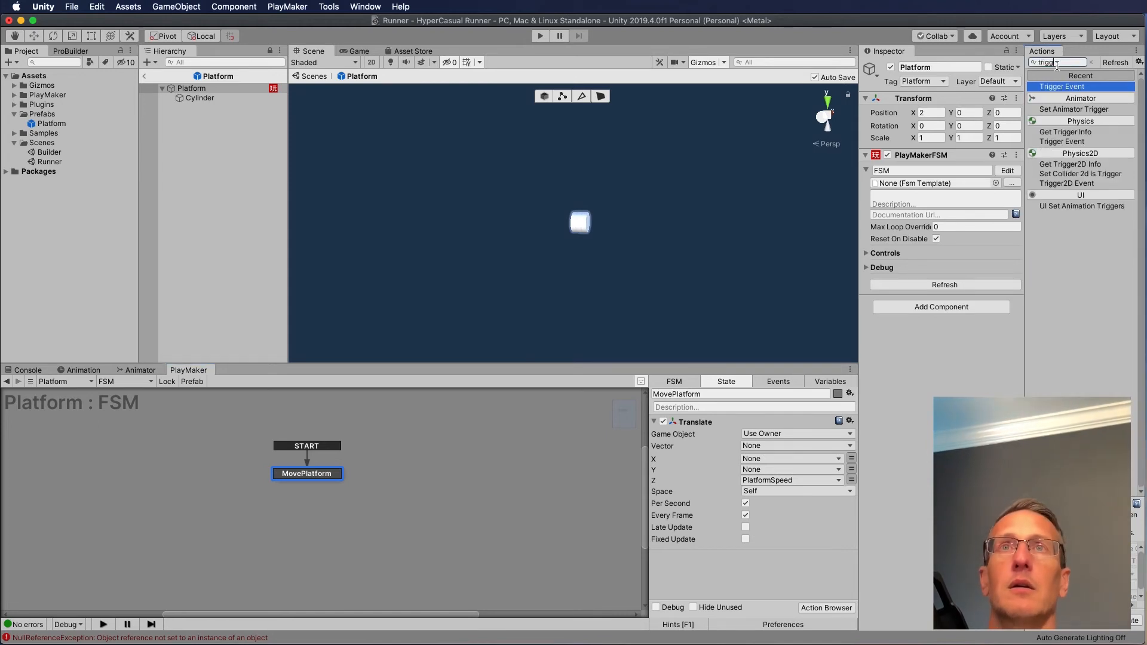
pyautogui.press('Return')
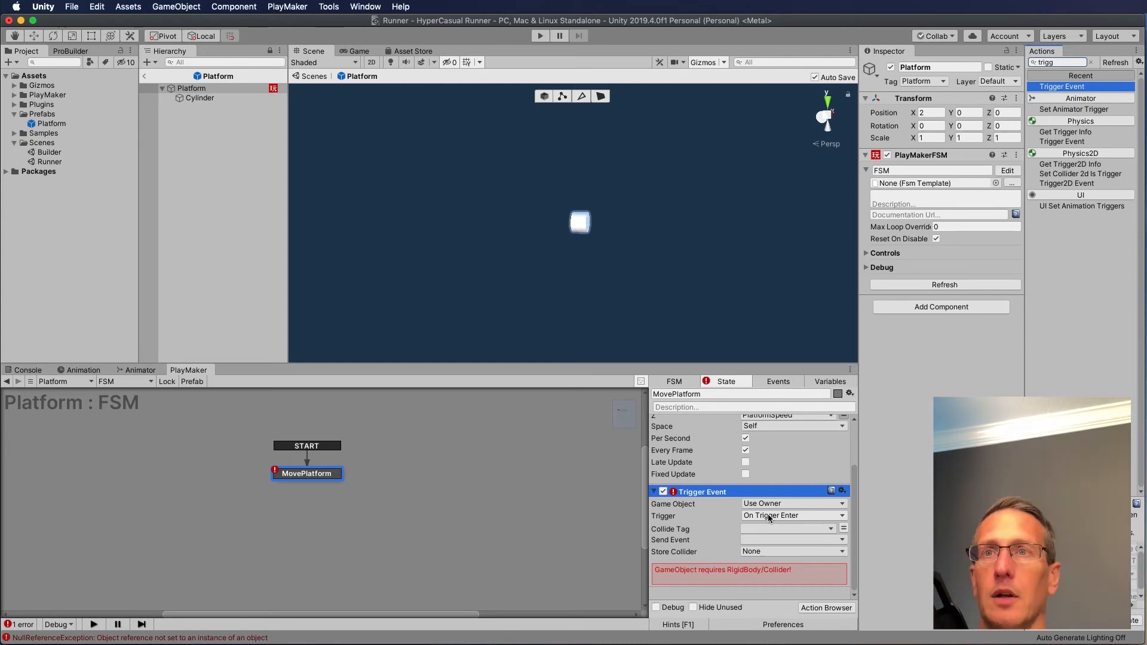
pyautogui.click(795, 530)
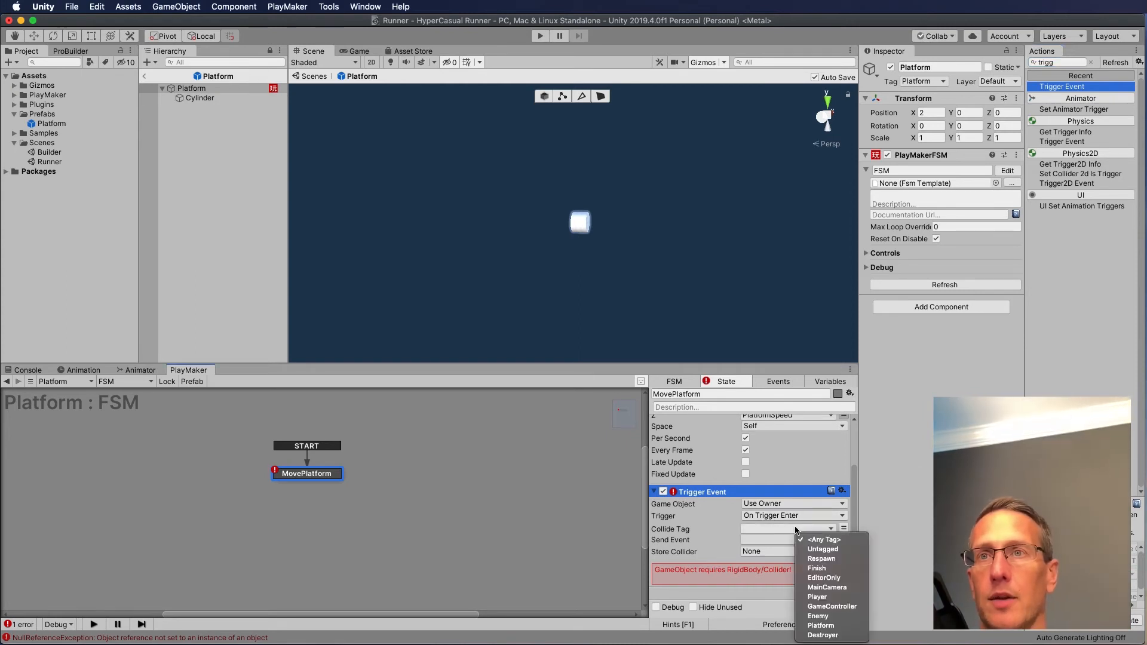
pyautogui.click(831, 636)
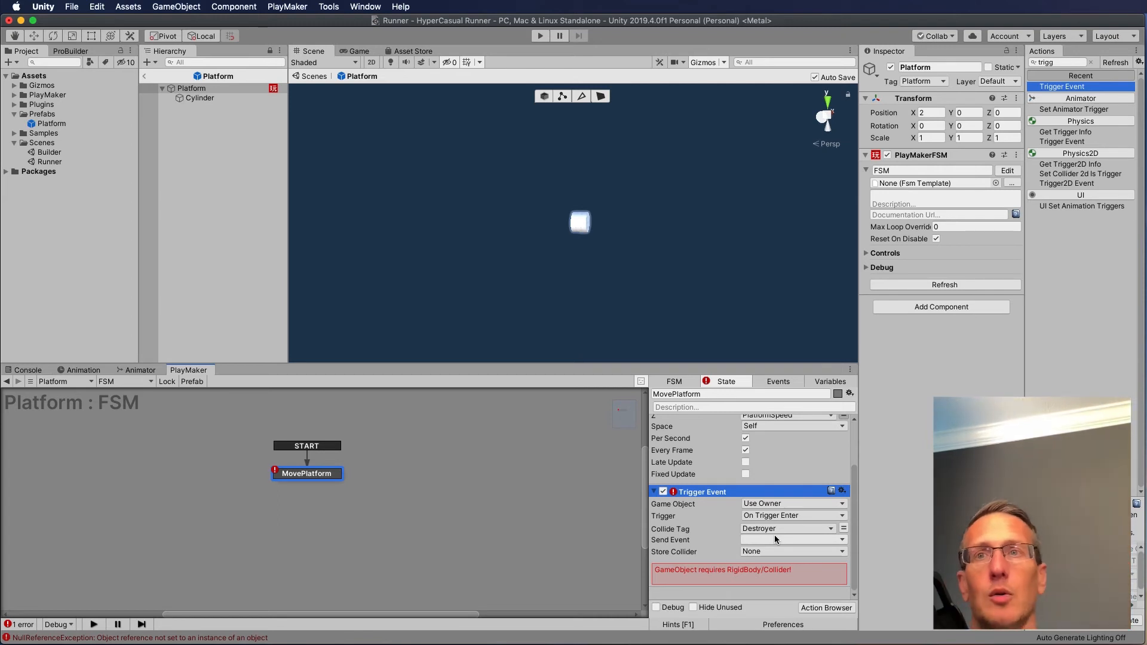
# - Create a DestroySelf event for the Trigger Event to send, and add its transition to the MovePlatform state
pyautogui.click(775, 539)
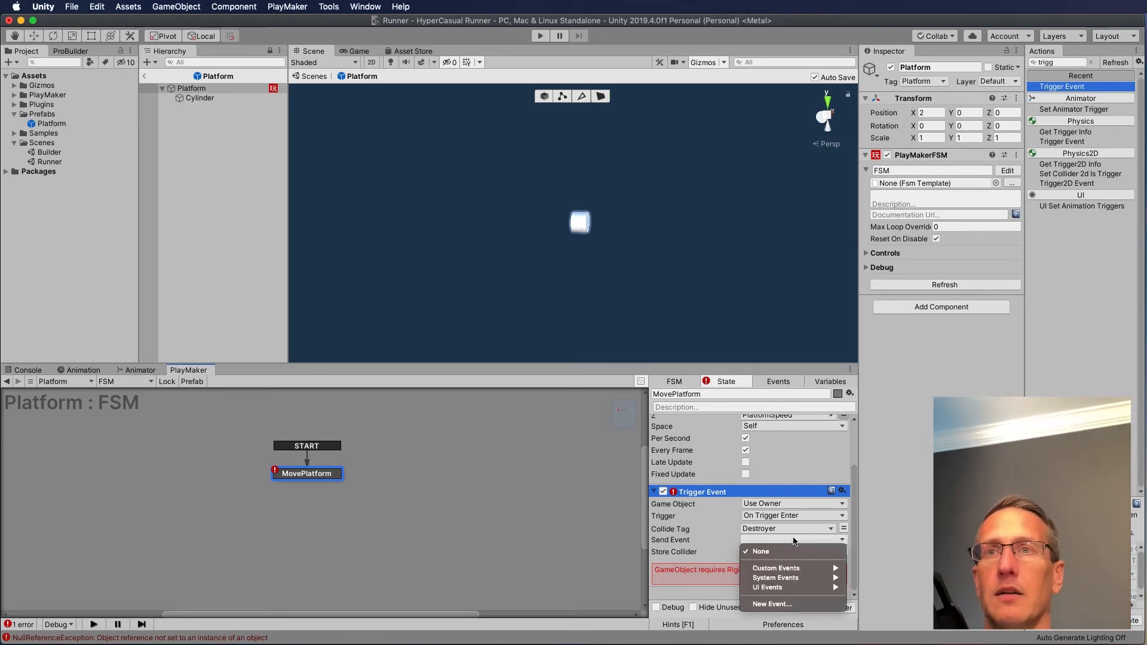
pyautogui.click(774, 605)
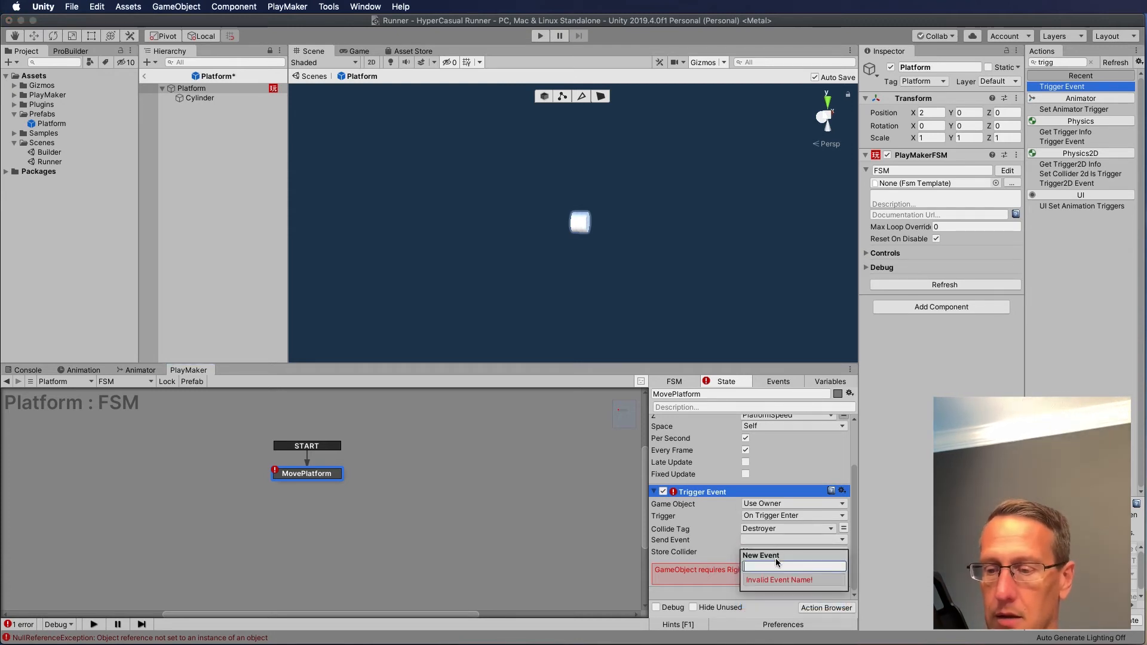
pyautogui.write('DestroySe')
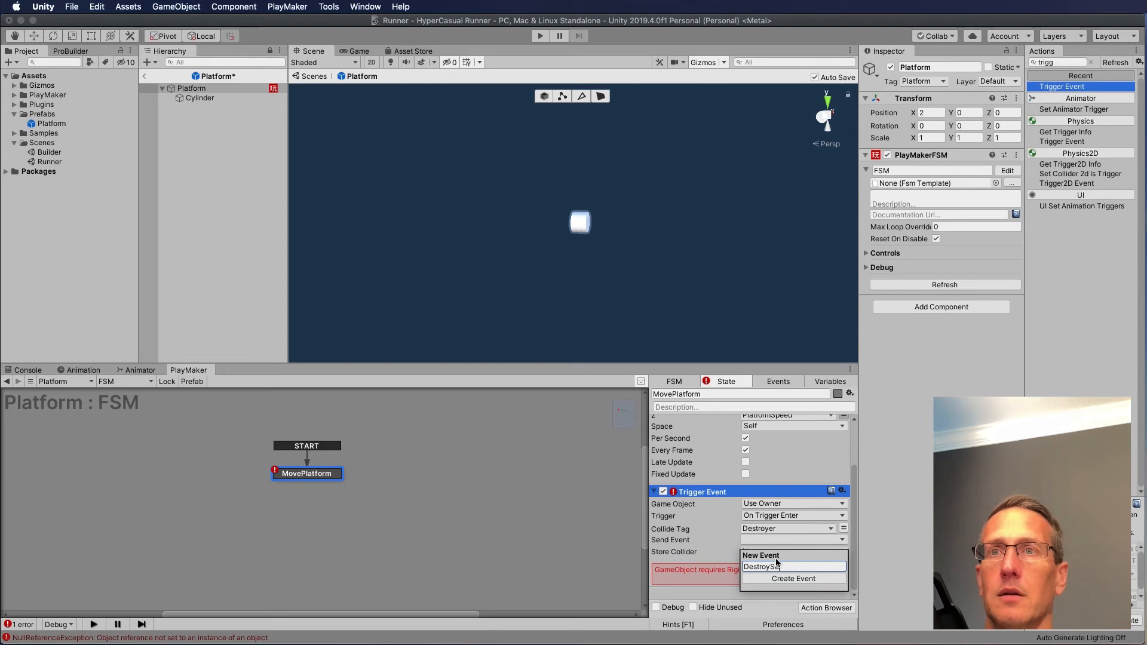
pyautogui.write('lf')
pyautogui.press('Return')
pyautogui.scroll(-2, 704, 549)
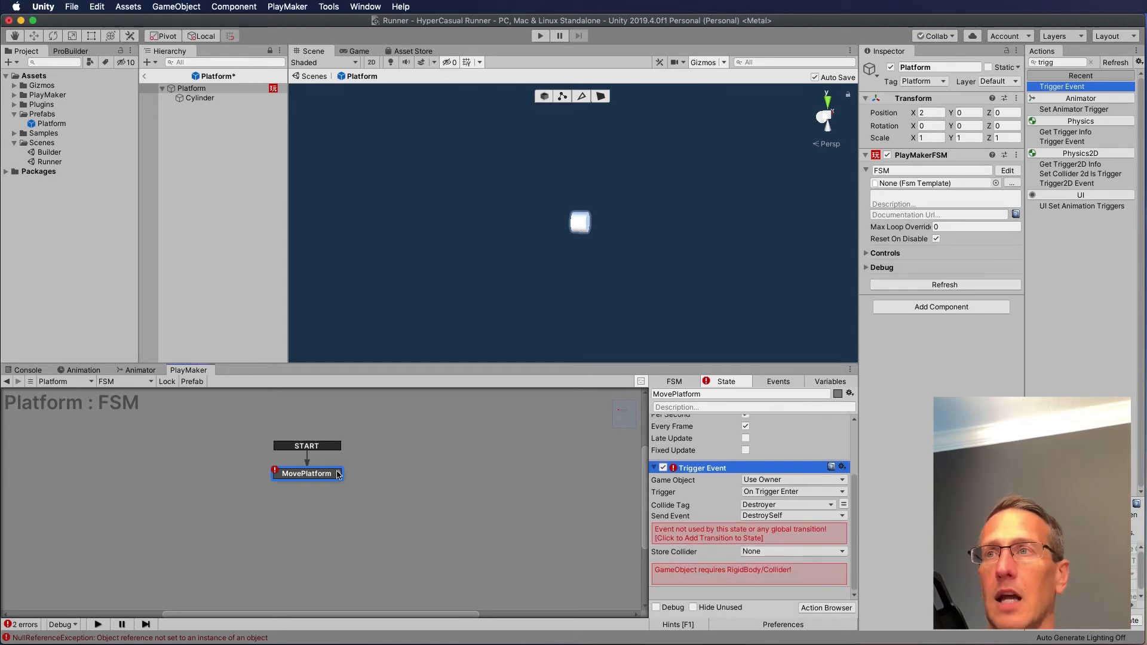
pyautogui.click(744, 538)
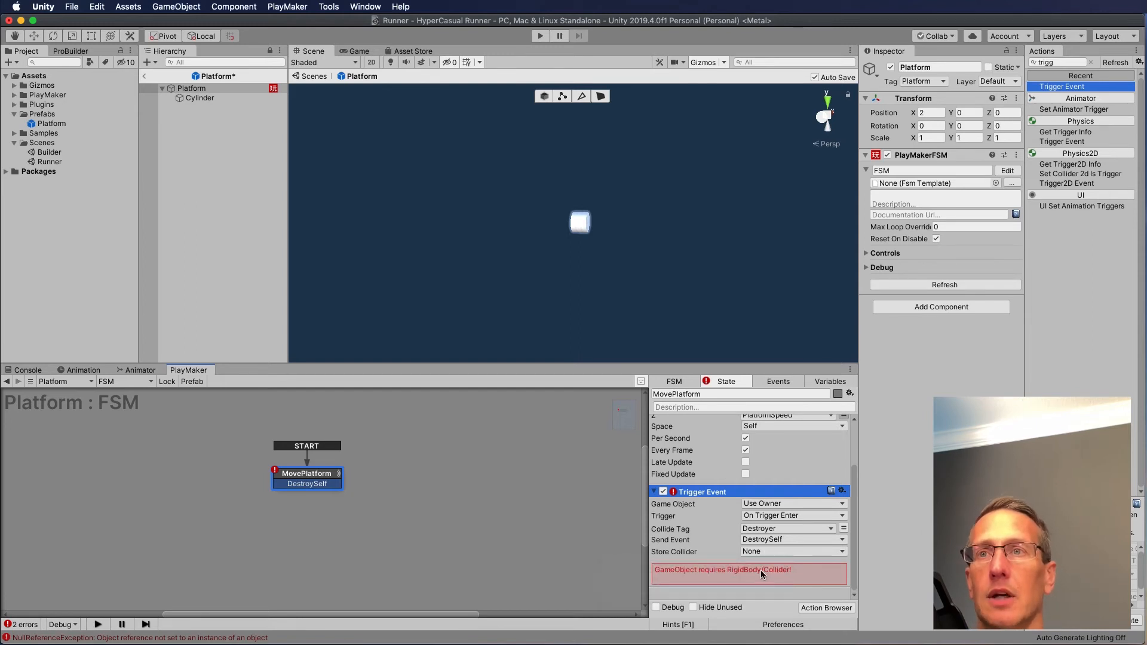
# - Add a Rigidbody component to the Platform prefab's root object and turn off Use Gravity
pyautogui.click(761, 575)
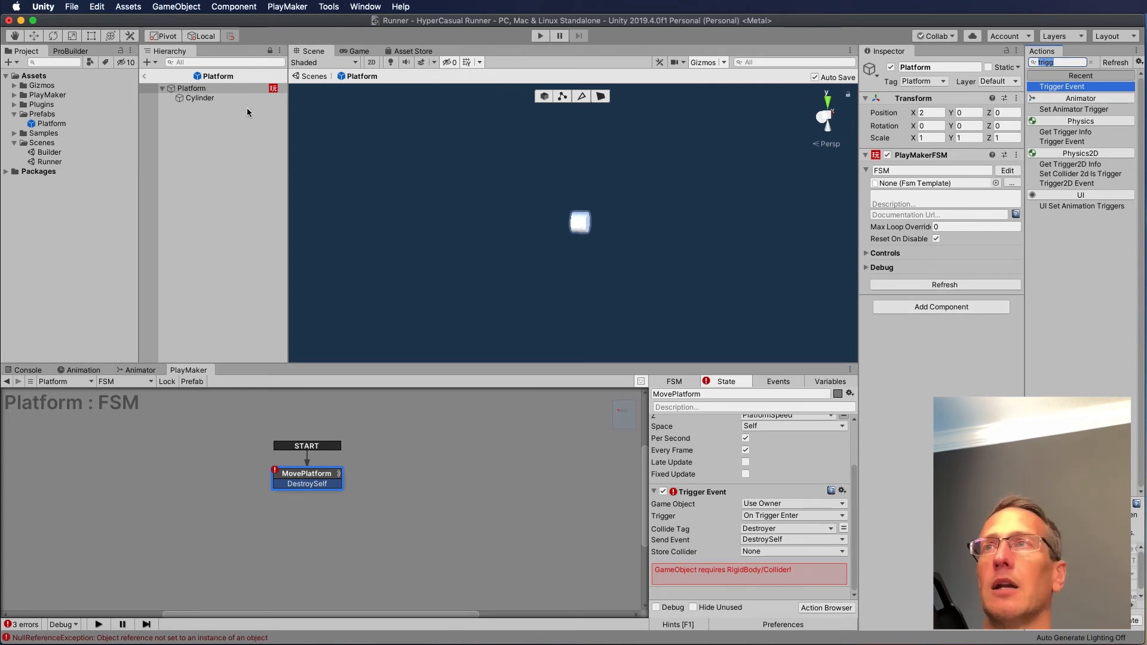
pyautogui.click(245, 89)
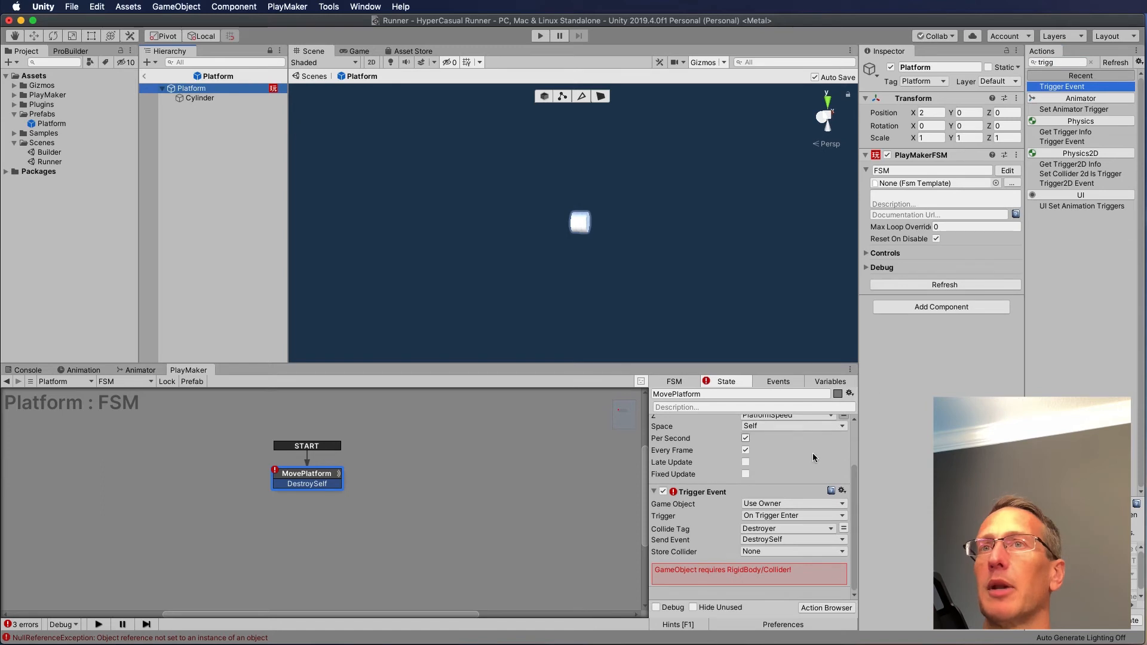
pyautogui.click(938, 308)
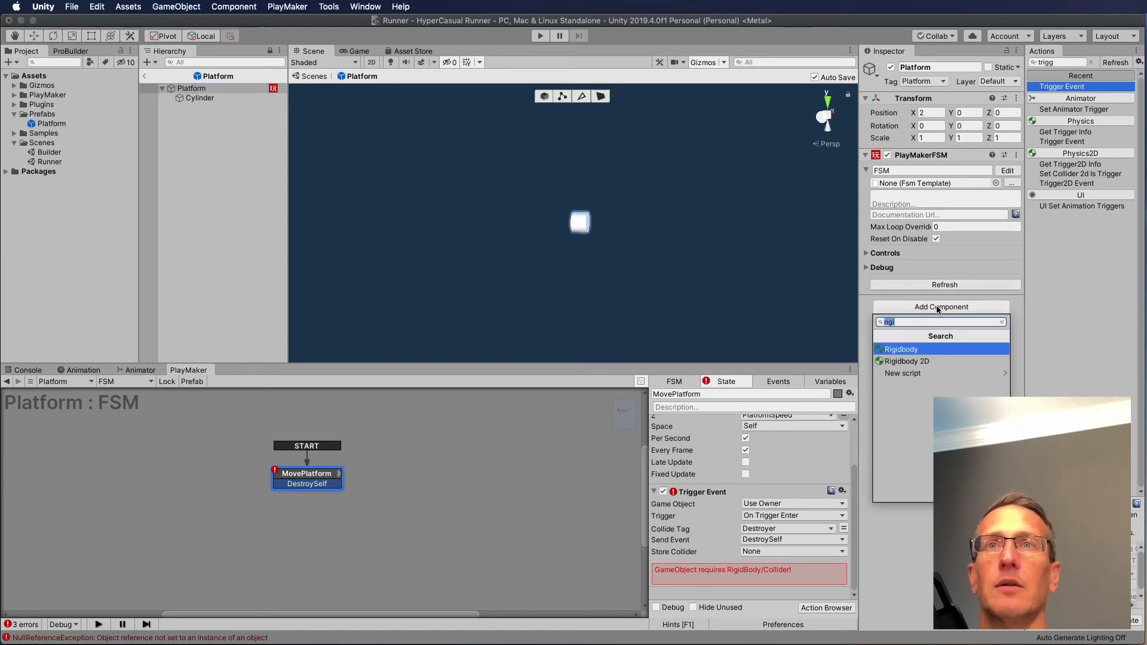
pyautogui.click(905, 350)
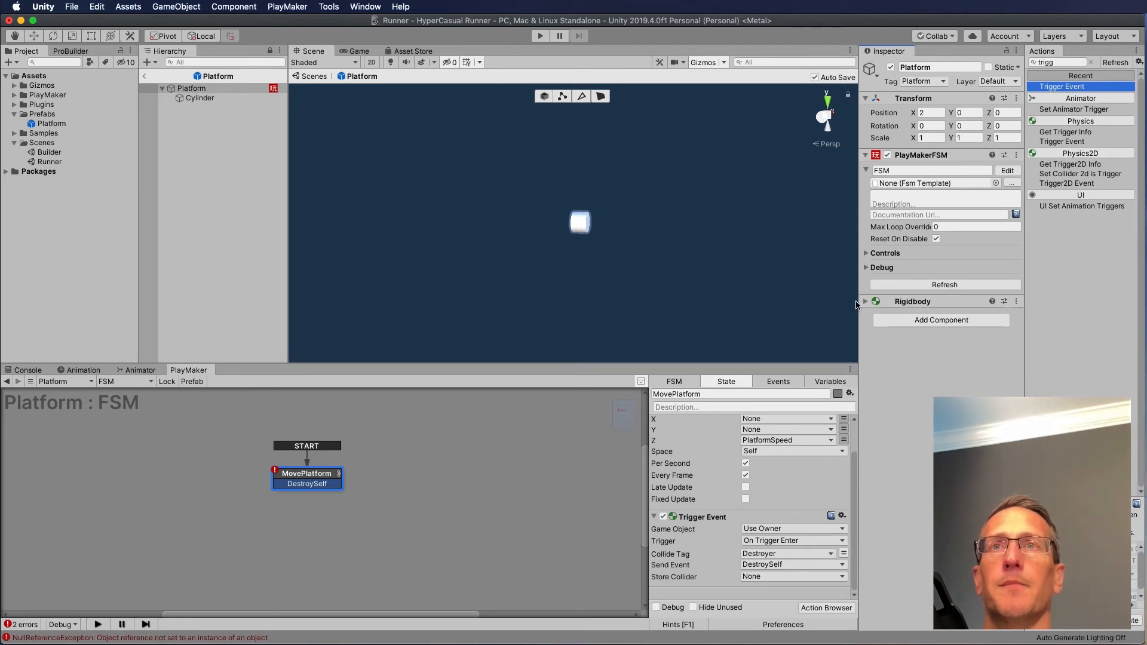
pyautogui.click(936, 300)
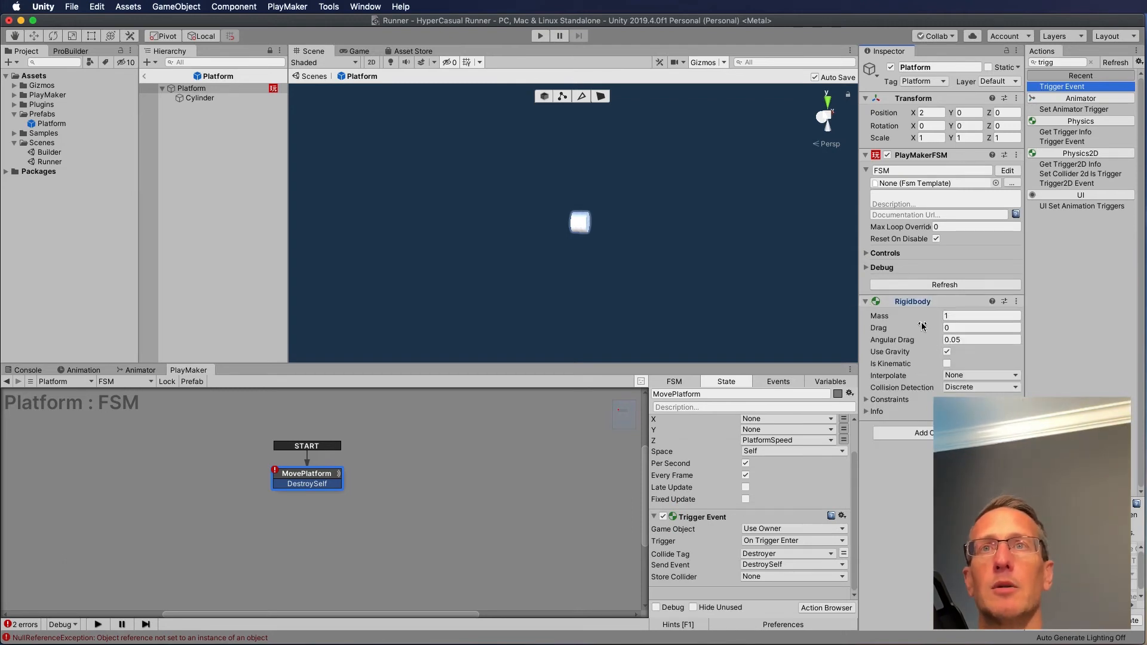
pyautogui.click(947, 352)
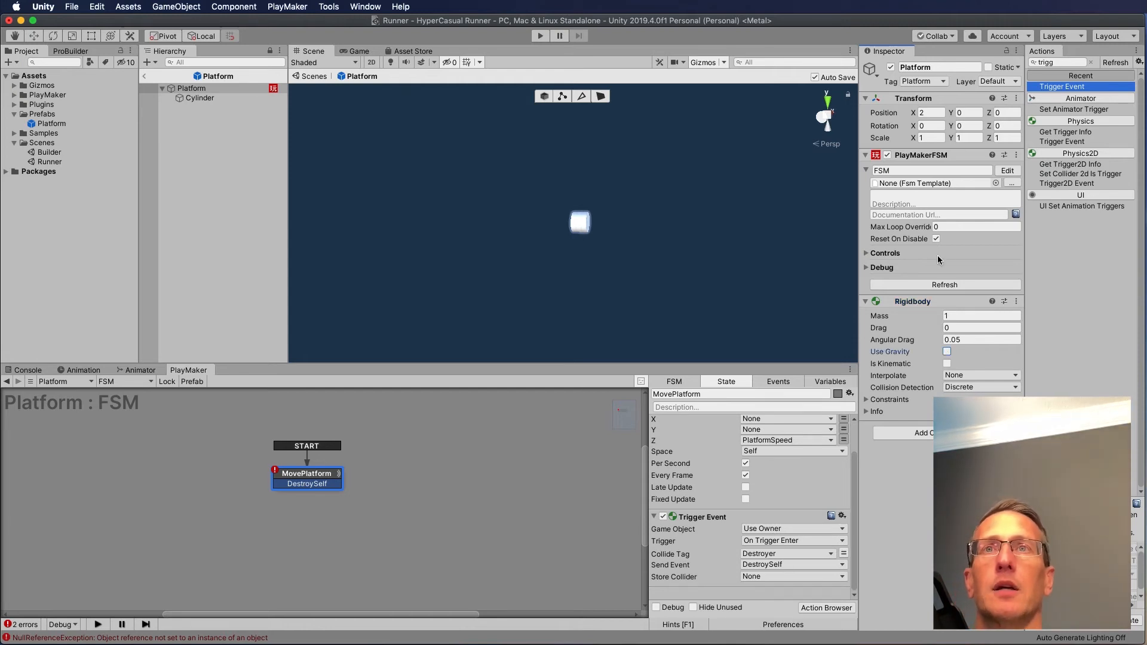
pyautogui.click(866, 301)
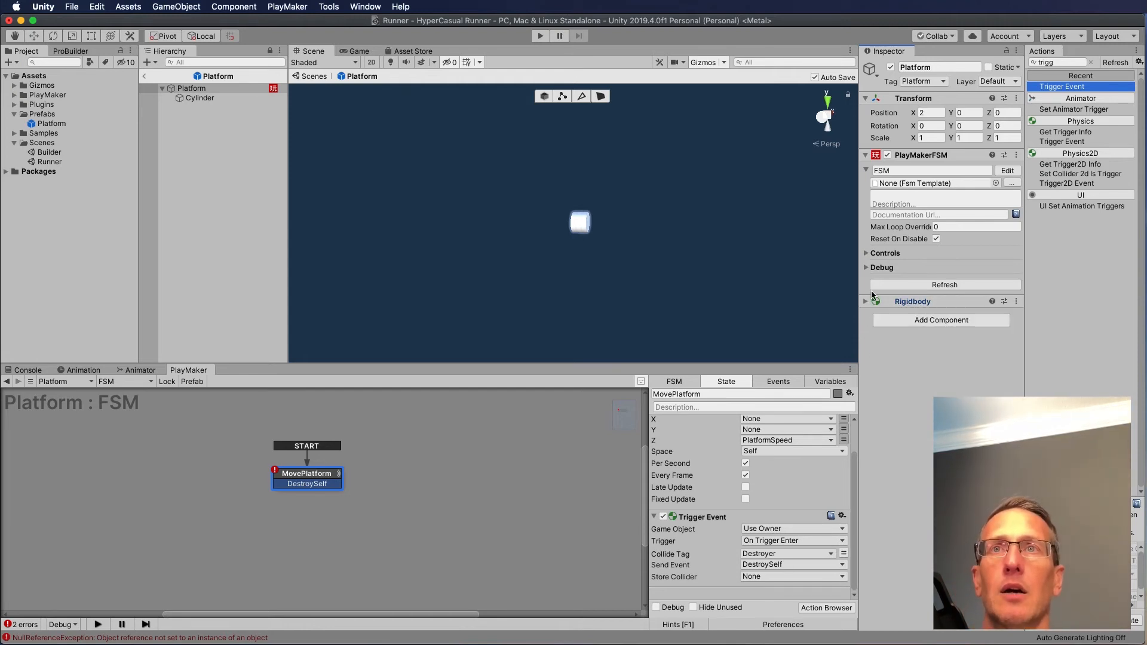
# - Add a Box Collider component to the Platform prefab's root object
pyautogui.click(938, 318)
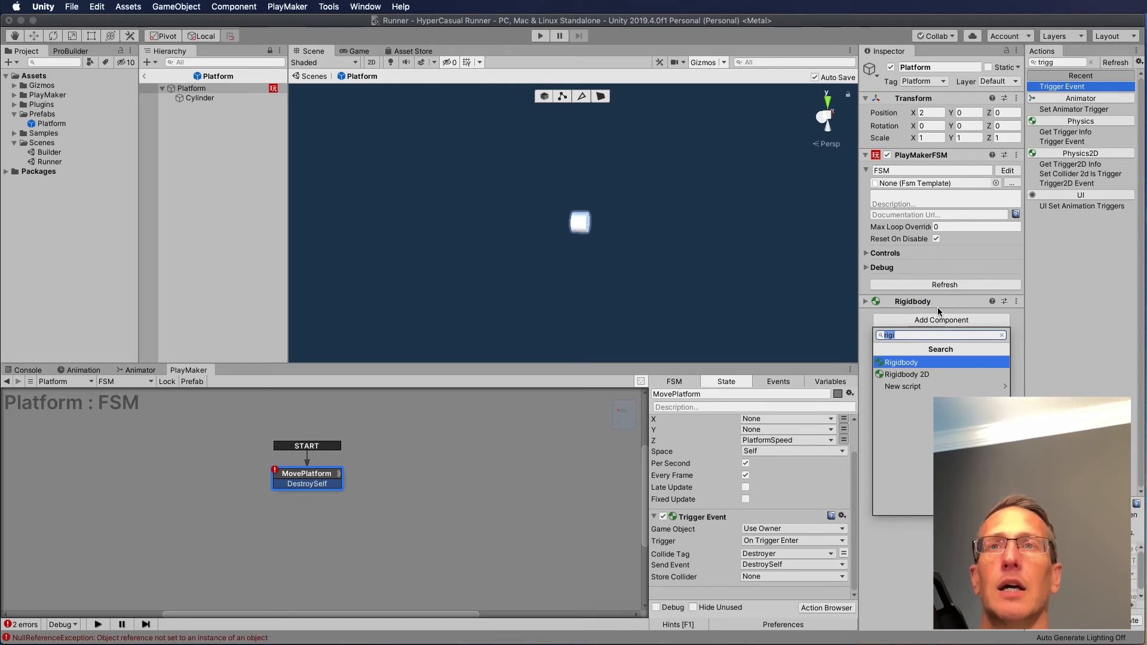
pyautogui.write('c')
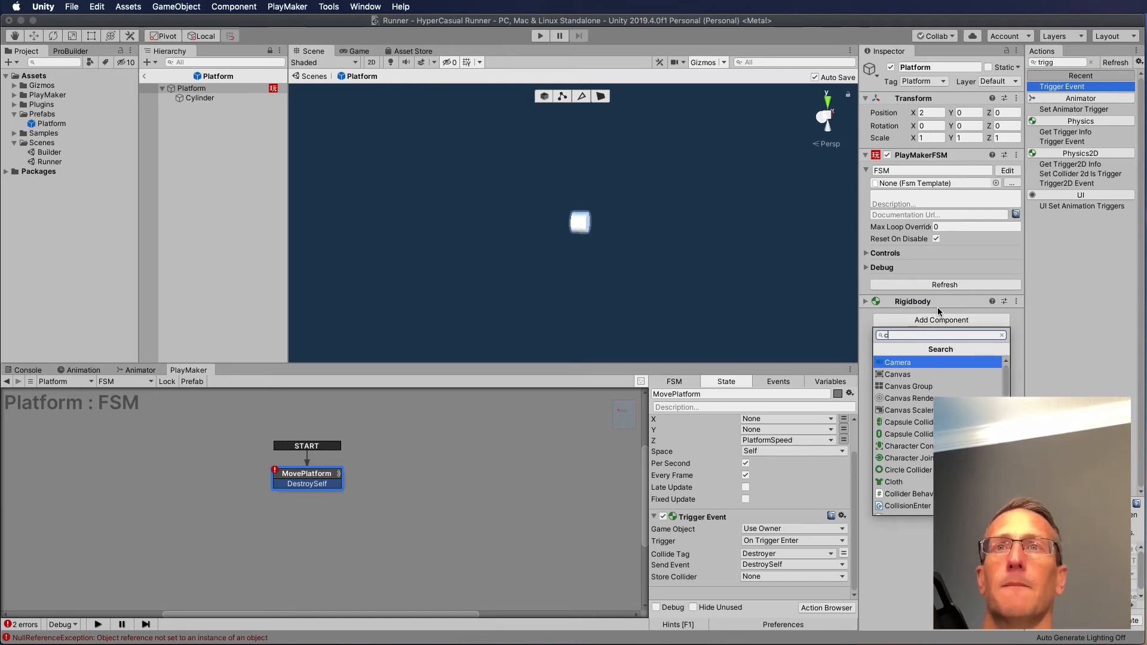
pyautogui.write('olli')
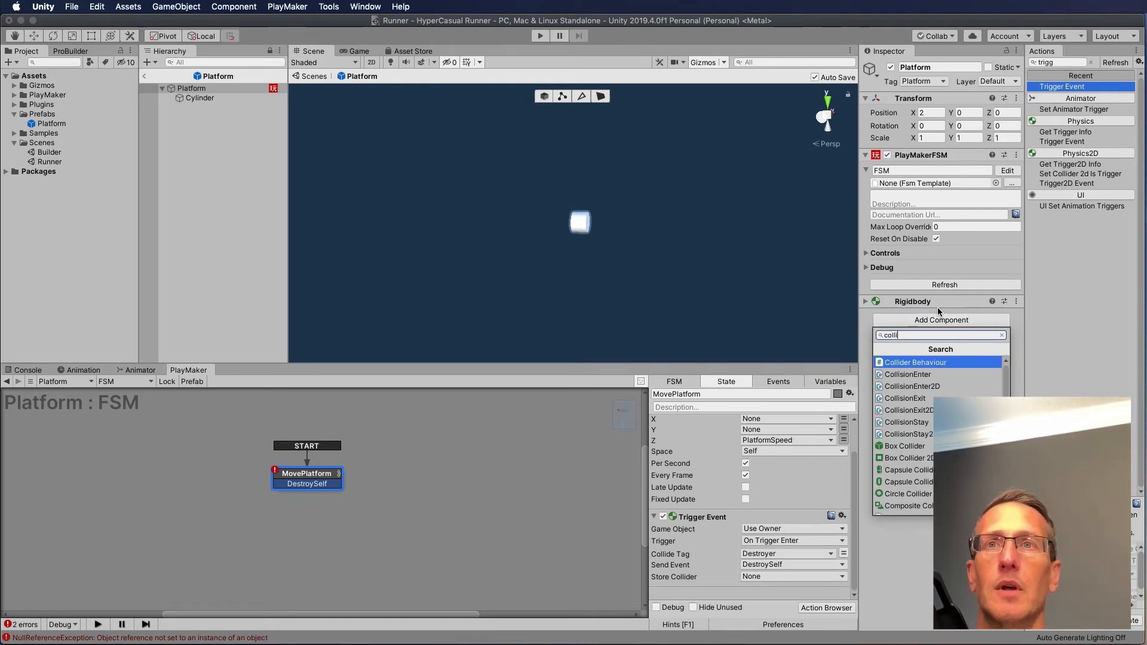
pyautogui.click(908, 446)
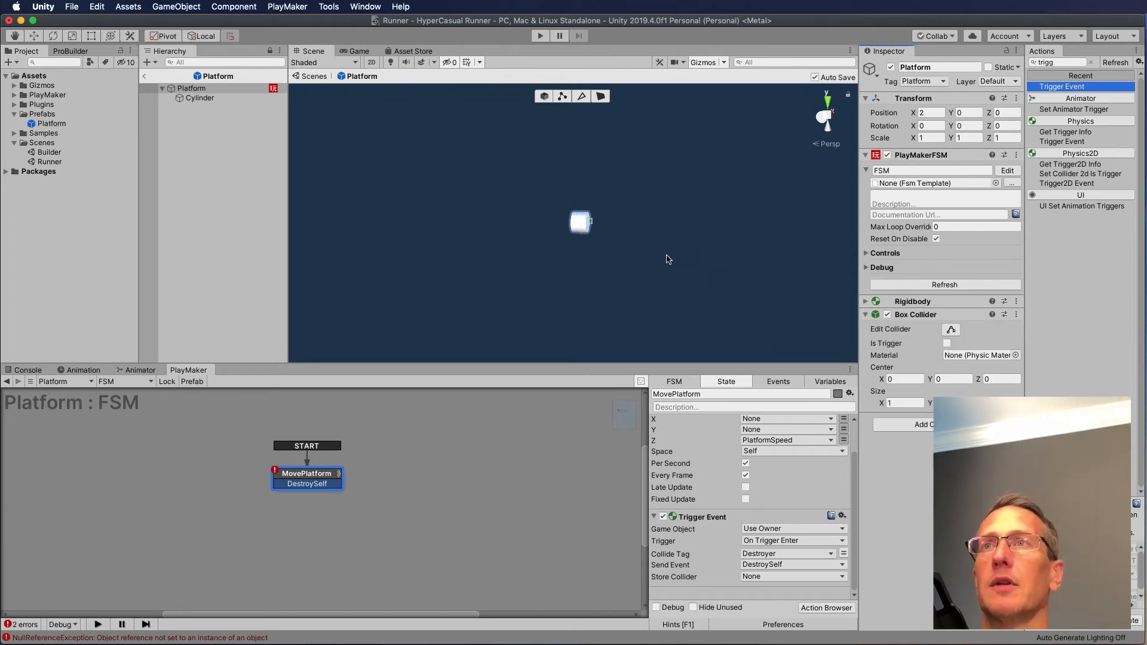
# - Enlarge the Platform's Box Collider to match the cylinder's diameter, with an X size of 4
pyautogui.scroll(6, 594, 227)
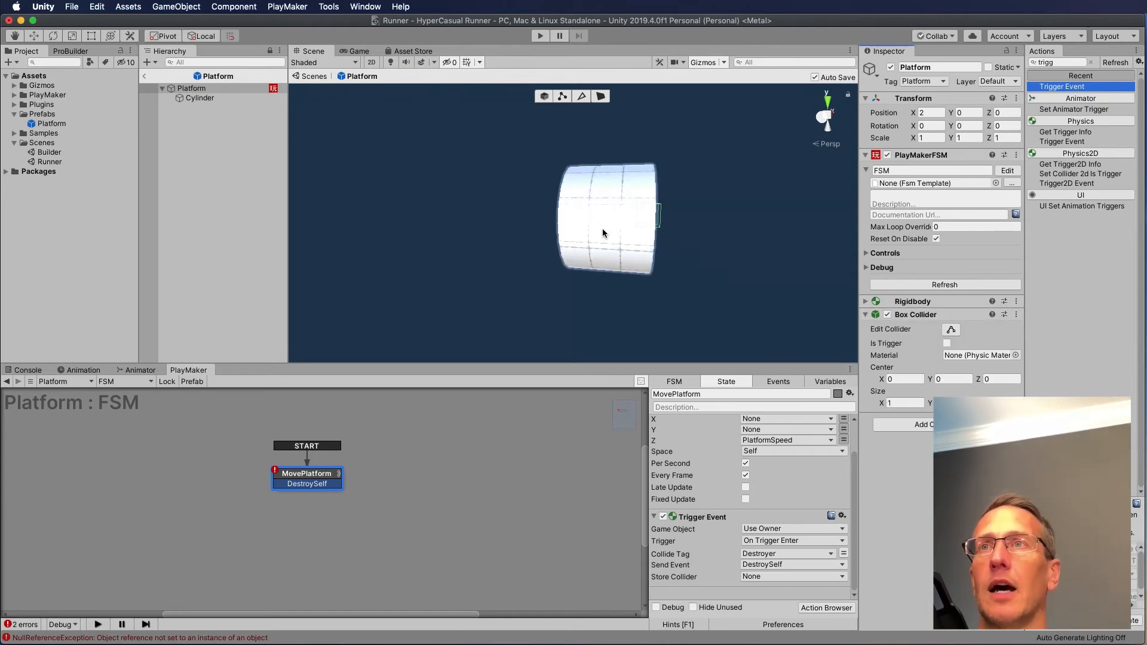
pyautogui.scroll(2, 603, 231)
pyautogui.scroll(-2, 622, 221)
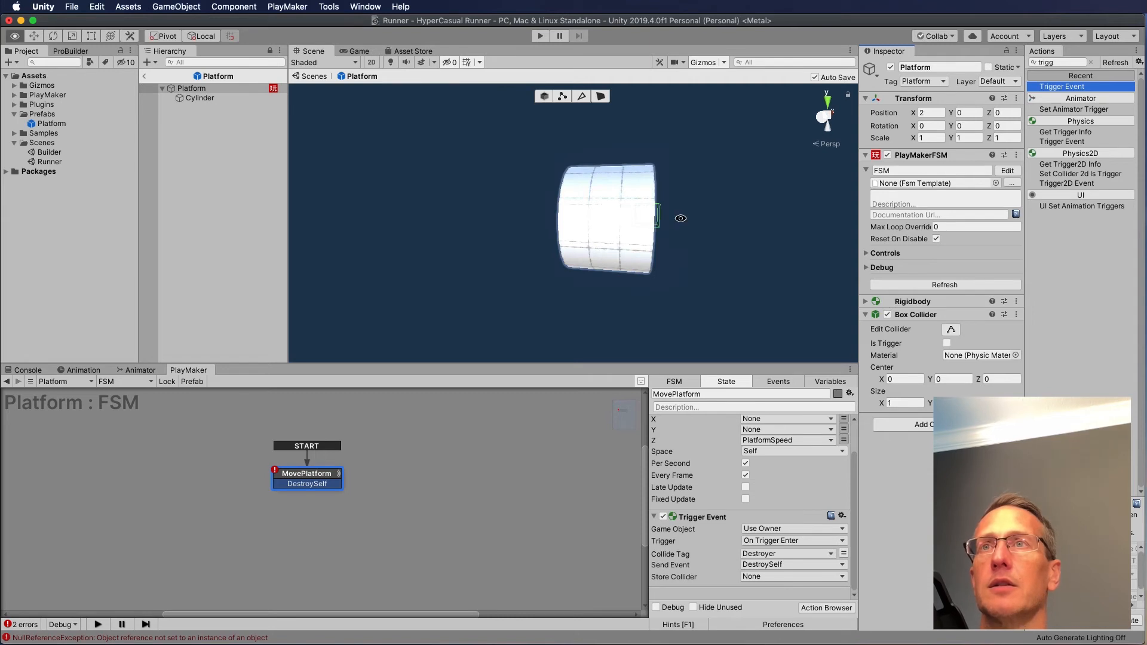
pyautogui.keyDown('alt'); pyautogui.moveTo(681, 219); pyautogui.dragTo(418, 184); pyautogui.keyUp('alt')
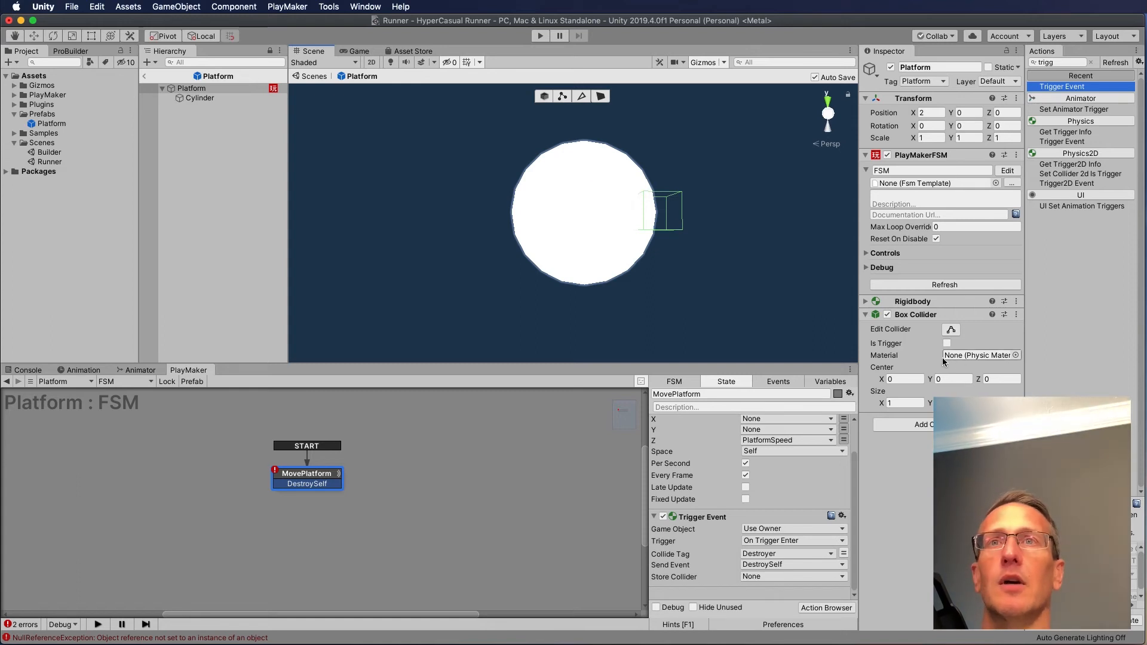
pyautogui.click(911, 403)
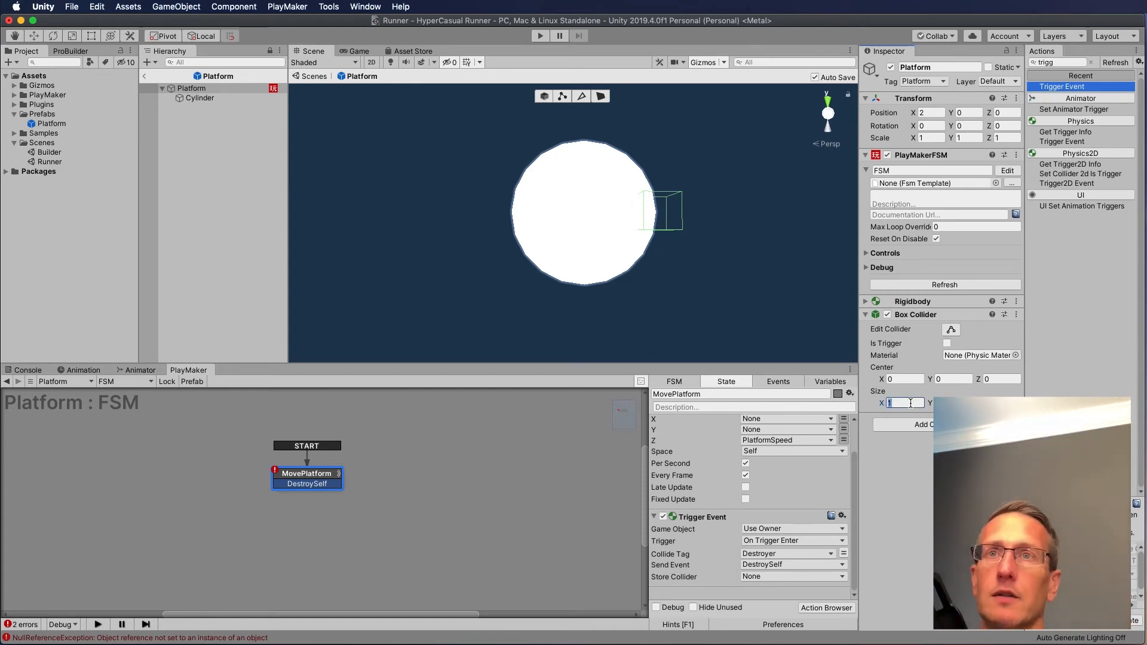
pyautogui.write('4')
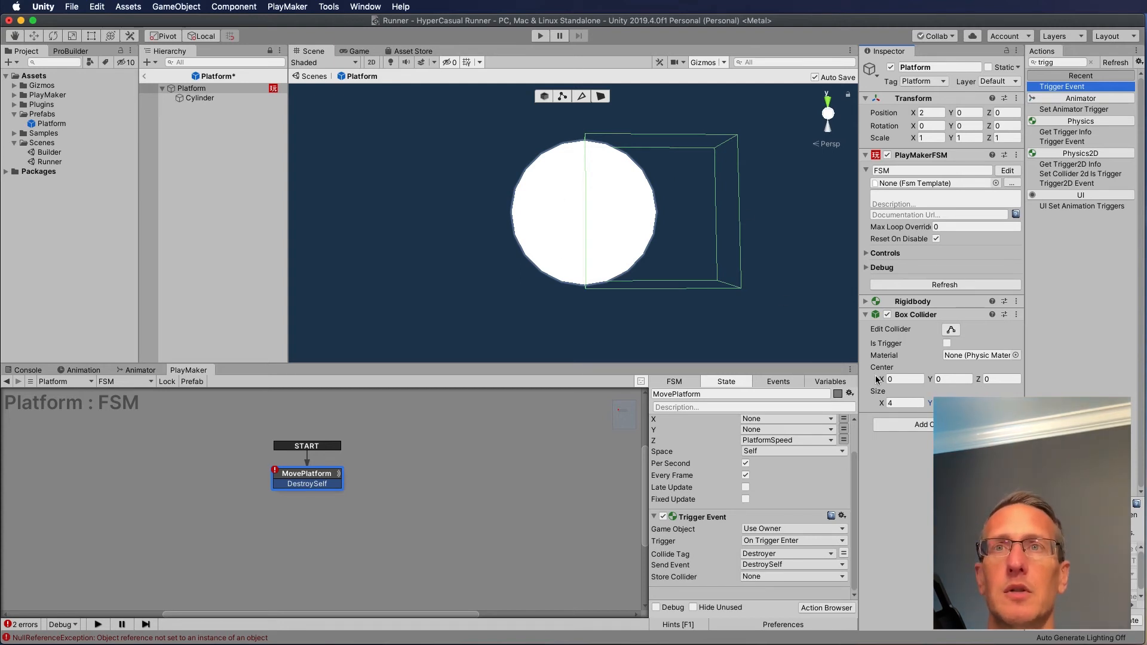
# - Set the Box Collider's center X to -2 and shift its center Z to about 2.23, over the cylinder
pyautogui.click(904, 380)
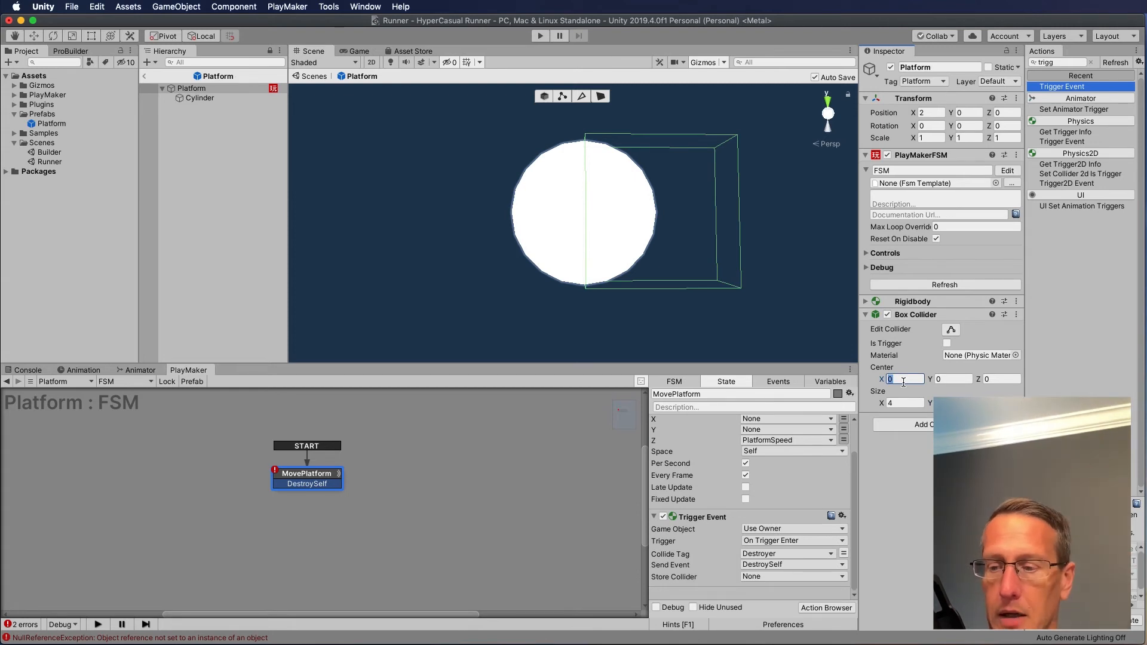
pyautogui.write('-2')
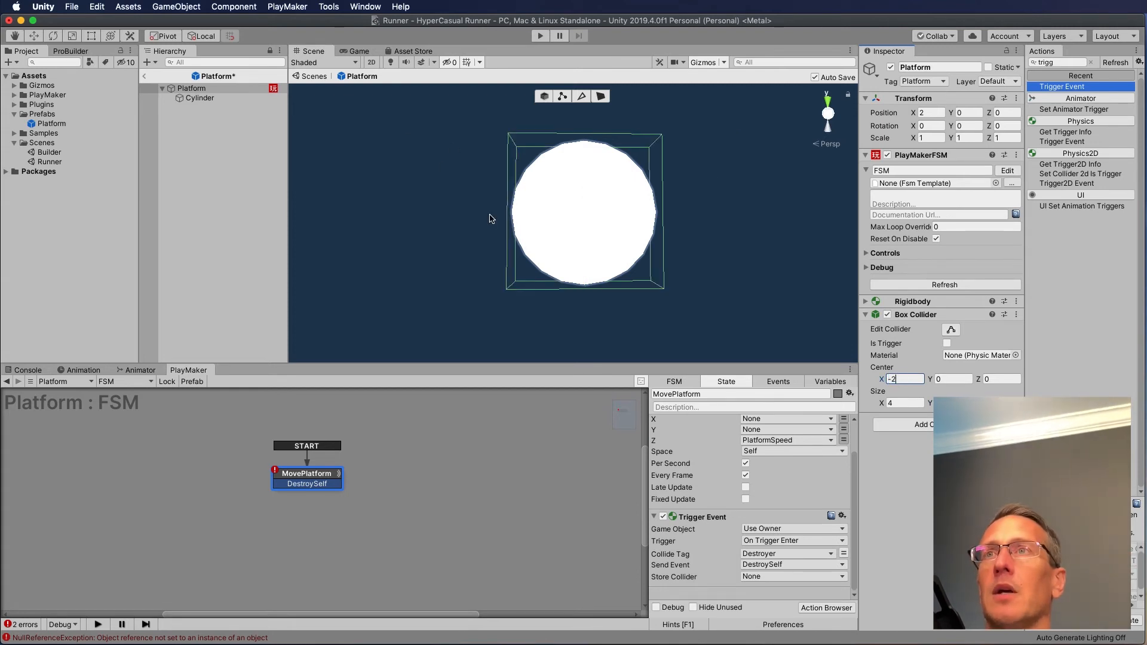
pyautogui.keyDown('alt'); pyautogui.moveTo(472, 216); pyautogui.dragTo(723, 233); pyautogui.keyUp('alt')
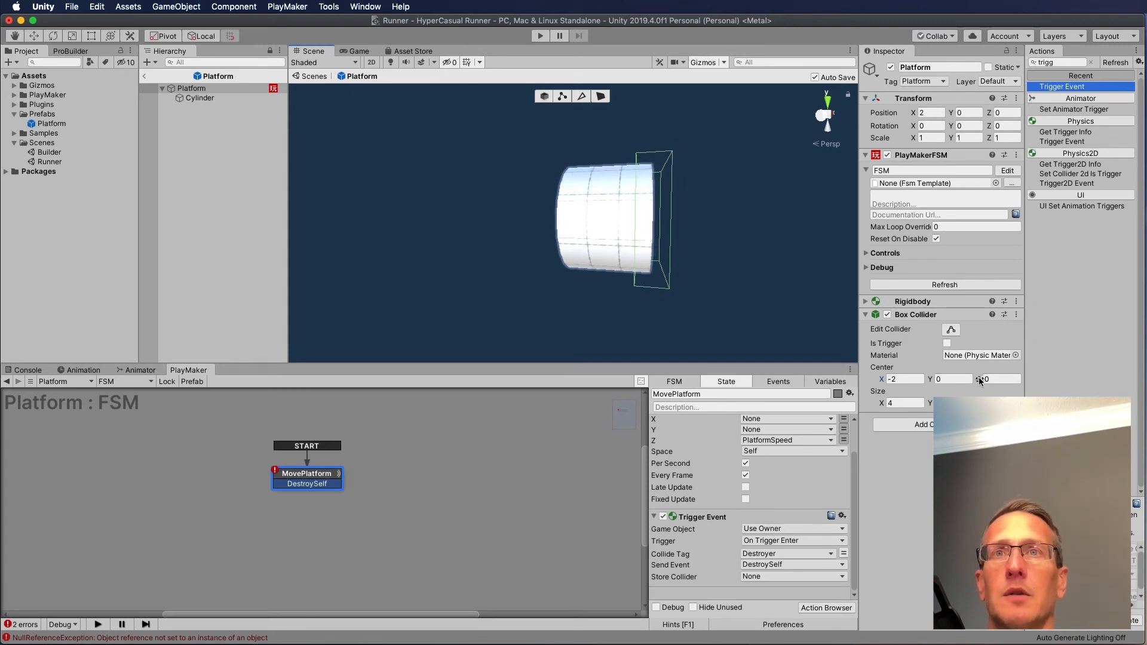
pyautogui.moveTo(980, 379); pyautogui.dragTo(1020, 379)
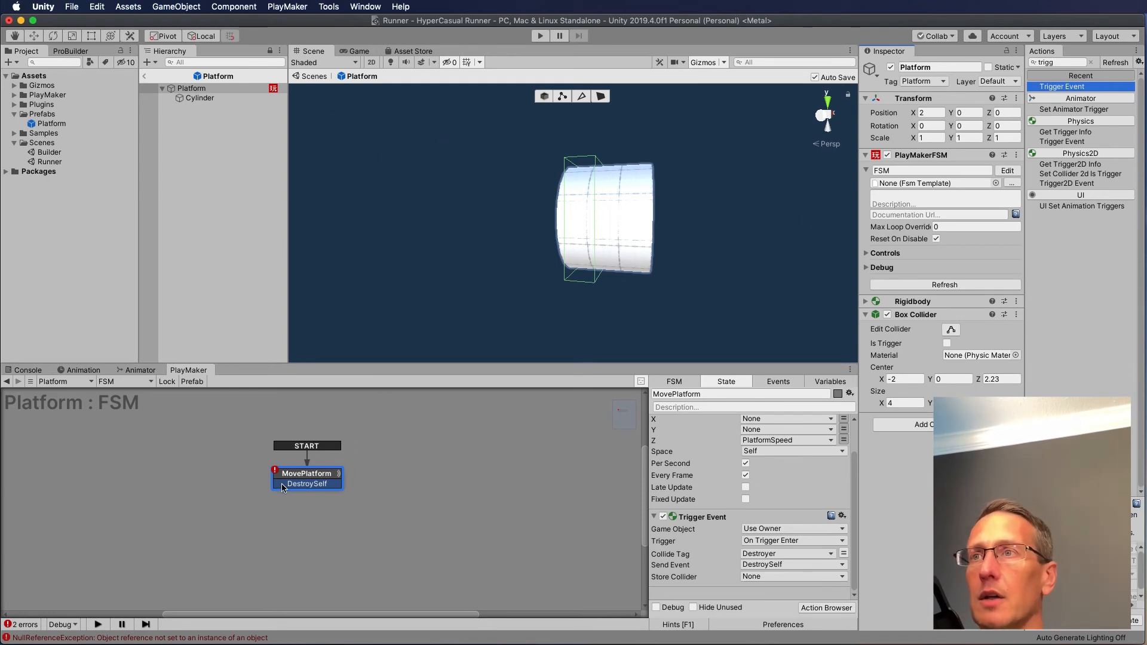
# - Add a DestroySelf state to the Platform FSM and link MovePlatform's DestroySelf event to it
pyautogui.rightClick(426, 468)
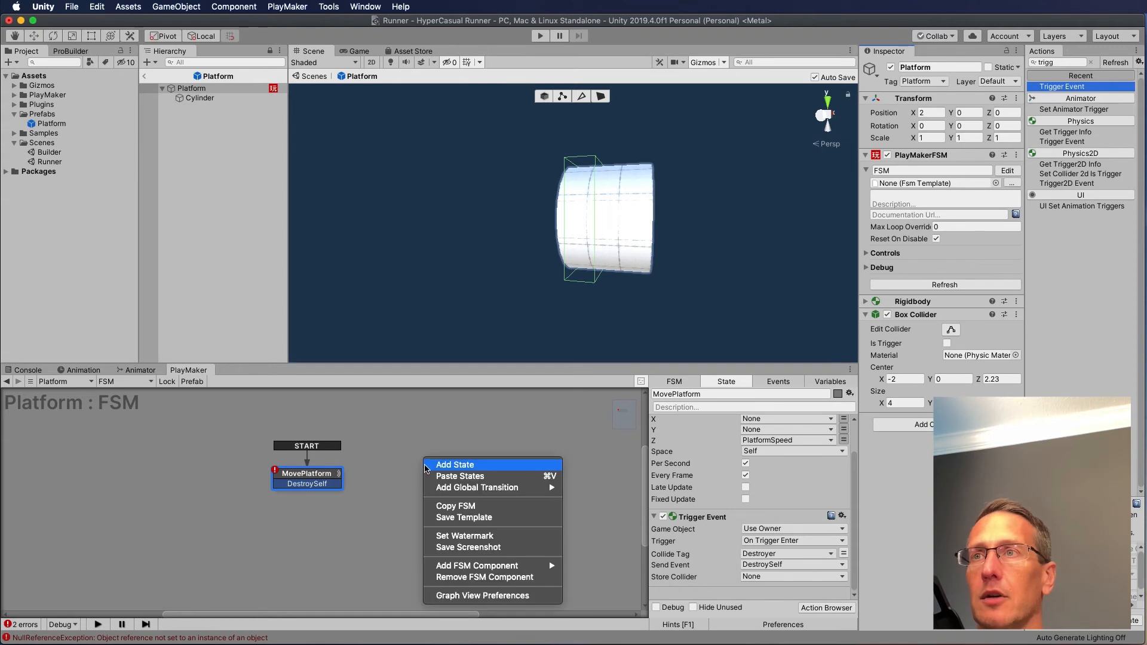
pyautogui.click(440, 465)
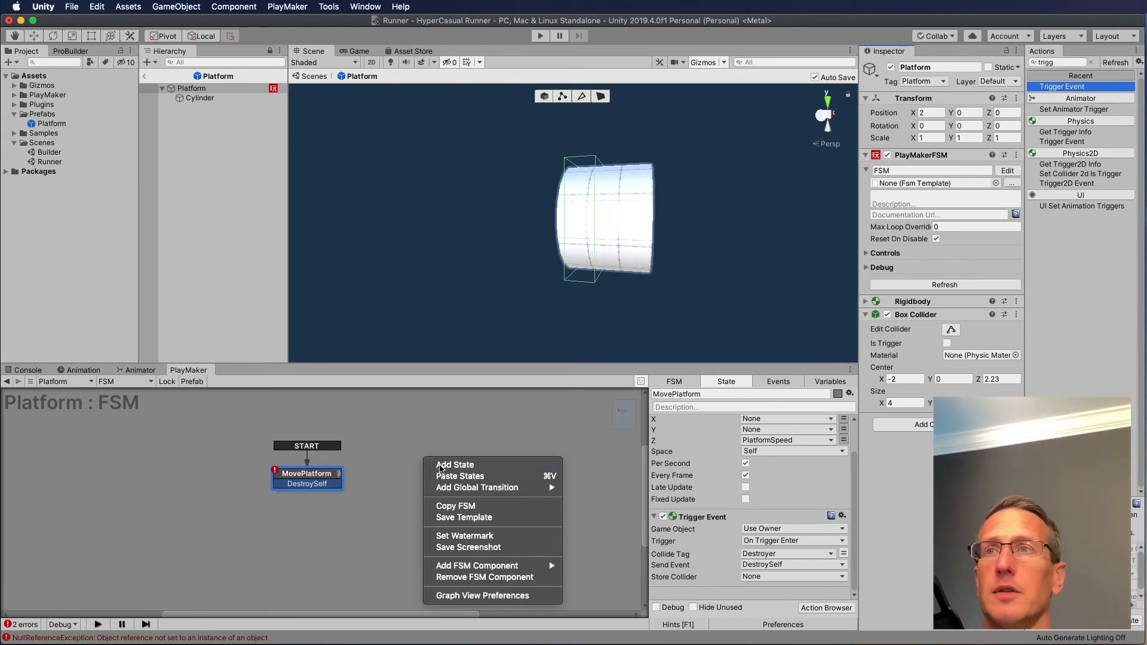
pyautogui.click(684, 394)
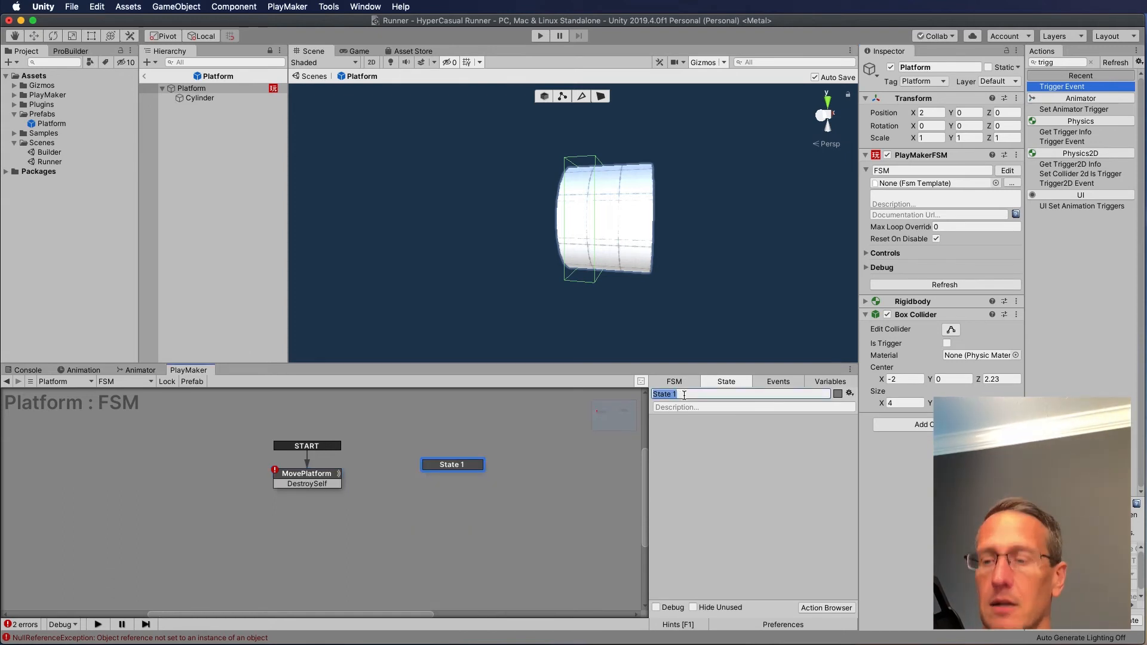
pyautogui.write('DestroySelf')
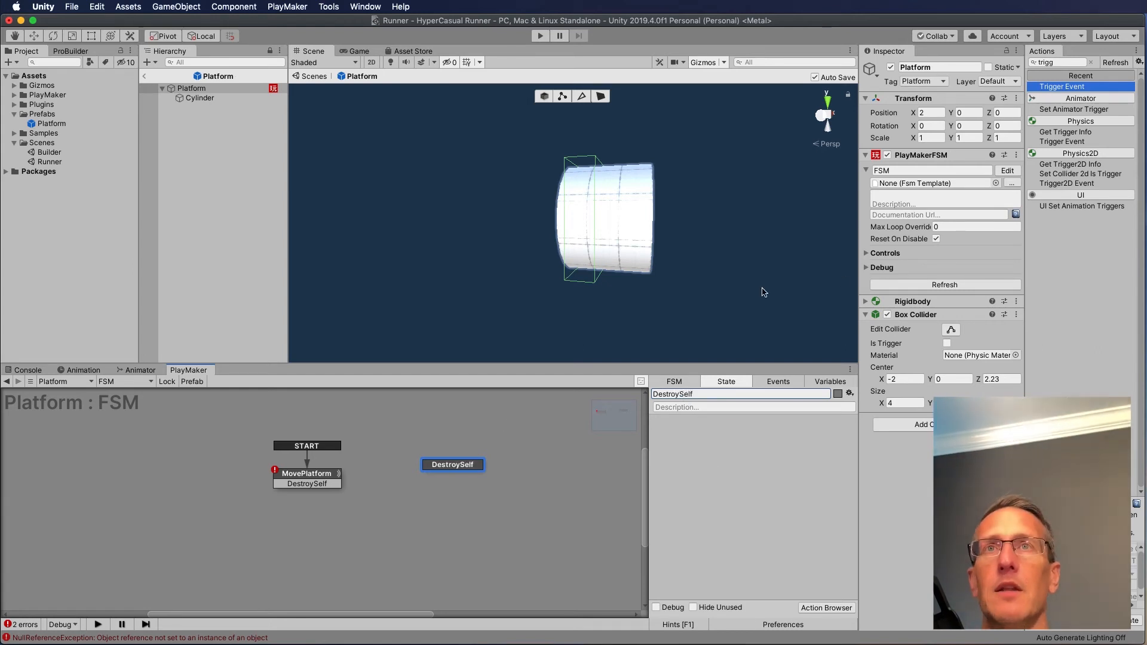
pyautogui.moveTo(292, 484); pyautogui.dragTo(444, 476)
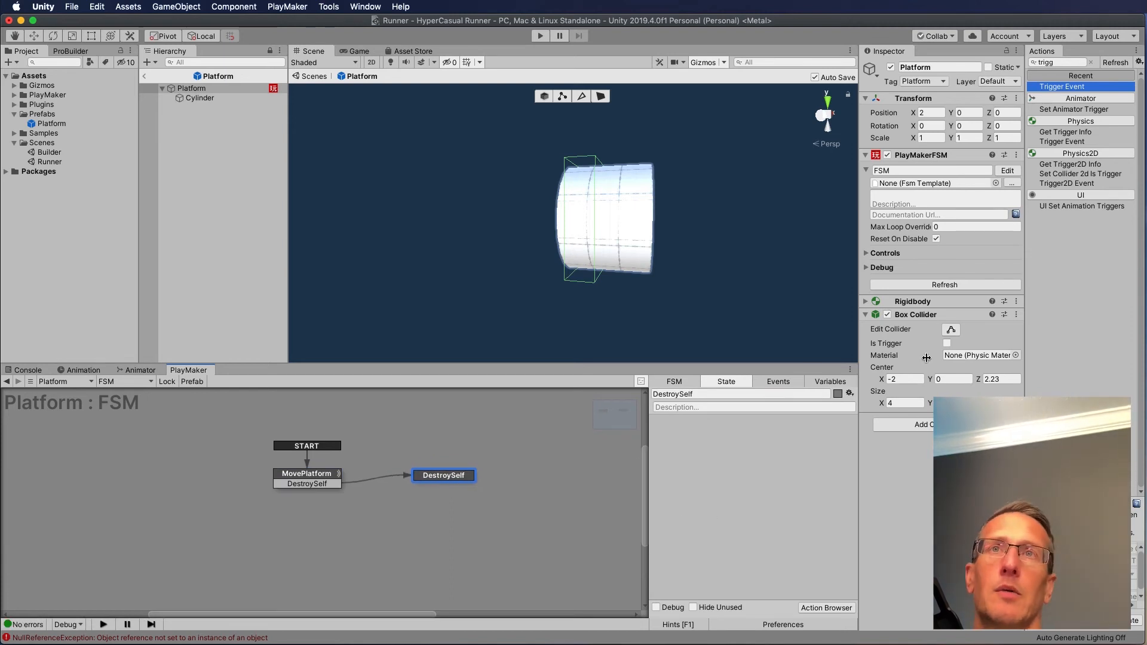
# - Add a Destroy Self action to the DestroySelf state and check it against MovePlatform's Trigger Event settings
pyautogui.click(1056, 61)
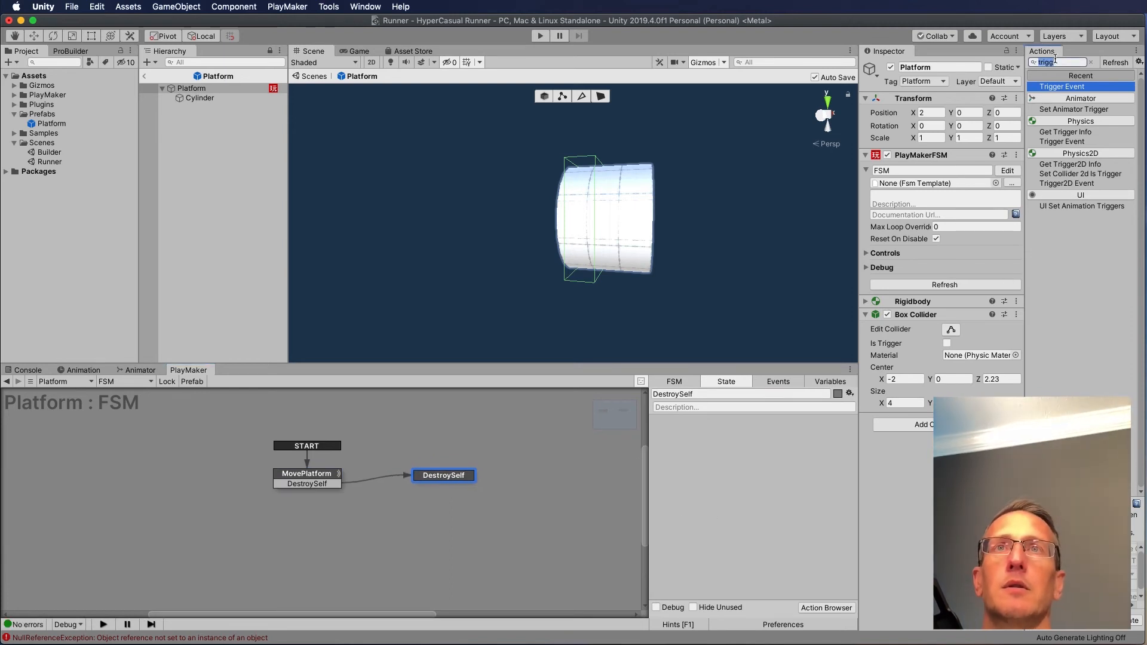
pyautogui.write('dest')
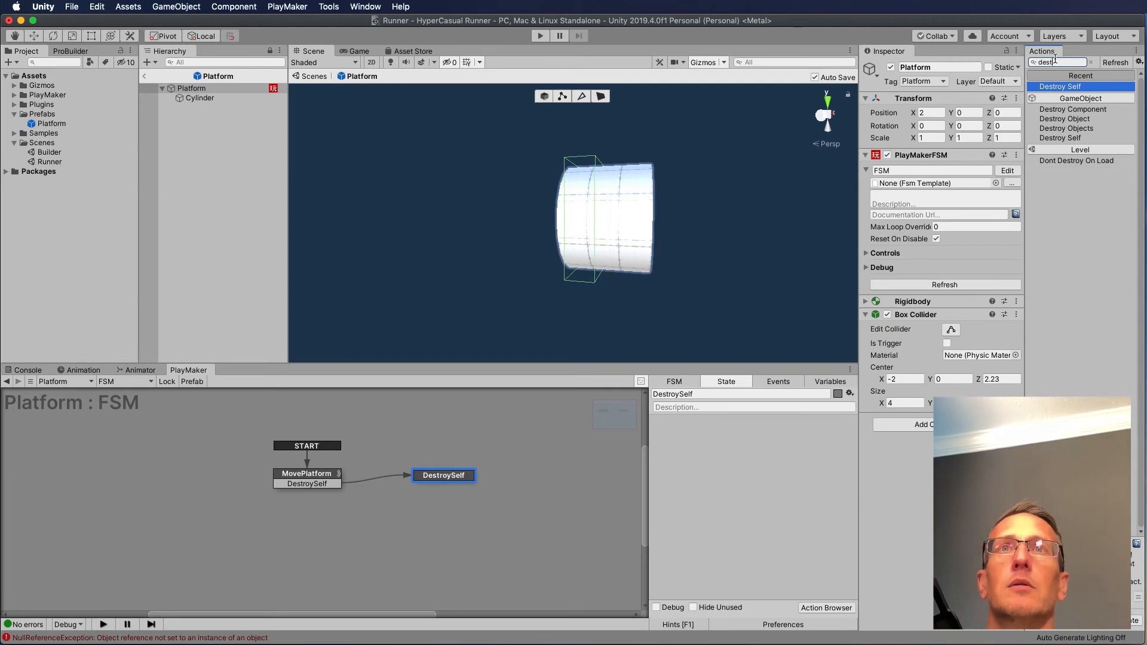
pyautogui.moveTo(1056, 138); pyautogui.dragTo(755, 444)
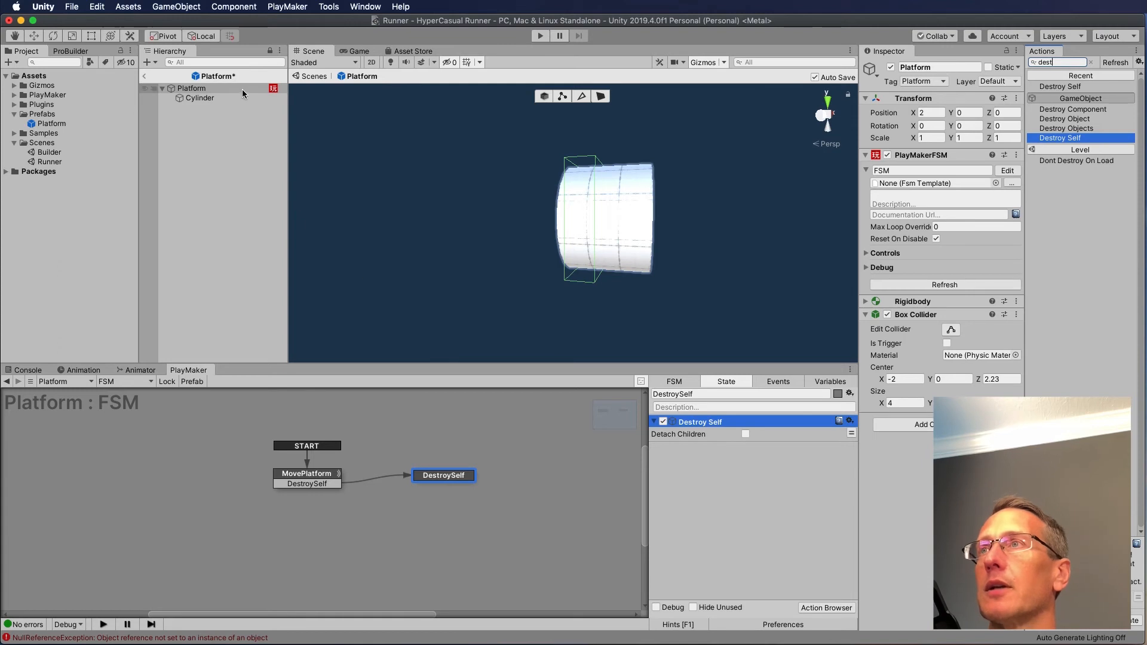
pyautogui.click(290, 480)
pyautogui.scroll(-2, 683, 518)
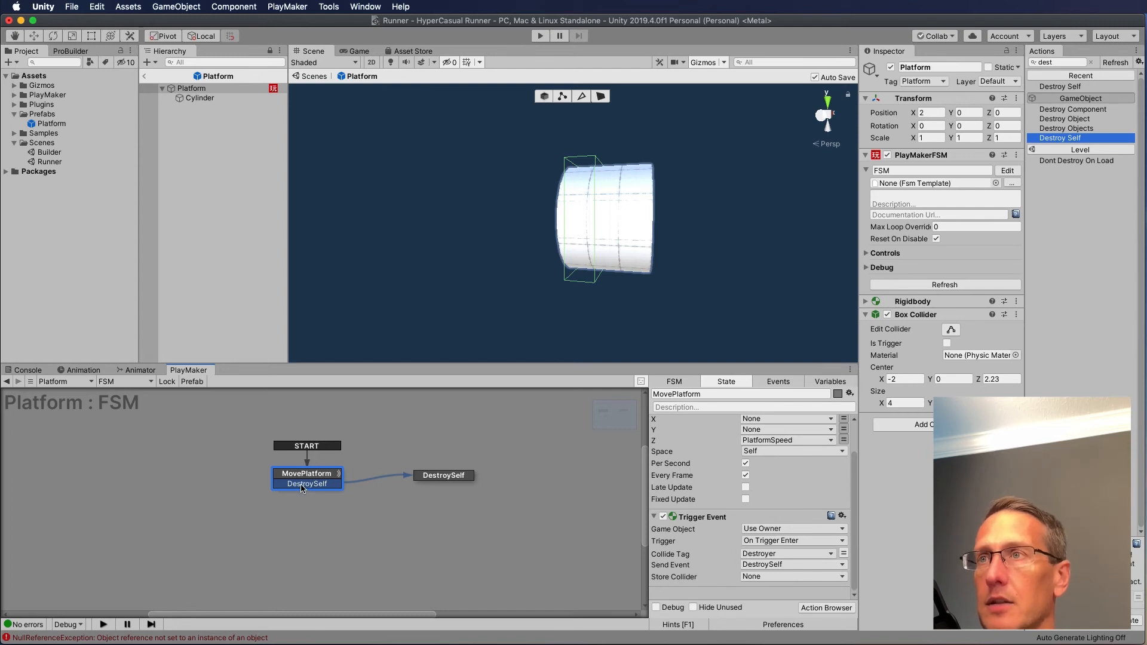
pyautogui.click(432, 478)
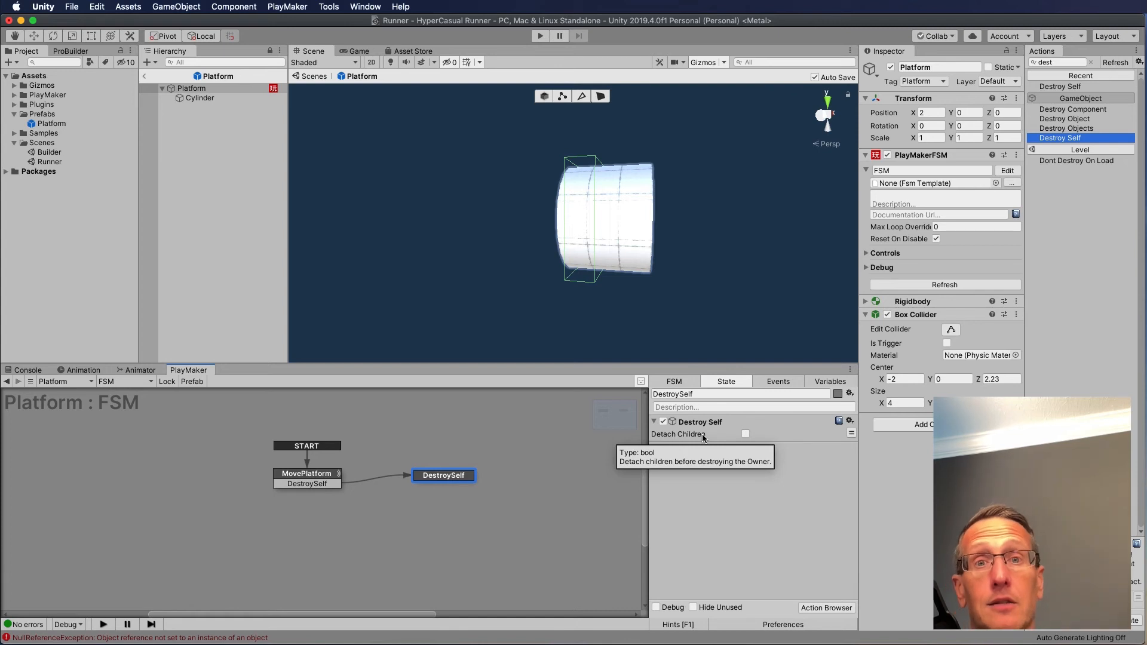
# - Return to the Runner scene and play-test whether platforms are destroyed at the cube, viewing it from different angles
pyautogui.click(310, 76)
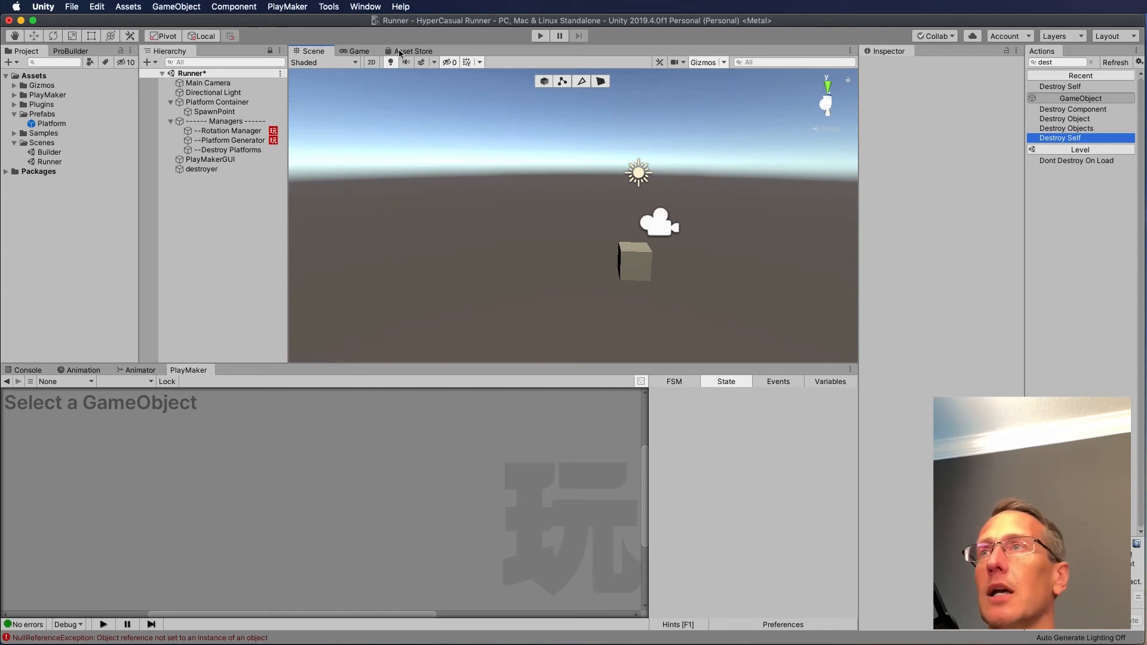
pyautogui.click(540, 36)
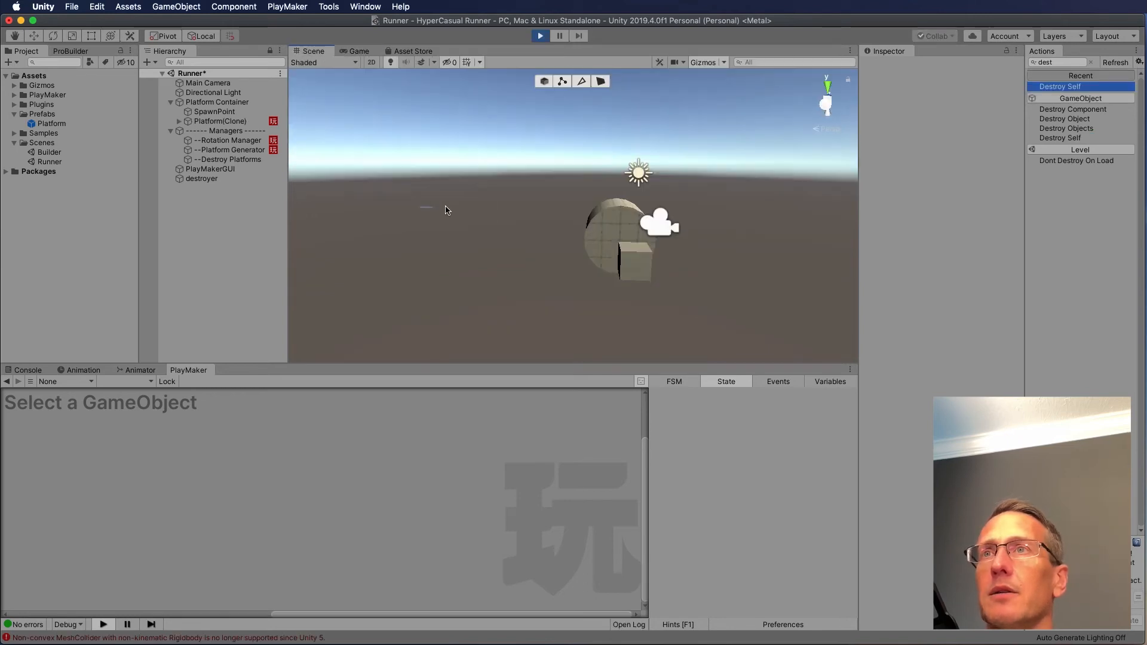
pyautogui.moveTo(570, 214)
pyautogui.mouseDown(button='right')
pyautogui.moveTo(628, 251)
pyautogui.moveTo(725, 238)
pyautogui.mouseUp(button='right')
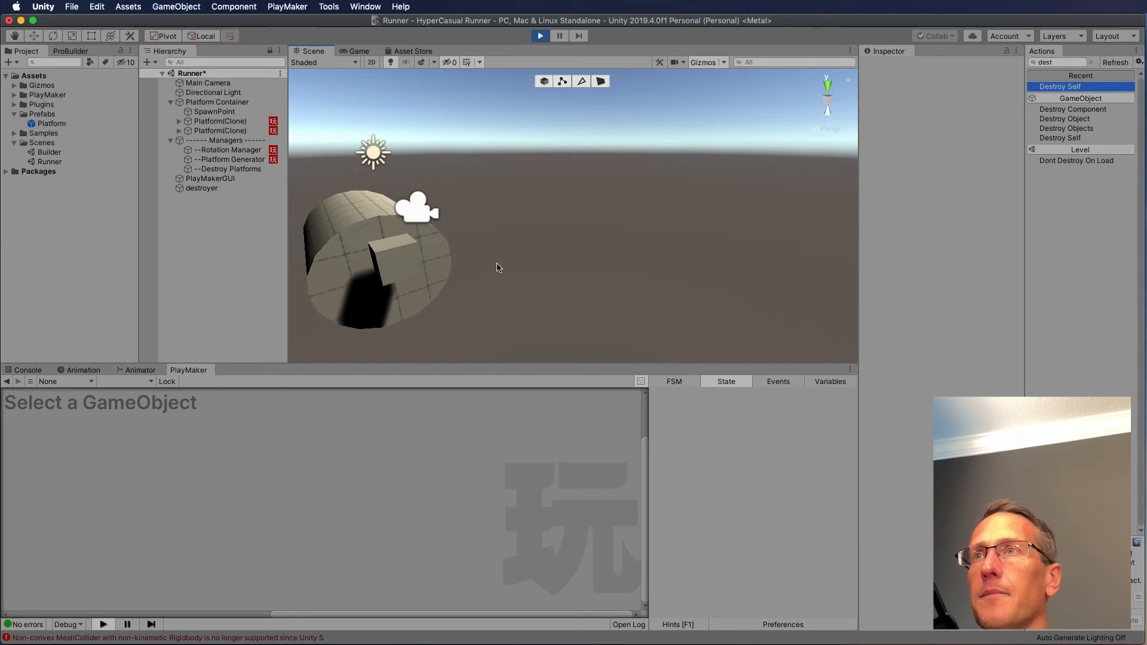
pyautogui.moveTo(500, 266); pyautogui.dragTo(446, 273, button='right')
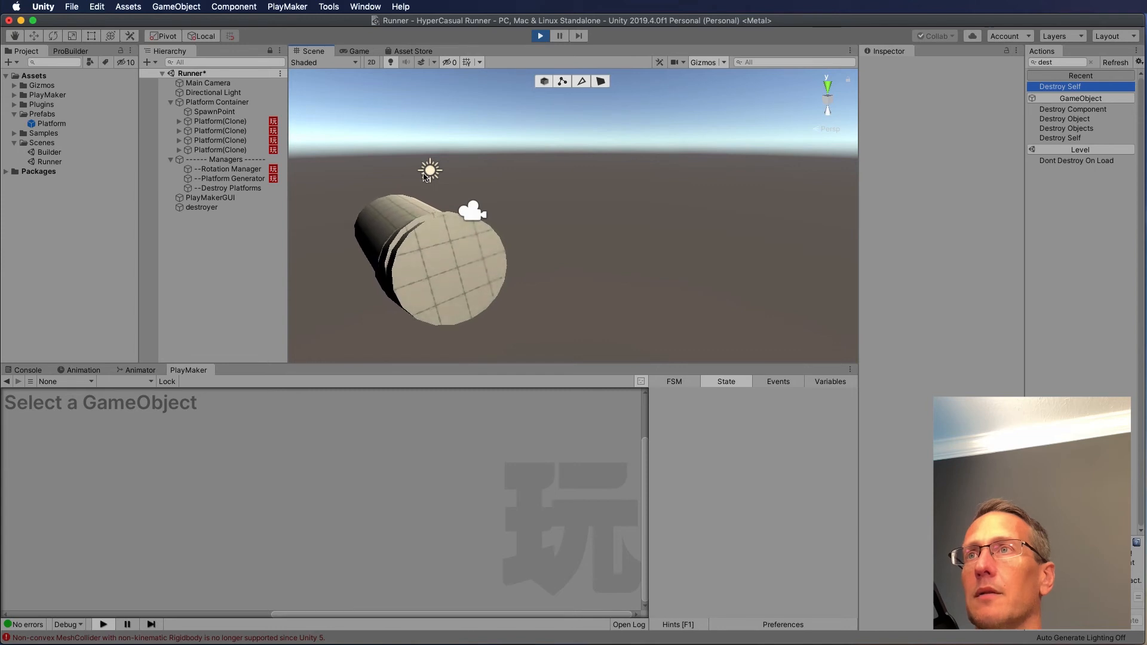
pyautogui.click(540, 36)
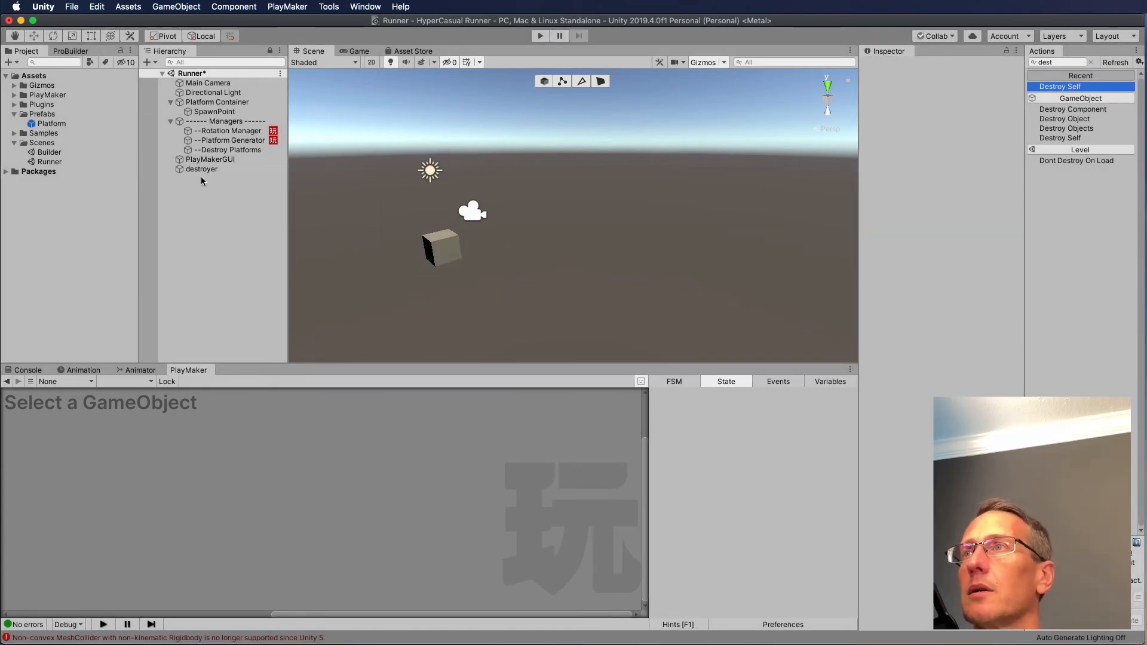
# - Turn on Is Trigger for the destroyer cube's Box Collider and play-test the platform destruction
pyautogui.click(195, 169)
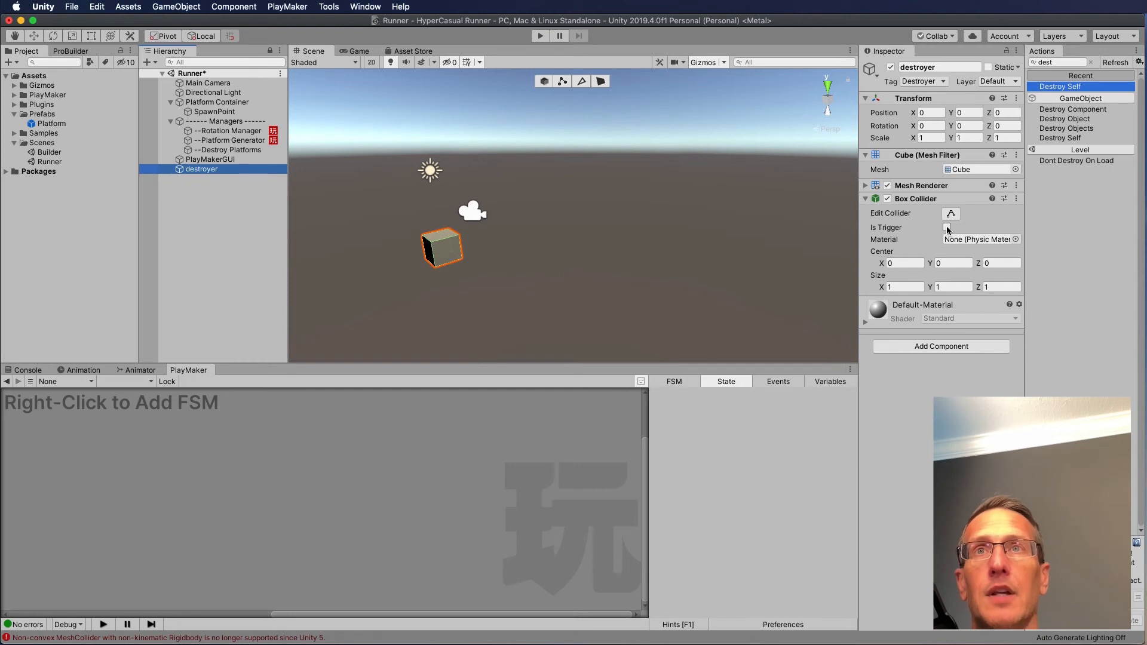
pyautogui.click(947, 228)
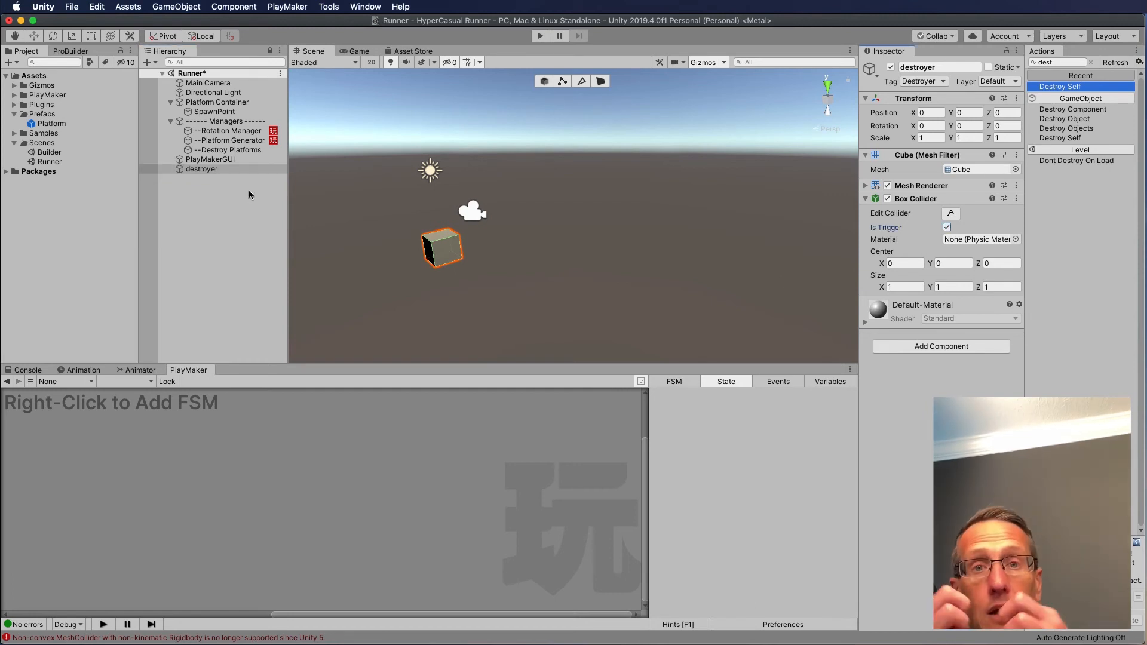
pyautogui.press('super+p')
pyautogui.click(311, 51)
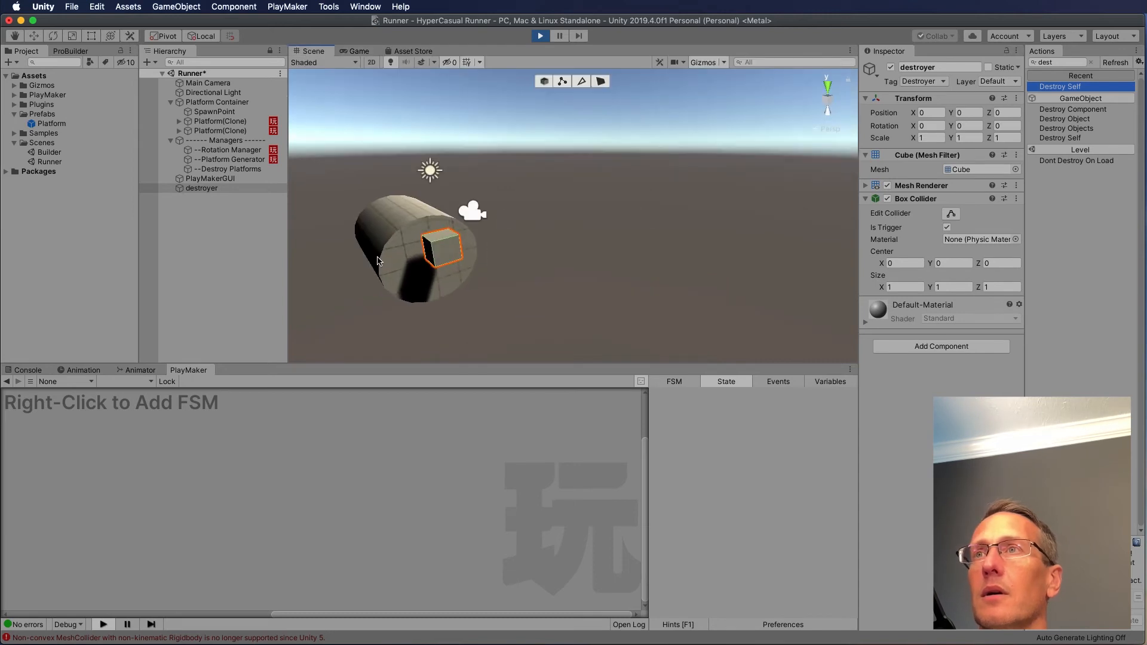
pyautogui.keyDown('alt'); pyautogui.moveTo(418, 275); pyautogui.dragTo(381, 273); pyautogui.keyUp('alt')
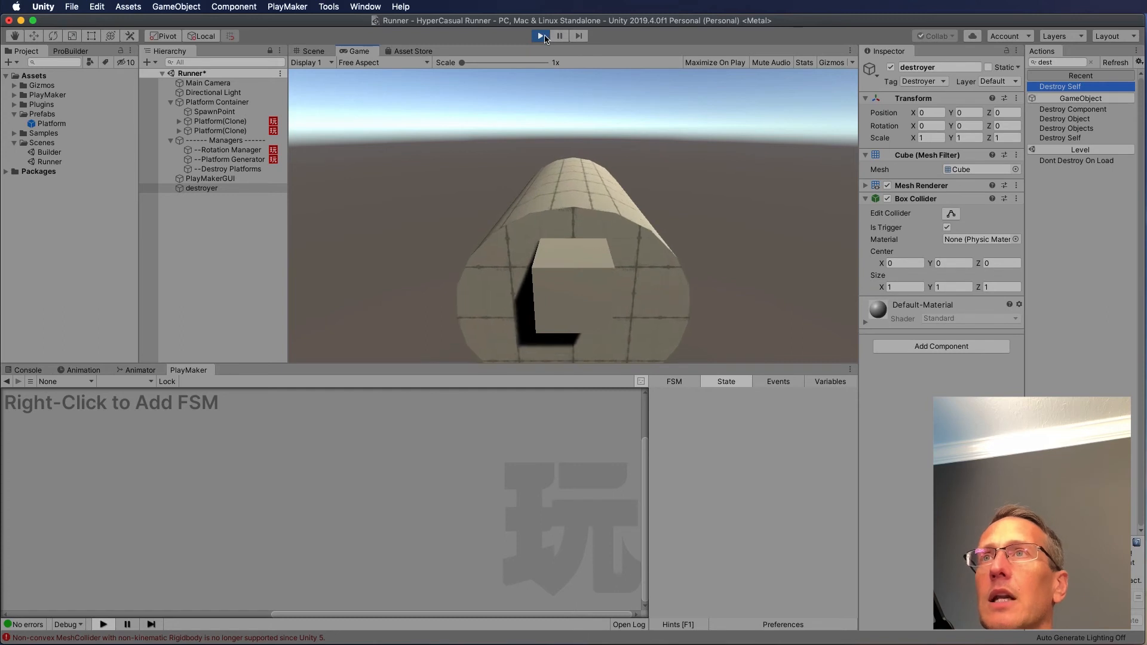
pyautogui.click(540, 36)
# - Move the destroyer cube back to a Z position of about -3.59 and play-test the scene
pyautogui.click(202, 169)
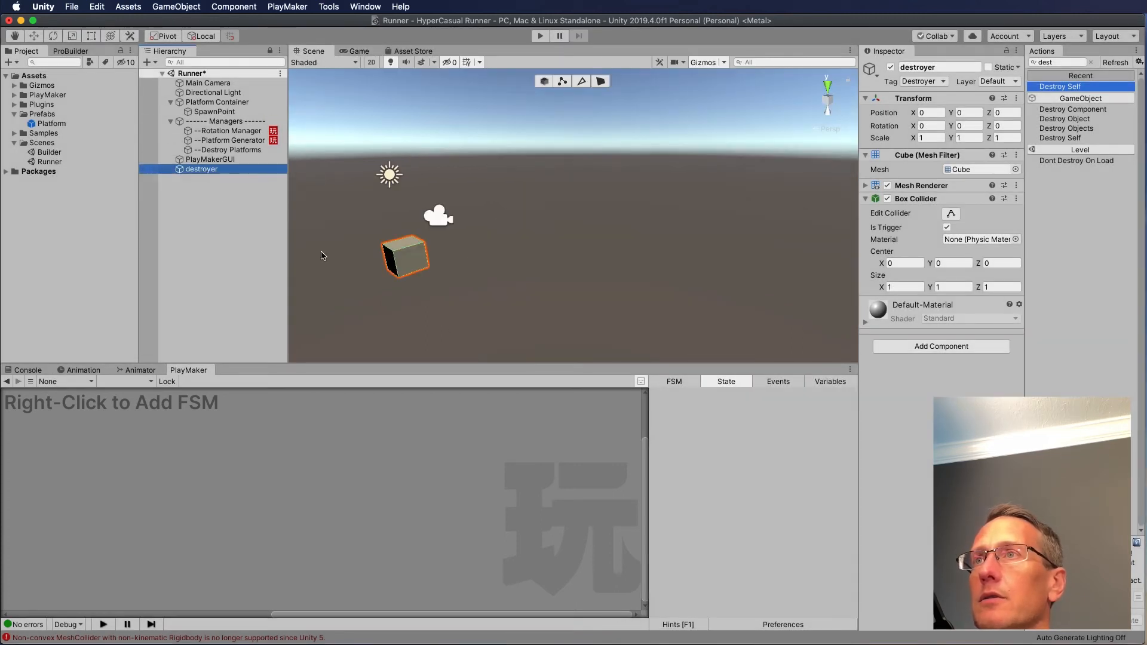
pyautogui.click(410, 270)
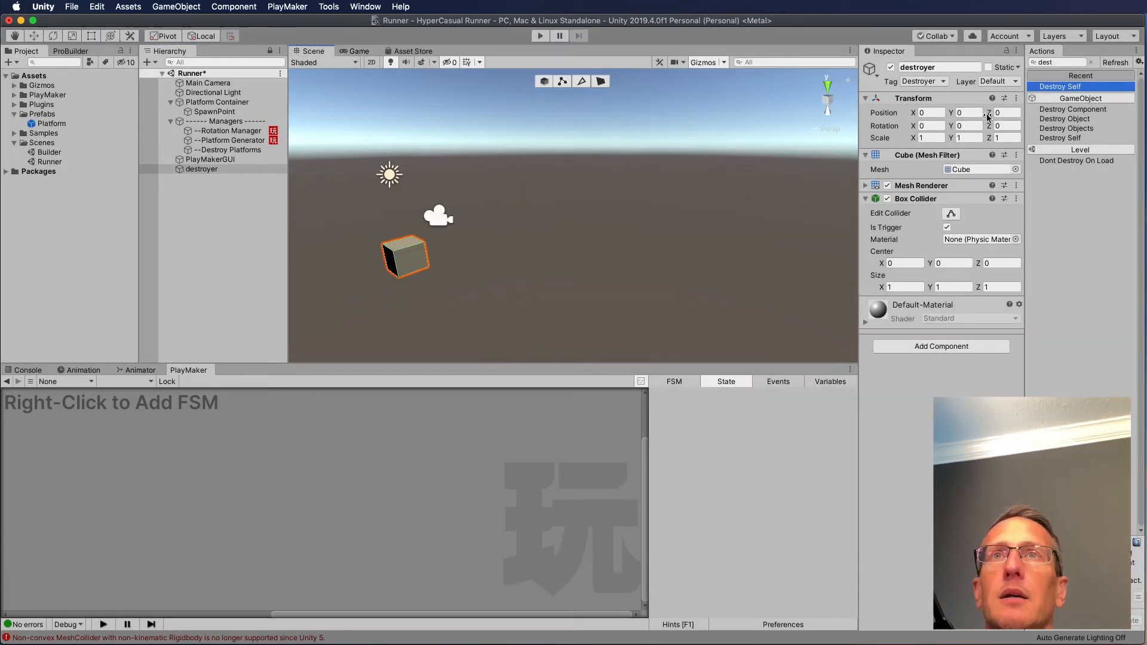
pyautogui.moveTo(987, 116); pyautogui.dragTo(917, 108)
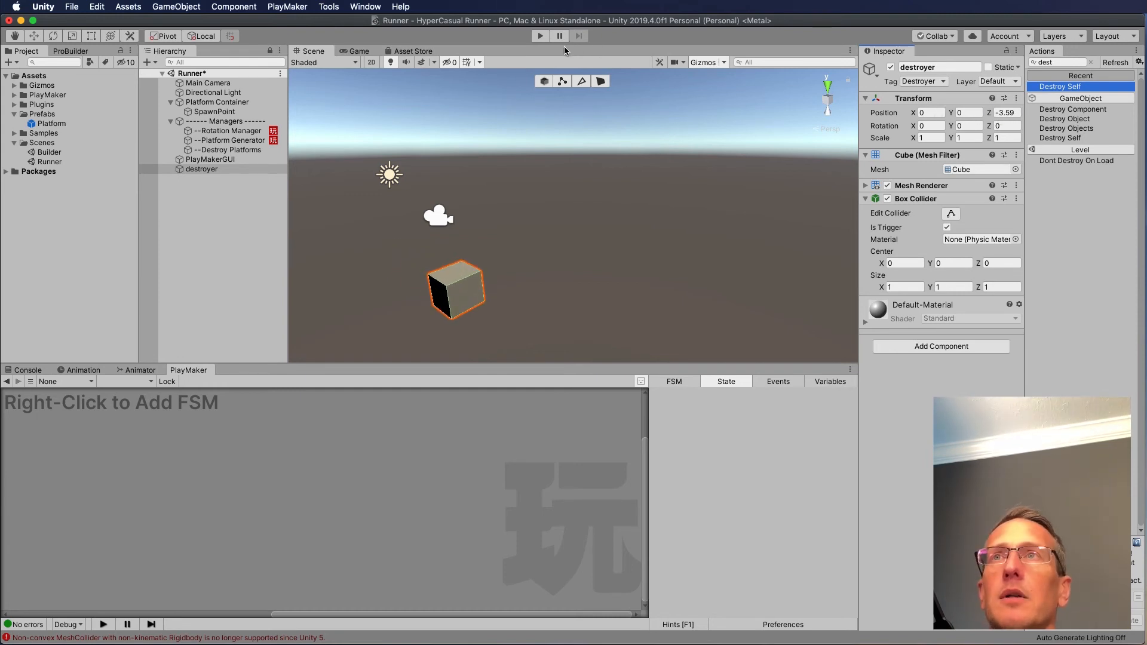
pyautogui.click(540, 36)
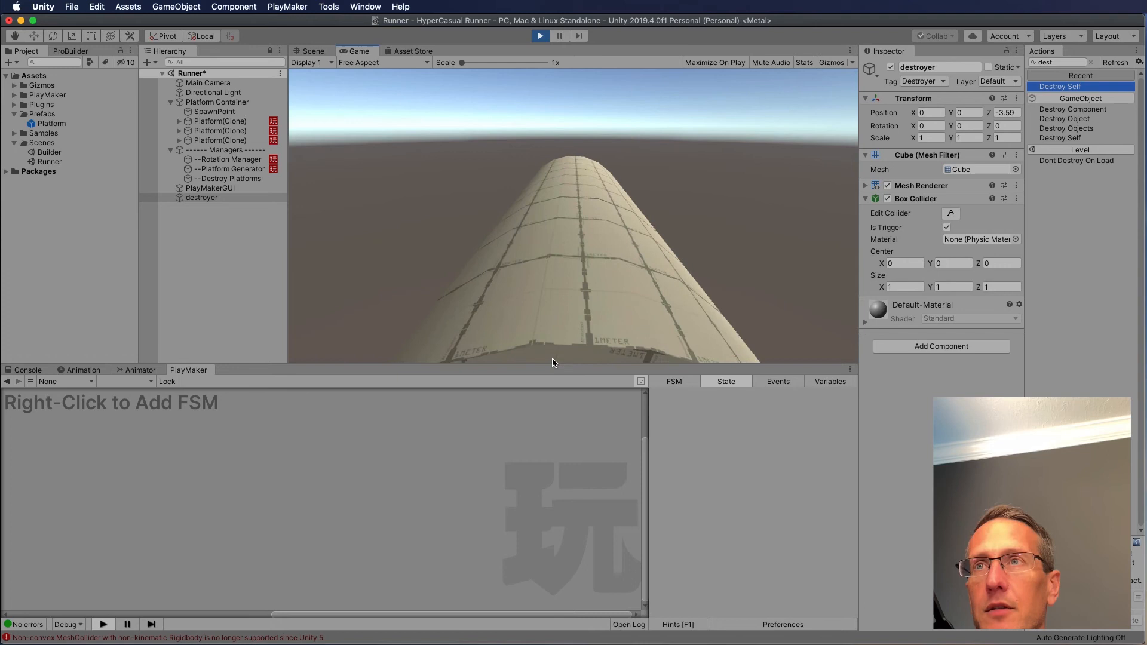
pyautogui.click(541, 37)
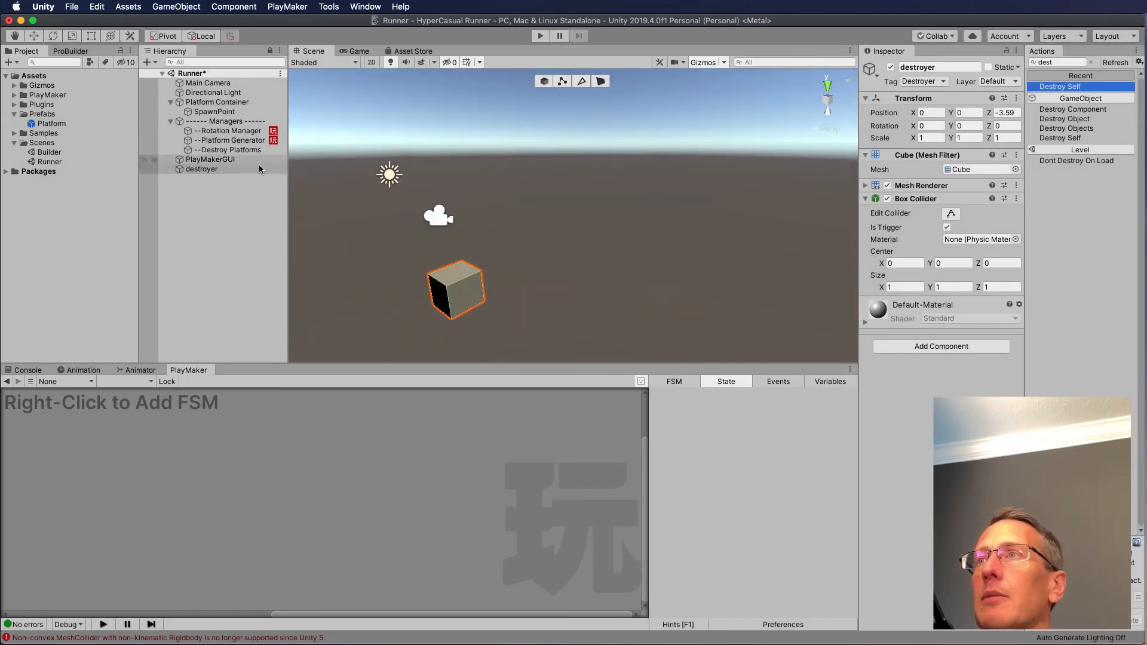
# - Set the destroyer cube's Z position to -4 and play-test the scene
pyautogui.click(195, 169)
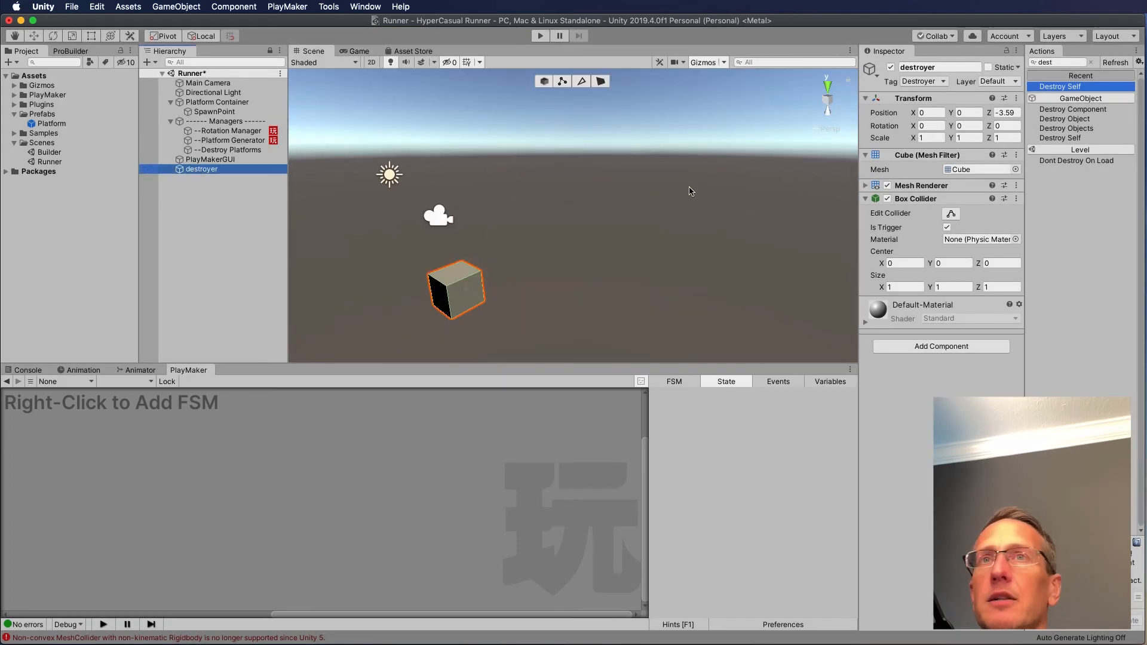
pyautogui.click(1017, 112)
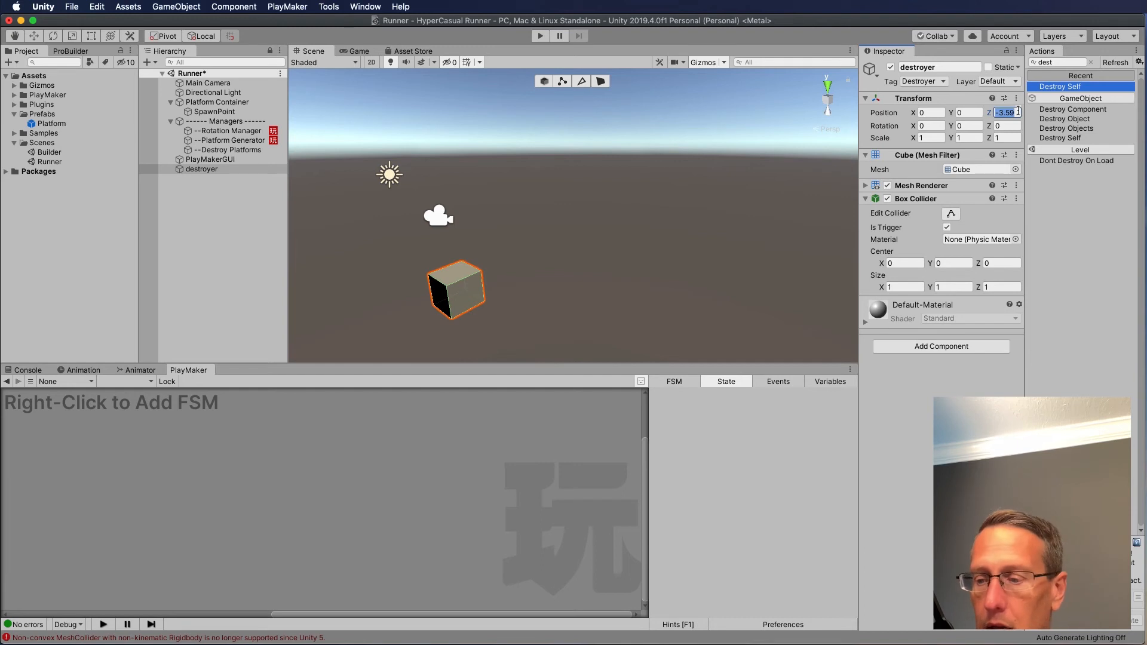
pyautogui.write('-4')
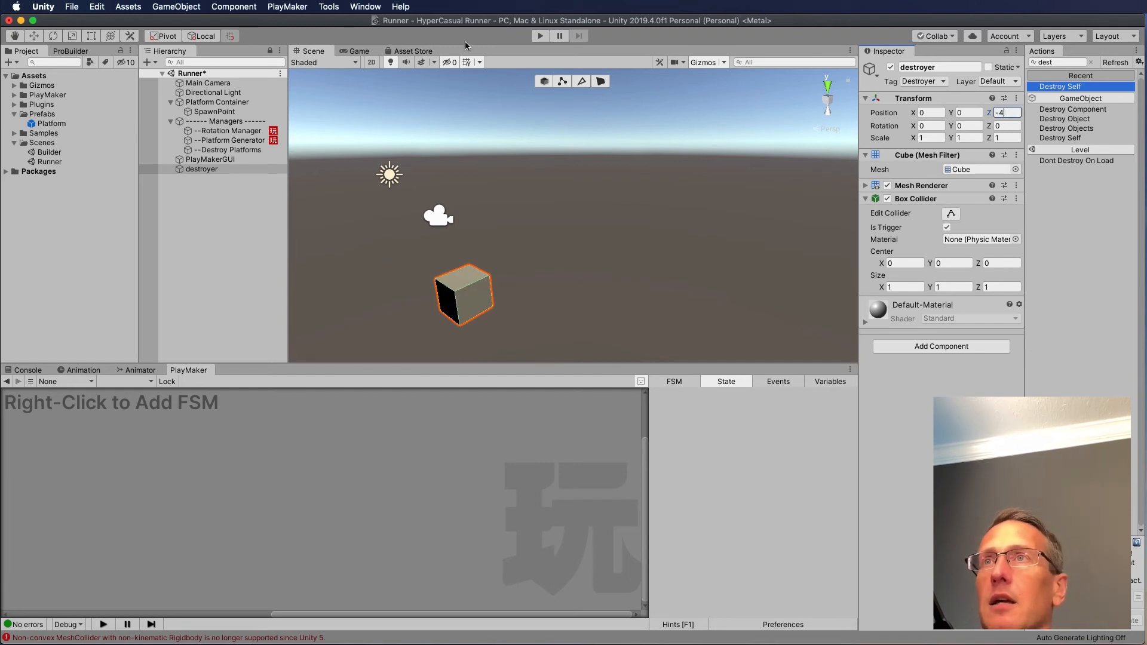
pyautogui.click(541, 37)
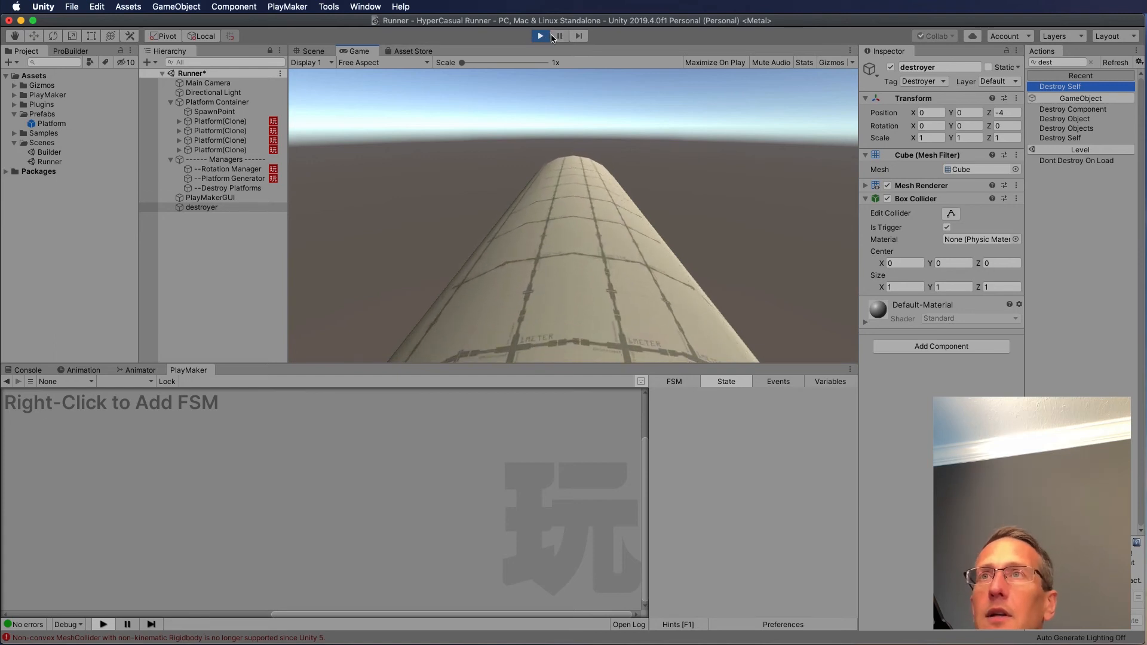
pyautogui.click(539, 36)
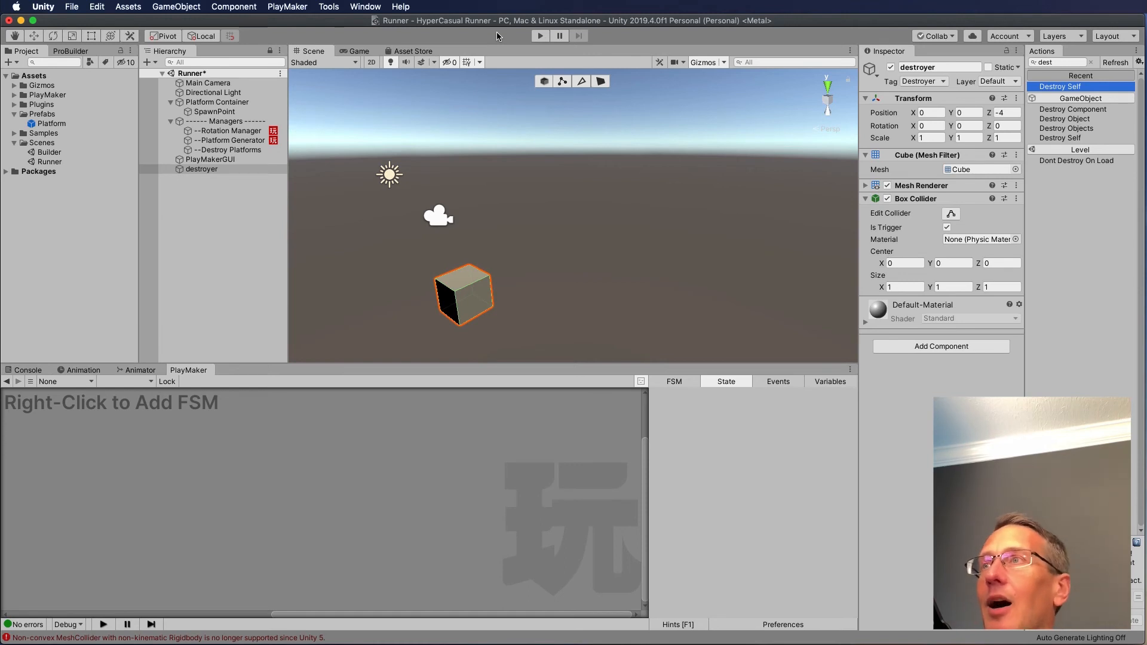
# - Rename the Platform prefab in the Prefabs folder as Platform1
pyautogui.click(33, 124)
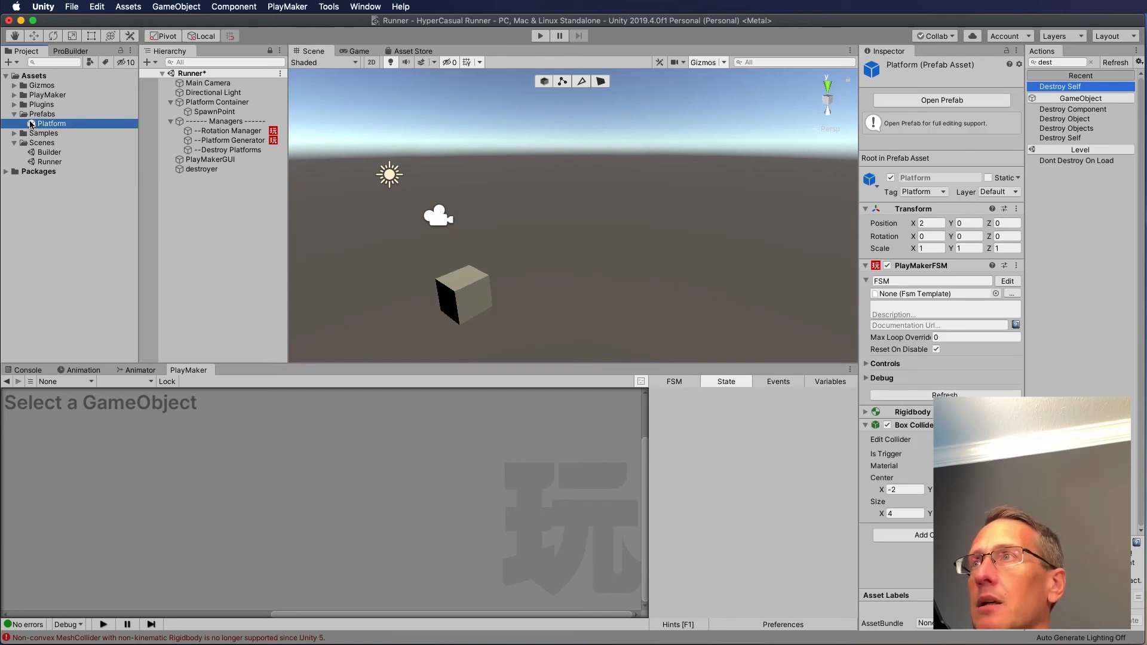
pyautogui.click(43, 125)
pyautogui.click(66, 124)
pyautogui.write('1')
pyautogui.press('Return')
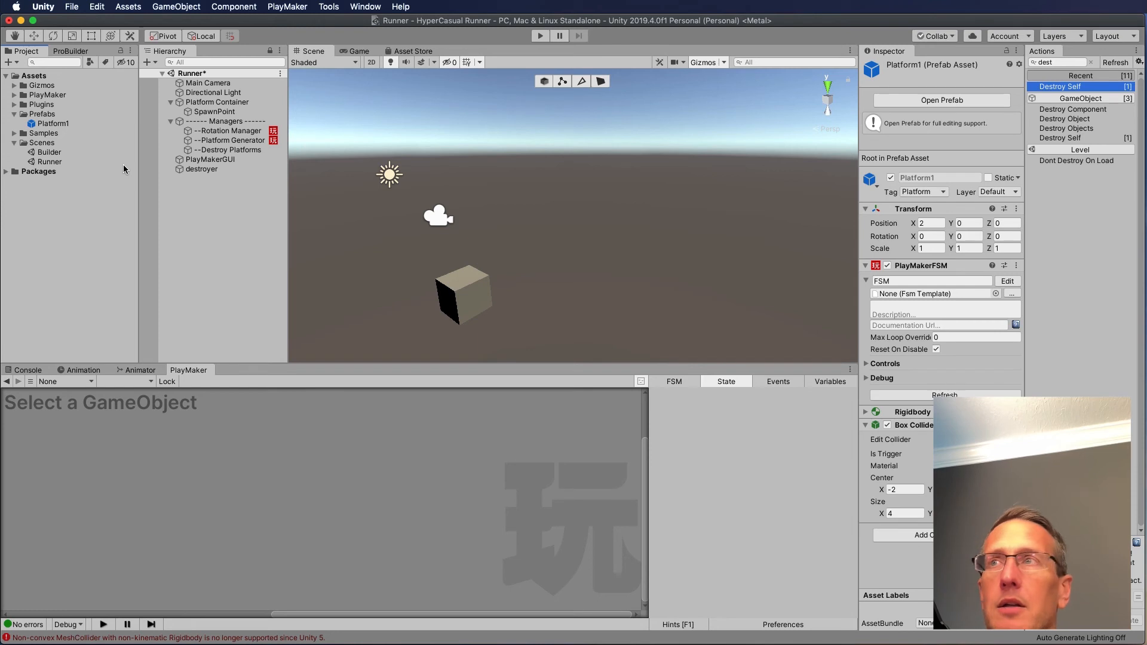
# - Open the Platform1 prefab for editing and view the cylinder from its circular end
pyautogui.click(71, 125)
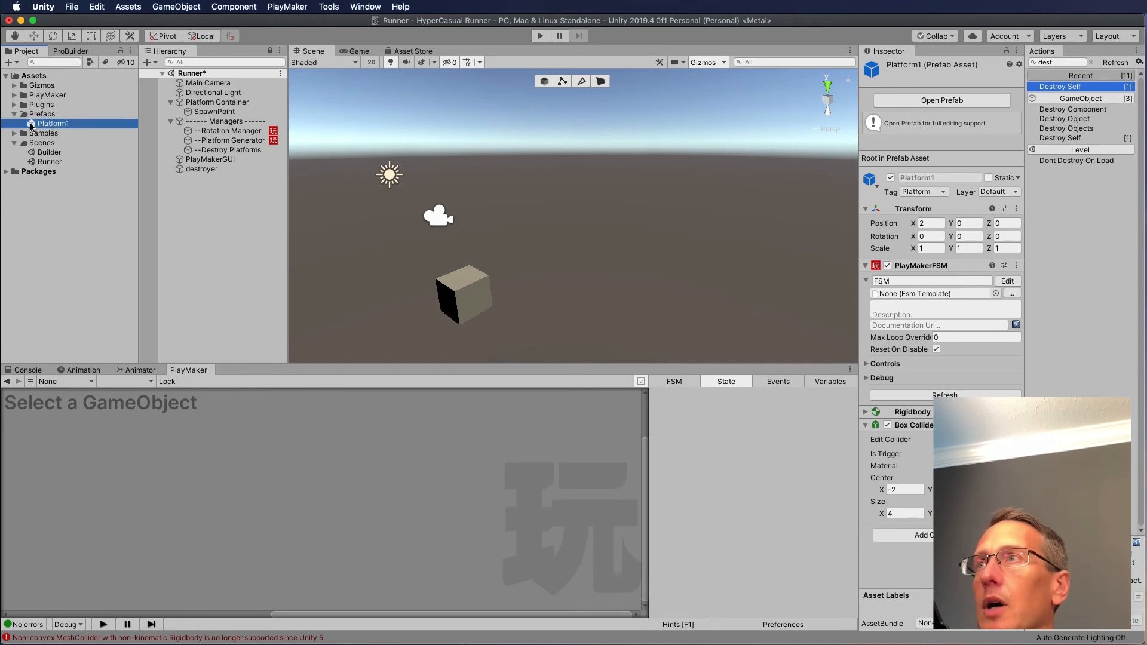
pyautogui.doubleClick(32, 126)
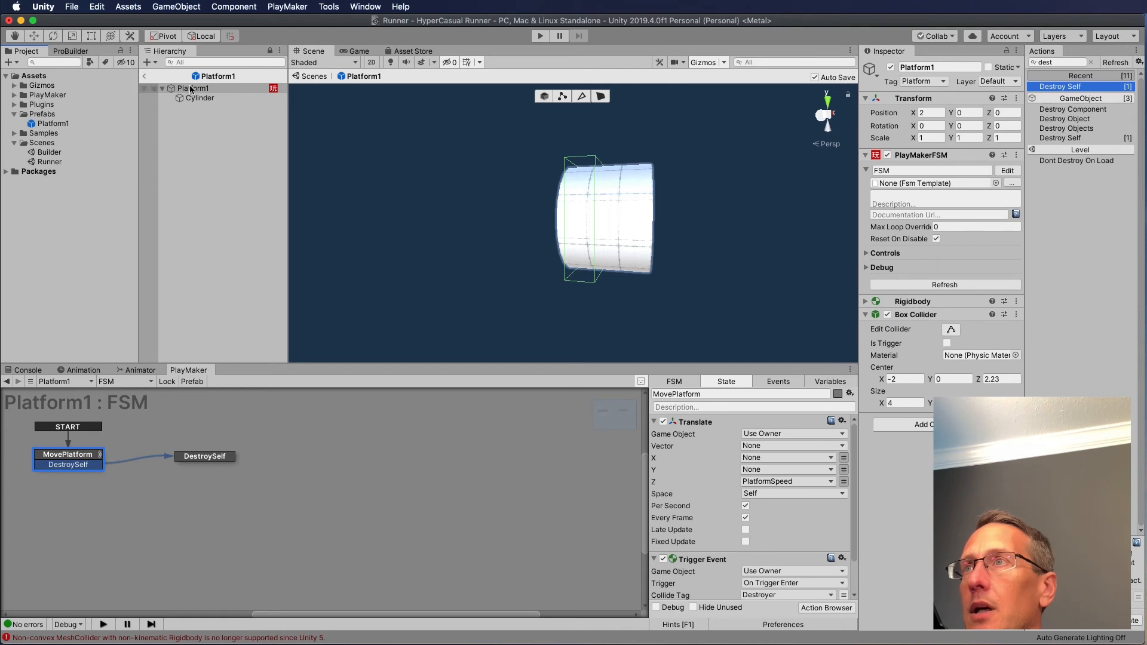
pyautogui.scroll(2, 654, 185)
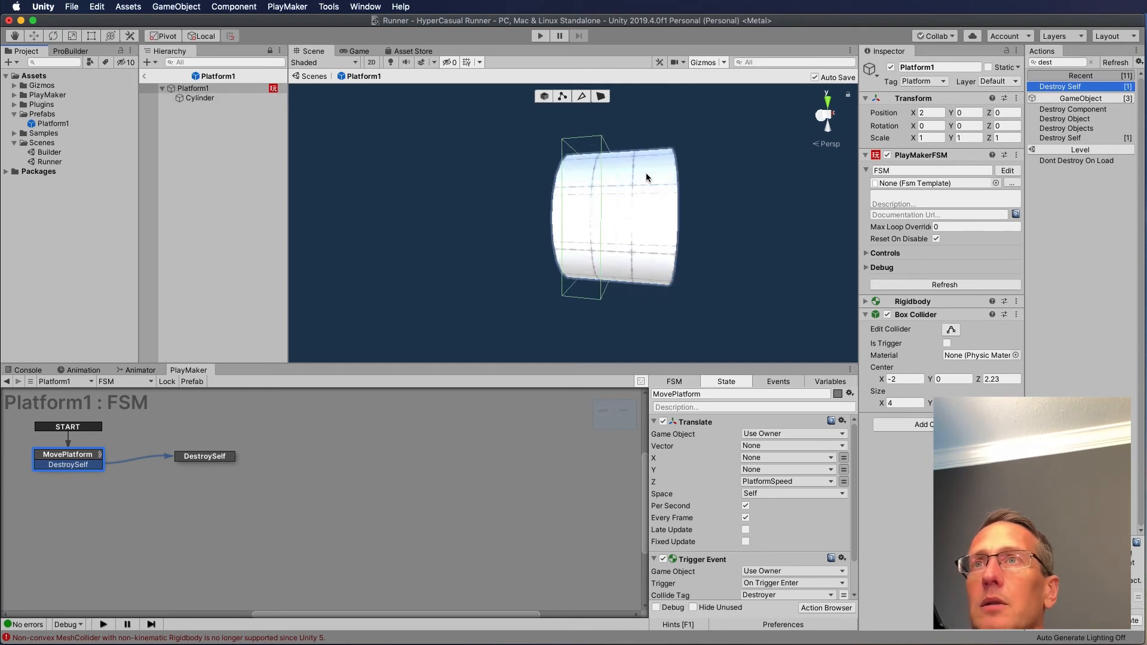
pyautogui.keyDown('alt'); pyautogui.moveTo(725, 204); pyautogui.dragTo(443, 231); pyautogui.keyUp('alt')
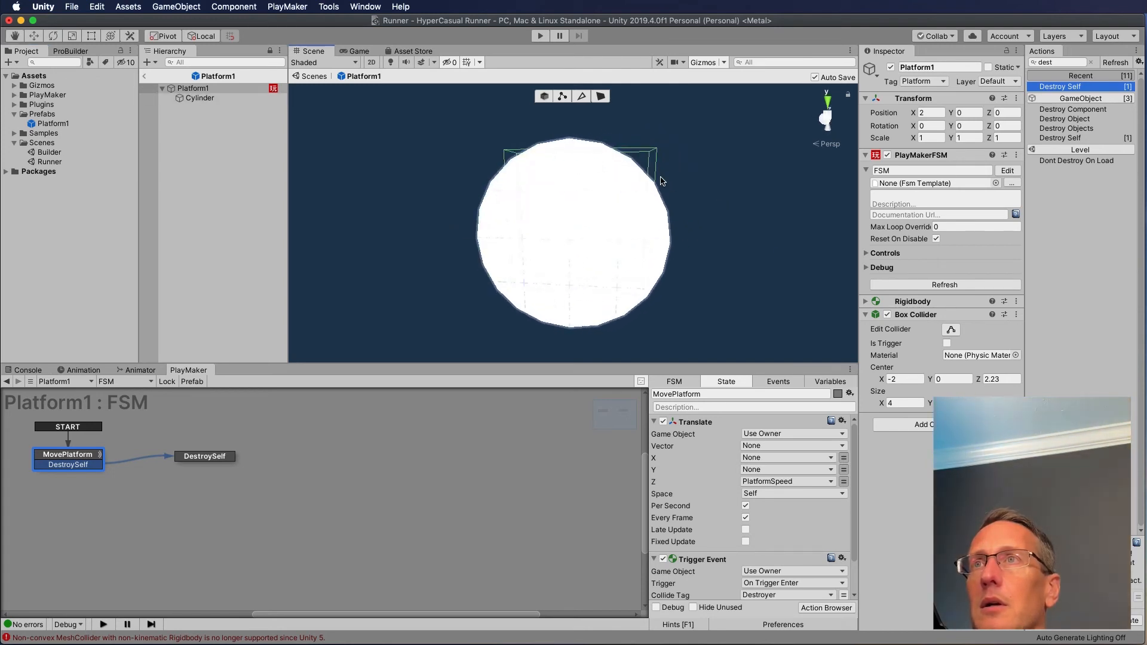
pyautogui.keyDown('alt'); pyautogui.moveTo(662, 181); pyautogui.dragTo(598, 224); pyautogui.keyUp('alt')
pyautogui.click(127, 6)
pyautogui.moveTo(134, 22)
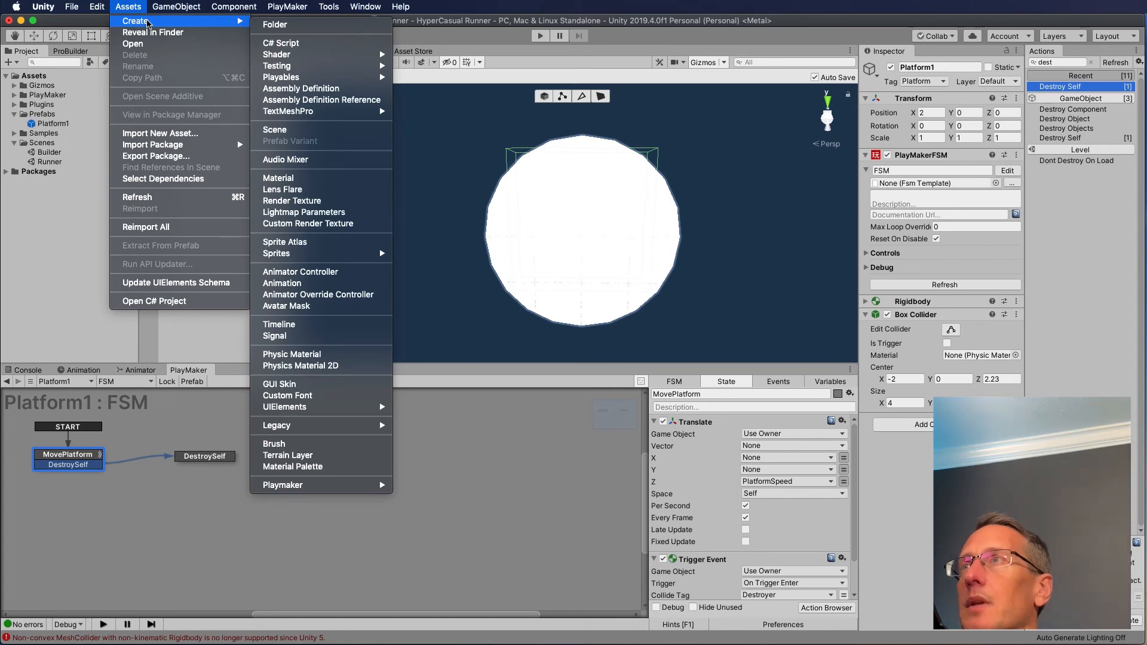
pyautogui.click(130, 7)
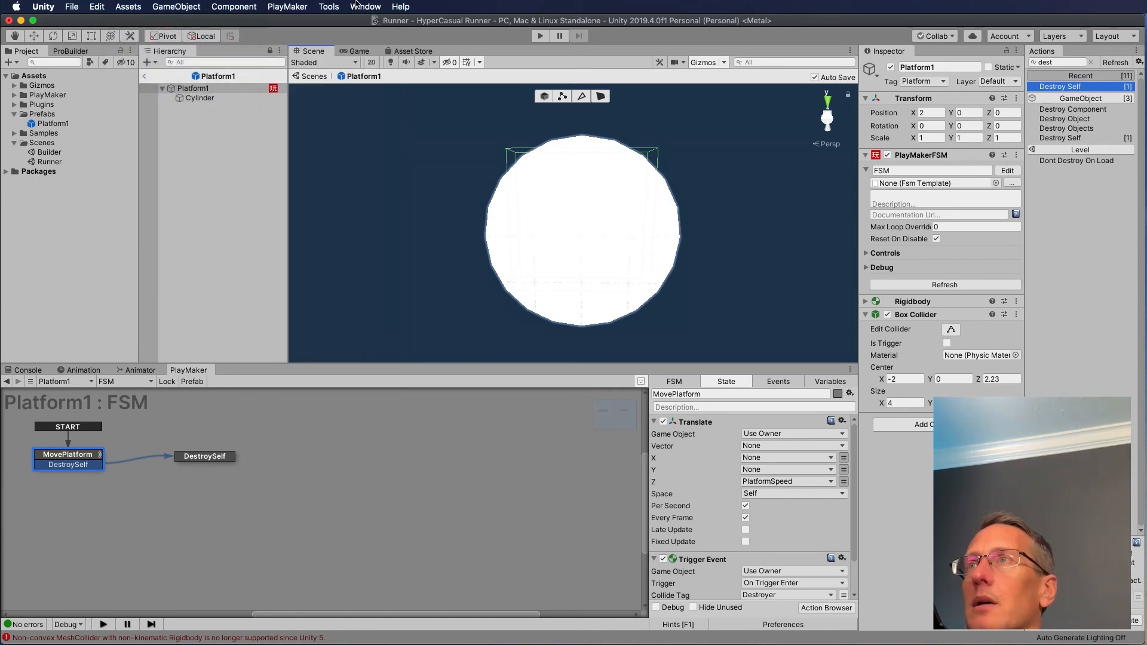
# - Build a ProBuilder Prism with a size of 1 × 1 × 1 inside the Platform1 prefab
pyautogui.click(328, 7)
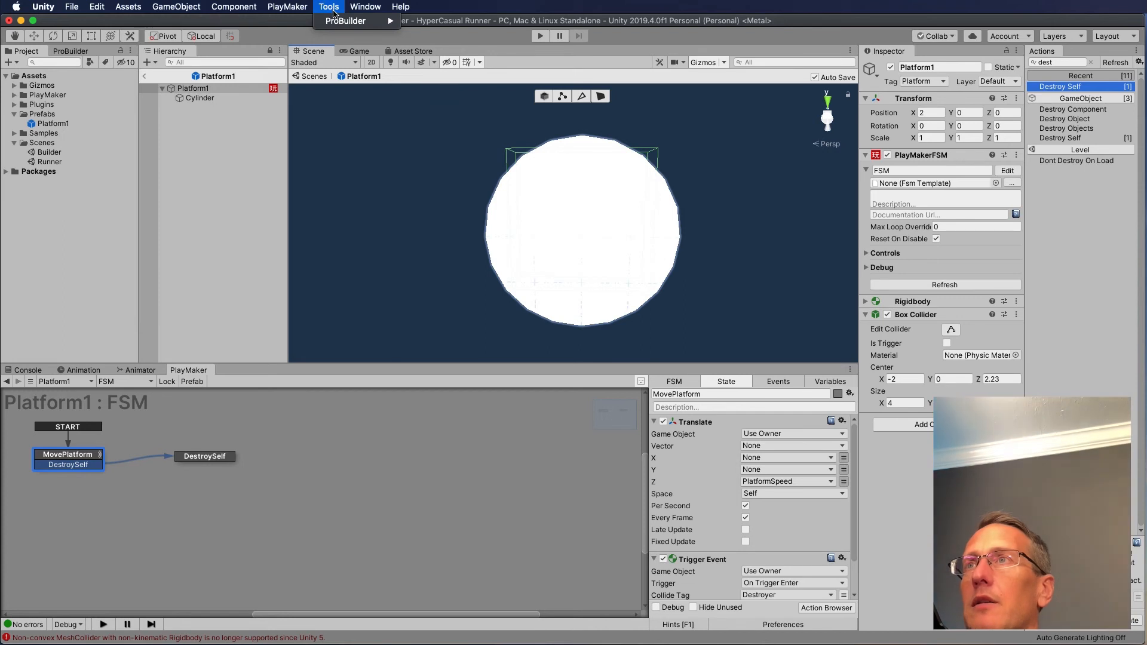
pyautogui.moveTo(356, 21)
pyautogui.click(452, 24)
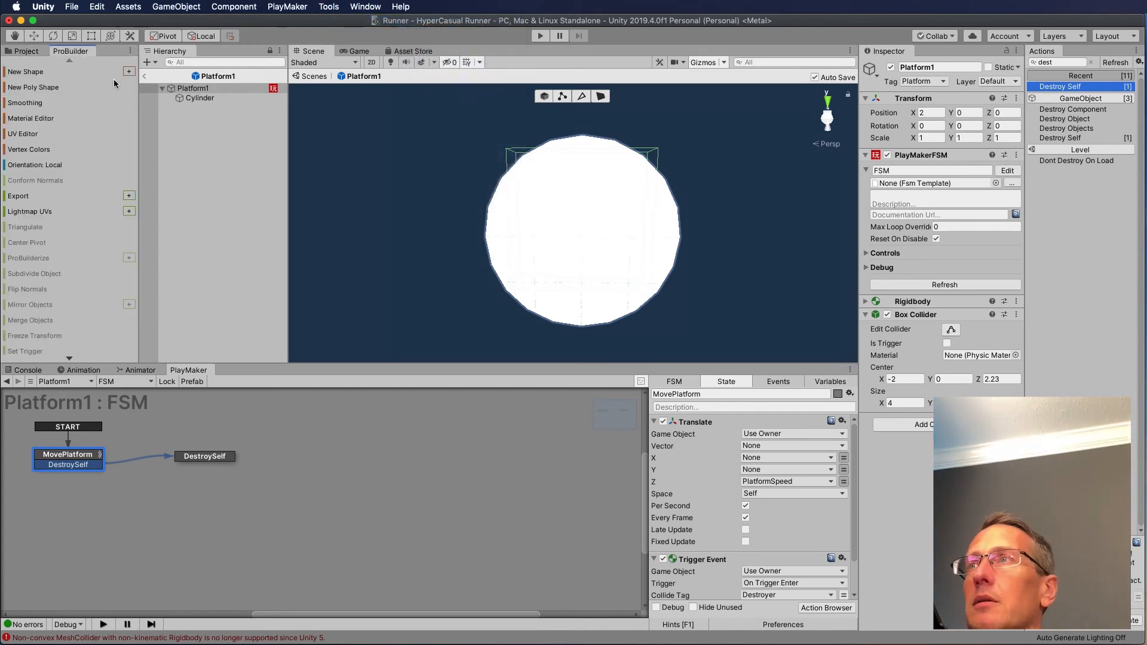
pyautogui.click(128, 71)
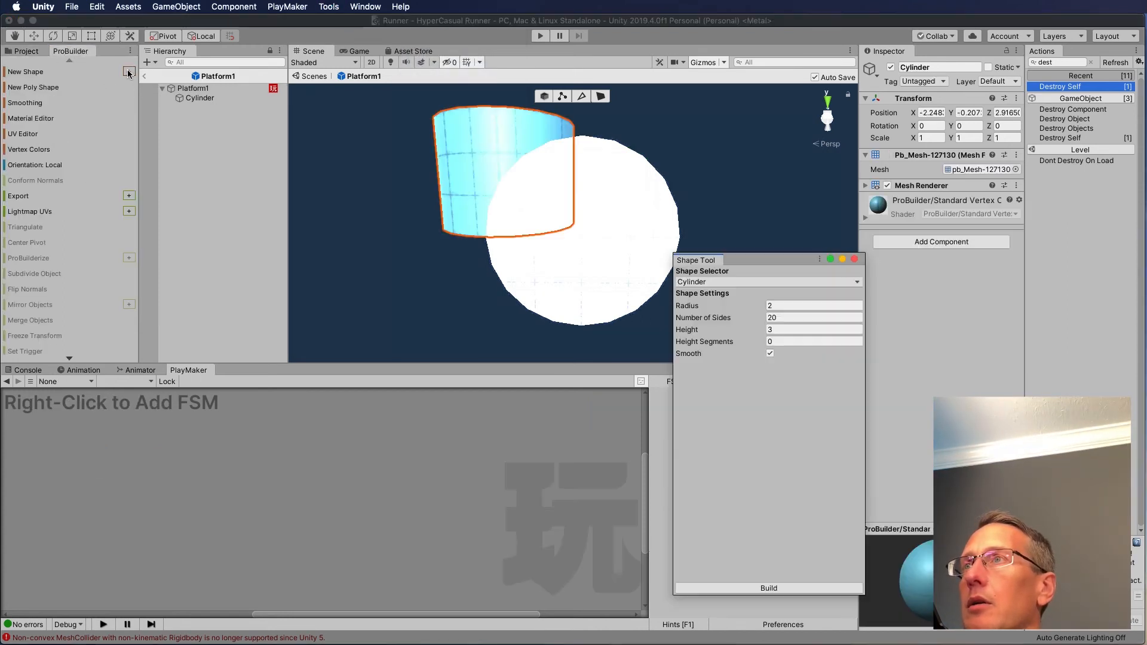
pyautogui.click(800, 282)
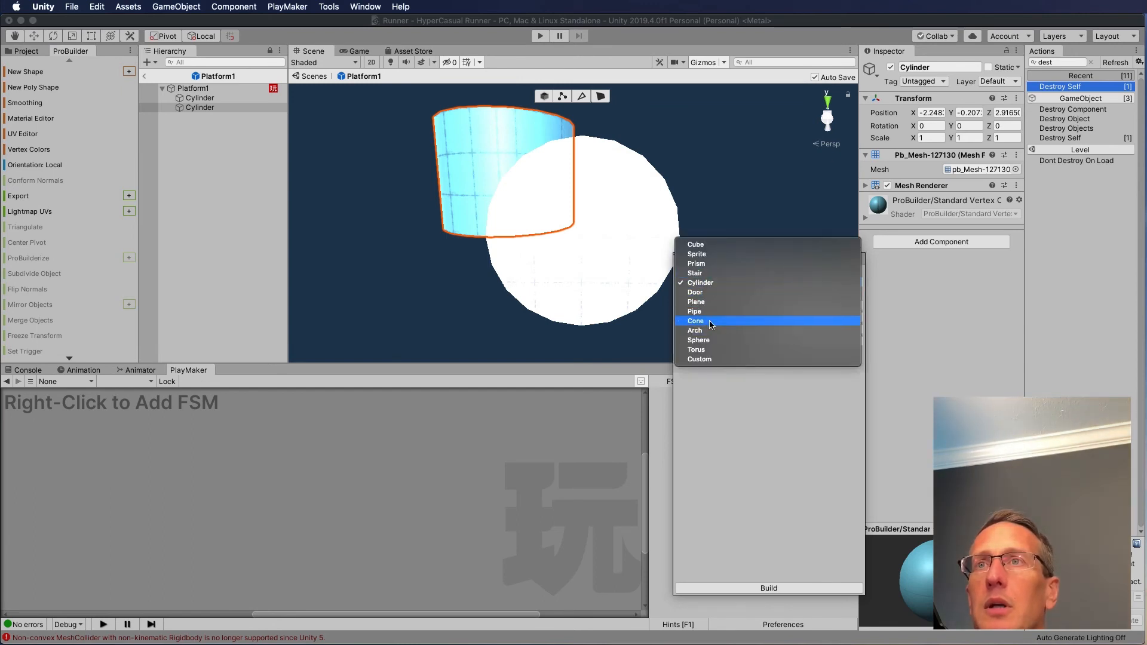
pyautogui.click(703, 267)
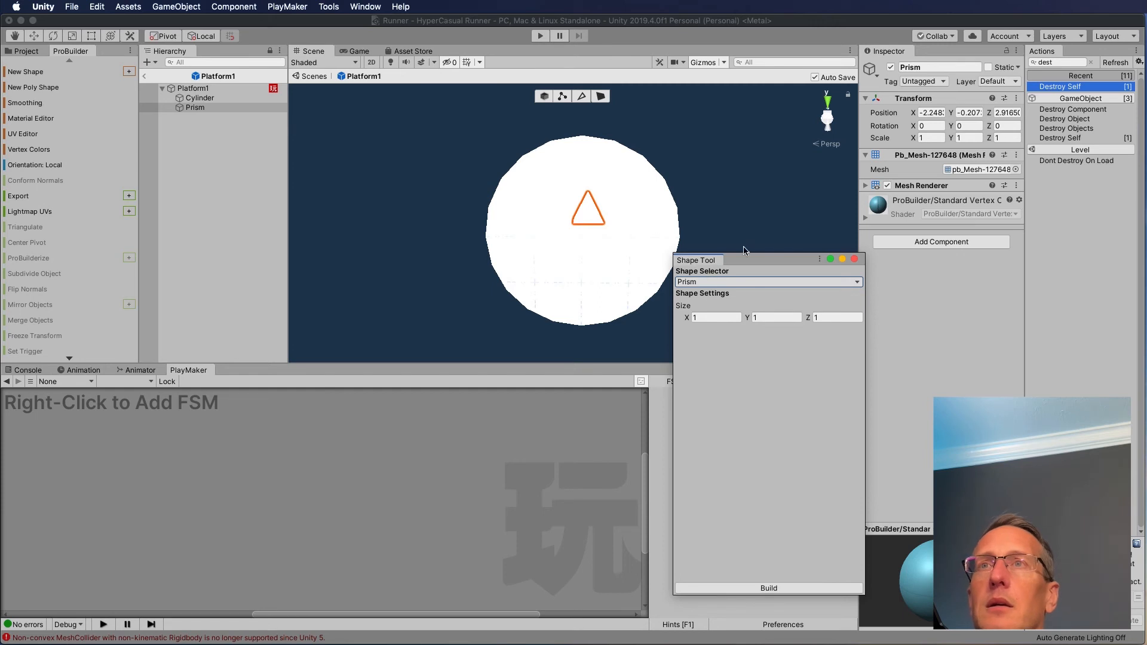
pyautogui.click(770, 588)
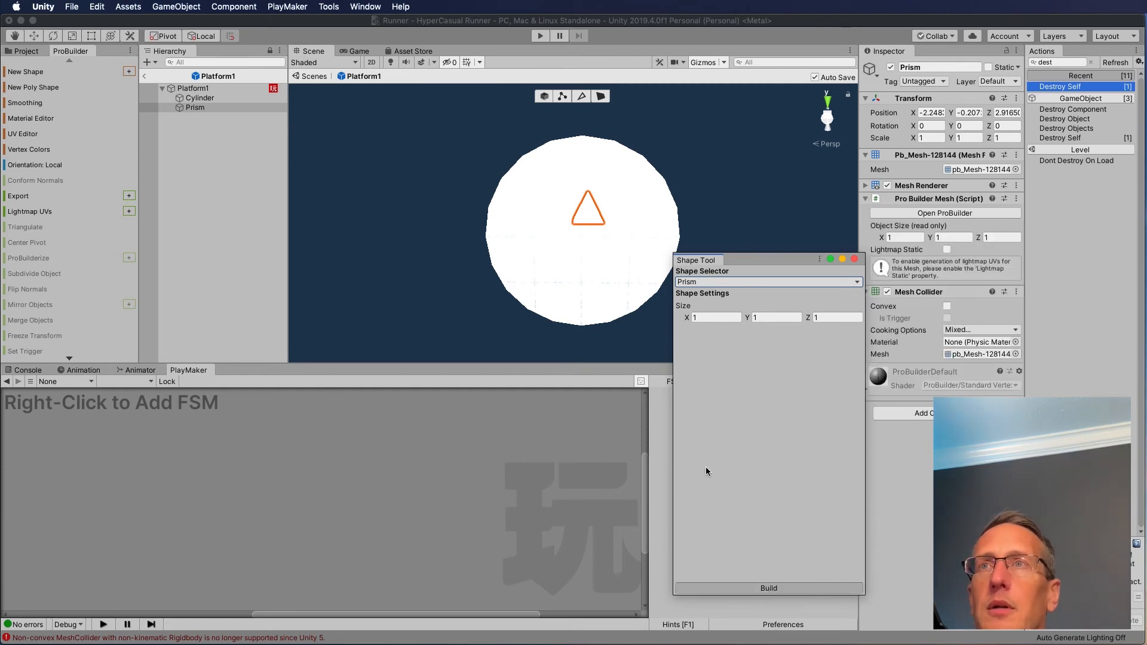
pyautogui.click(855, 259)
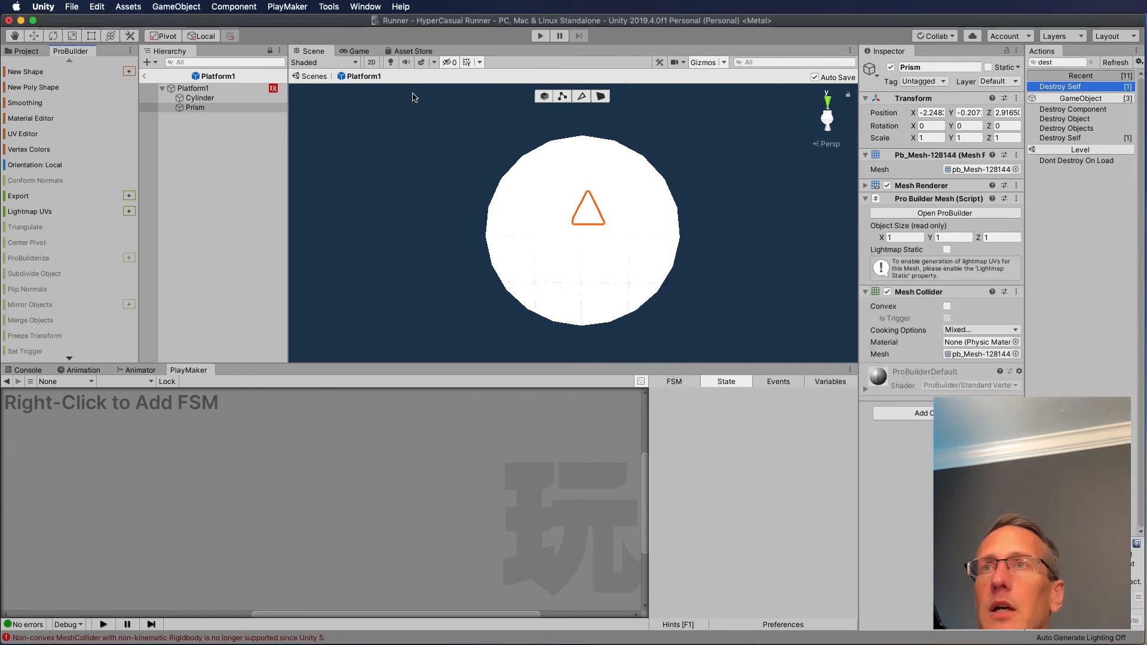
# - Turn on Convex and Is Trigger for the prism's Mesh Collider
pyautogui.click(195, 109)
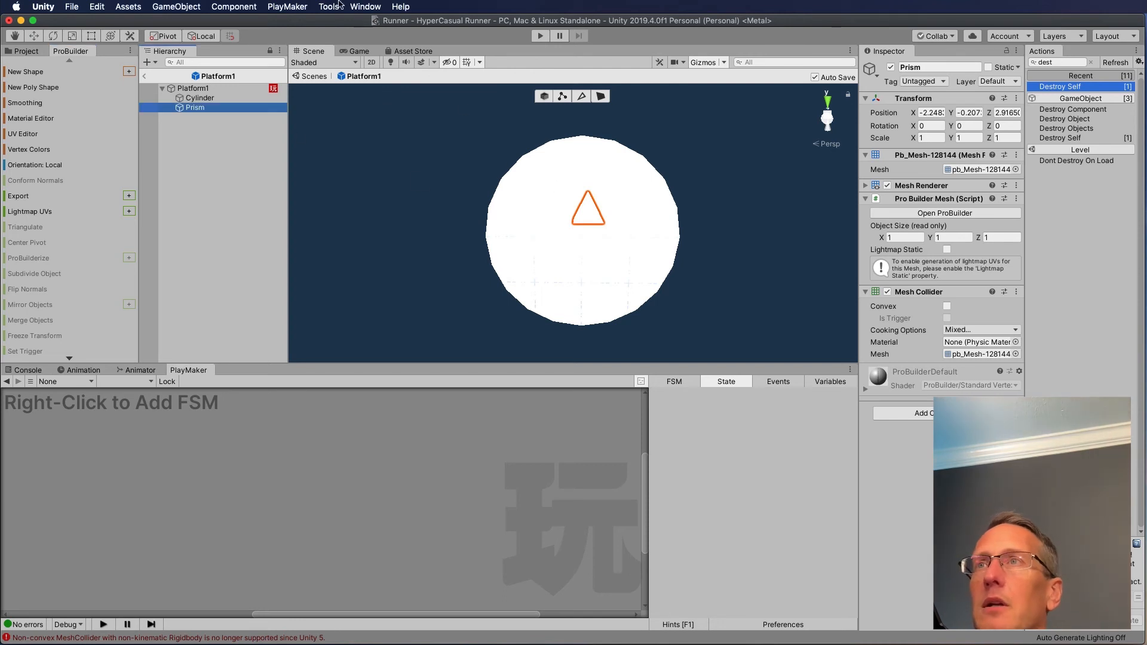
pyautogui.scroll(-2, 547, 171)
pyautogui.scroll(4, 550, 173)
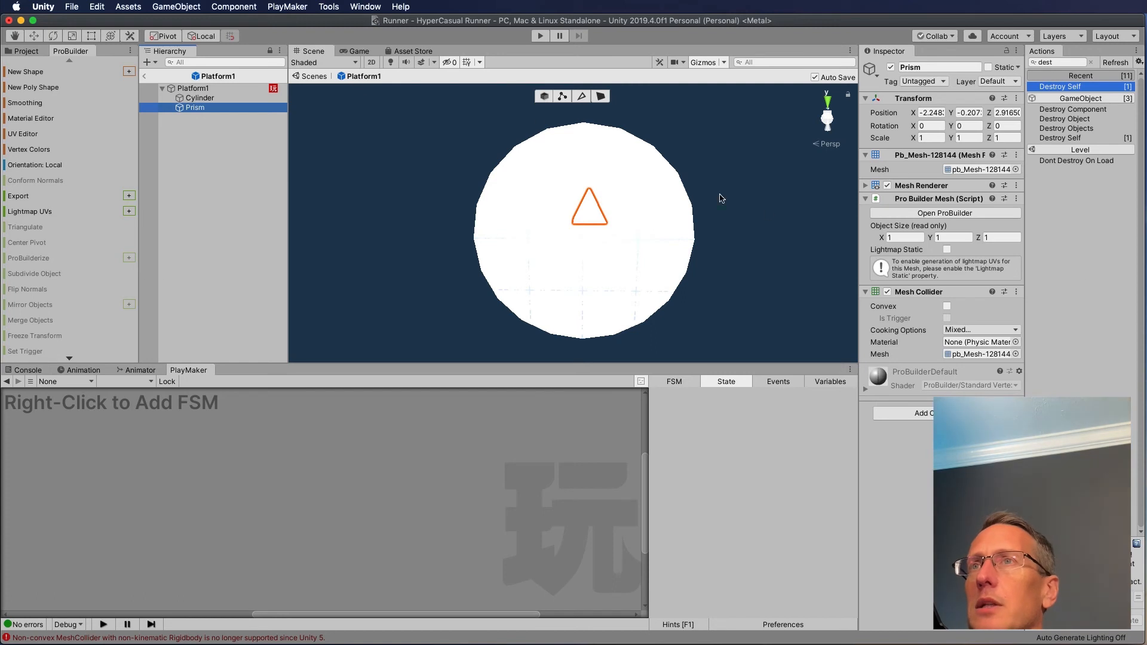
pyautogui.click(947, 306)
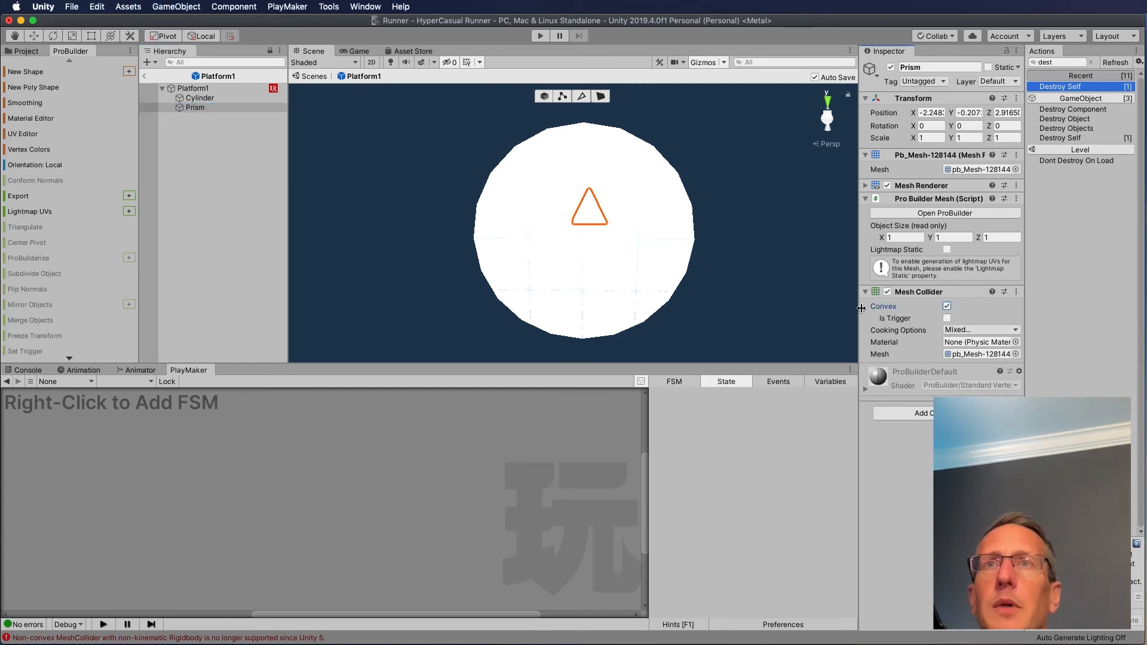
pyautogui.click(948, 318)
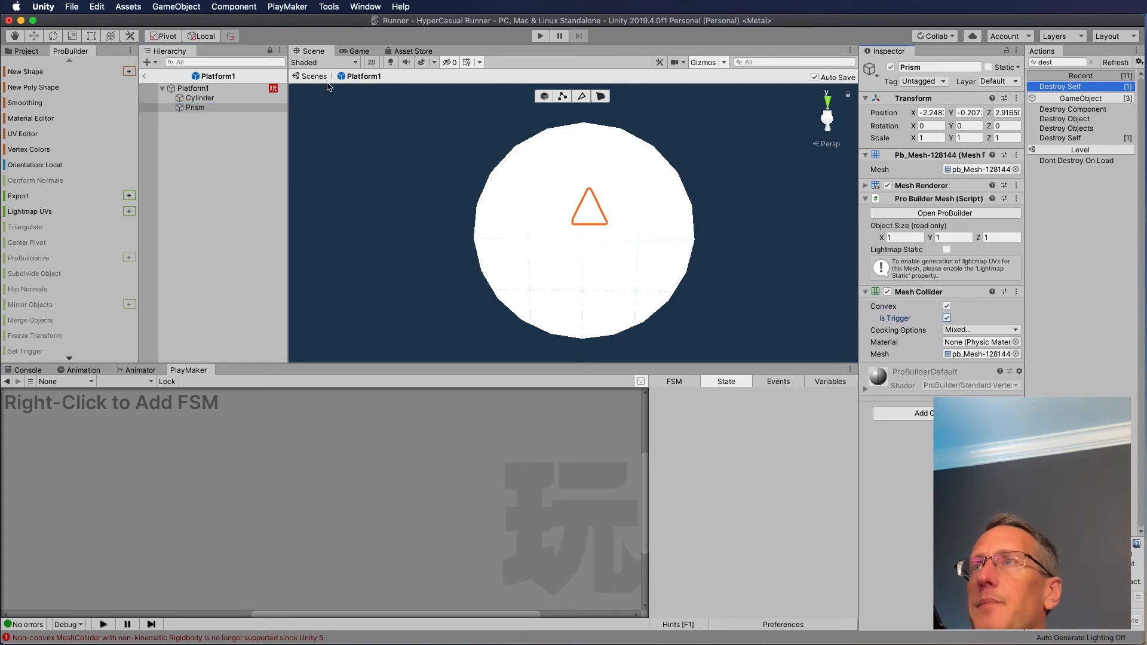
pyautogui.scroll(-1, 600, 184)
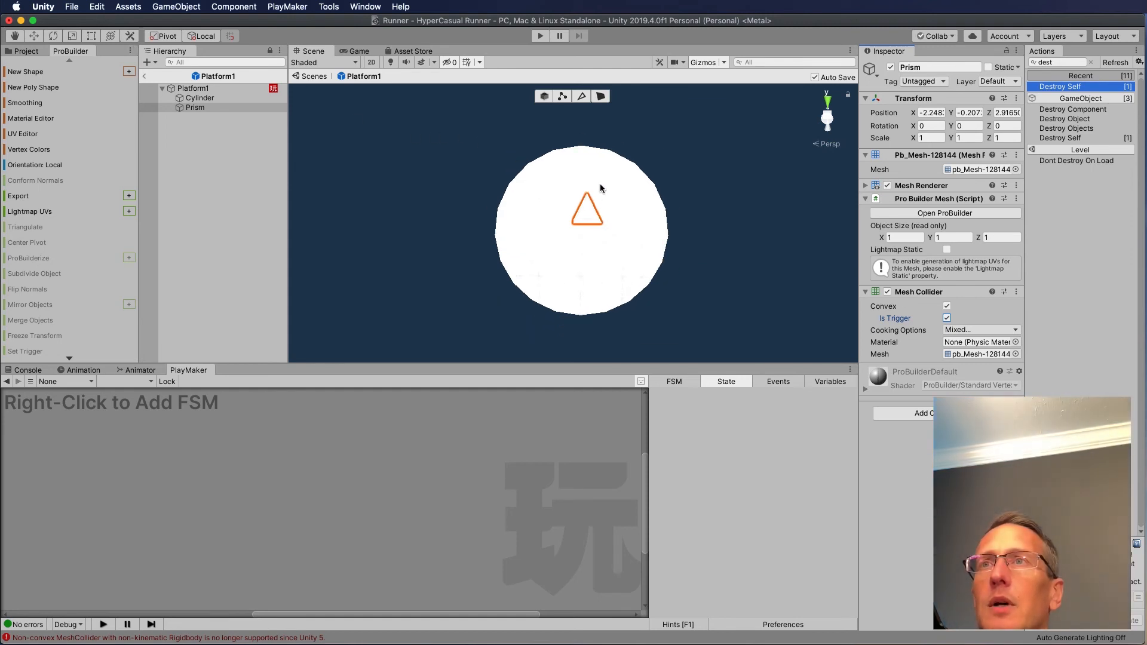
pyautogui.scroll(3, 600, 184)
pyautogui.scroll(-2, 598, 183)
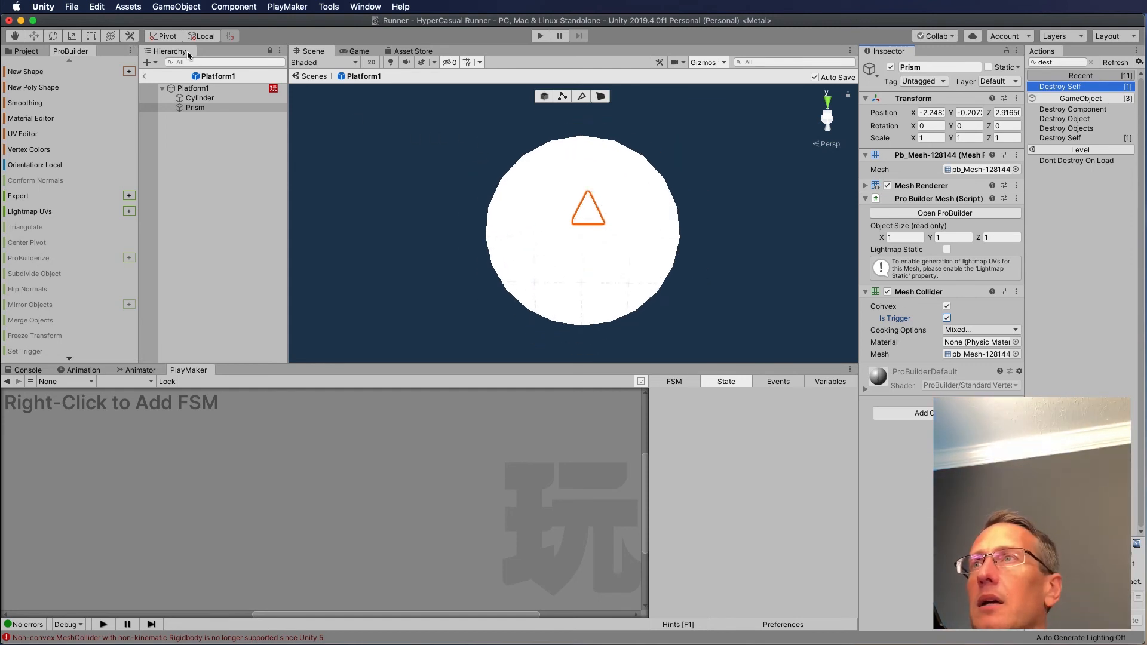
# - Position the prism as a spike on top of the cylinder at X -2.56, Y 1.51, Z 1.24
pyautogui.click(186, 108)
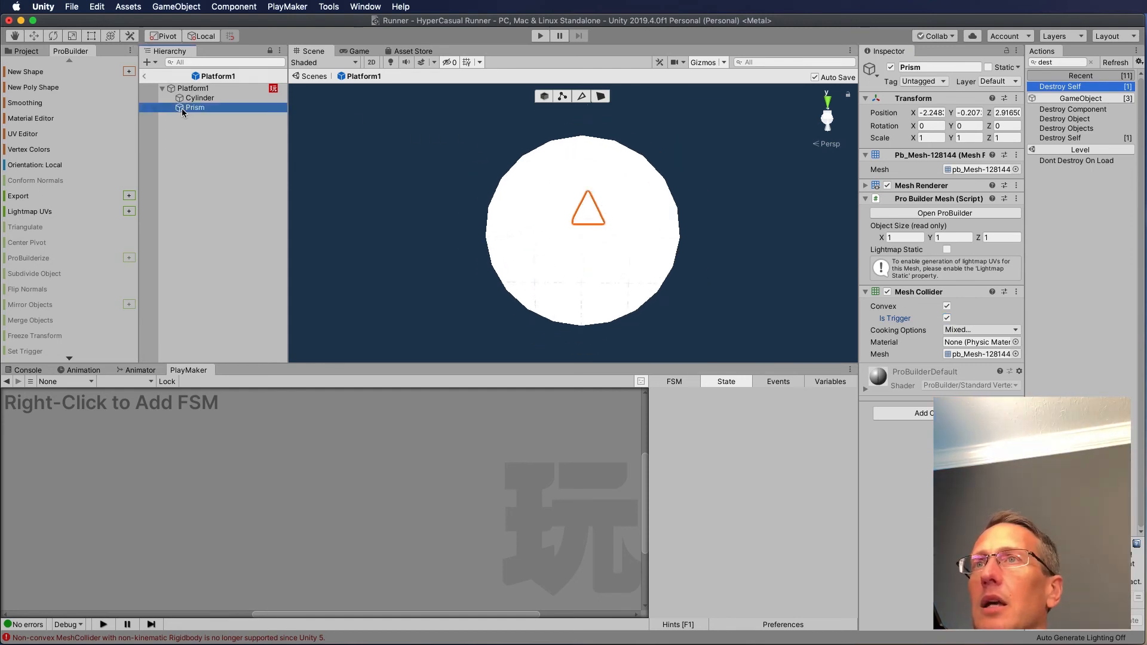
pyautogui.click(989, 114)
pyautogui.write('3.03')
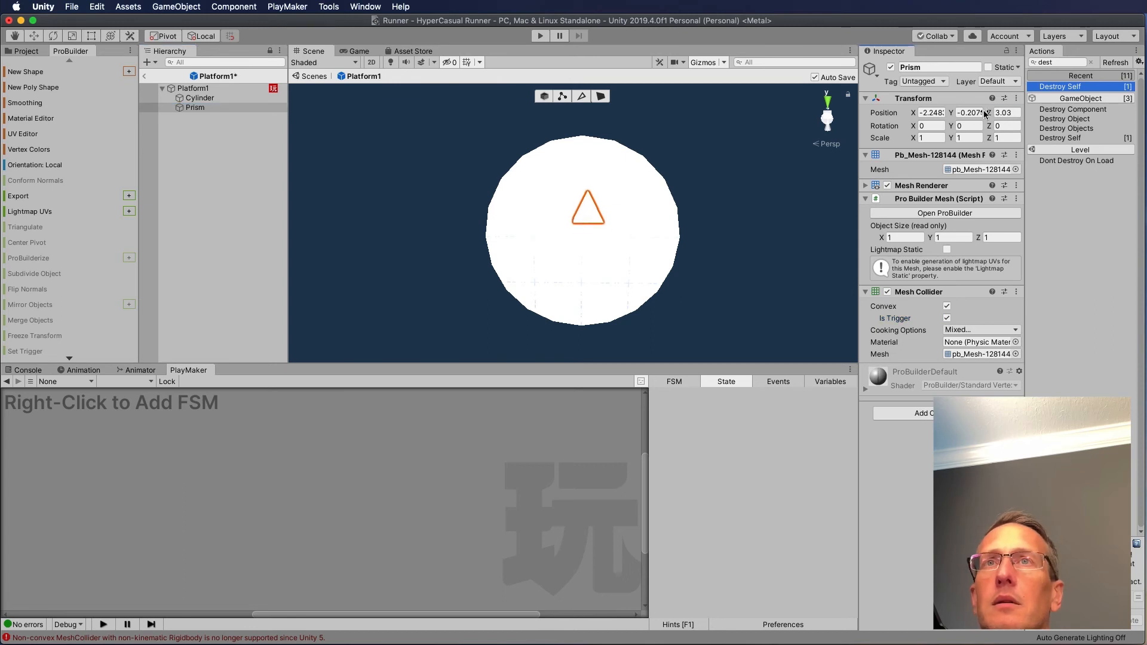
pyautogui.press('Return')
pyautogui.press('super+z')
pyautogui.keyDown('alt'); pyautogui.moveTo(626, 184); pyautogui.dragTo(955, 227); pyautogui.keyUp('alt')
pyautogui.keyDown('alt'); pyautogui.moveTo(751, 199); pyautogui.dragTo(966, 112); pyautogui.keyUp('alt')
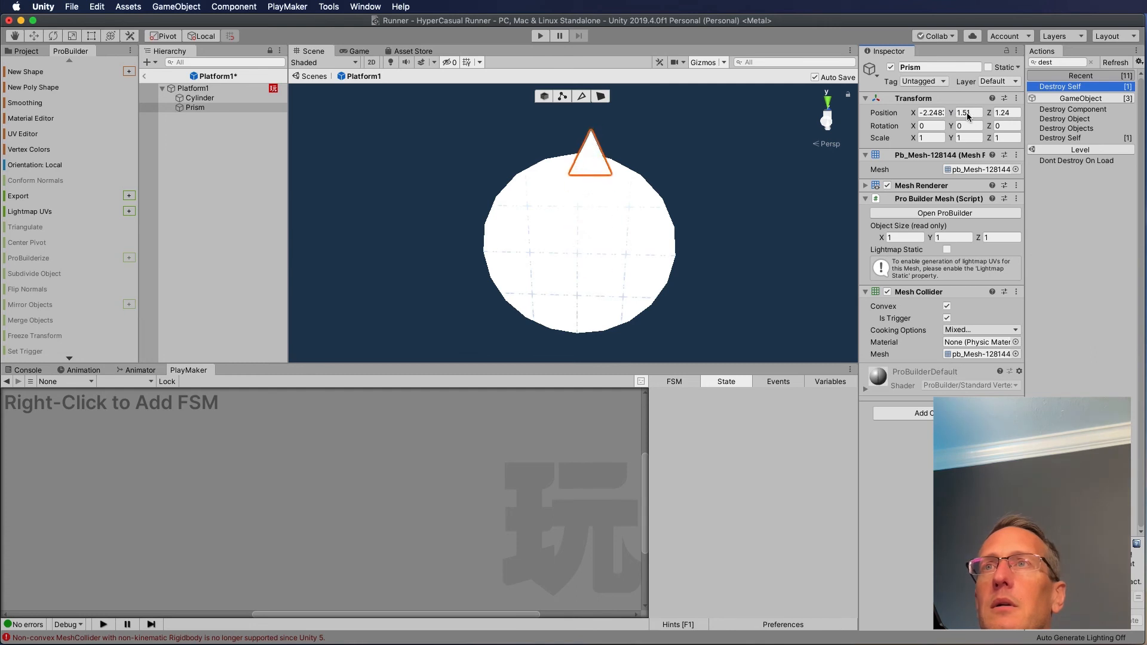
pyautogui.keyDown('alt'); pyautogui.moveTo(634, 227); pyautogui.dragTo(604, 173); pyautogui.keyUp('alt')
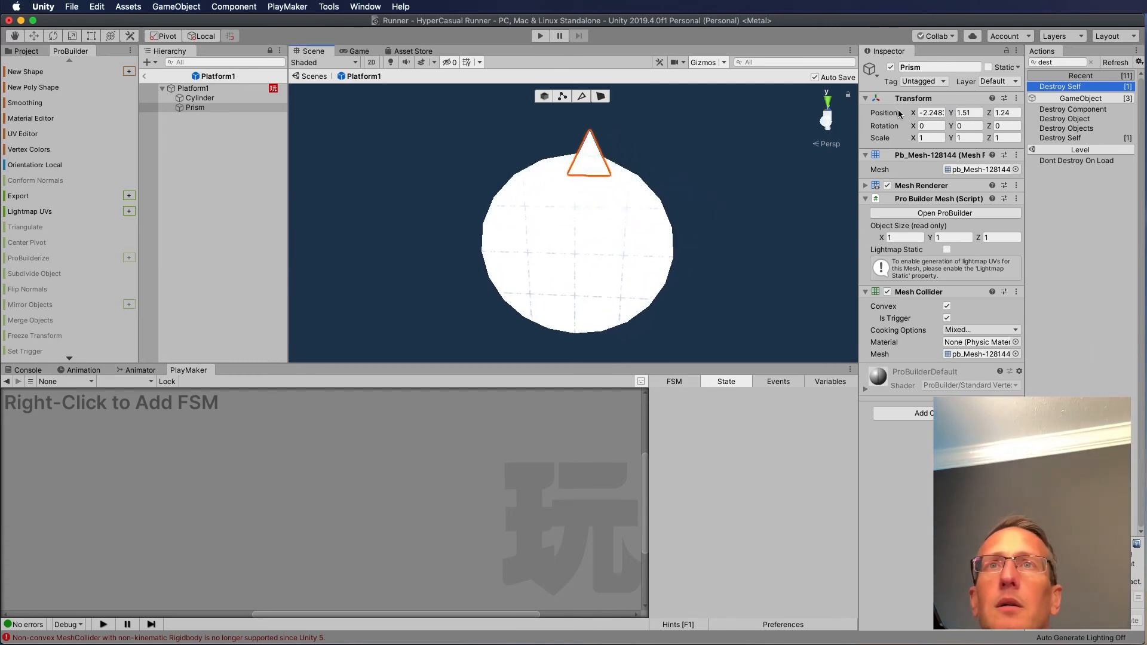
pyautogui.moveTo(924, 113); pyautogui.dragTo(883, 122)
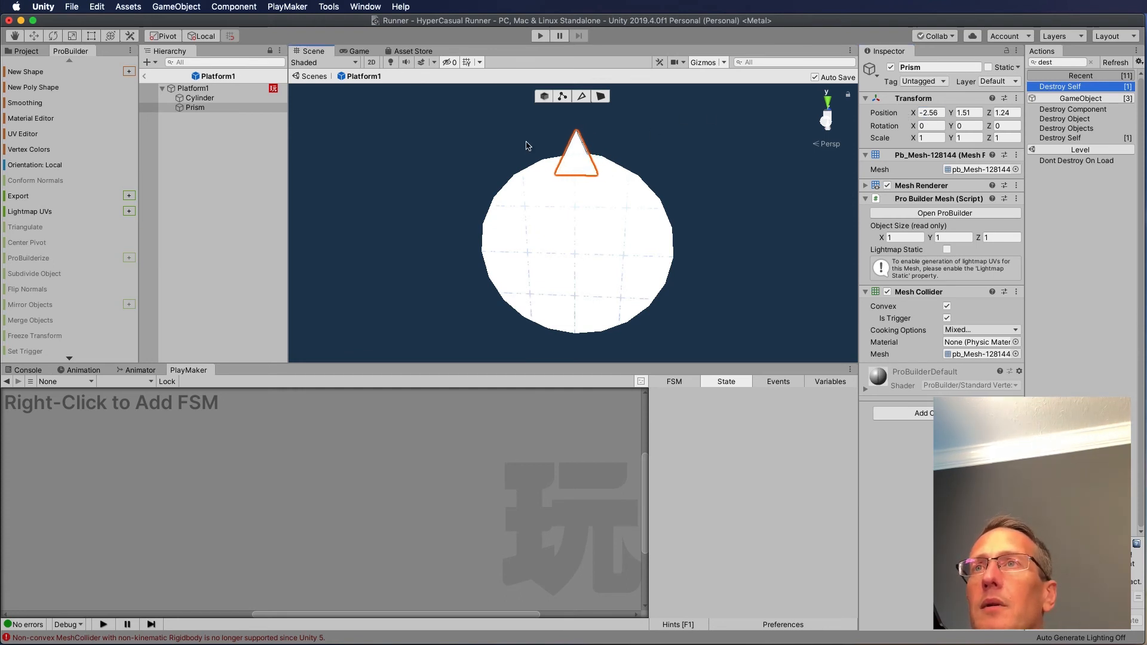
# - Duplicate the prism and place the copy at the cylinder's lower edge with Z rotation 133.99 and Y position -1.72
pyautogui.click(184, 108)
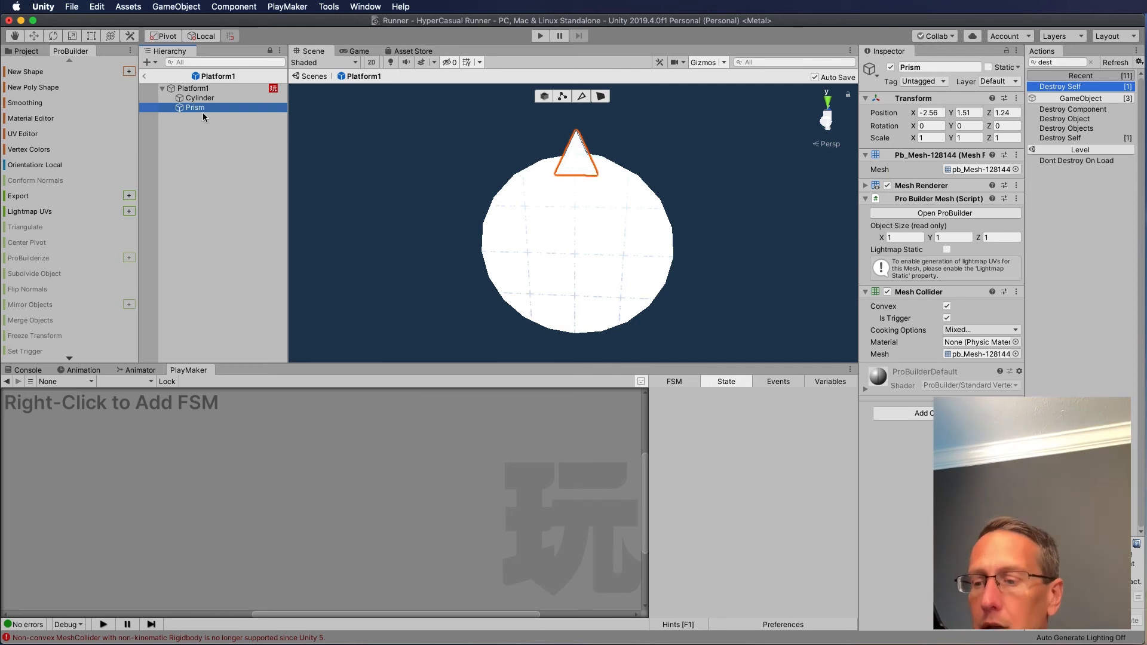
pyautogui.press('super+d')
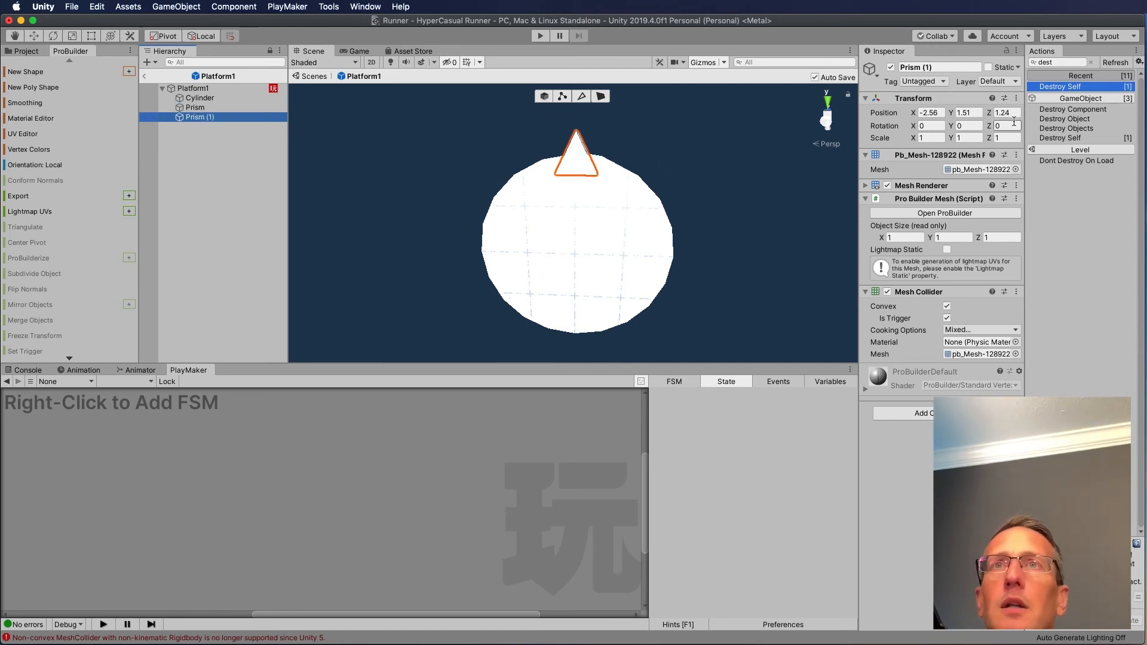
pyautogui.moveTo(990, 126); pyautogui.dragTo(541, 281)
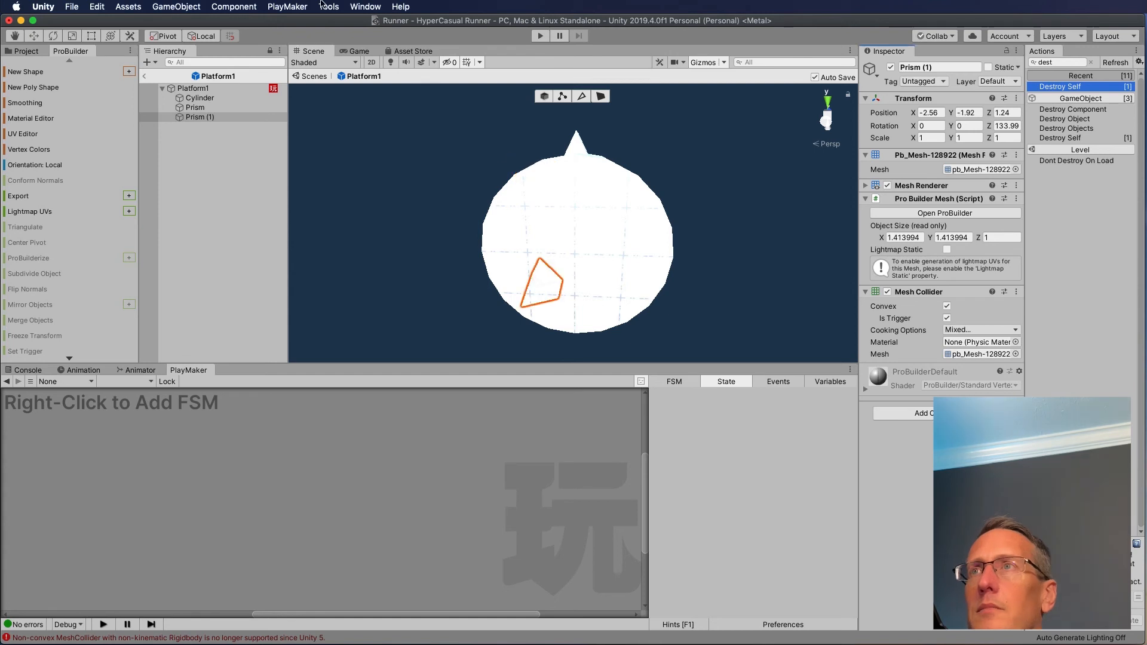
pyautogui.click(372, 62)
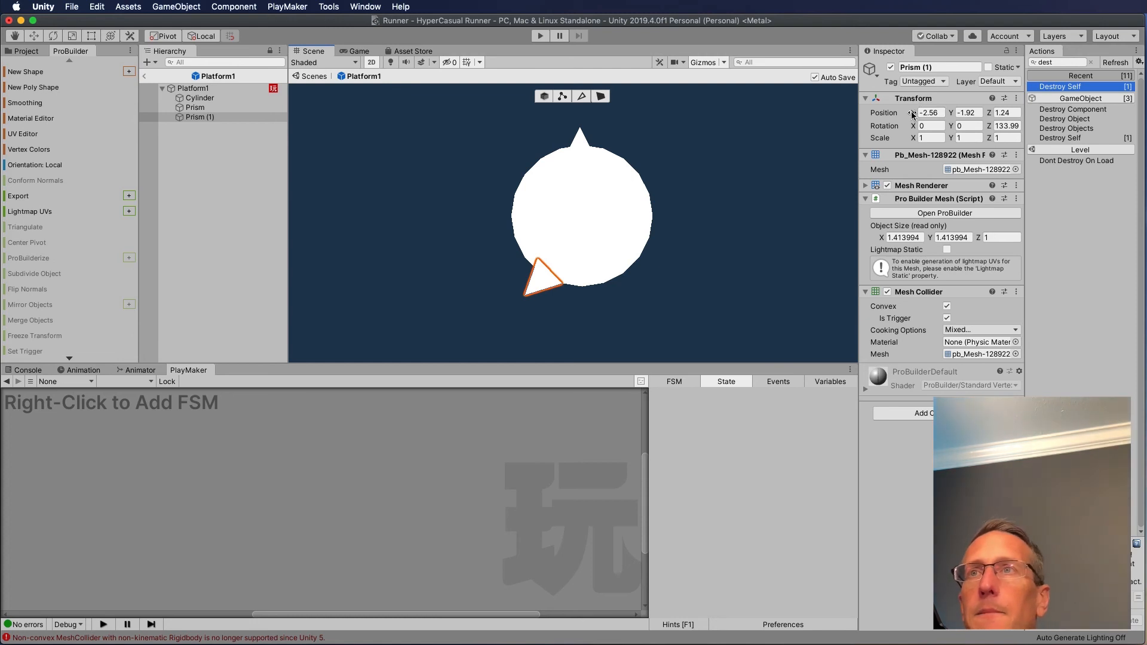
pyautogui.moveTo(950, 112); pyautogui.dragTo(961, 110)
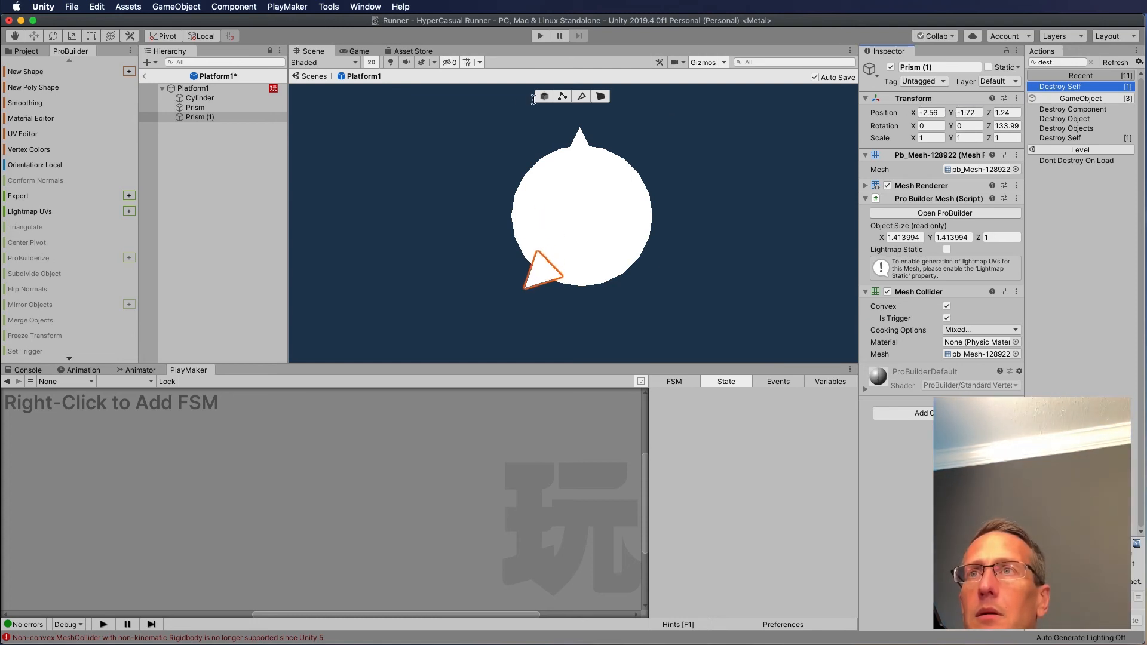
pyautogui.click(387, 174)
pyautogui.click(545, 285)
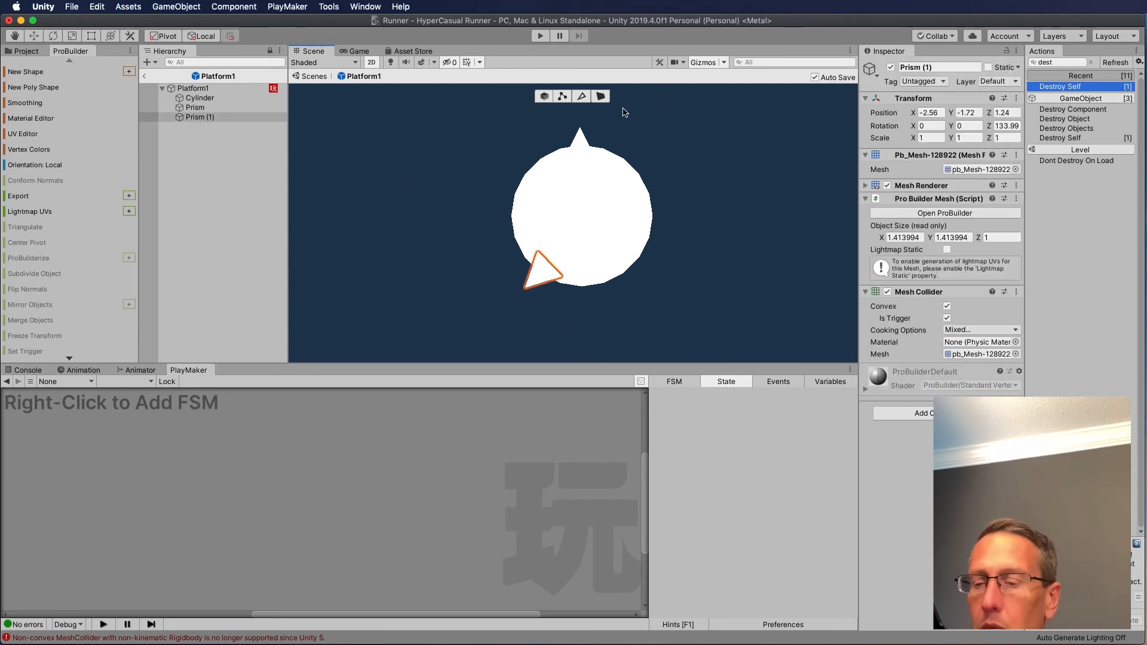
# - Return to the Runner scene and duplicate the Platform1 prefab in the Prefabs folder, saving the modified TagManager.asset
pyautogui.click(144, 76)
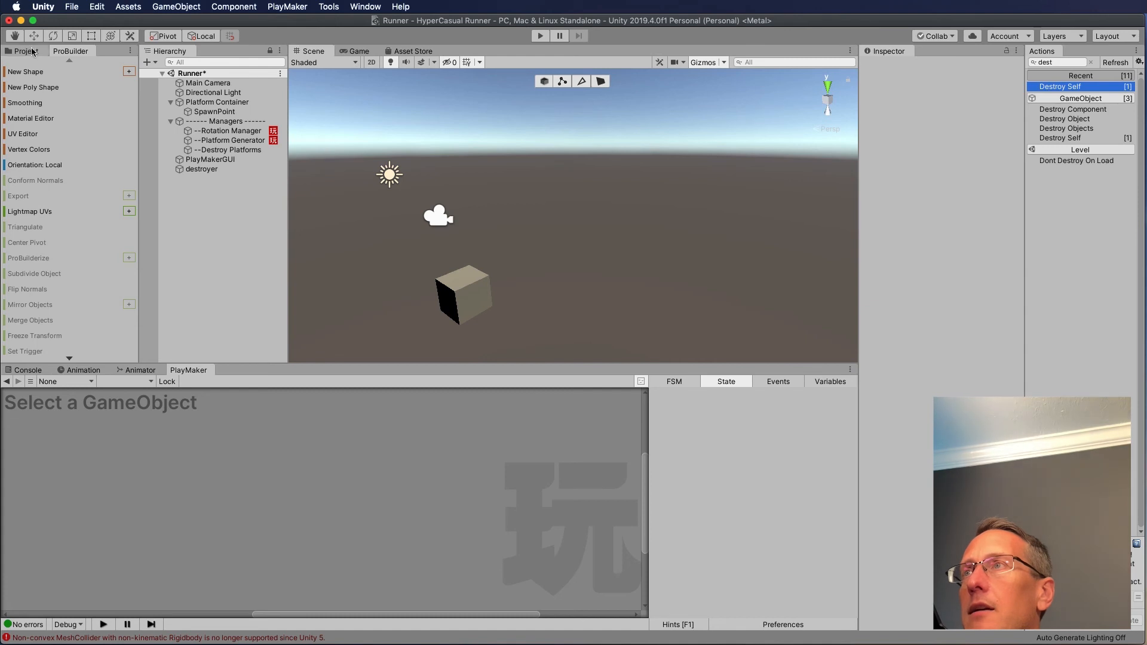
pyautogui.click(26, 51)
pyautogui.click(52, 123)
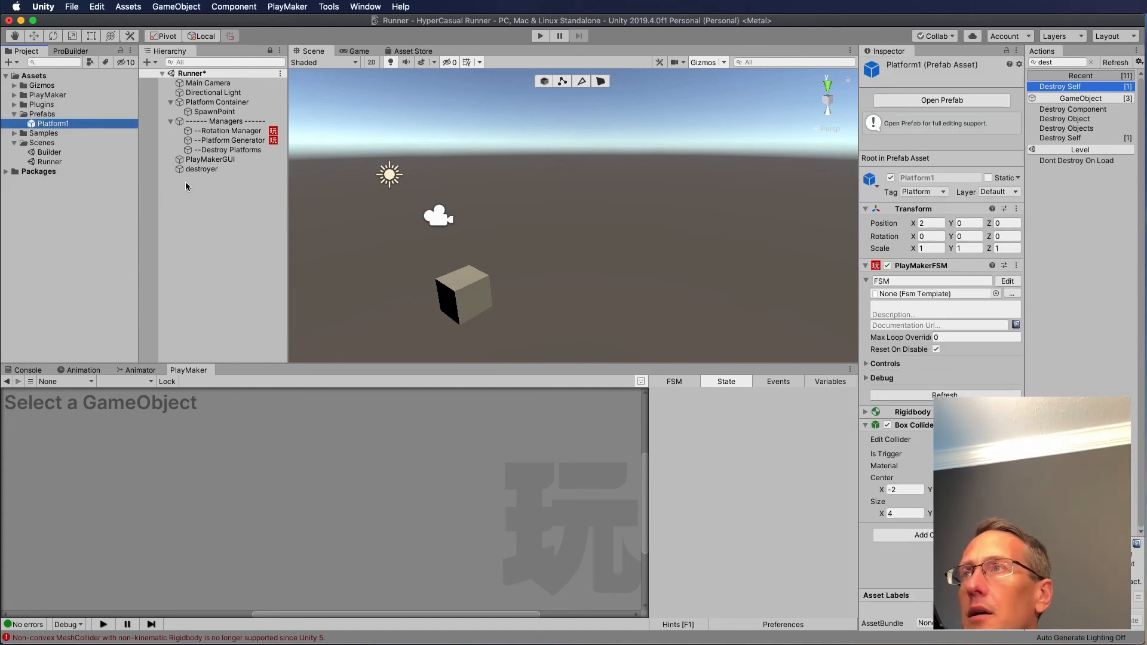
pyautogui.press('super+s')
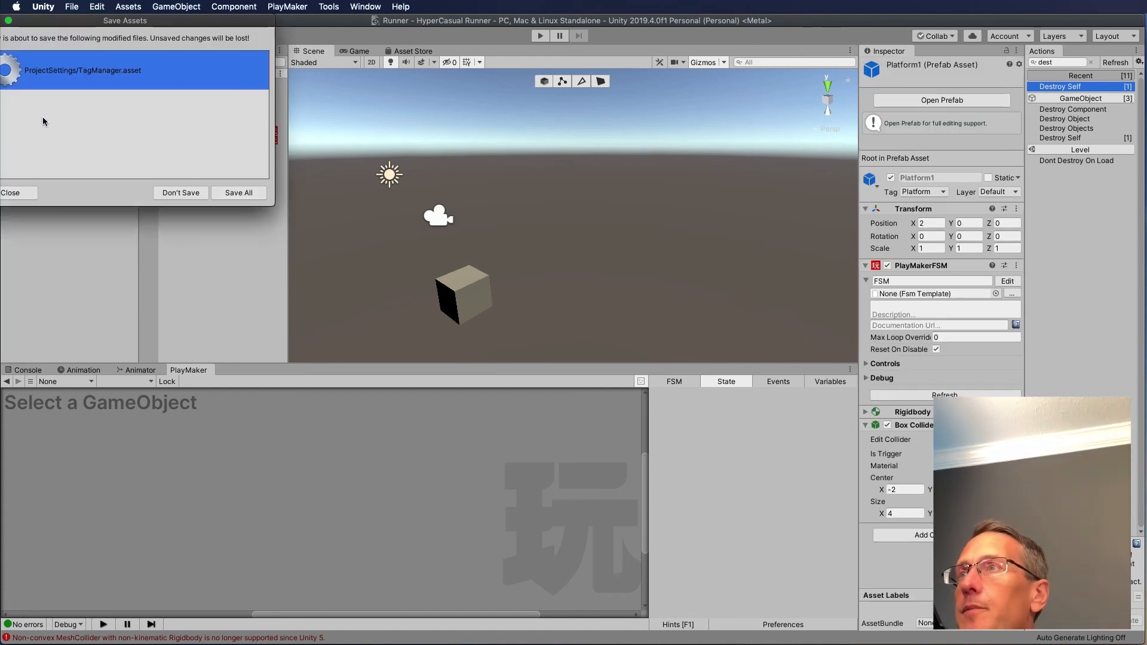
pyautogui.moveTo(169, 21); pyautogui.dragTo(395, 121)
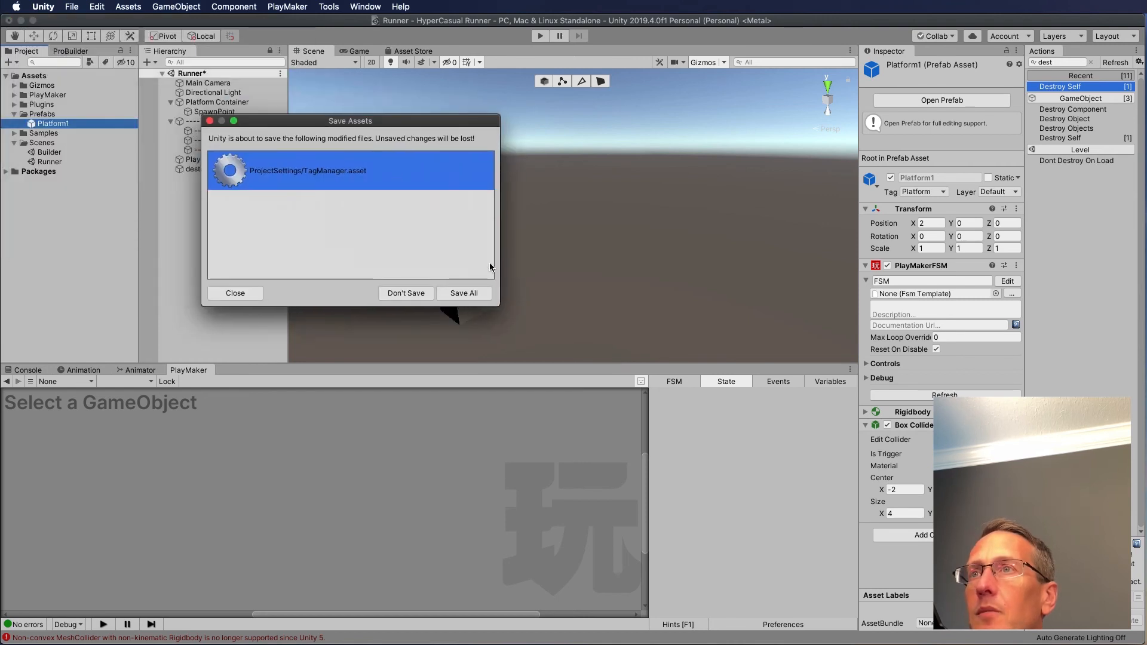
pyautogui.click(463, 293)
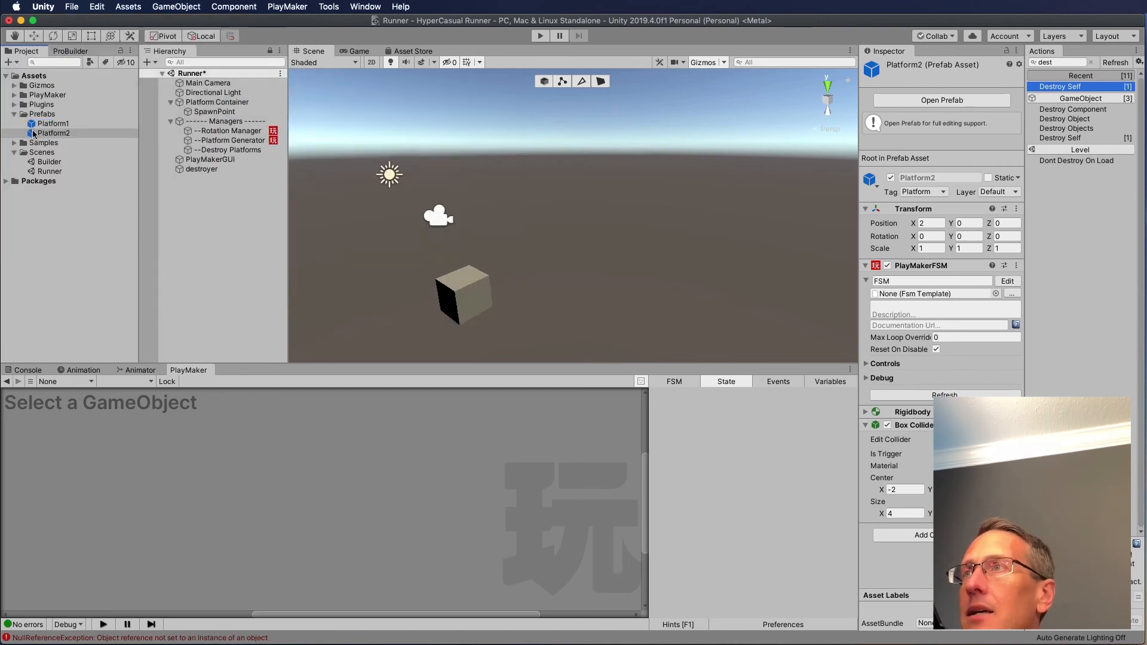
# - Open the Platform2 prefab and set the Z rotation of Prism (1) to 237.5
pyautogui.doubleClick(31, 134)
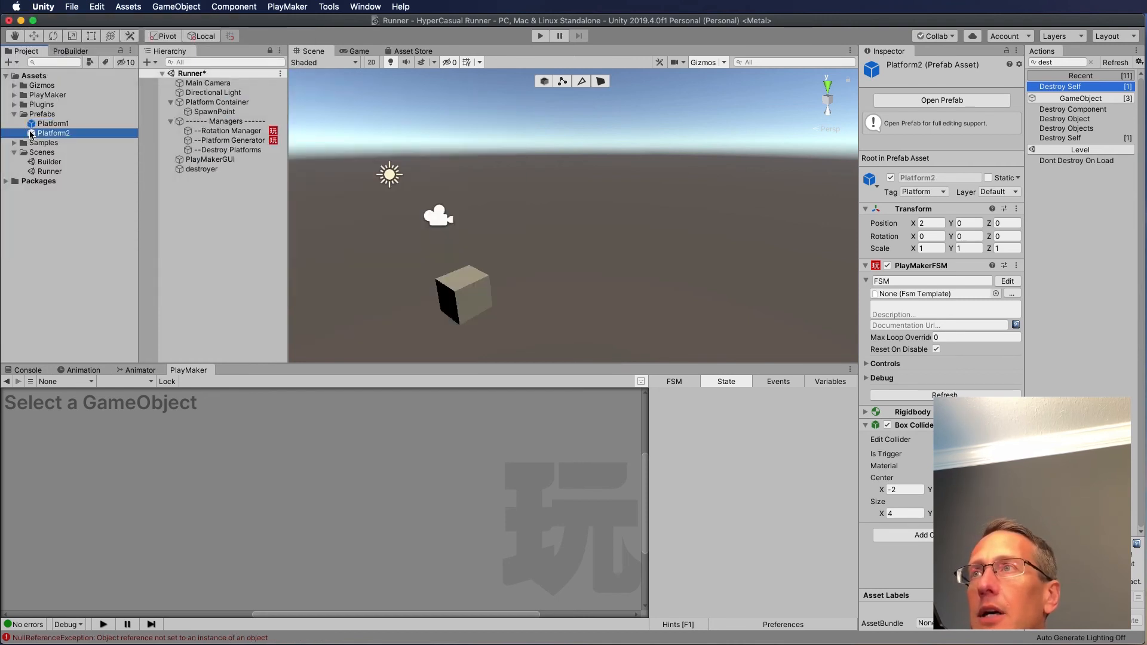
pyautogui.click(194, 108)
pyautogui.keyDown('super'); pyautogui.click(199, 127); pyautogui.keyUp('super')
pyautogui.keyDown('alt'); pyautogui.moveTo(604, 221); pyautogui.dragTo(480, 216); pyautogui.keyUp('alt')
pyautogui.scroll(-1, 480, 216)
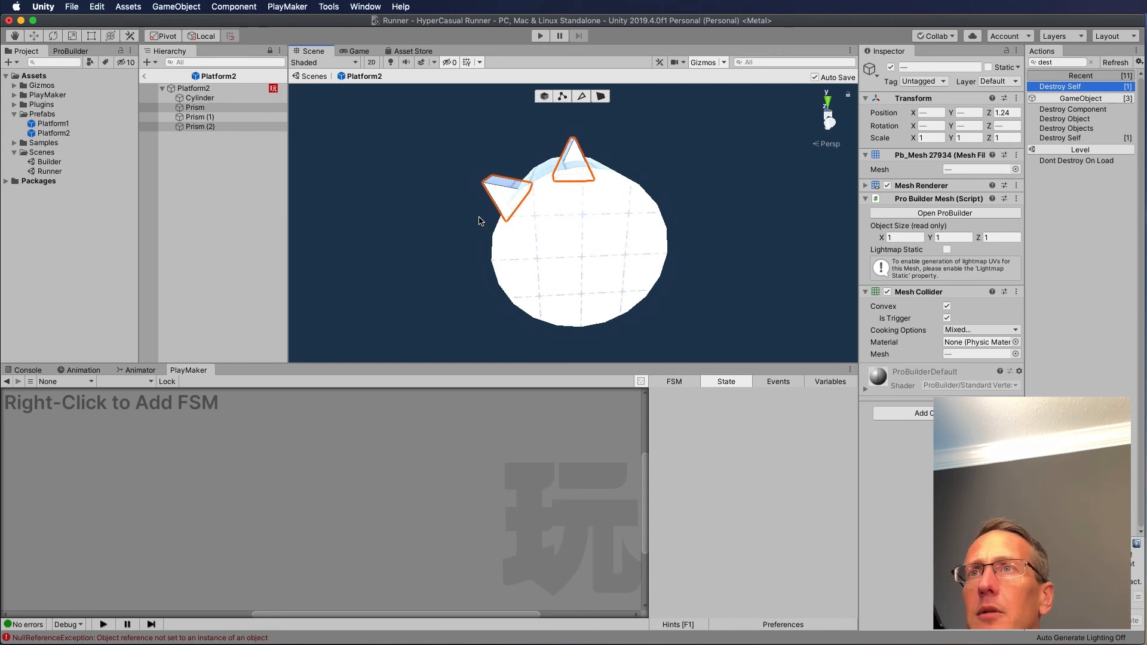
pyautogui.keyDown('alt'); pyautogui.moveTo(523, 255); pyautogui.dragTo(514, 197); pyautogui.keyUp('alt')
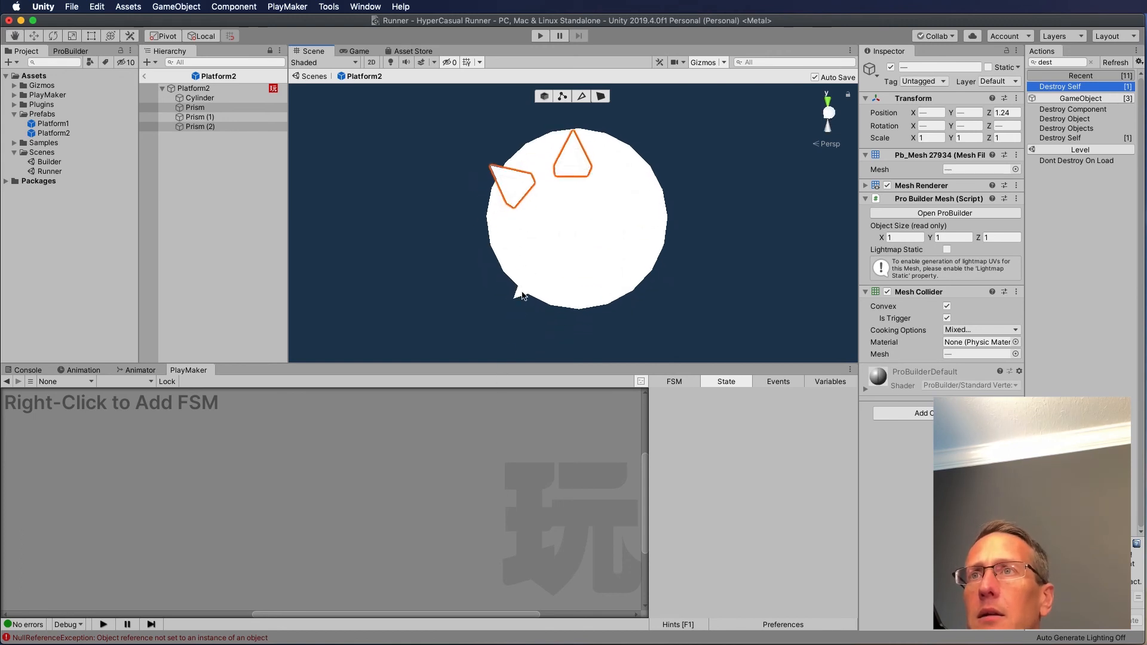
pyautogui.click(197, 117)
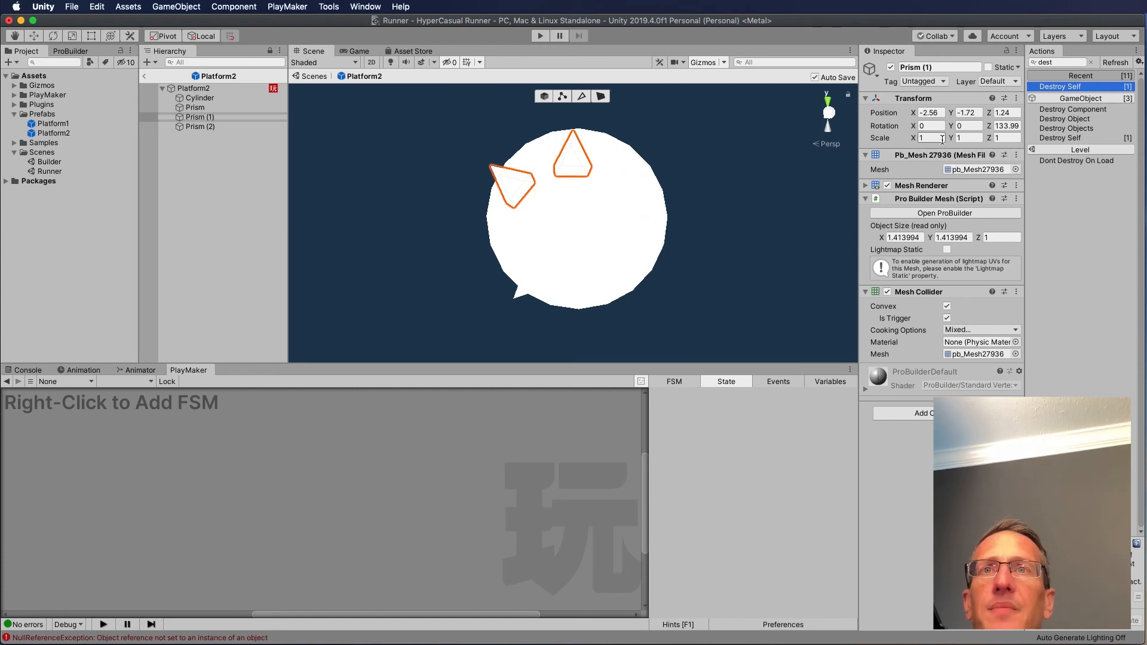
pyautogui.moveTo(990, 125); pyautogui.dragTo(1146, 136)
pyautogui.click(371, 63)
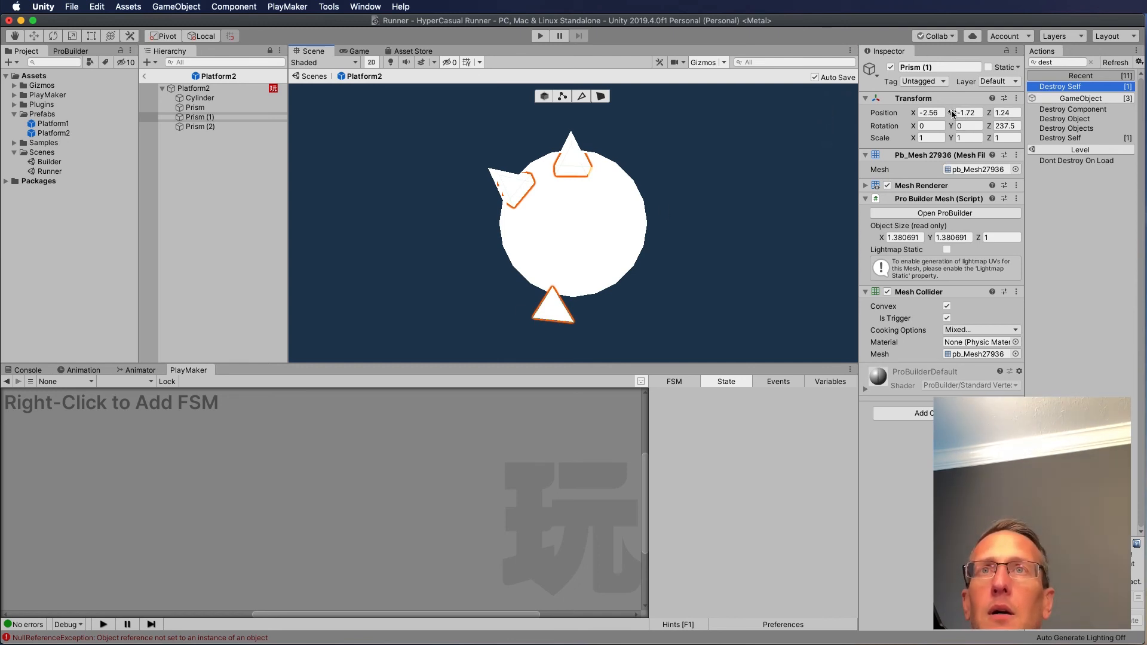
# - Reposition Prism (1) at the cylinder's lower-right edge and shift the top prism along X to the upper-right edge
pyautogui.moveTo(951, 113)
pyautogui.mouseDown()
pyautogui.moveTo(961, 113)
pyautogui.moveTo(940, 113)
pyautogui.mouseUp()
pyautogui.click(587, 149)
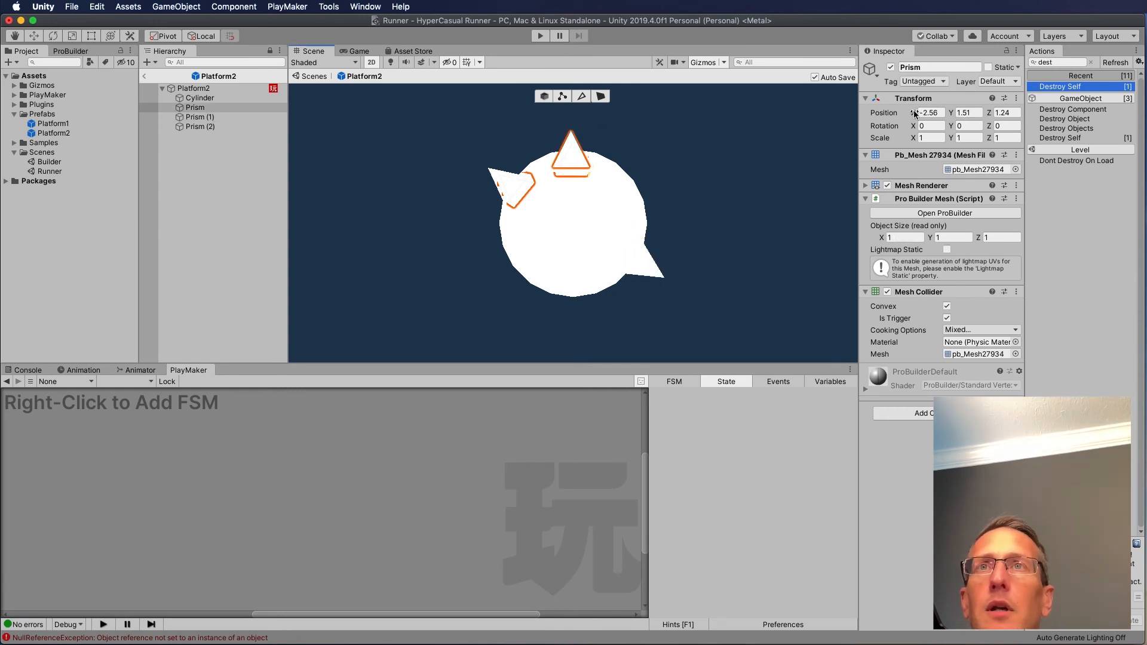
pyautogui.moveTo(915, 114); pyautogui.dragTo(950, 115)
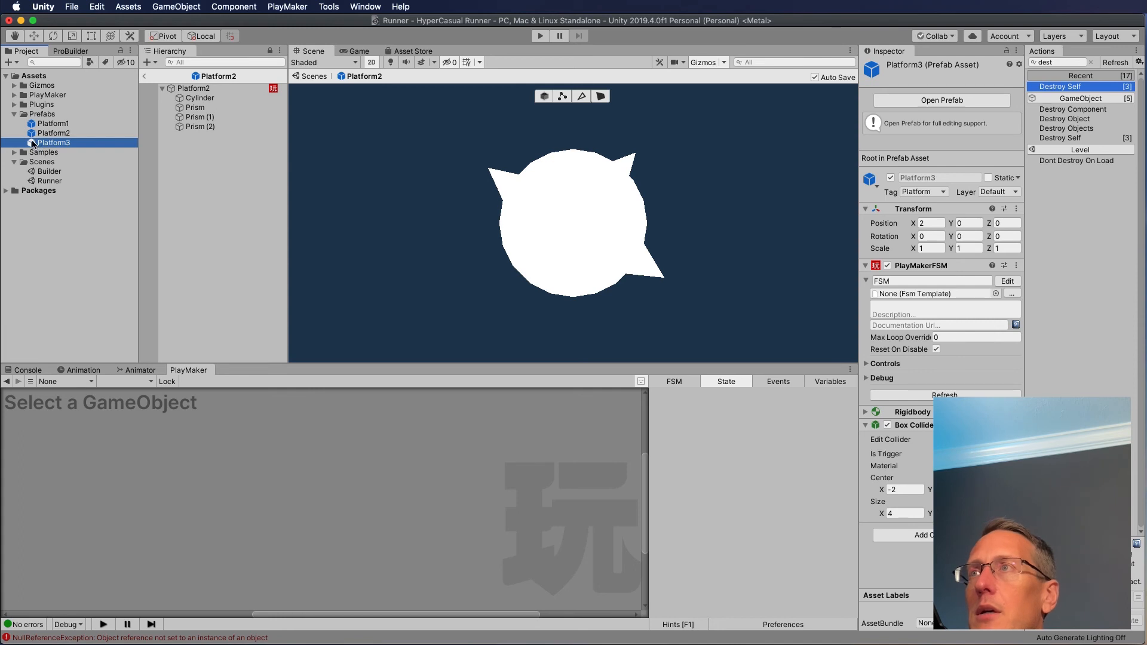
# - Open the duplicated Platform3 prefab and move Prism (2) to the cylinder's lower-left edge as a spike
pyautogui.doubleClick(34, 143)
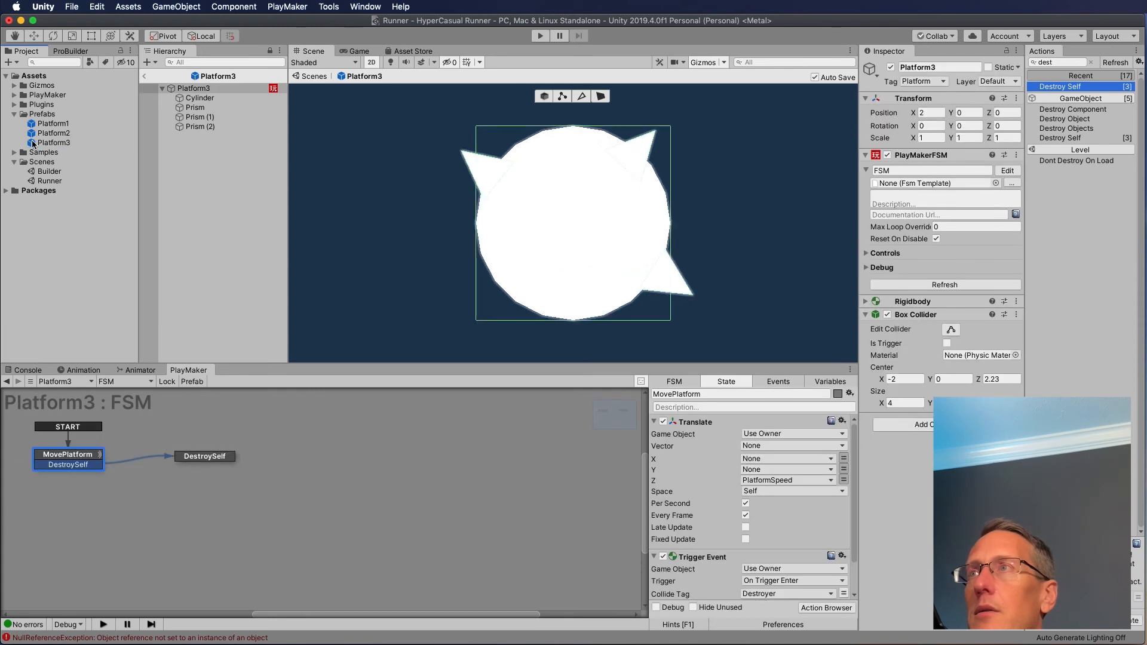
pyautogui.click(481, 169)
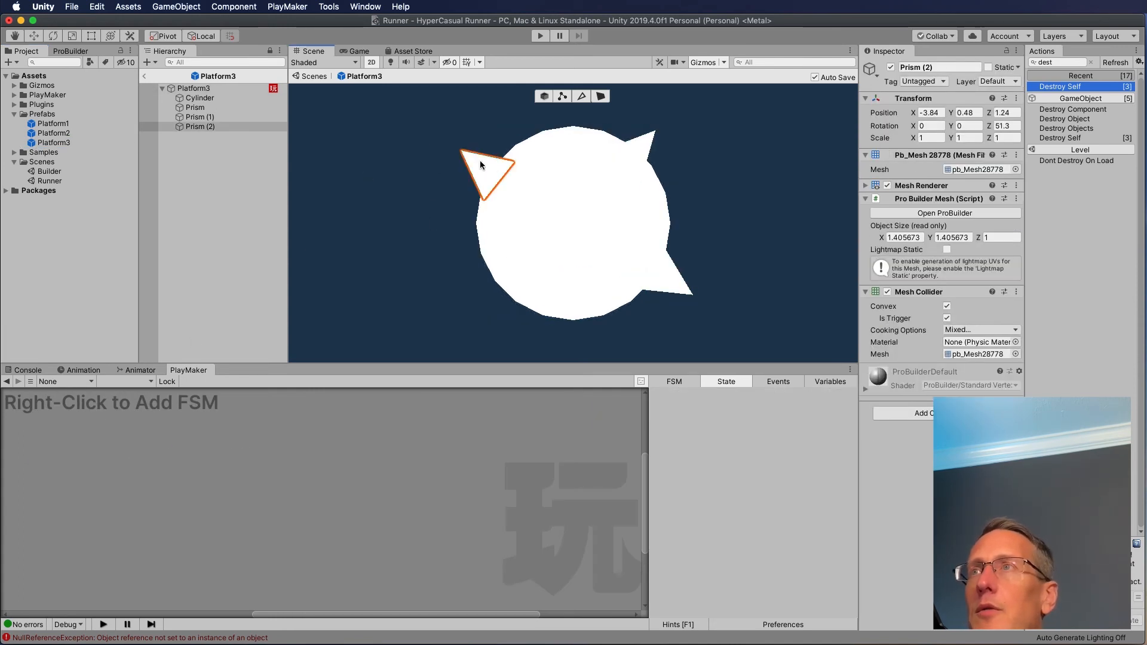
pyautogui.moveTo(481, 170); pyautogui.dragTo(455, 281)
pyautogui.moveTo(913, 114); pyautogui.dragTo(959, 112)
# - Place Prism (1) at X -0.65, Y -1.22 with Z rotation 216.76 and return to the Runner scene
pyautogui.click(665, 274)
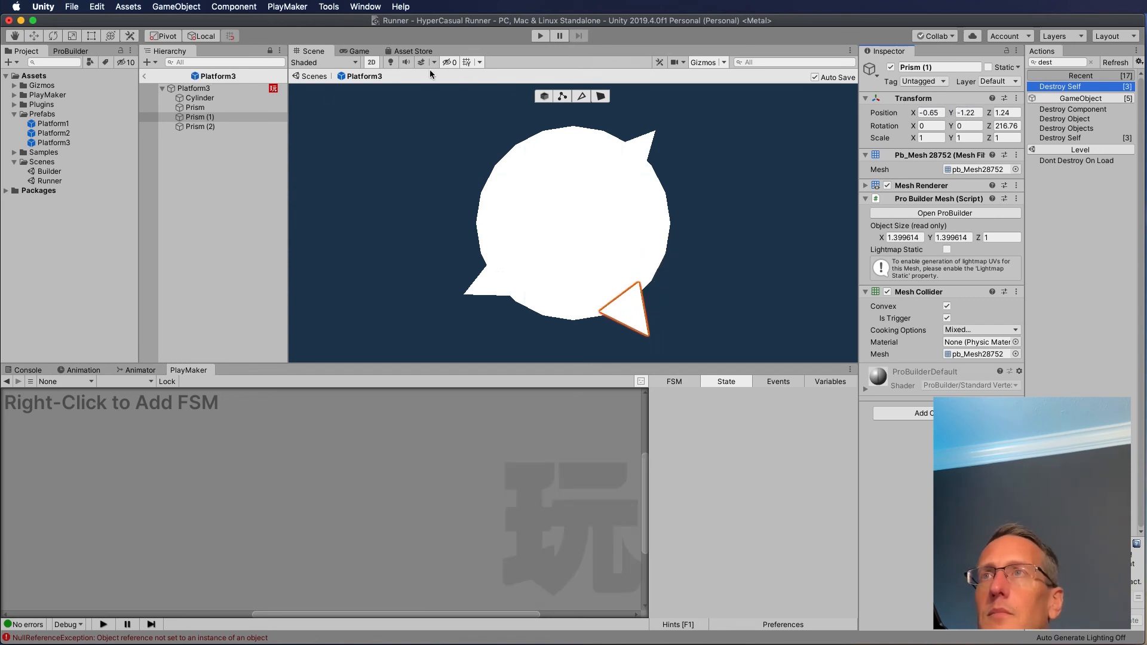
pyautogui.click(209, 170)
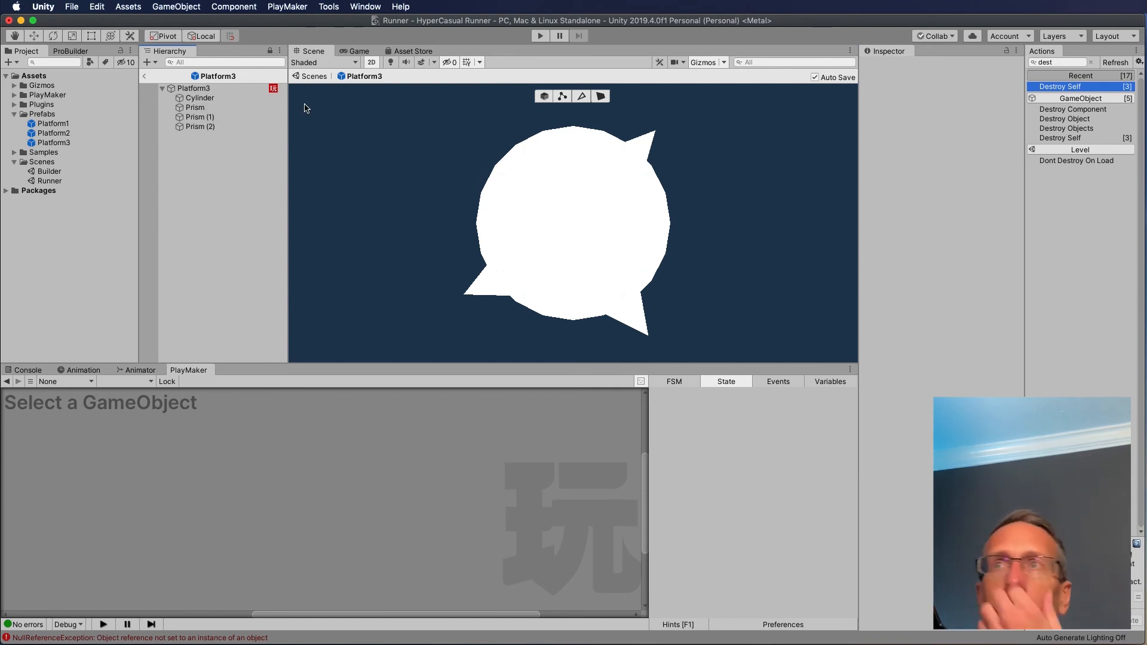
pyautogui.click(313, 77)
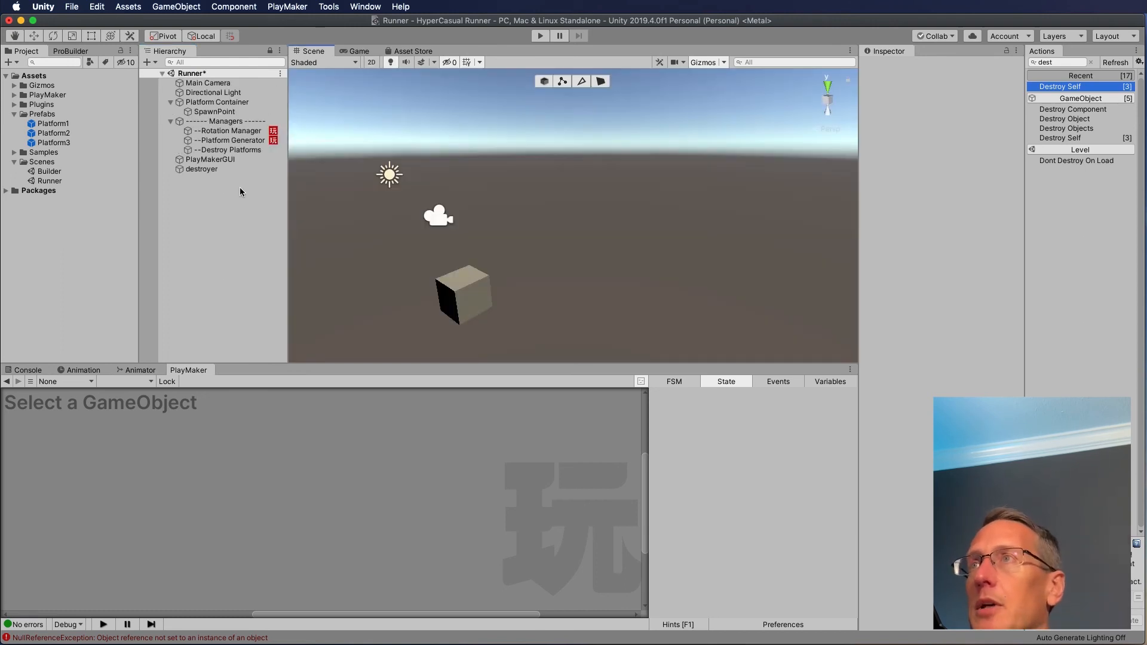
# - Set the Platform Generator's Platforms array size to 3 and assign Platform2 to Element 1 and Platform3 to Element 2
pyautogui.click(230, 140)
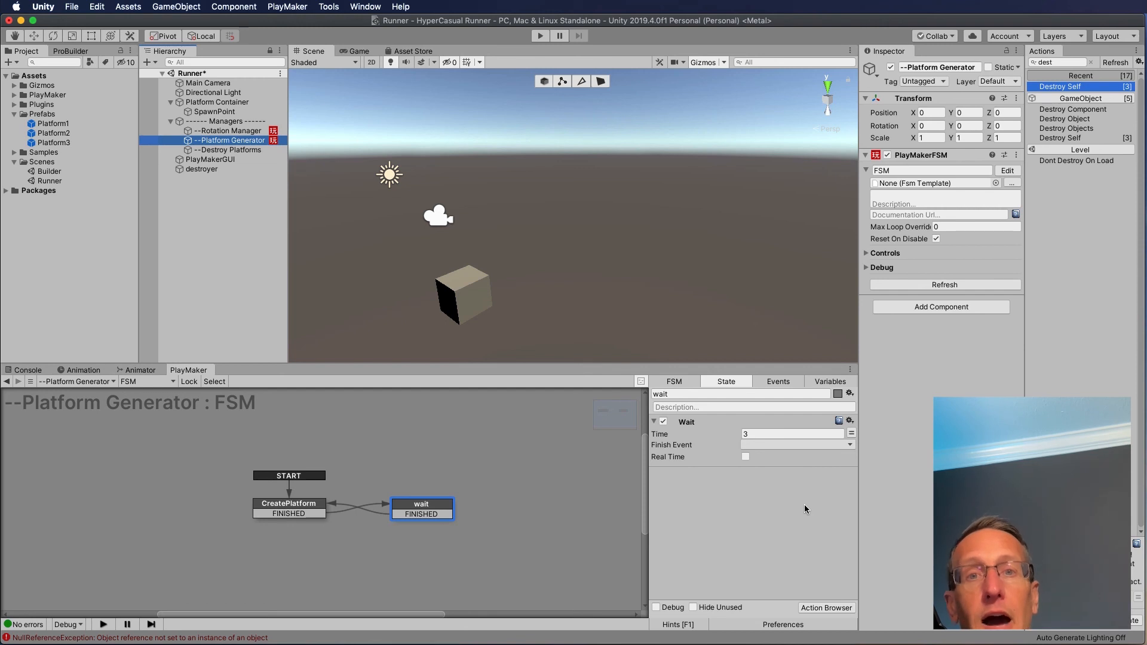
pyautogui.click(830, 383)
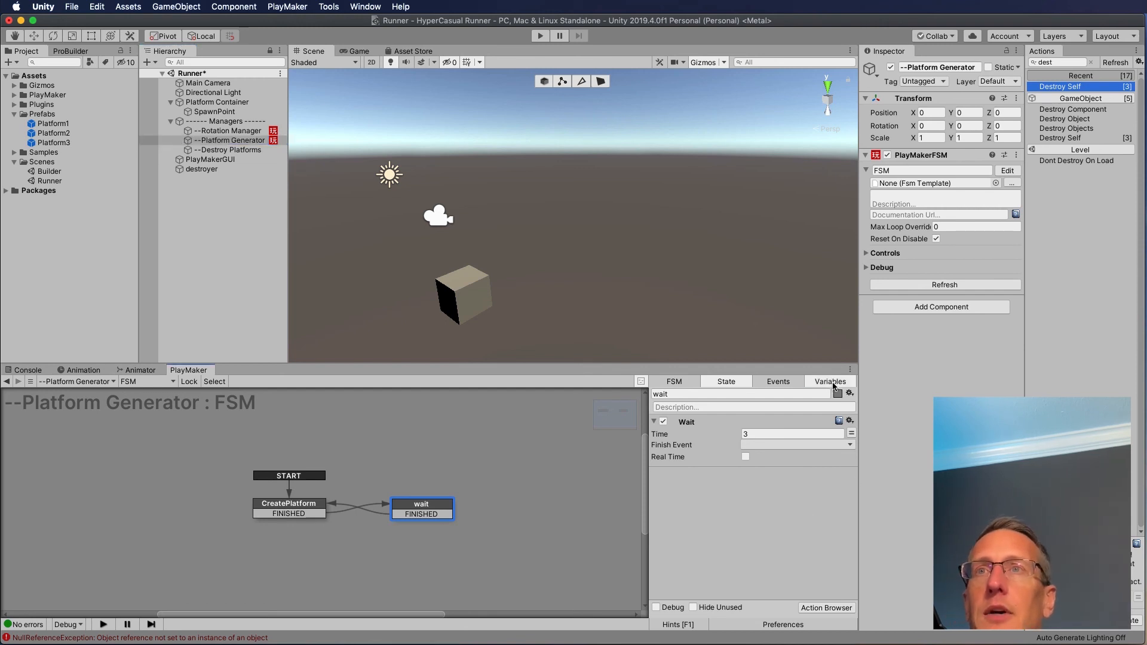
pyautogui.click(697, 421)
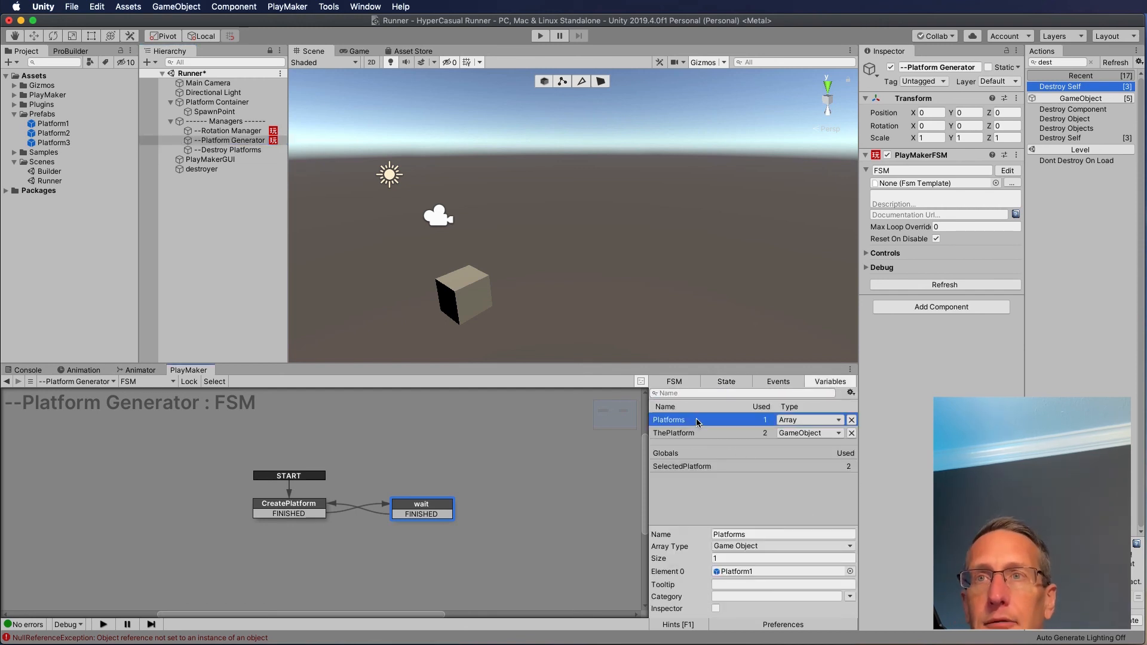
pyautogui.click(737, 559)
pyautogui.click(736, 559)
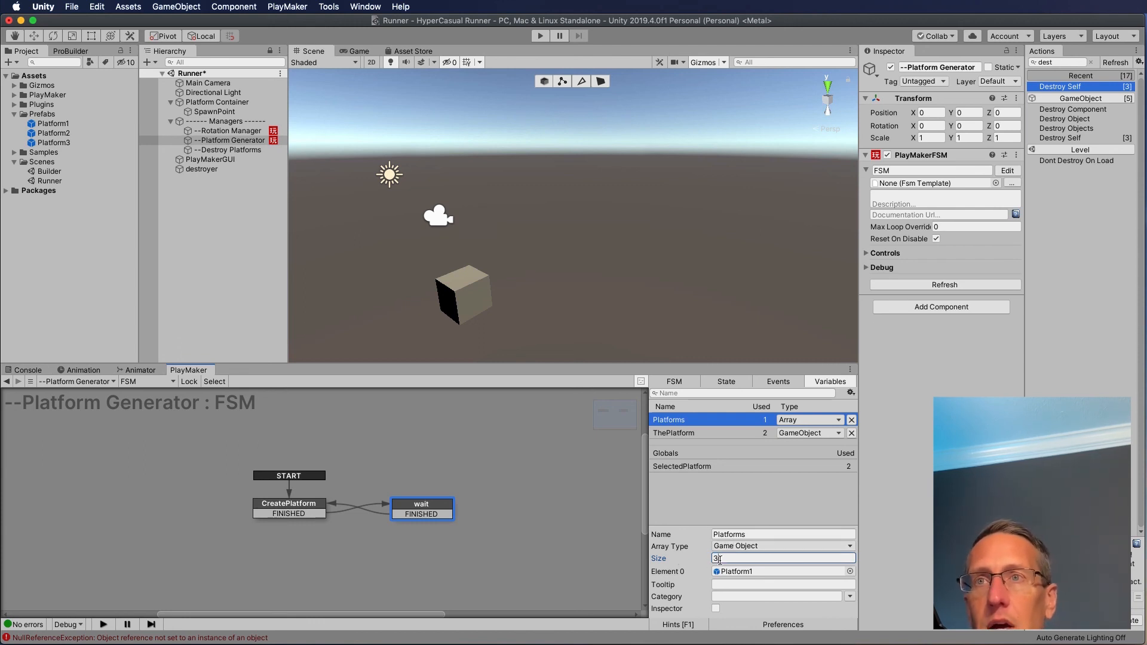
pyautogui.press('Return')
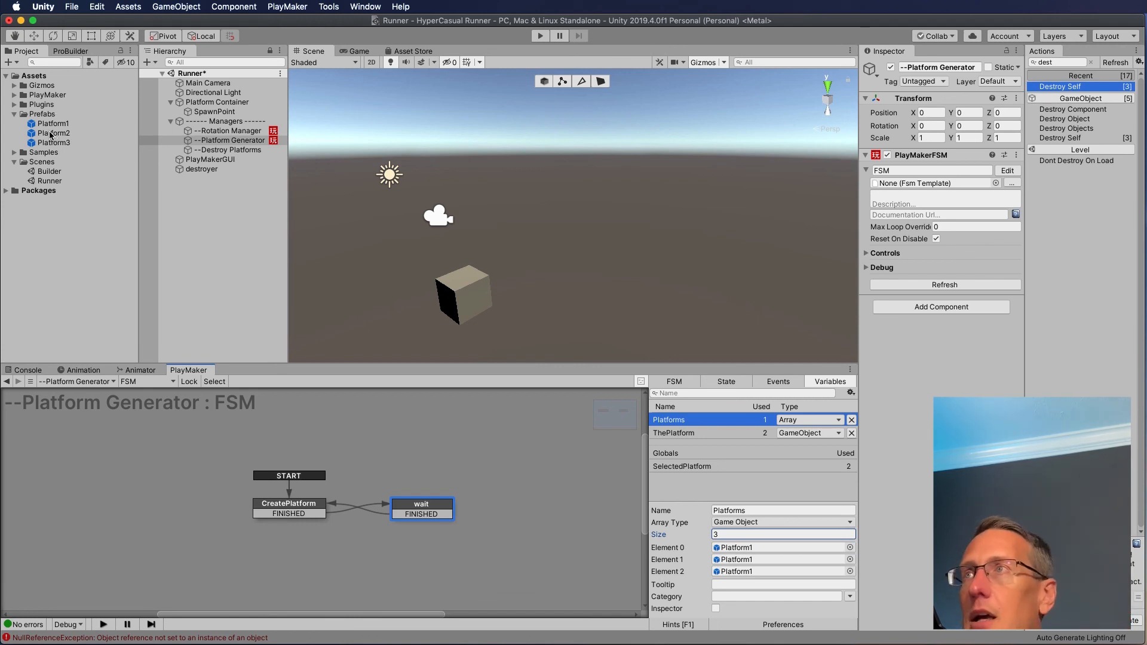
pyautogui.moveTo(50, 136); pyautogui.dragTo(777, 559)
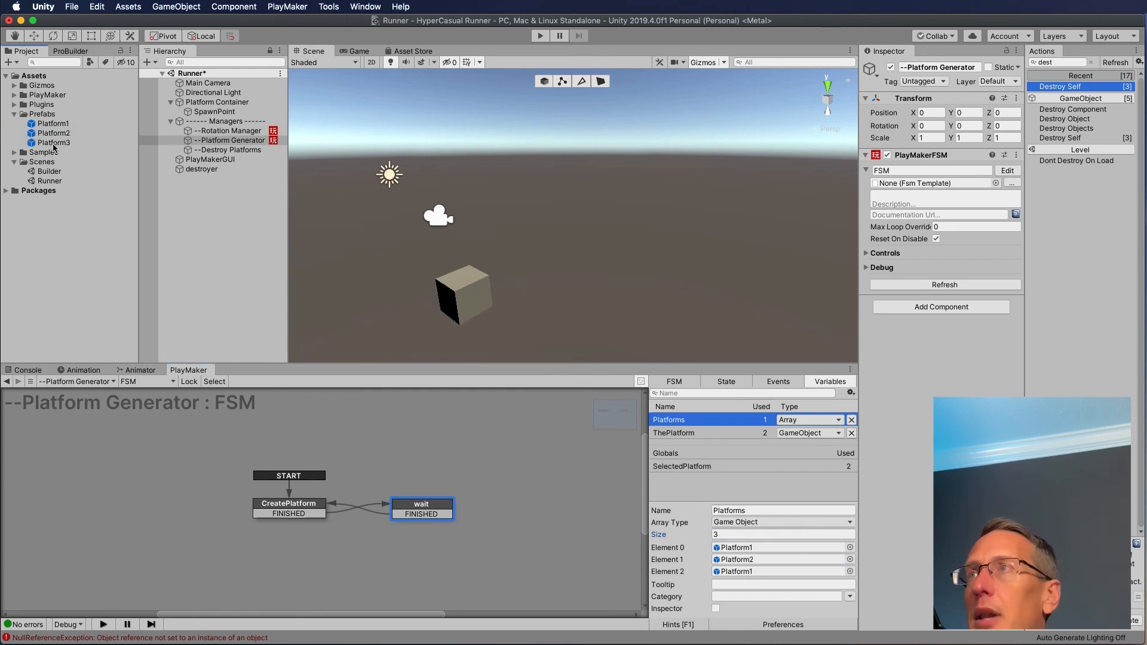
pyautogui.moveTo(54, 143); pyautogui.dragTo(777, 571)
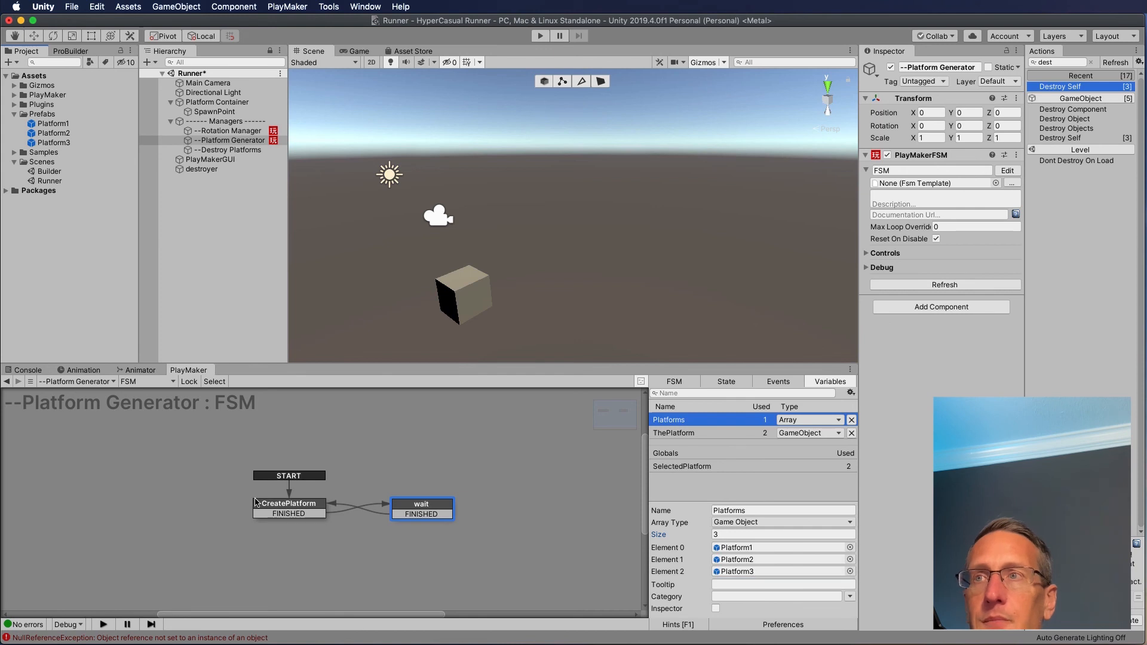
# - Review the CreatePlatform state's actions and play-test the Runner scene's random platform spawning, stopping playback when finished
pyautogui.click(280, 507)
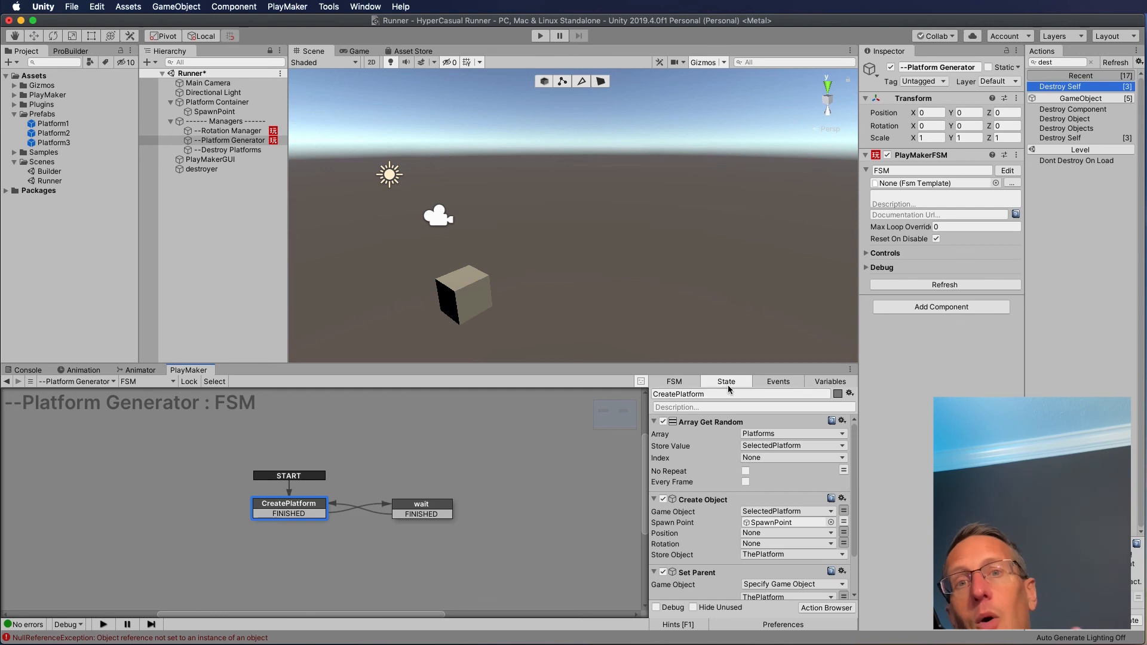
pyautogui.click(540, 37)
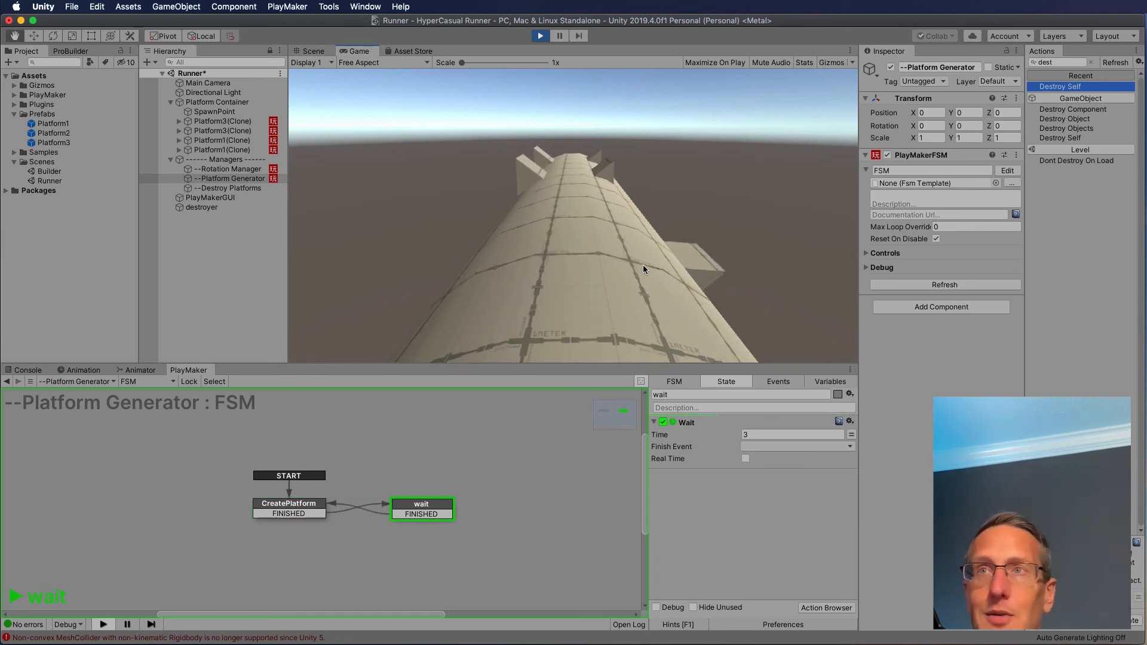
pyautogui.click(537, 37)
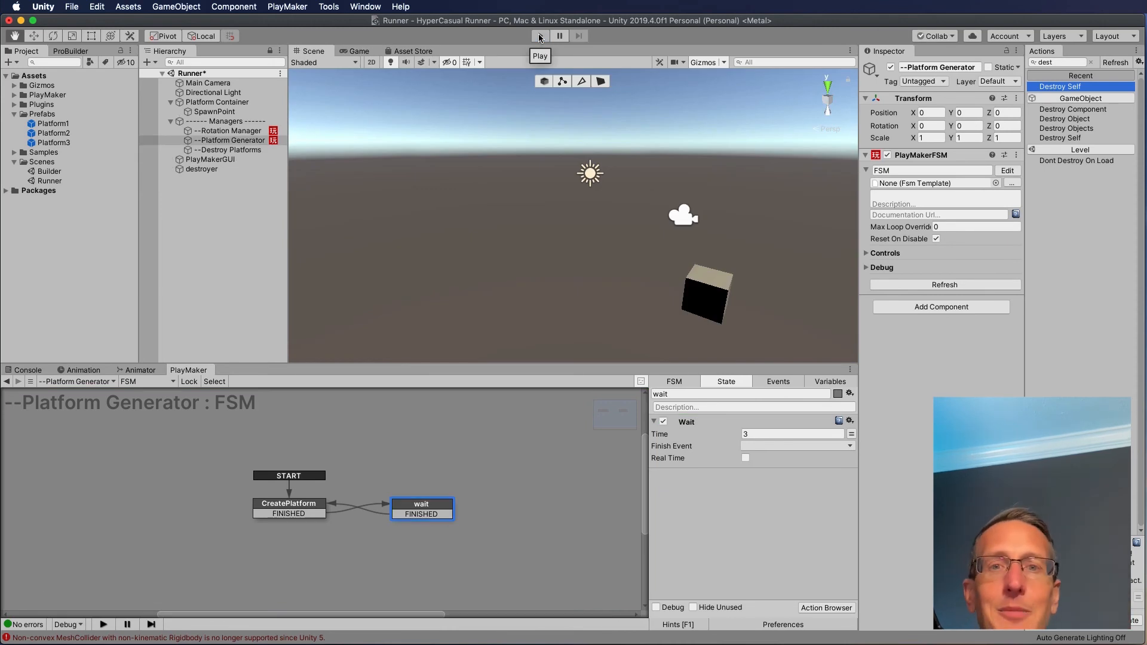